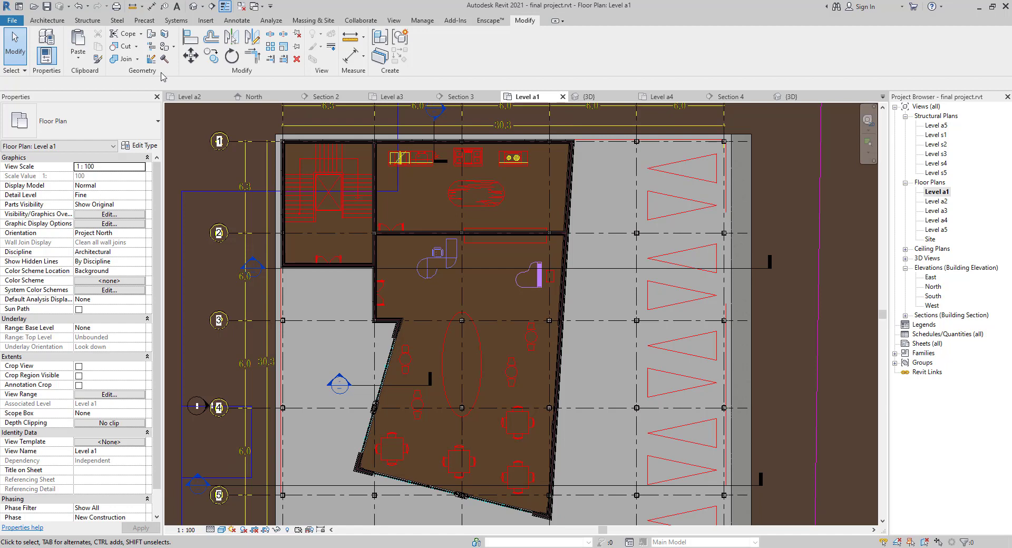
- Dismiss the save reminder, start the Window command and examine the window types already available in the project
left_click(50, 20)
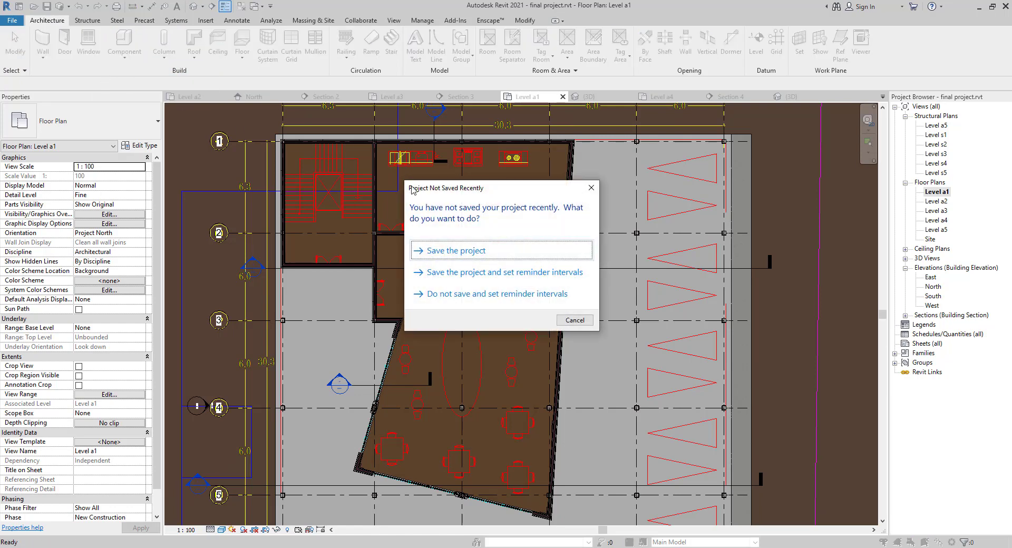
left_click(591, 188)
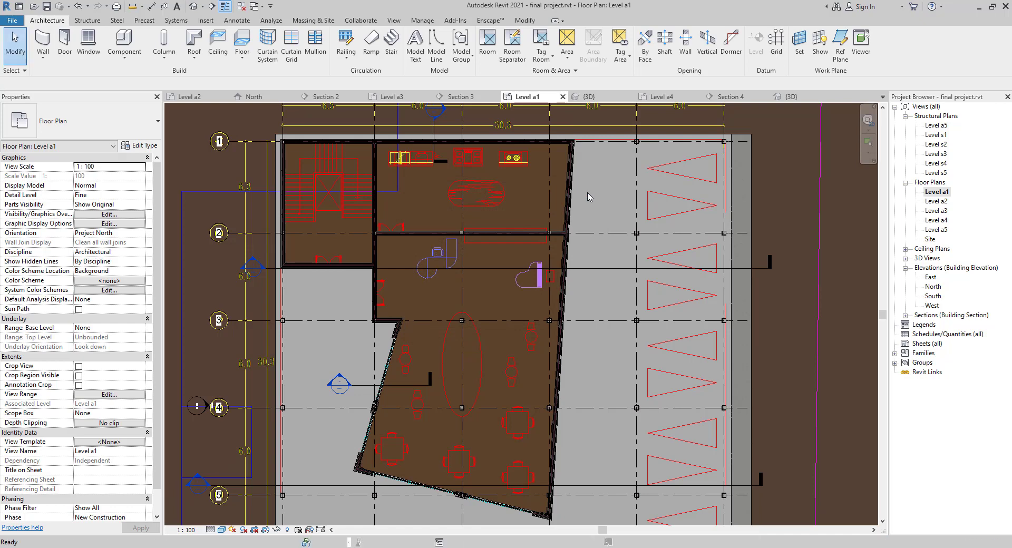
key("w")
key("n")
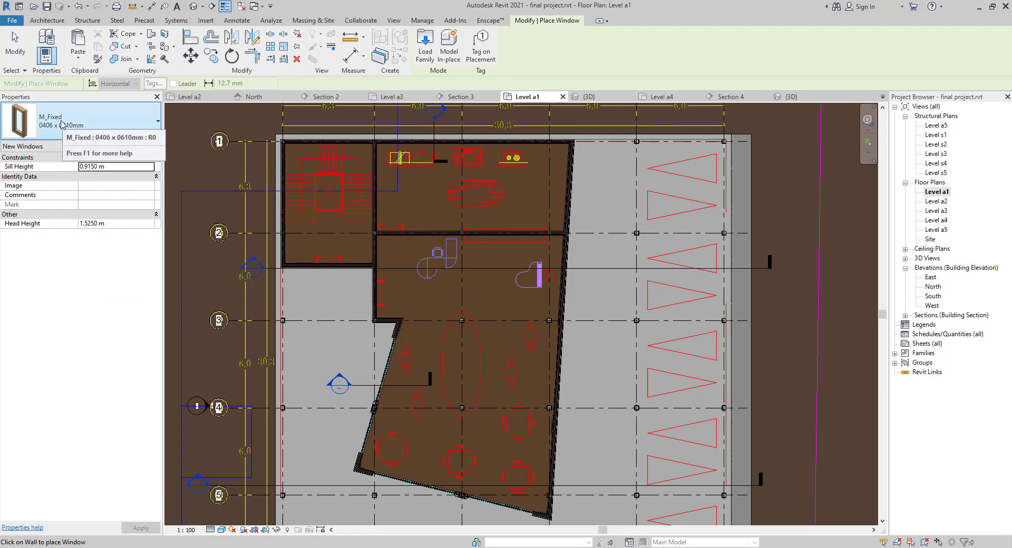
left_click(62, 124)
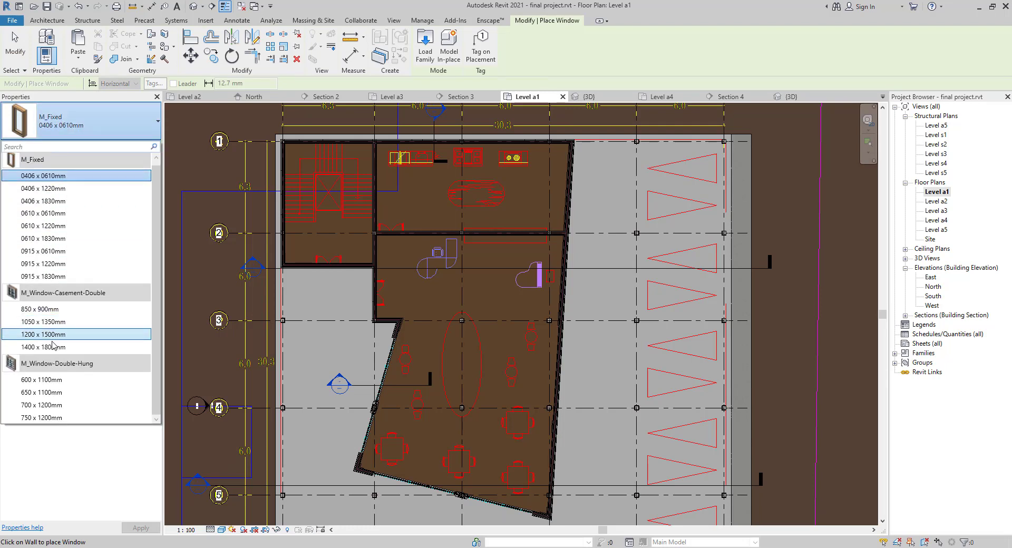
mouse_move(54, 385)
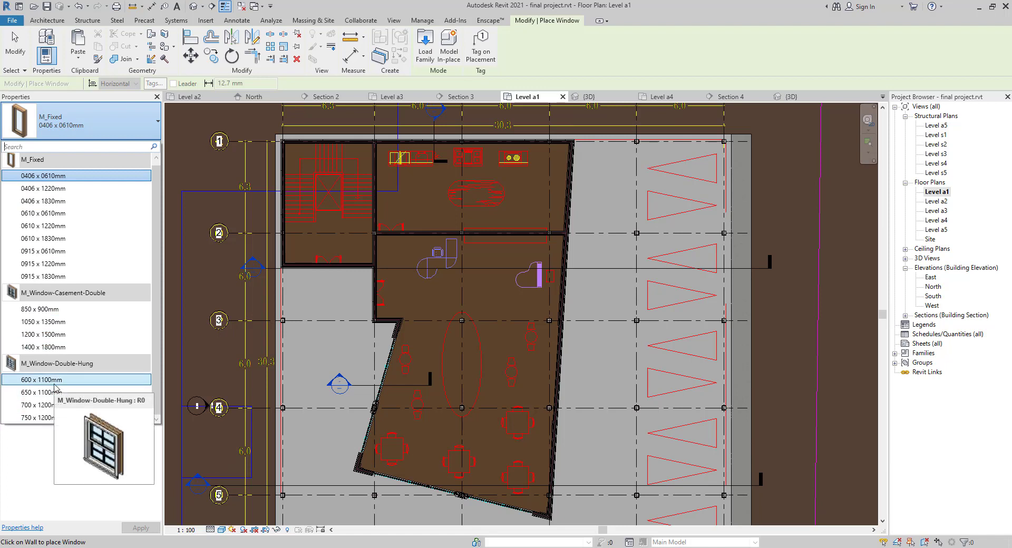
mouse_move(56, 327)
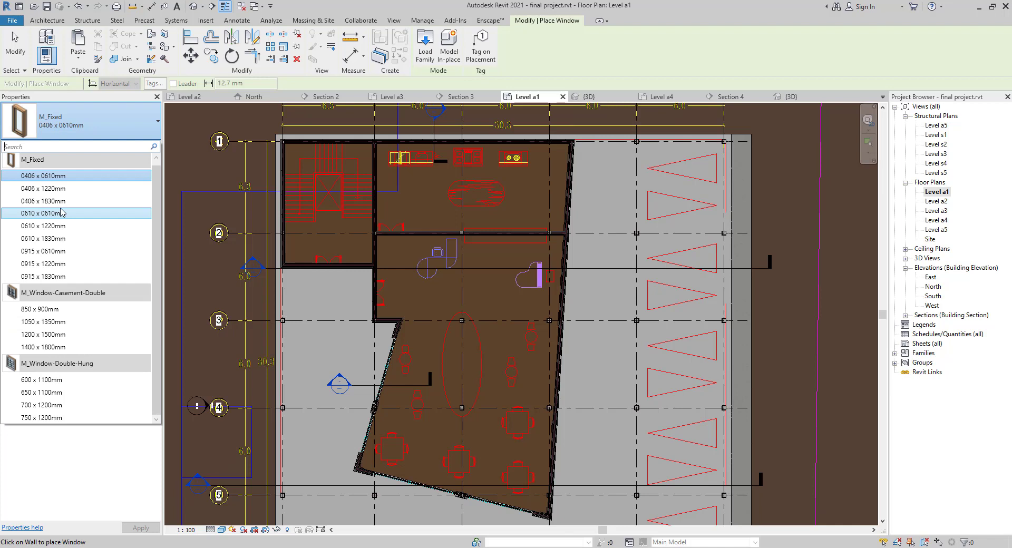
scroll(62, 212, "up", 1)
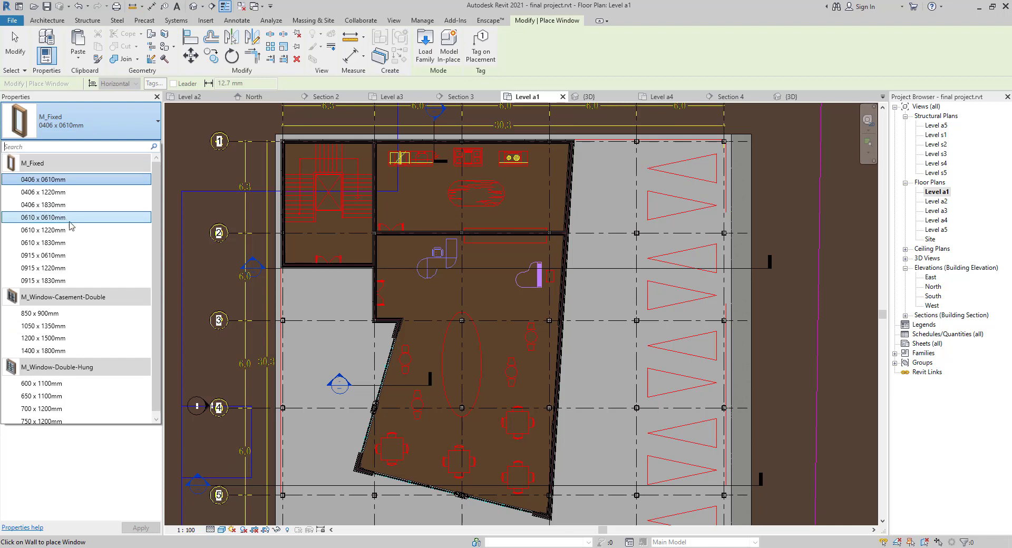
left_click(425, 58)
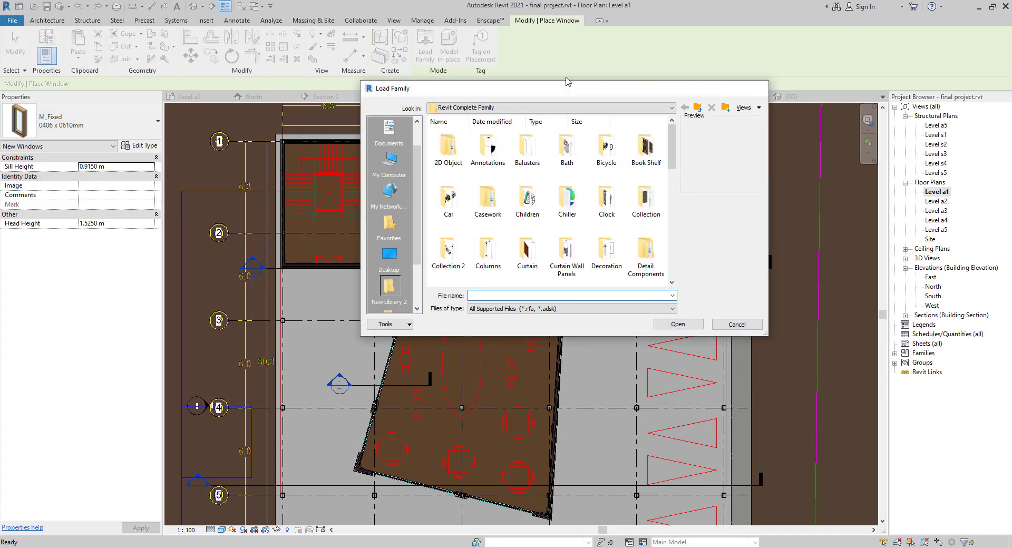
left_click(756, 89)
left_click(206, 21)
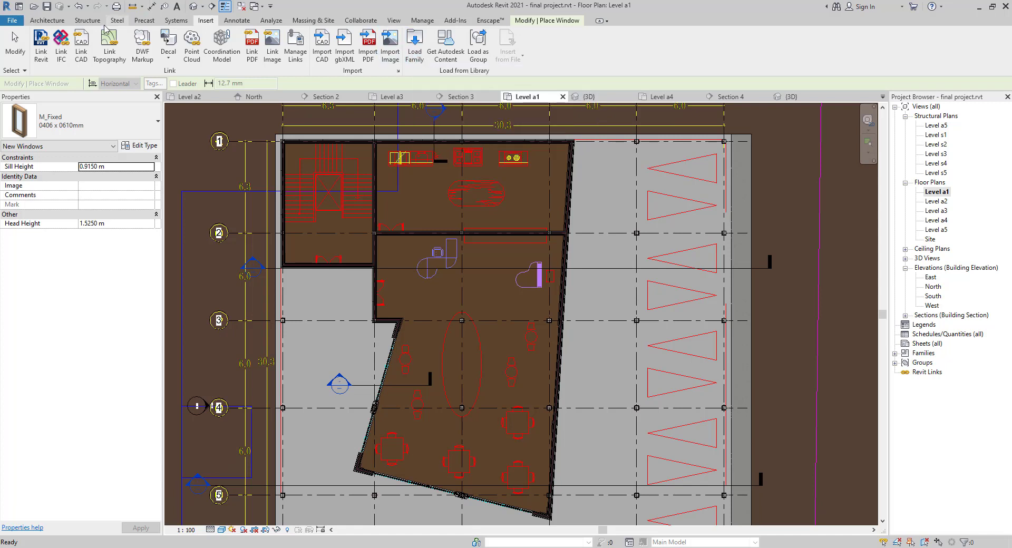
left_click(50, 20)
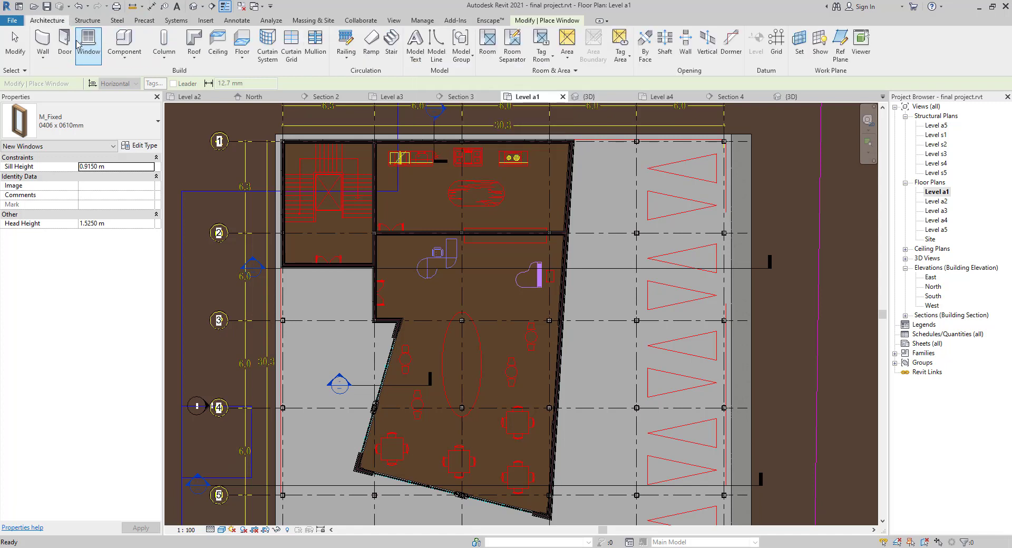
left_click(543, 20)
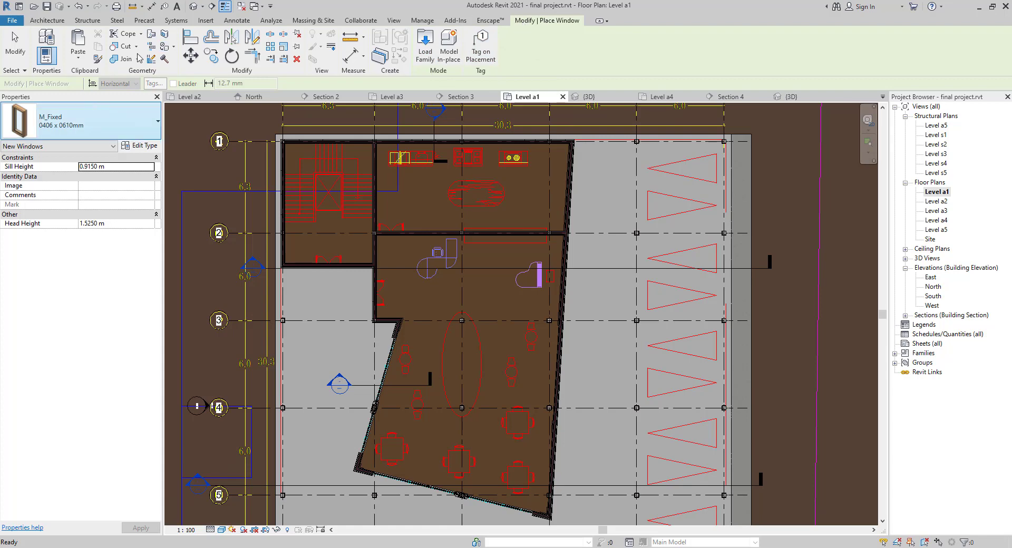
key("Escape")
key("Escape")
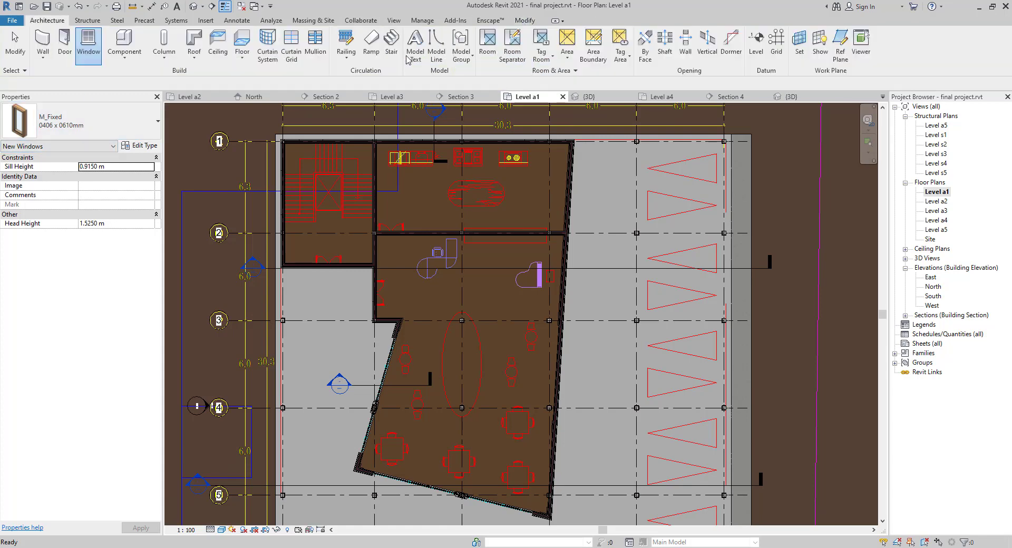
left_click(205, 20)
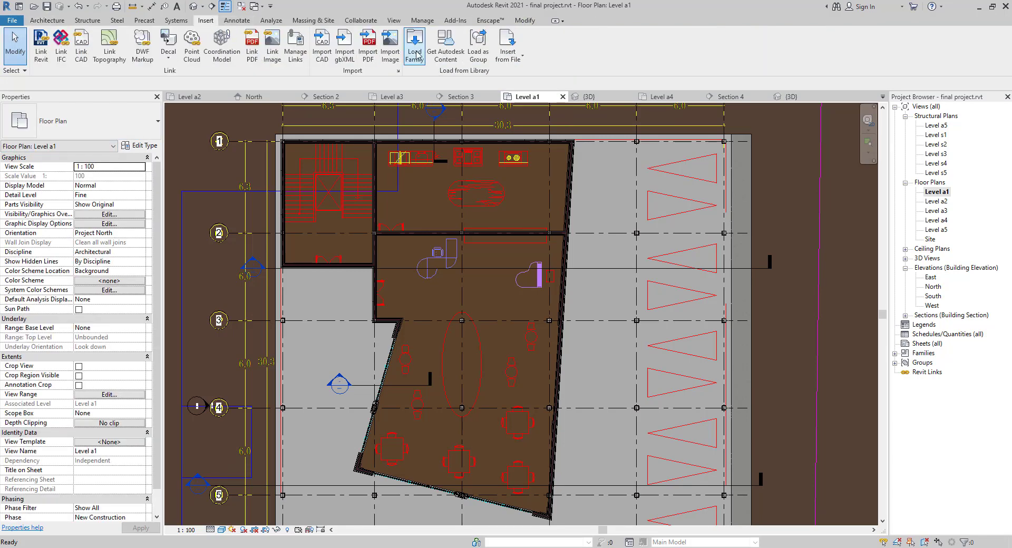
left_click(31, 21)
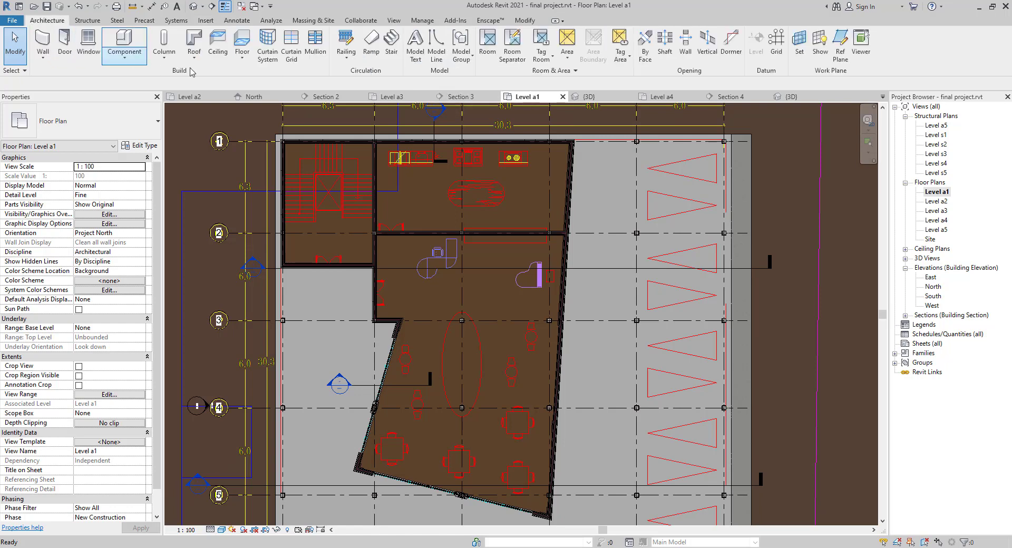
- Start placing a window and open the Windows folder of the Revit Complete Family library for loading a family
left_click(86, 43)
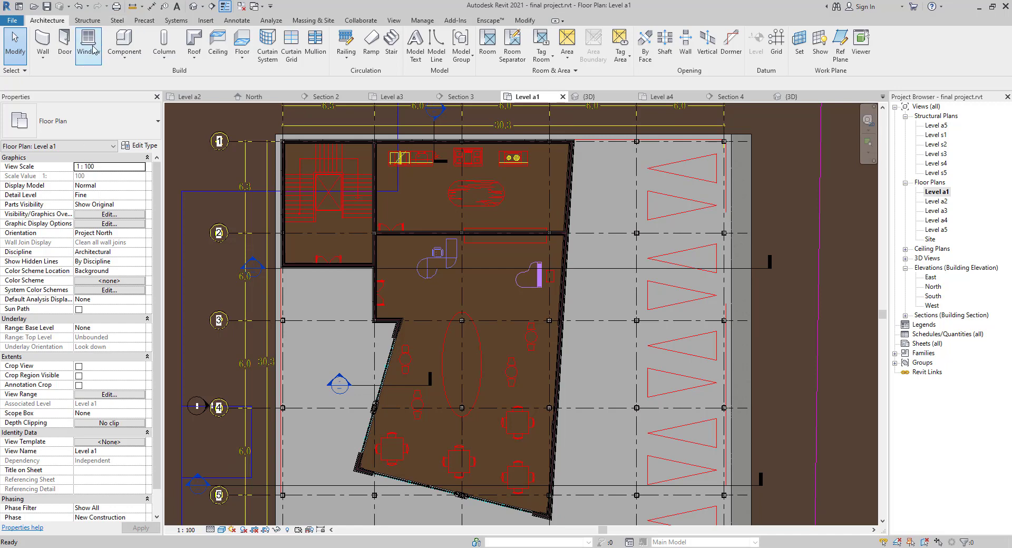
left_click(425, 47)
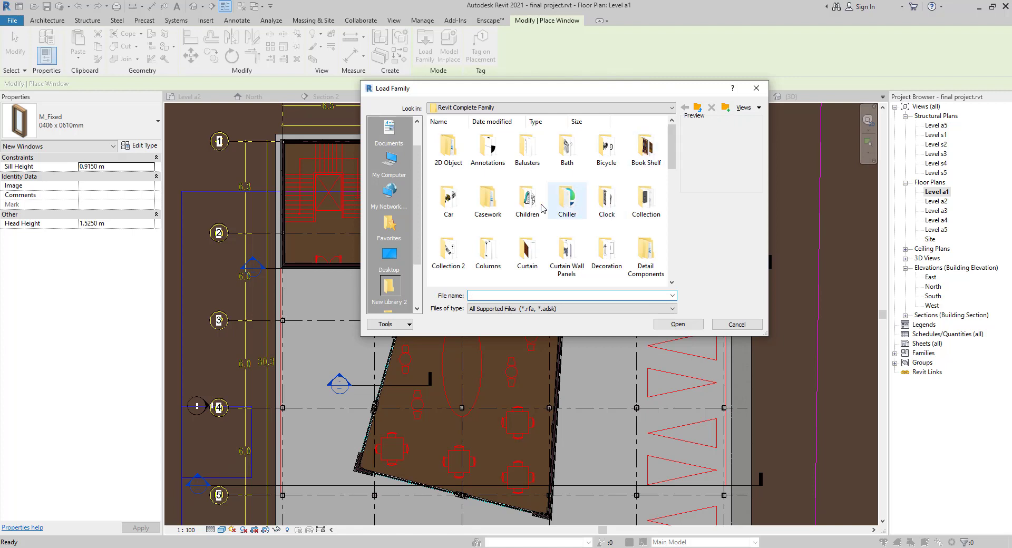
scroll(550, 237, "down", 5)
scroll(550, 236, "down", 2)
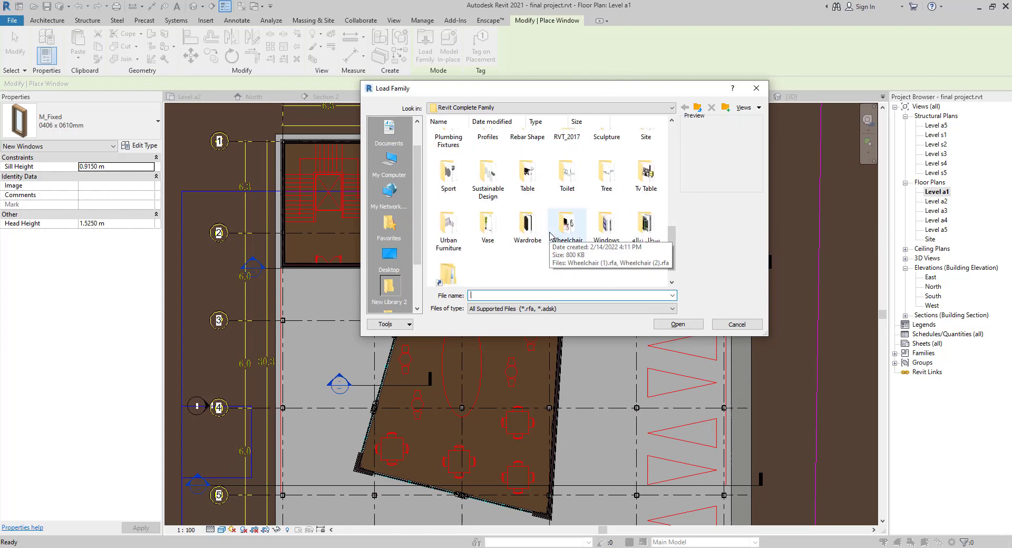
scroll(503, 221, "up", 6)
scroll(503, 220, "up", 3)
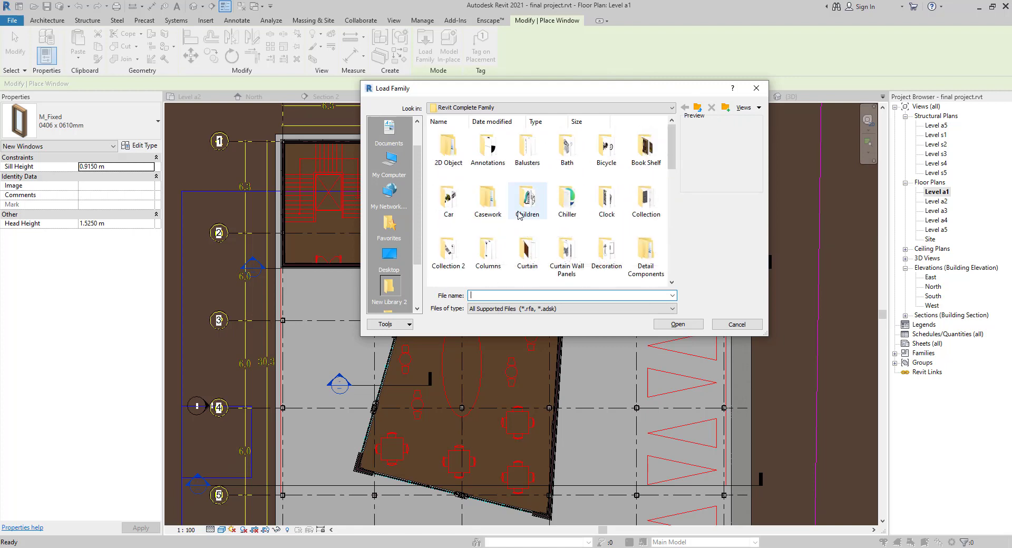
key("w")
key("w")
key("w")
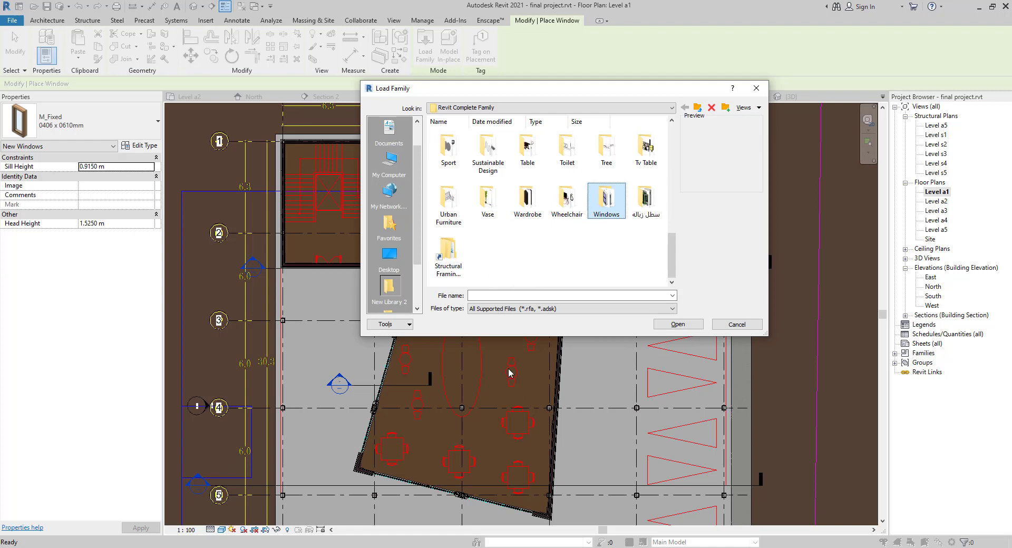
double_click(608, 209)
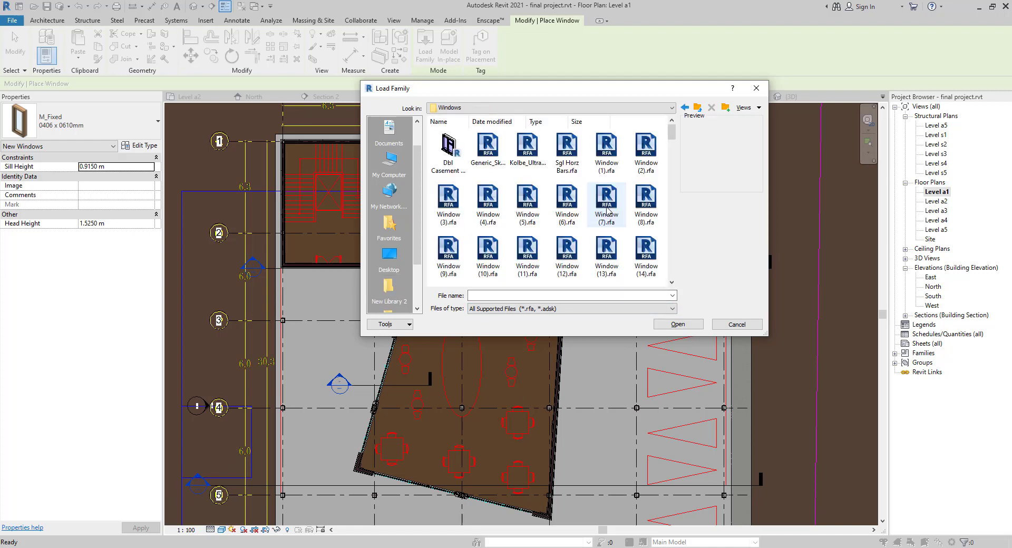
- Examine the window family previews in the Windows folder for a suitable multi-pane window
left_click(574, 150)
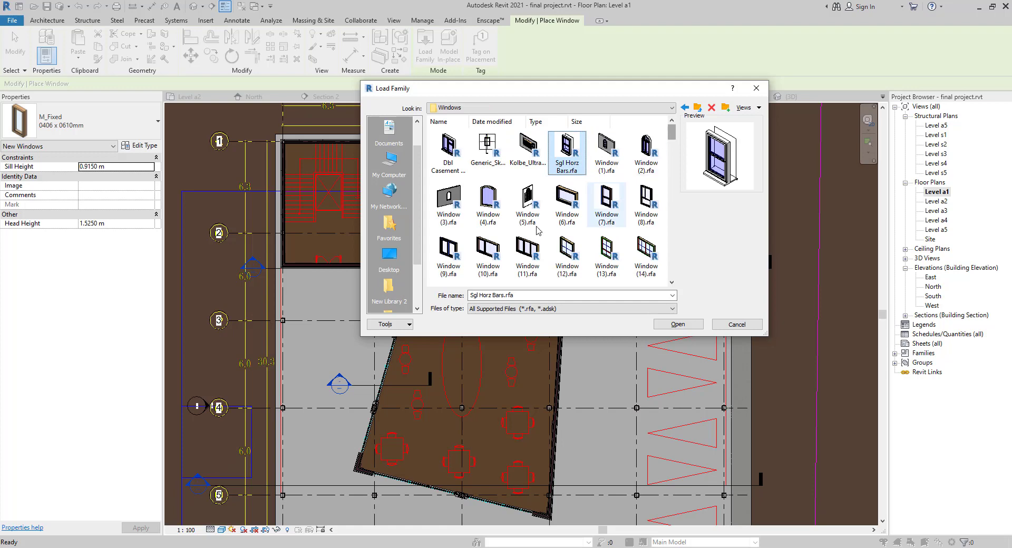
left_click(528, 255)
scroll(572, 252, "down", 1)
scroll(573, 252, "down", 8)
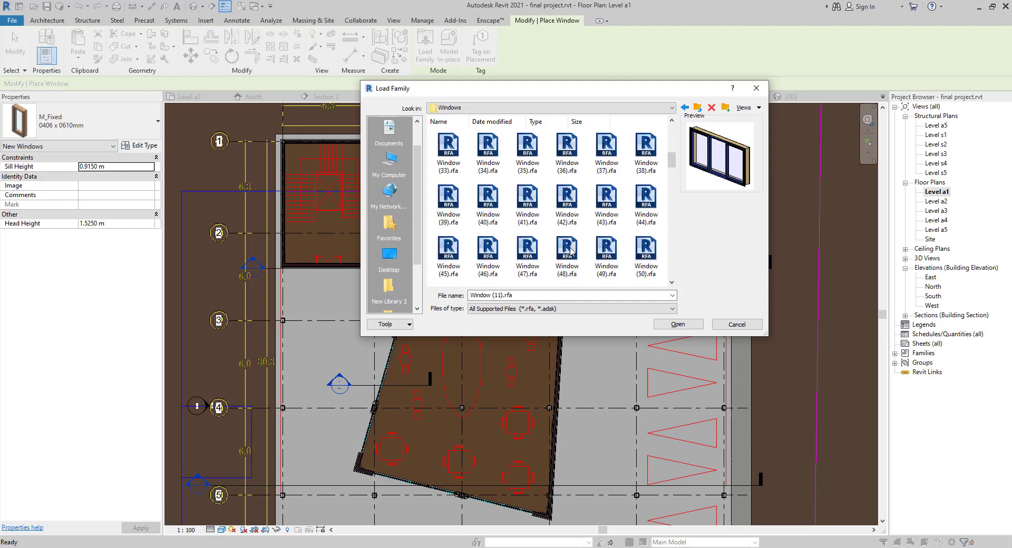
scroll(572, 252, "down", 3)
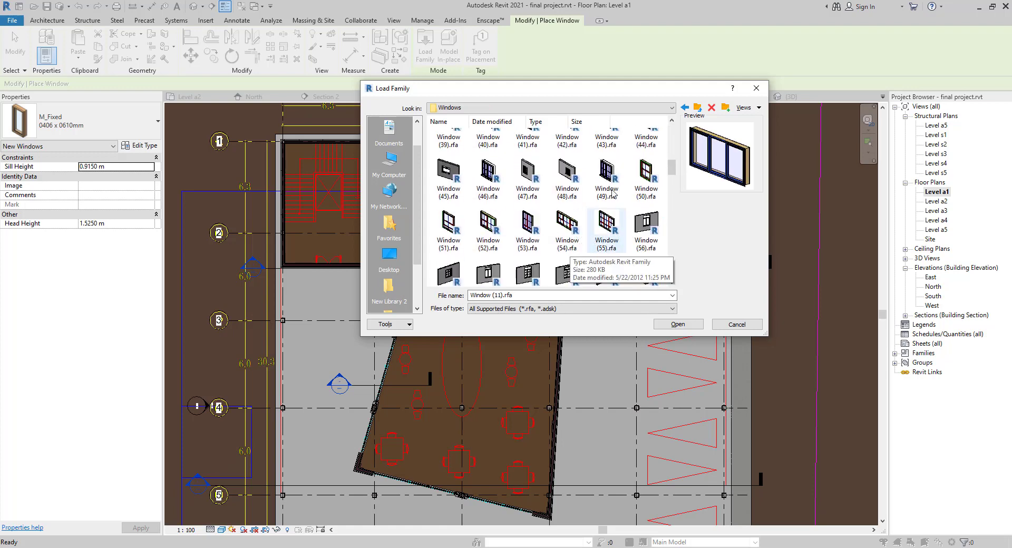
scroll(611, 212, "down", 7)
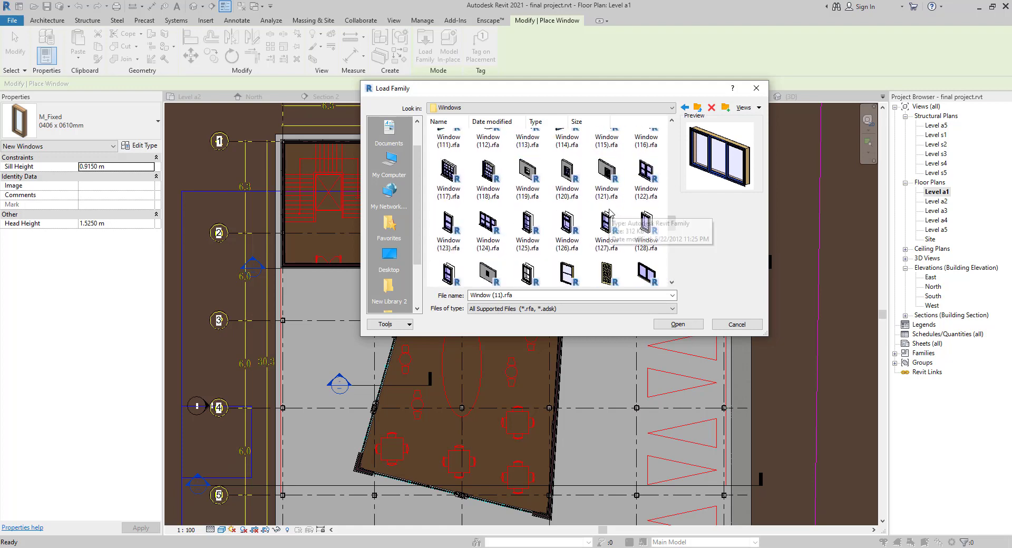
scroll(525, 225, "down", 3)
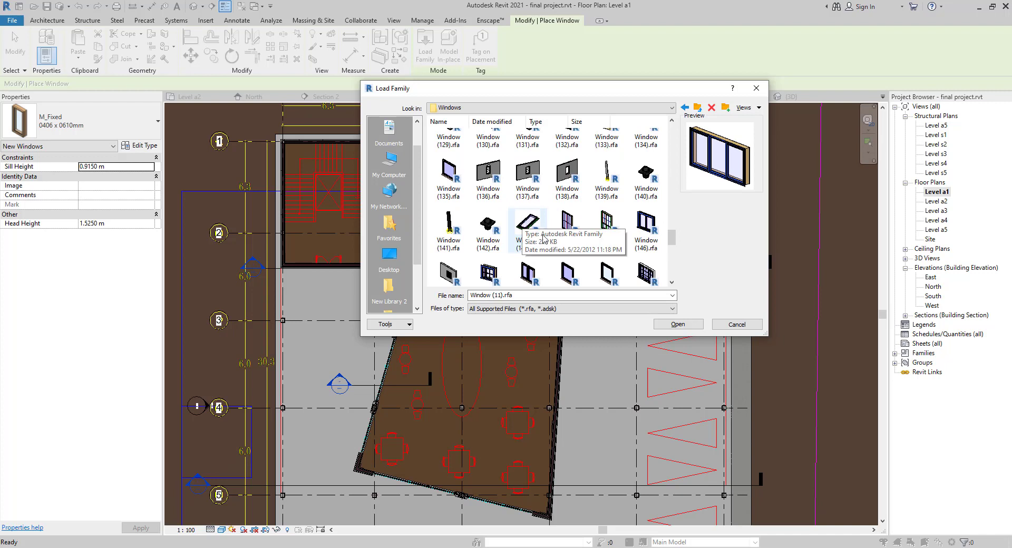
scroll(551, 245, "down", 2)
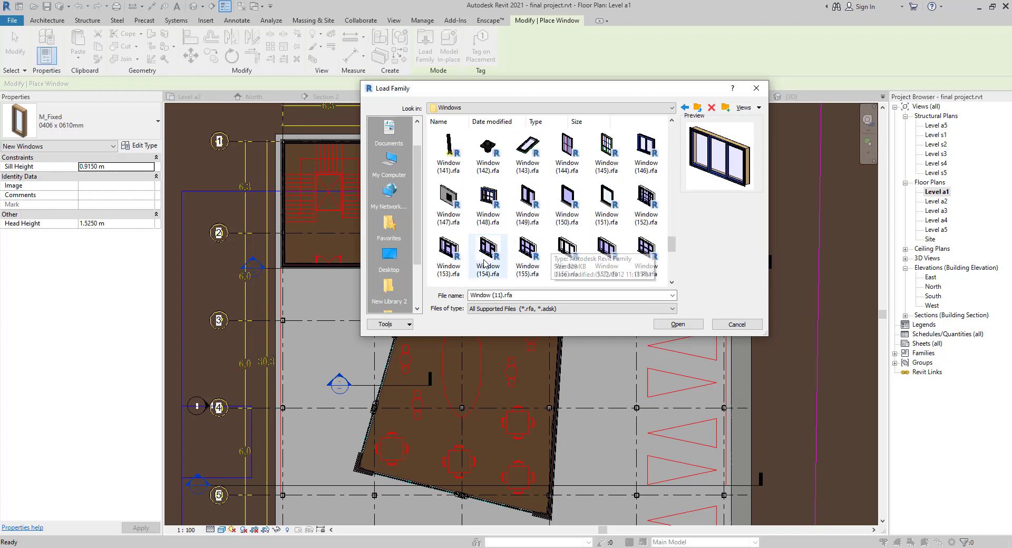
- Compare the neighbouring three-pane window families and load Window (156).rfa into the project
left_click(553, 250)
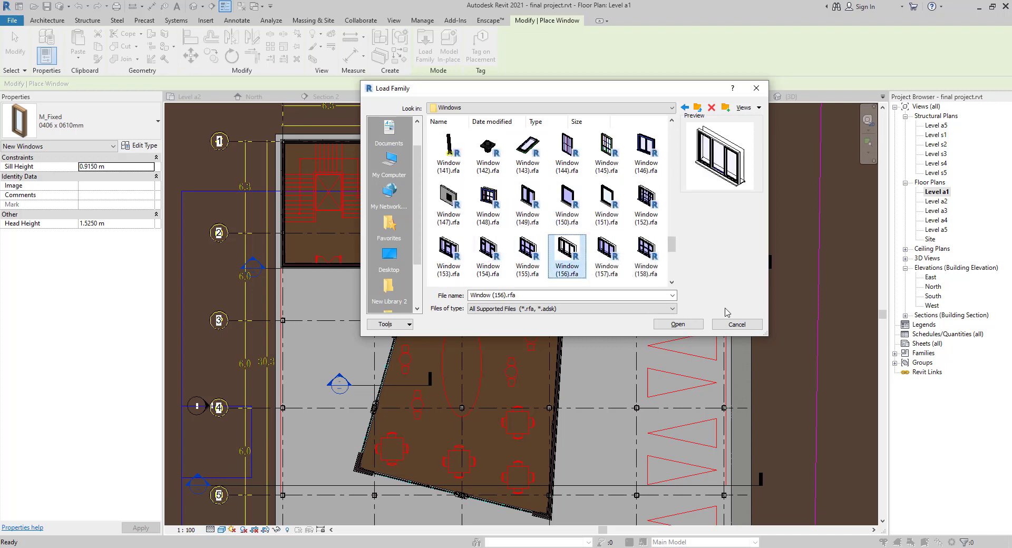
left_click(606, 257)
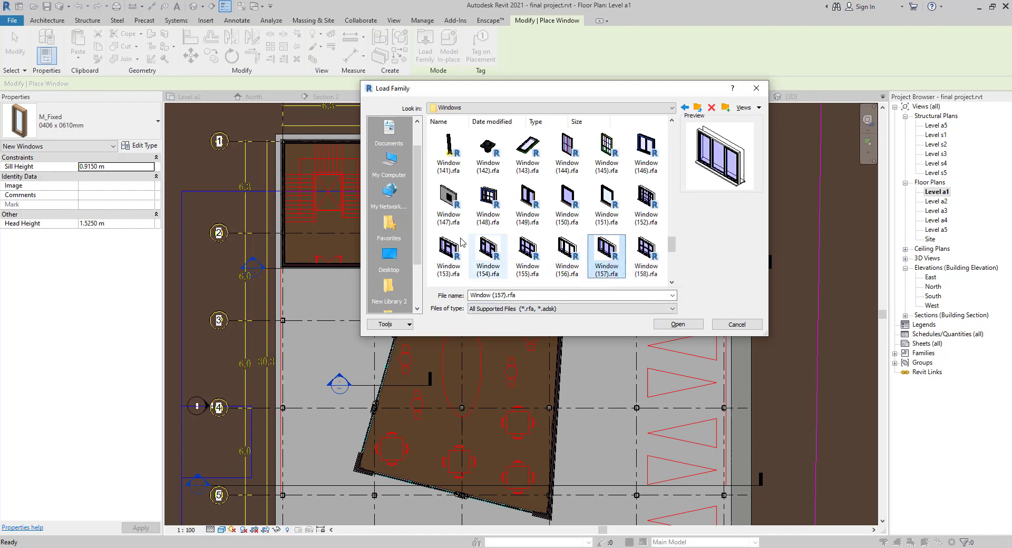
left_click(521, 250)
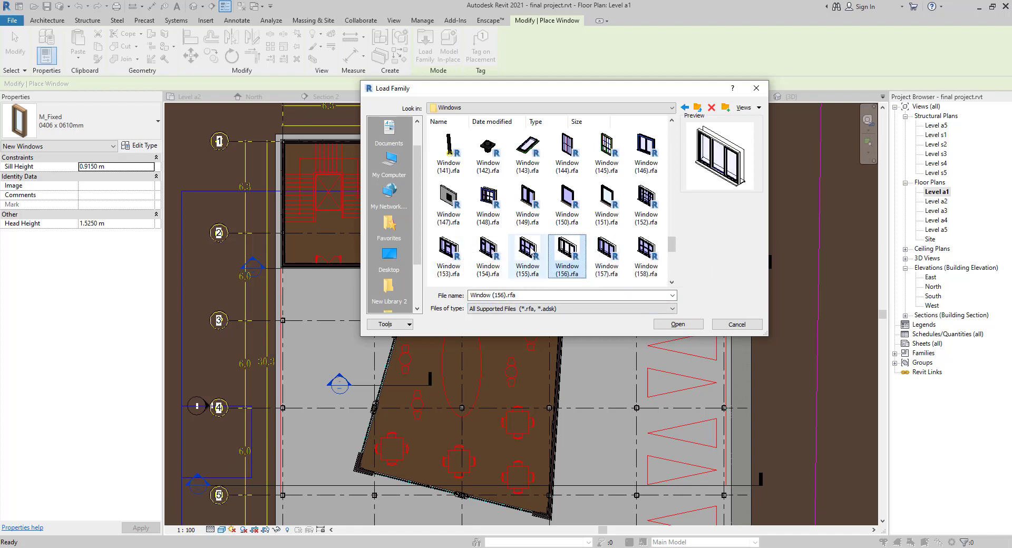
left_click(574, 252)
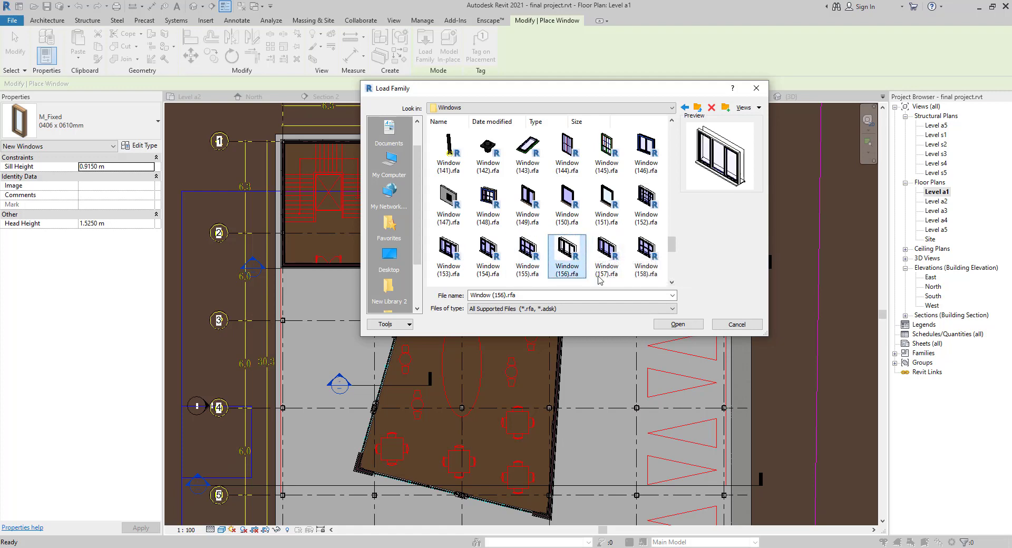
left_click(673, 326)
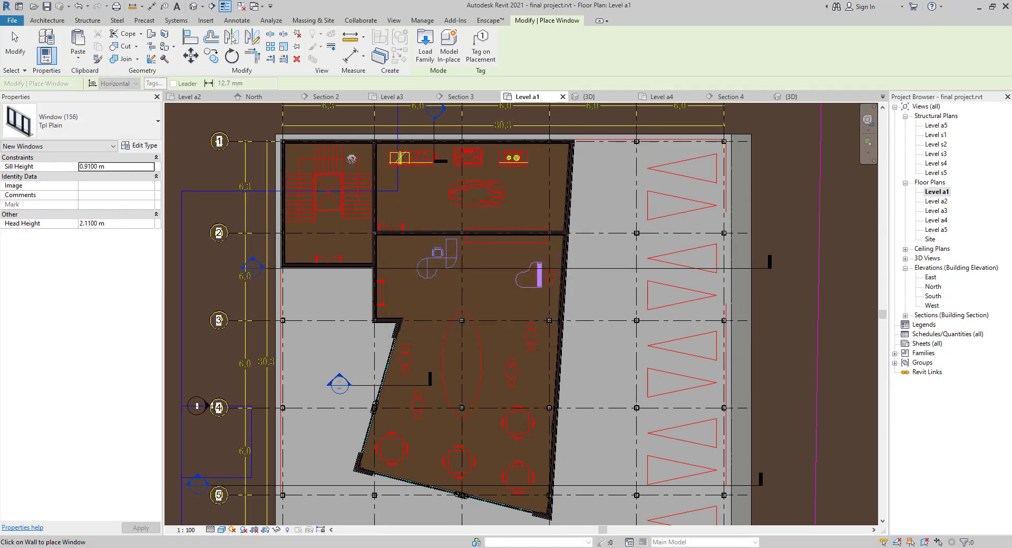
- Duplicate the Tpl Plain type of the Window (156) family as a new type named "my window"
scroll(355, 162, "up", 2)
middle_click_drag(357, 164, 383, 257)
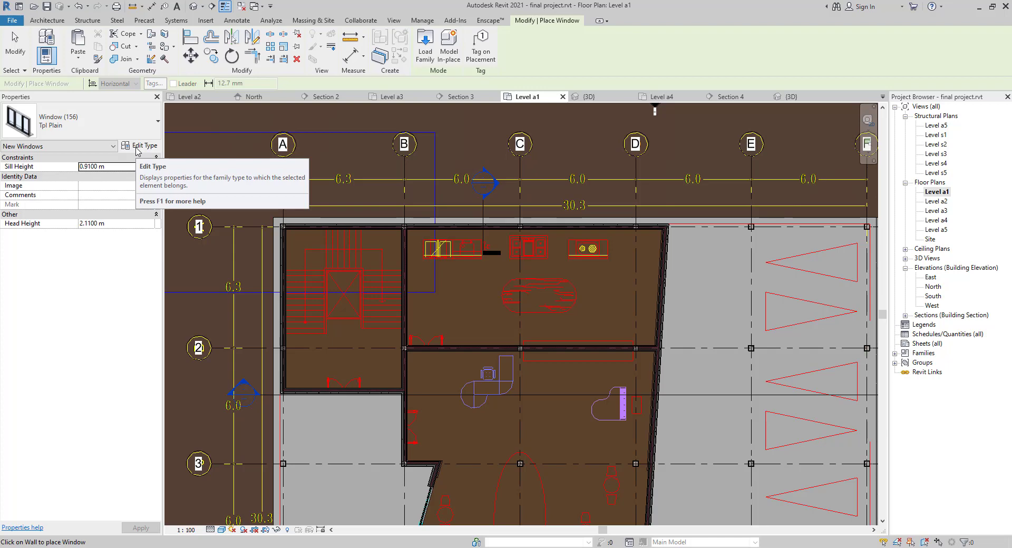
left_click(138, 146)
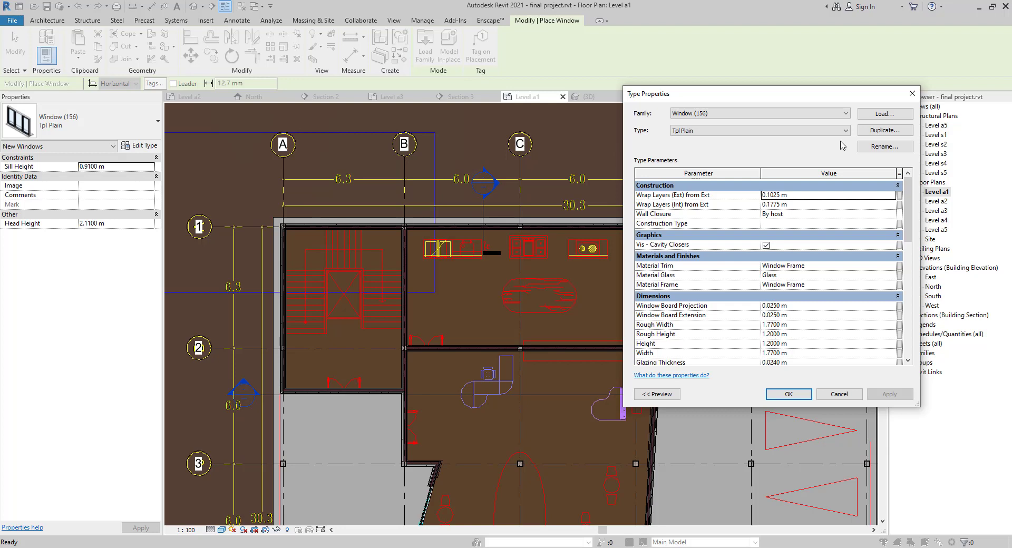
left_click(868, 132)
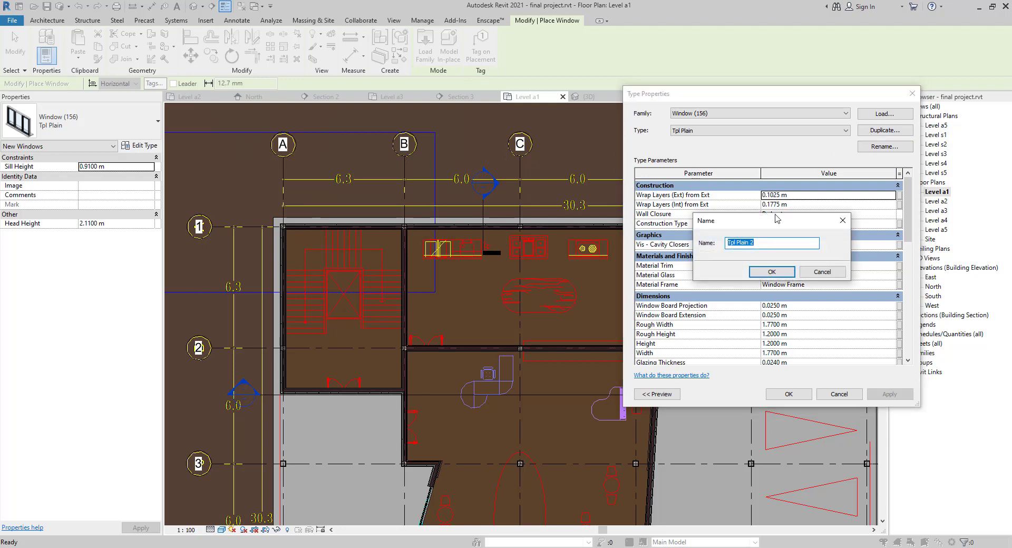
type("my window")
key("Return")
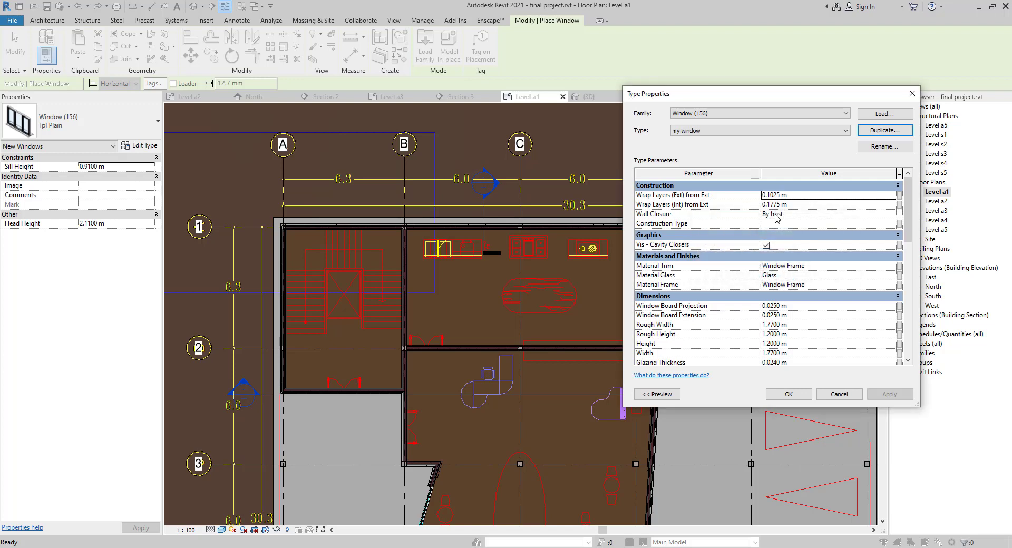
- Review the new window type's construction, material, dimension and analytical parameters, then discard the type changes and stop placing windows
scroll(741, 306, "down", 3)
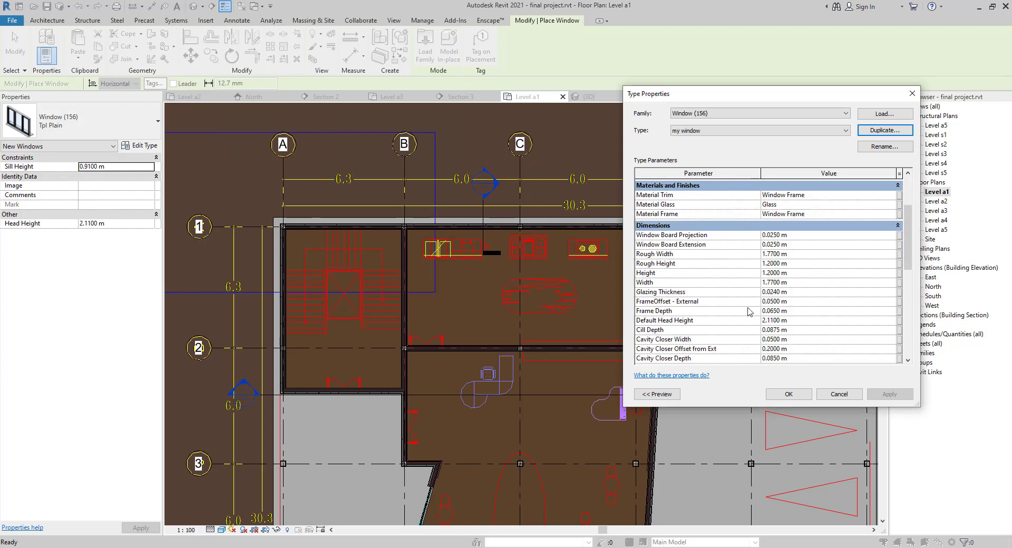
scroll(750, 310, "down", 4)
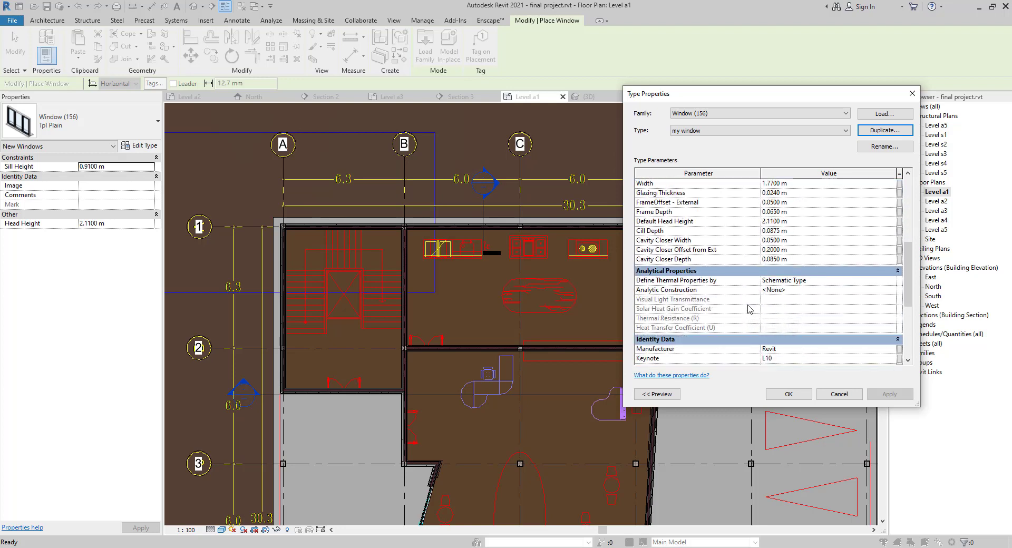
scroll(749, 310, "down", 3)
scroll(749, 310, "up", 2)
scroll(749, 310, "up", 3)
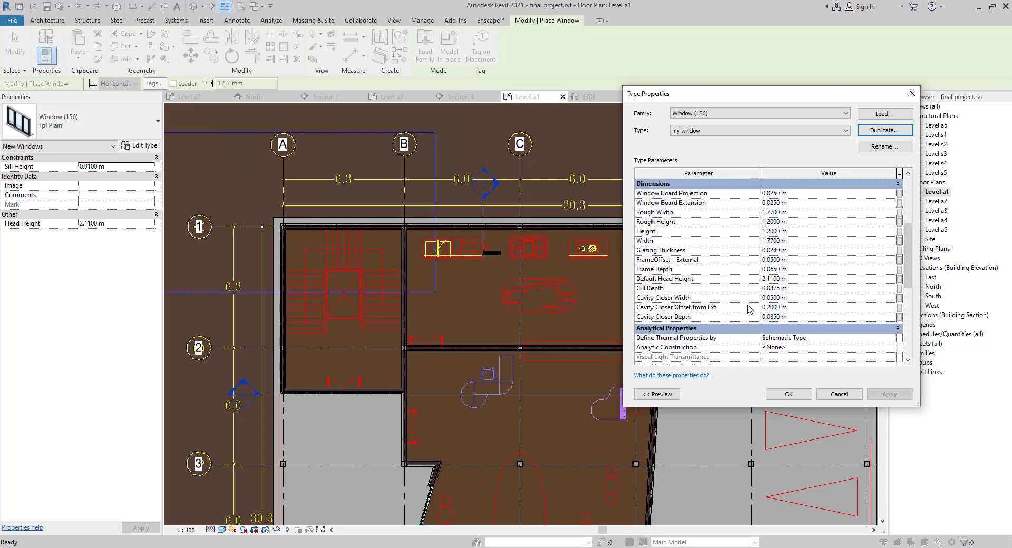
scroll(750, 310, "up", 5)
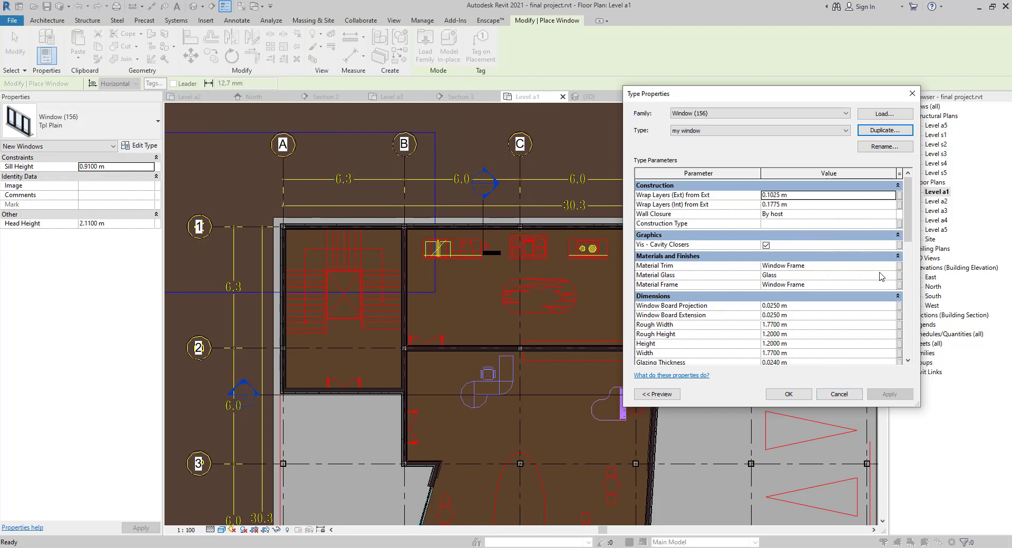
left_click(840, 394)
scroll(315, 198, "up", 1)
scroll(353, 232, "up", 5)
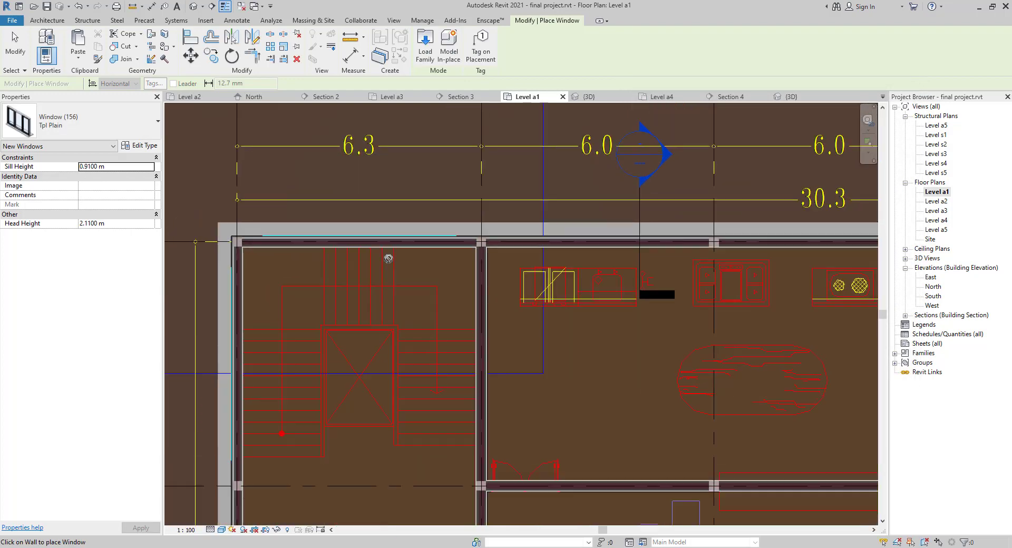
key("Escape")
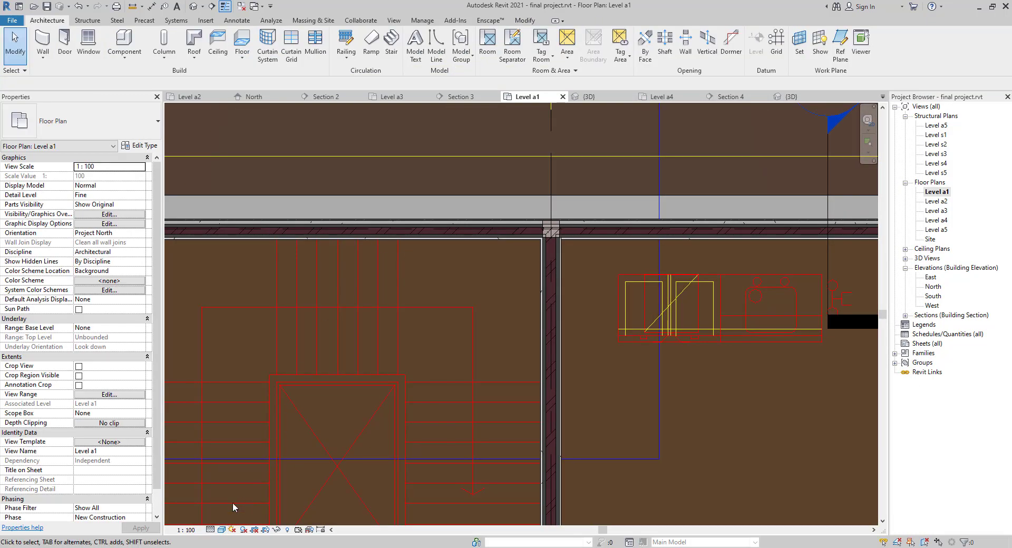
- Switch the Level a1 plan's visual style to Hidden Line and back to Shaded, with the detail level at Fine
left_click(222, 530)
left_click(235, 488)
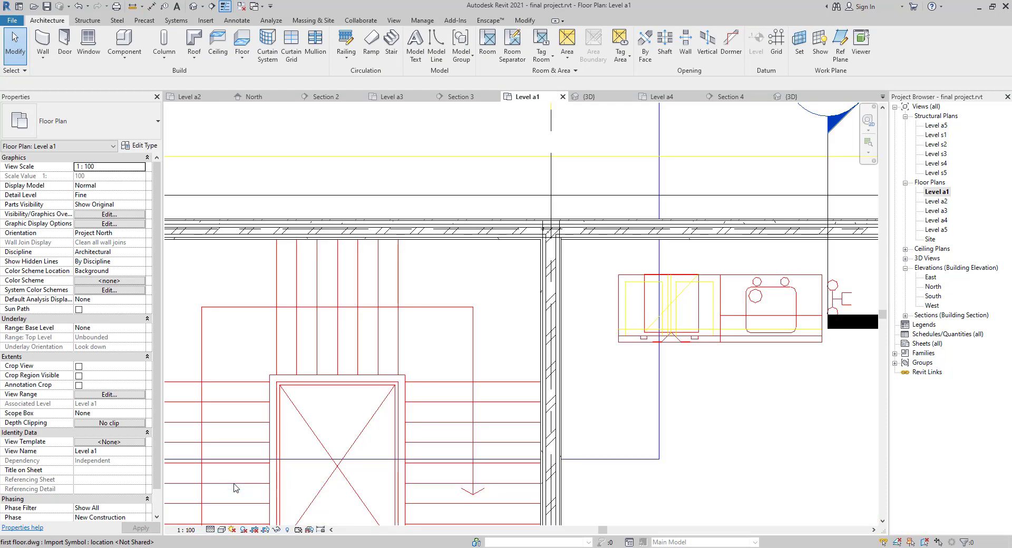
left_click(222, 530)
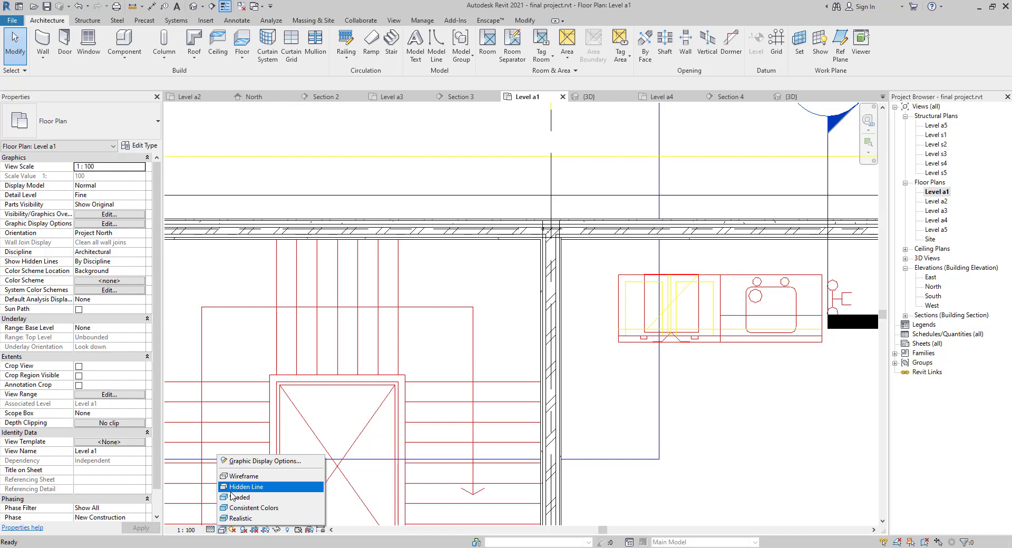
left_click(232, 499)
left_click(212, 529)
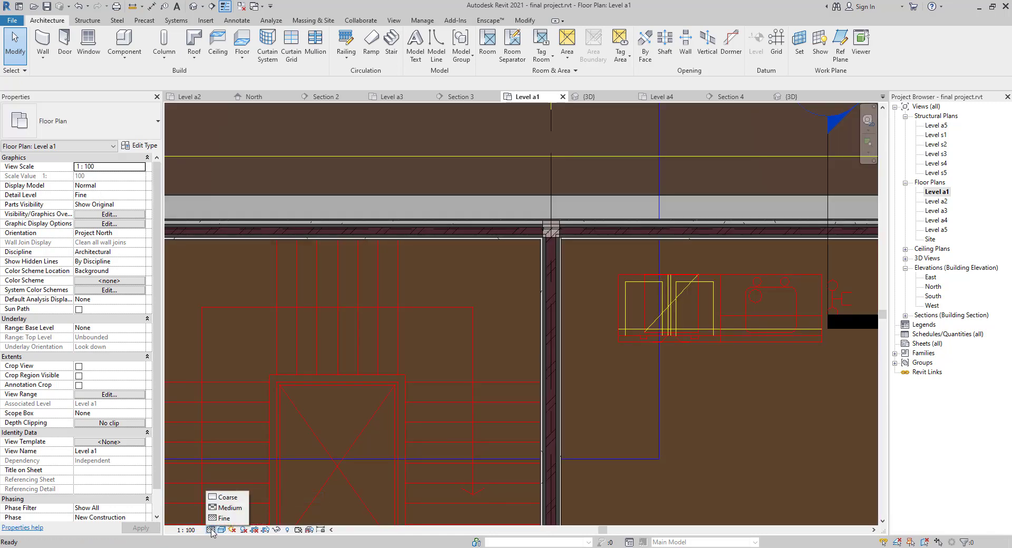
left_click(217, 522)
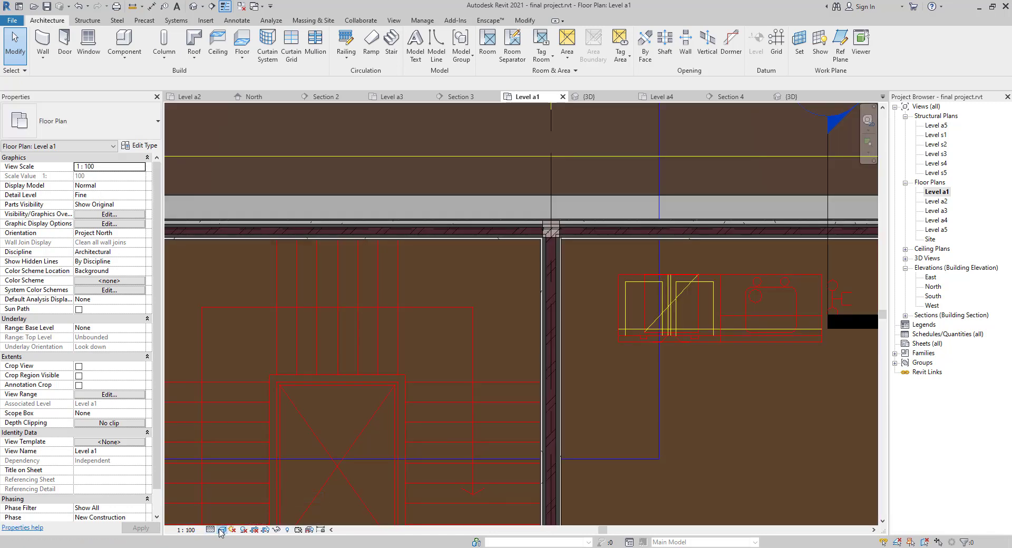
- Set the Level a1 plan to Hidden Line after comparing how the stair-room wall openings look in Shaded
left_click(221, 530)
left_click(245, 486)
middle_click_drag(396, 274, 495, 330)
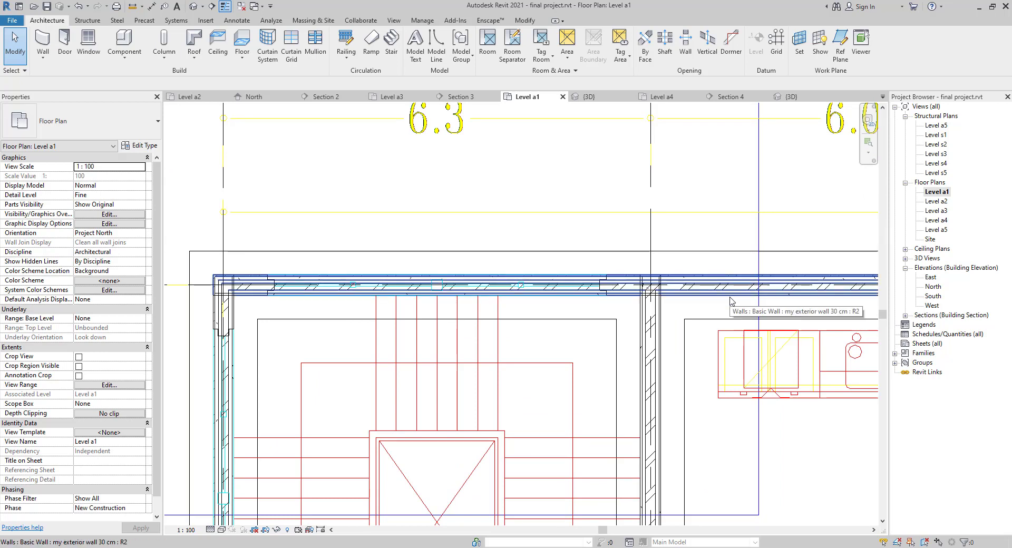
left_click(222, 530)
left_click(240, 497)
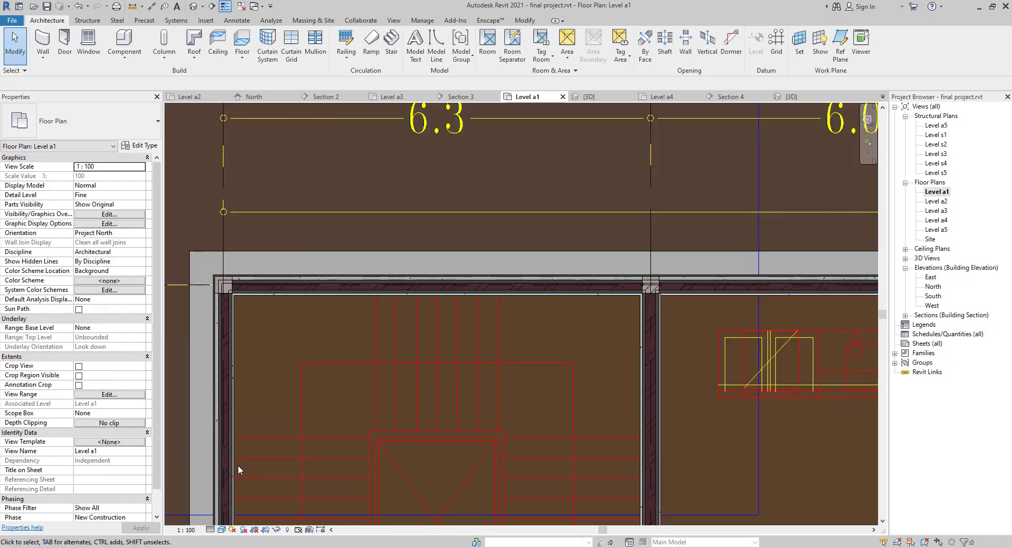
left_click(221, 530)
left_click(244, 488)
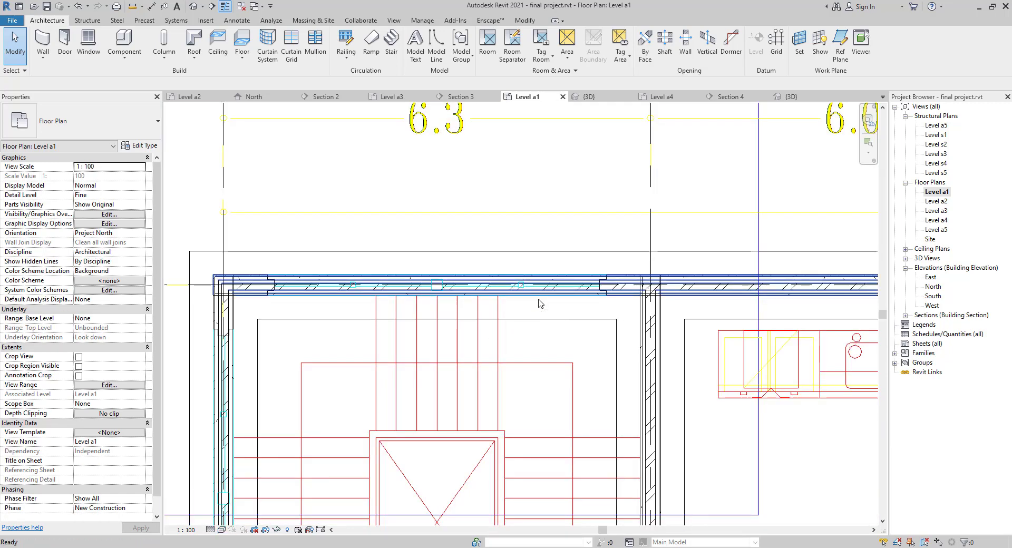
- Measure the width of the window opening between grids A and B on the grid 1 wall, using an aligned dimension without placing it
key("d")
key("i")
scroll(594, 285, "up", 3)
scroll(594, 282, "up", 2)
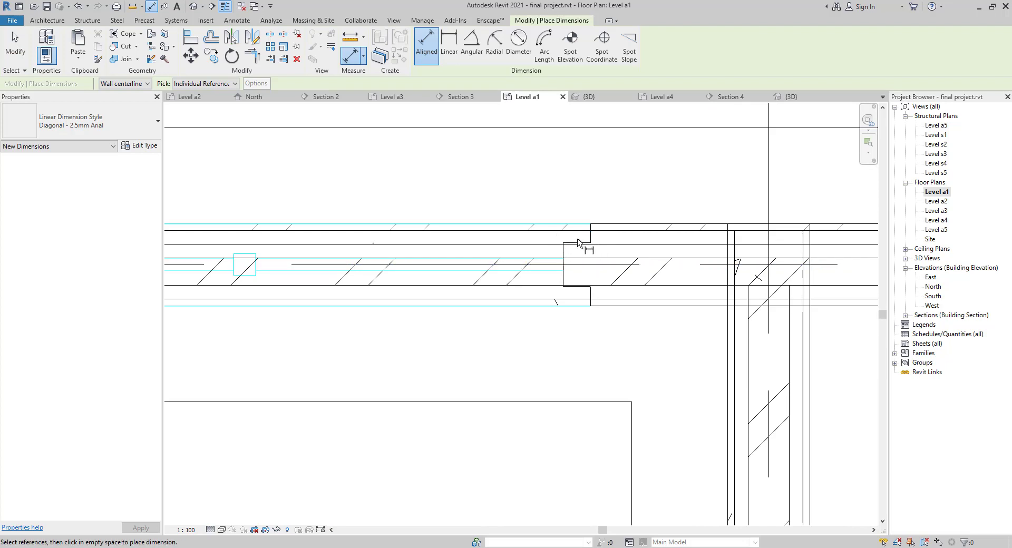
scroll(583, 240, "up", 2)
scroll(598, 215, "up", 1)
left_click(602, 236)
scroll(543, 288, "down", 4)
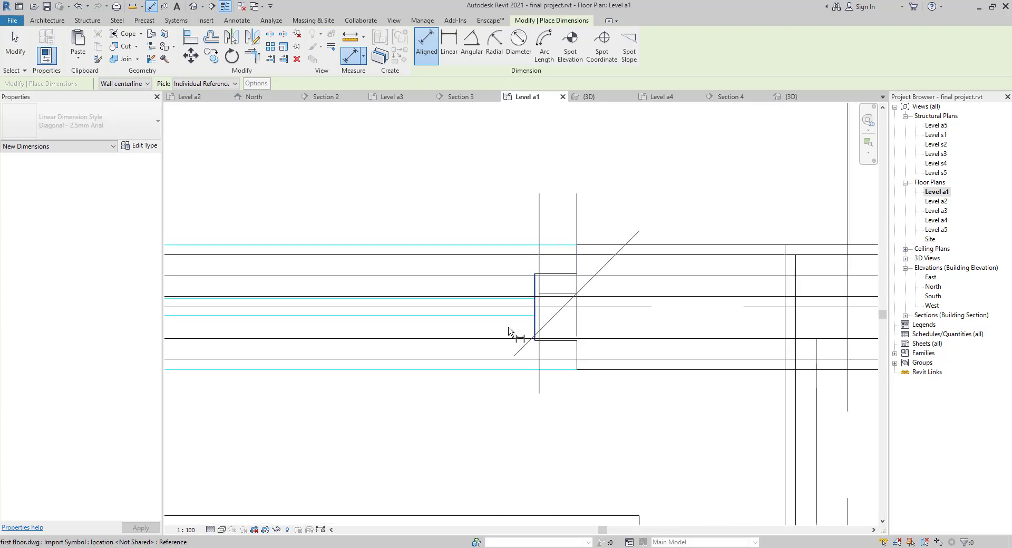
scroll(489, 338, "down", 2)
middle_click_drag(676, 341, 1005, 310)
scroll(353, 307, "up", 2)
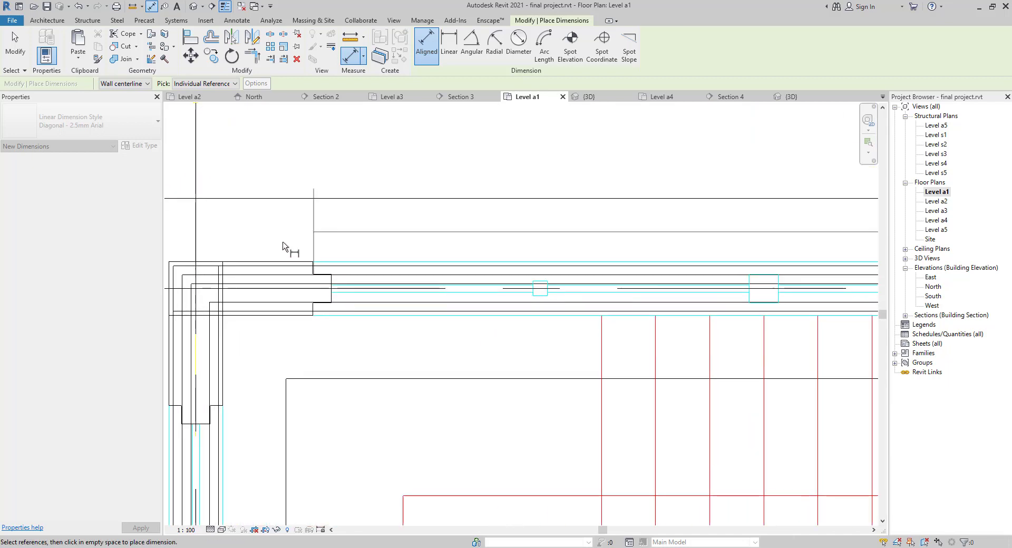
scroll(294, 257, "up", 4)
scroll(313, 287, "up", 1)
left_click(354, 294)
scroll(388, 350, "down", 9)
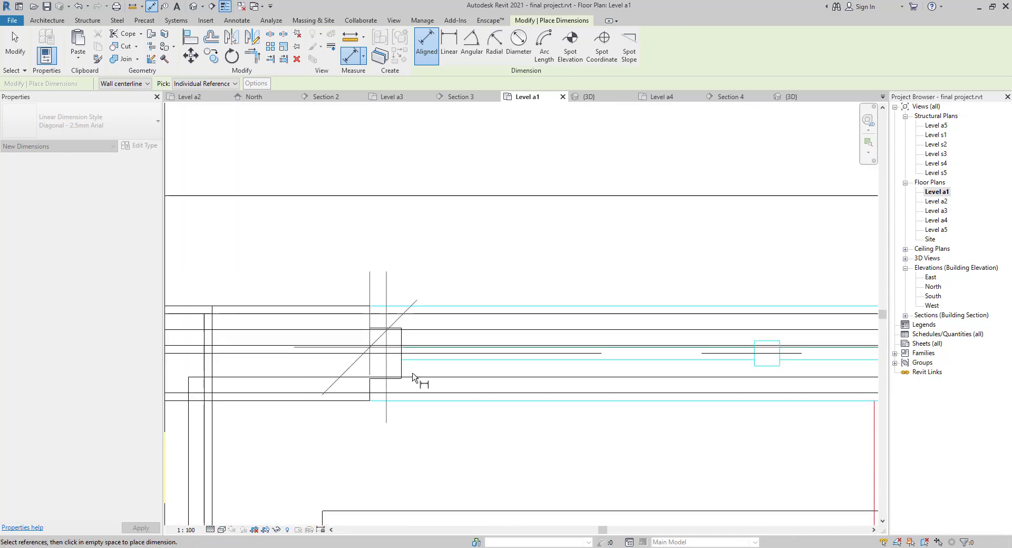
scroll(481, 390, "down", 5)
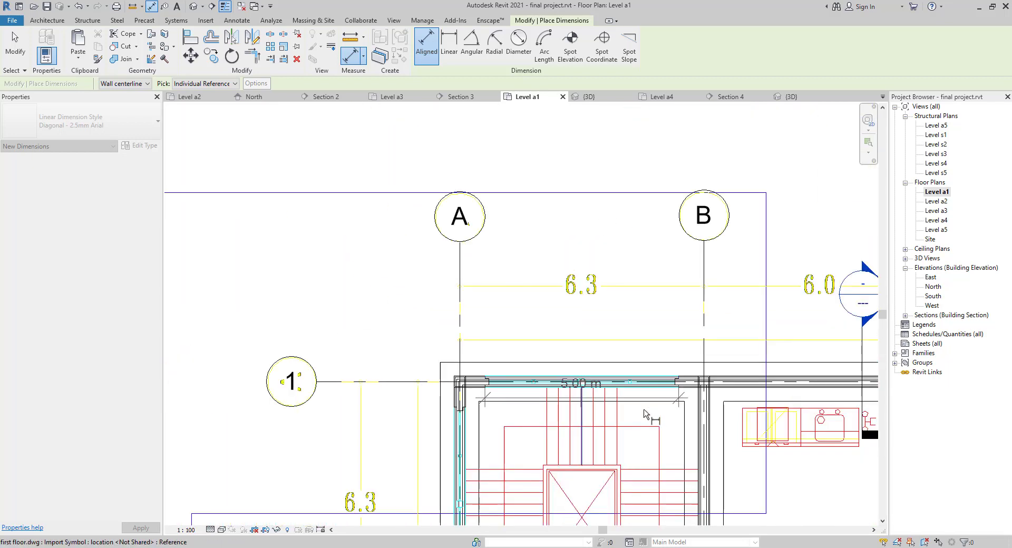
middle_click_drag(371, 319, 497, 316)
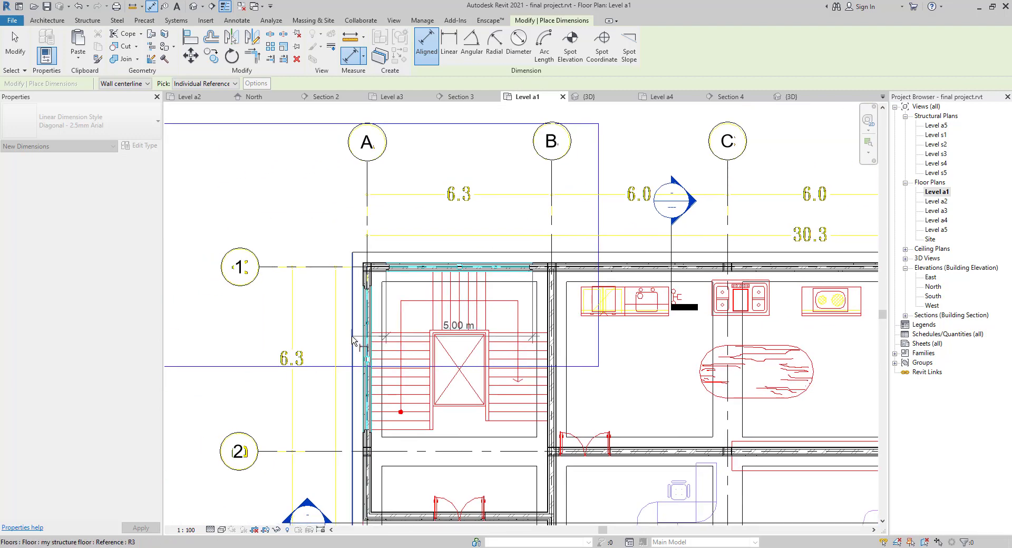
key("Escape")
- Examine the remaining window openings along the exterior and slanted walls of the floor plan, then leave the dimension command
scroll(532, 267, "up", 9)
scroll(673, 337, "down", 3)
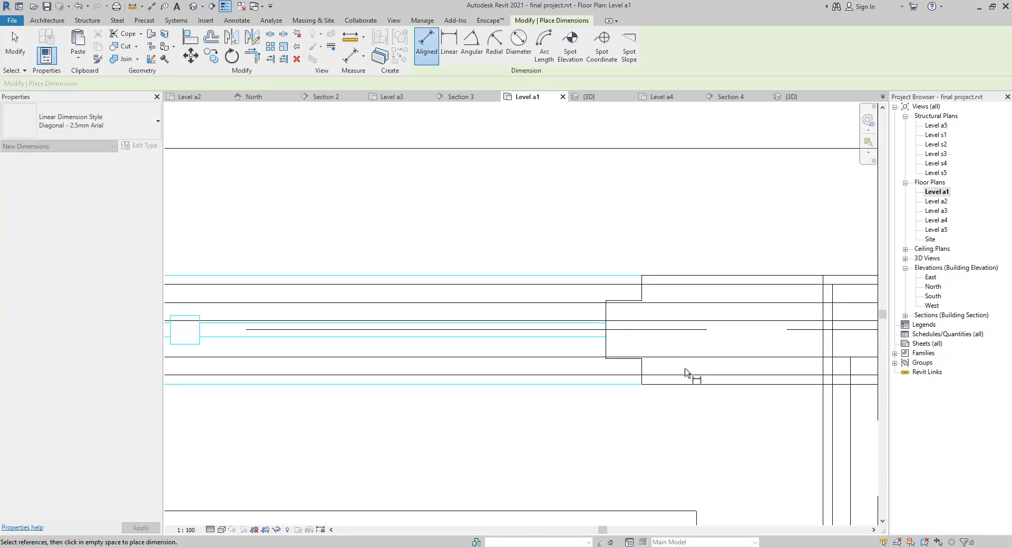
scroll(672, 392, "down", 6)
scroll(711, 426, "down", 2)
middle_click_drag(790, 502, 592, 349)
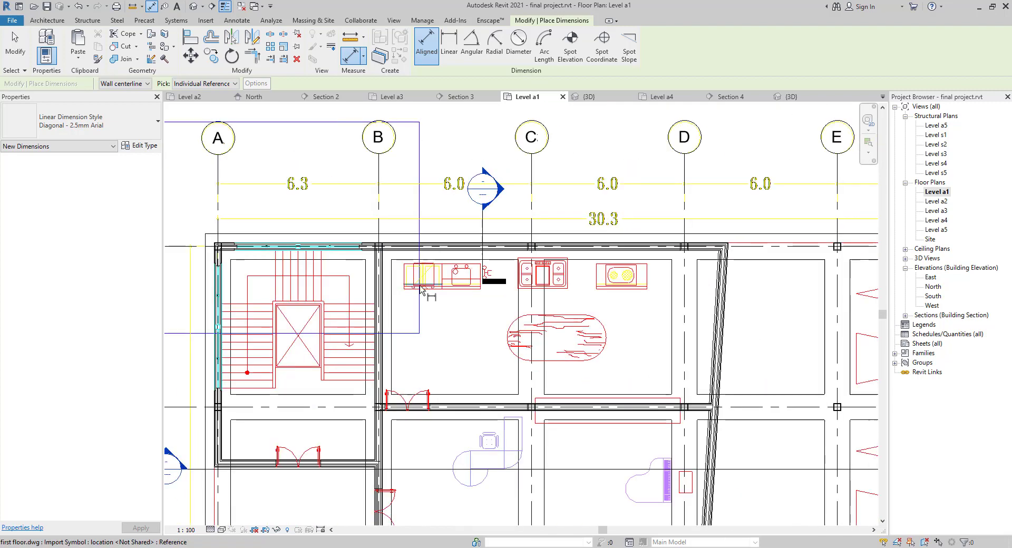
scroll(497, 220, "up", 3)
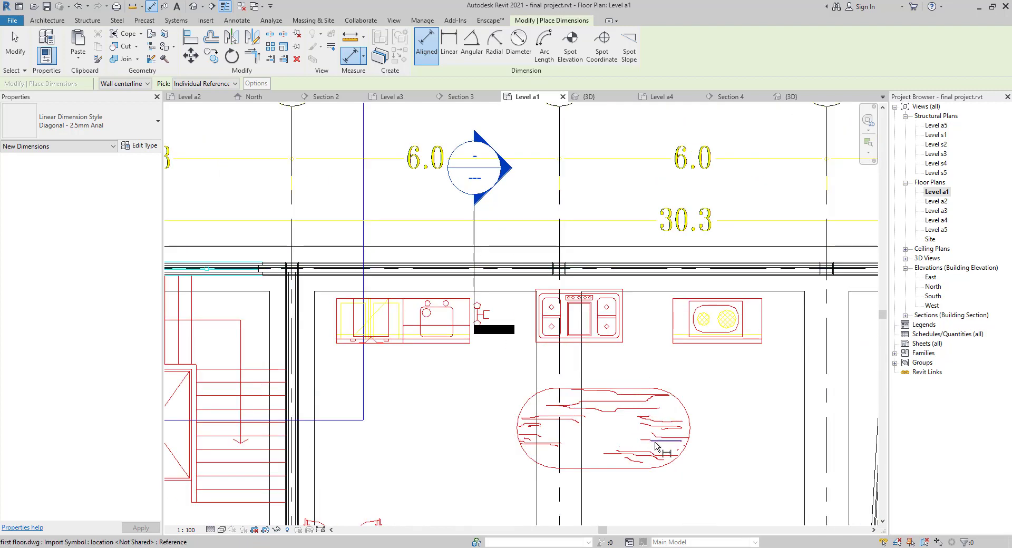
middle_click_drag(683, 445, 388, 153)
middle_click_drag(506, 207, 585, 29)
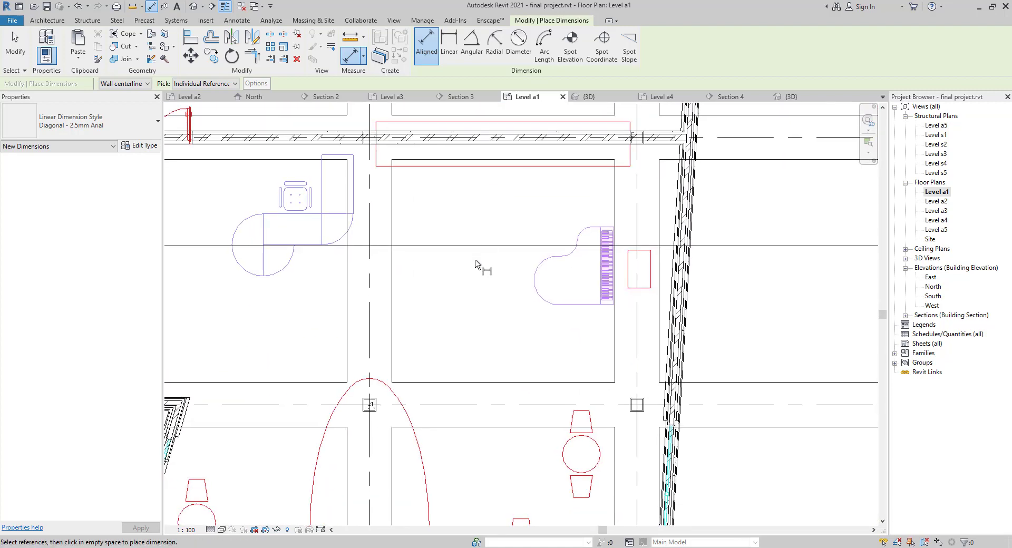
scroll(479, 262, "down", 2)
middle_click_drag(485, 281, 494, 166)
middle_click_drag(532, 356, 586, 215)
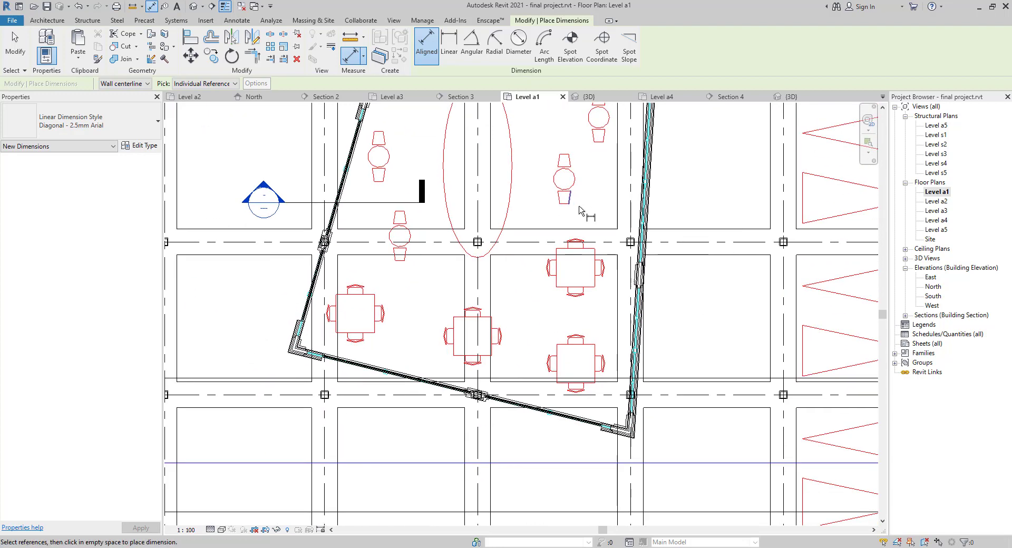
middle_click_drag(415, 177, 332, 203)
scroll(537, 368, "up", 2)
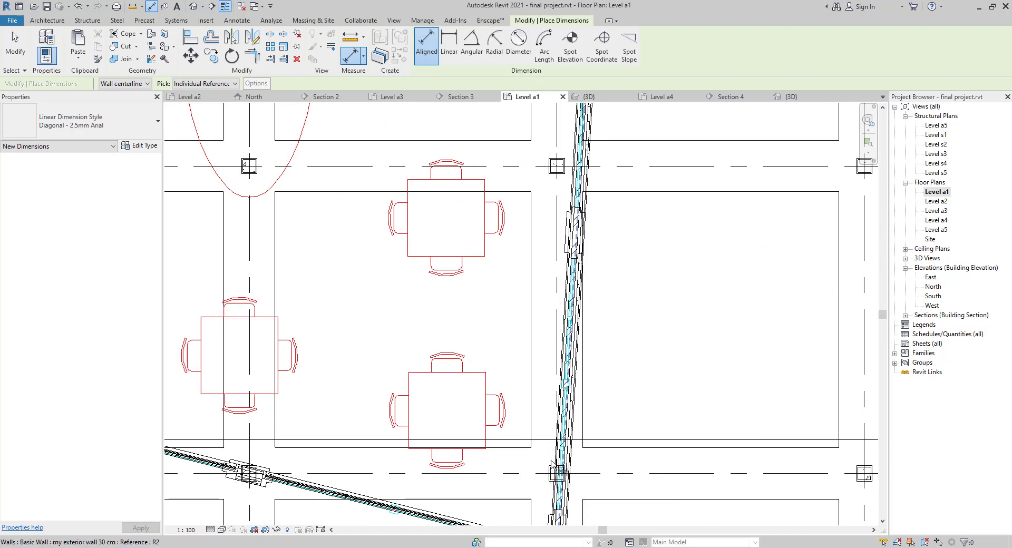
scroll(415, 396, "down", 1)
scroll(396, 336, "down", 3)
middle_click_drag(423, 280, 504, 339)
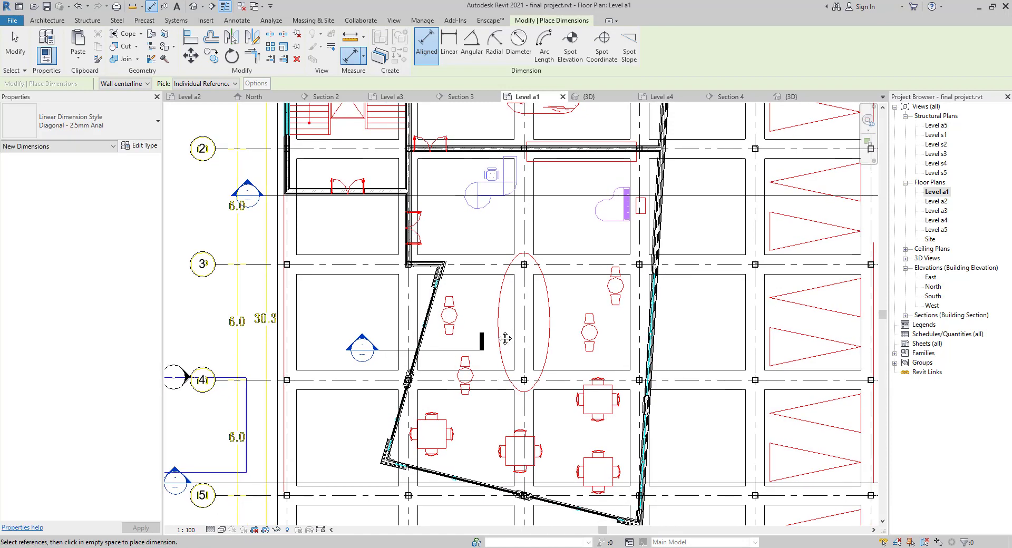
middle_click_drag(491, 191, 433, 167)
scroll(349, 314, "up", 1)
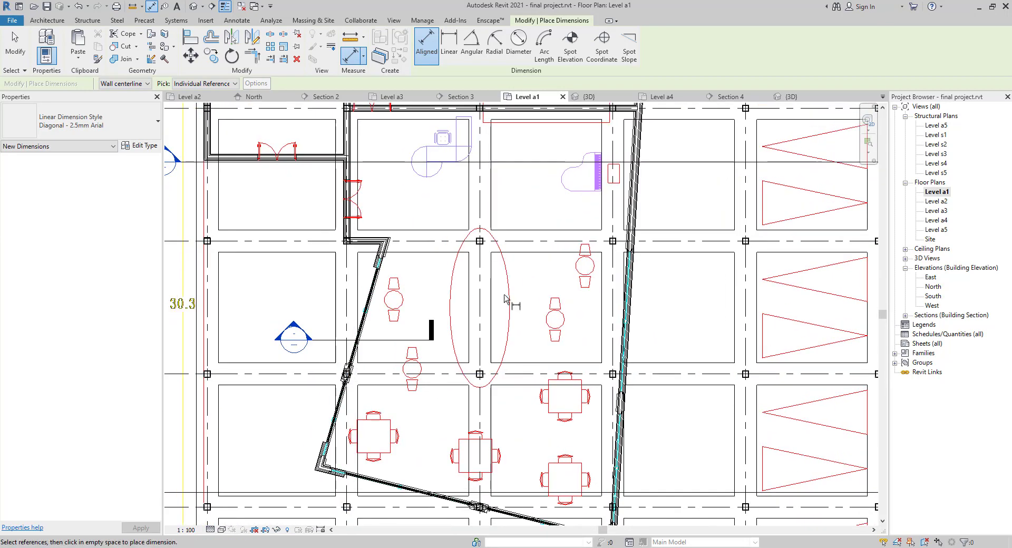
middle_click_drag(354, 288, 543, 504)
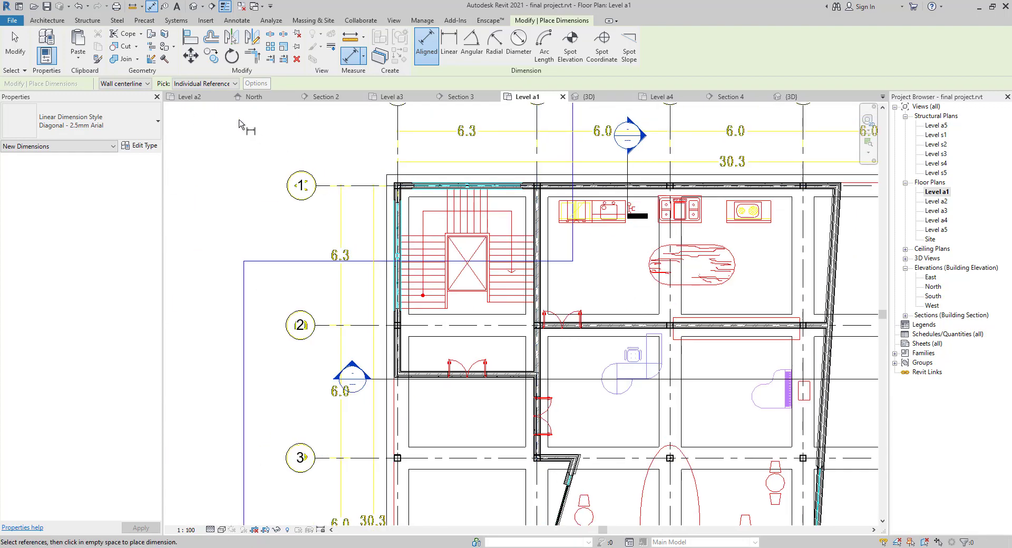
key("Escape")
key("Escape")
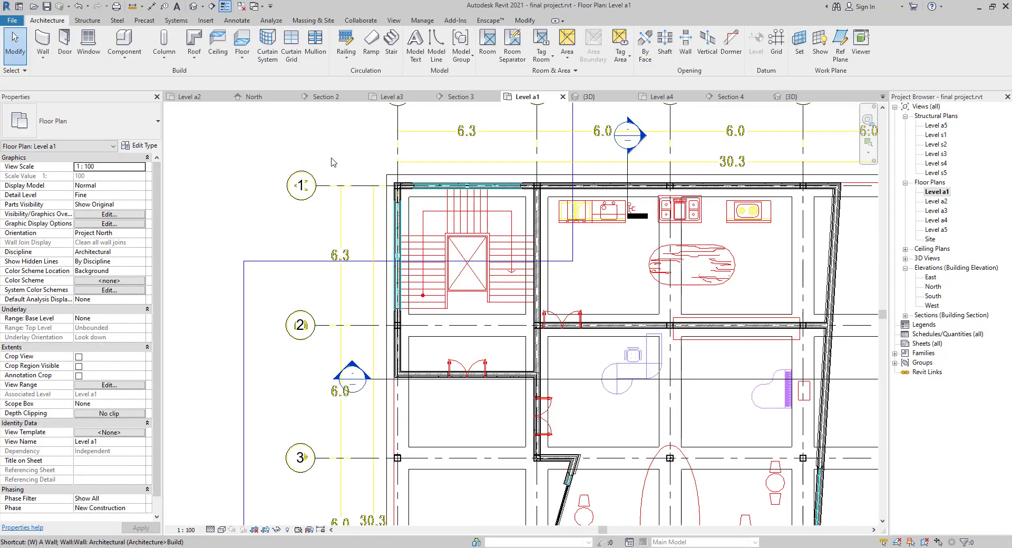
- Restart window placement and set the Width of the Window (156) Tpl Plain type to 5 m
key("w")
key("n")
left_click(139, 145)
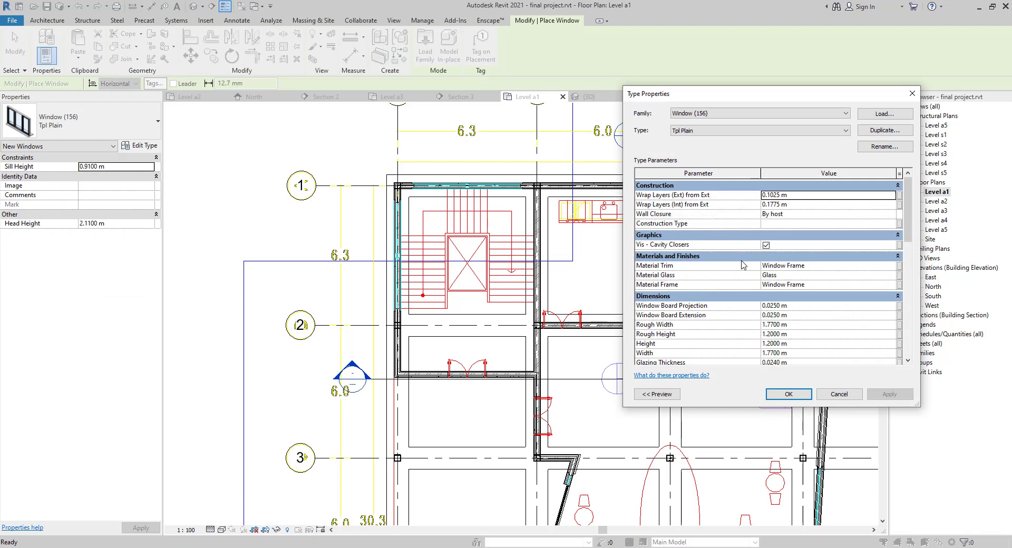
scroll(744, 265, "down", 3)
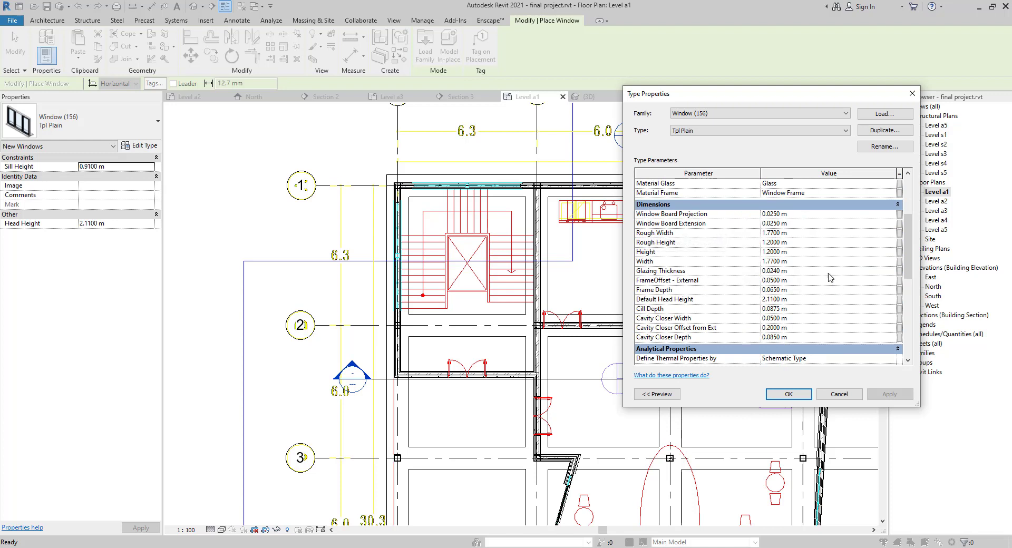
left_click(803, 263)
type("5")
left_click(805, 252)
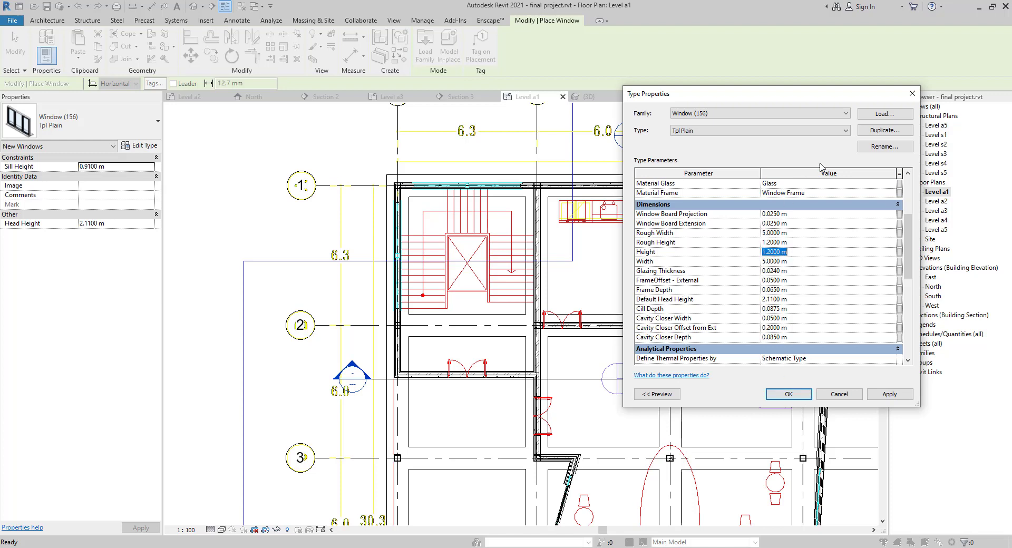
left_click(881, 146)
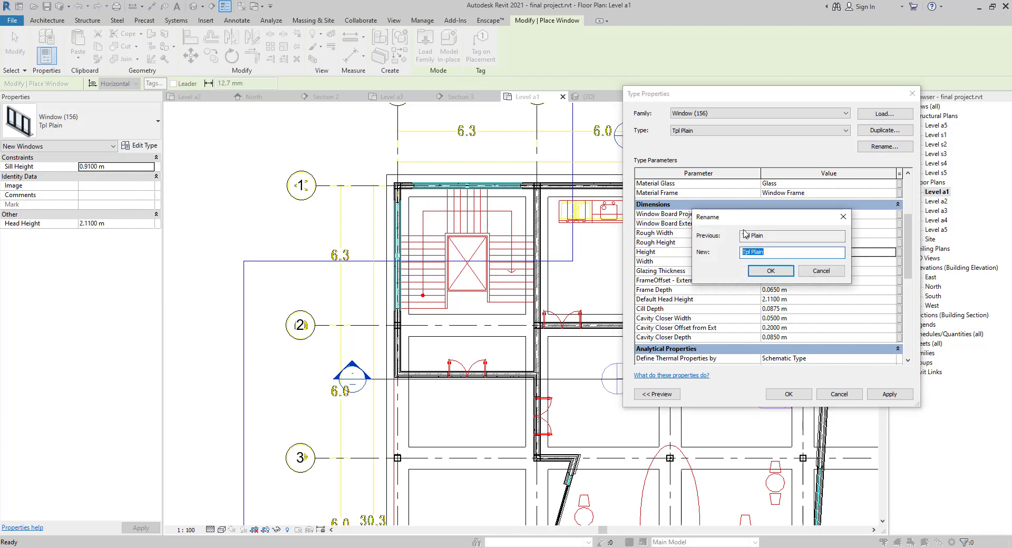
left_click(801, 272)
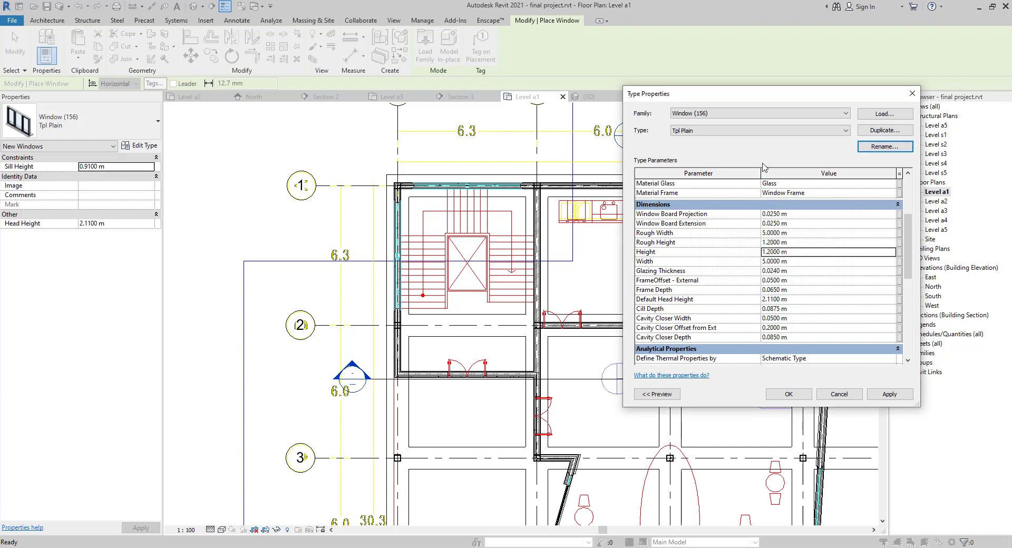
left_click_drag(907, 252, 886, 193)
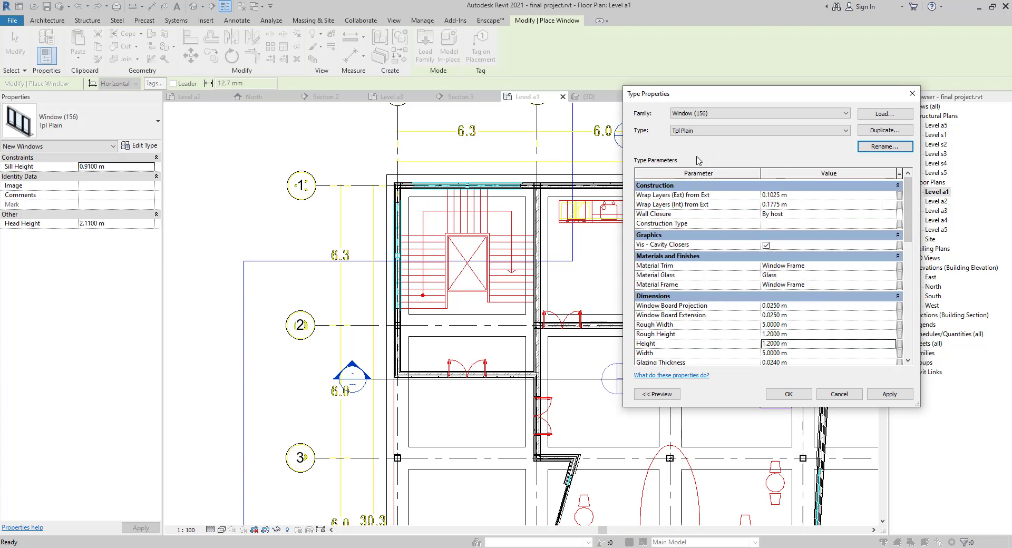
- Duplicate the Tpl Plain window type under the name "my 5m window"
left_click(873, 135)
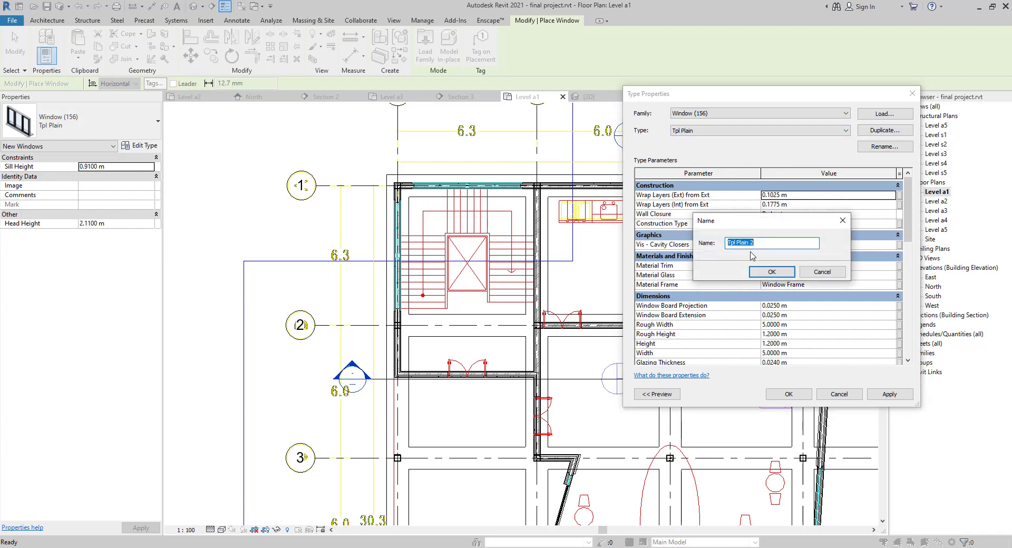
type("my 5m window")
key("Return")
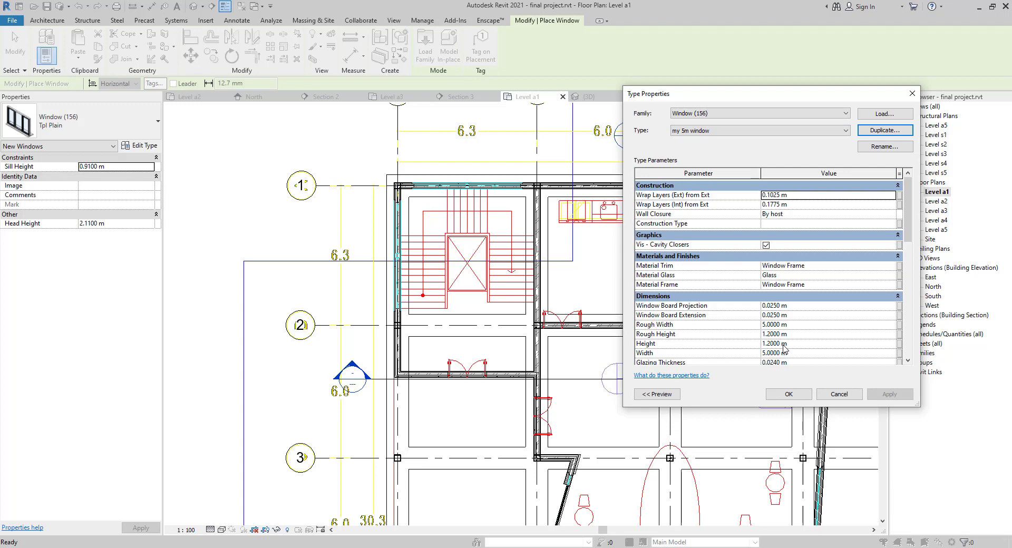
left_click(891, 267)
left_click(895, 266)
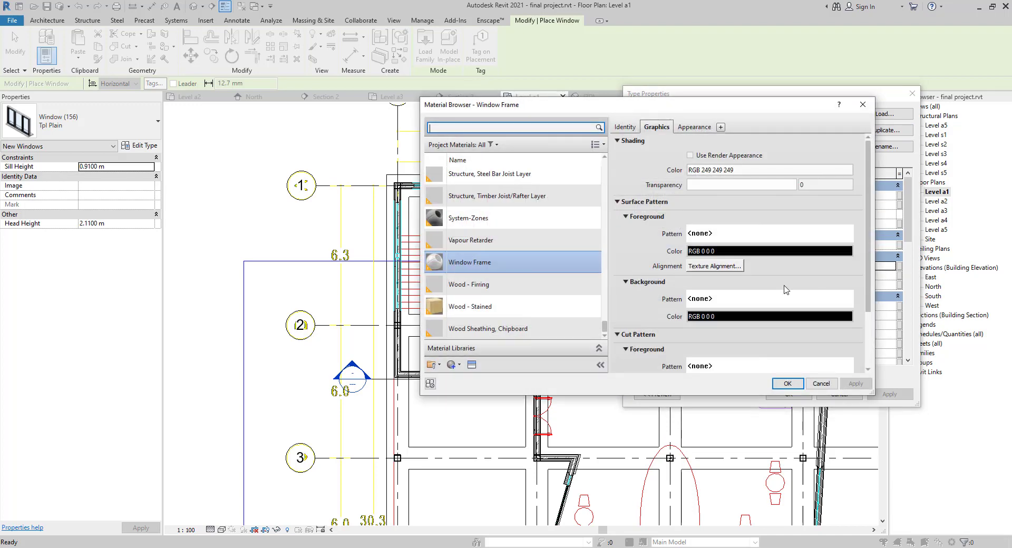
left_click(820, 384)
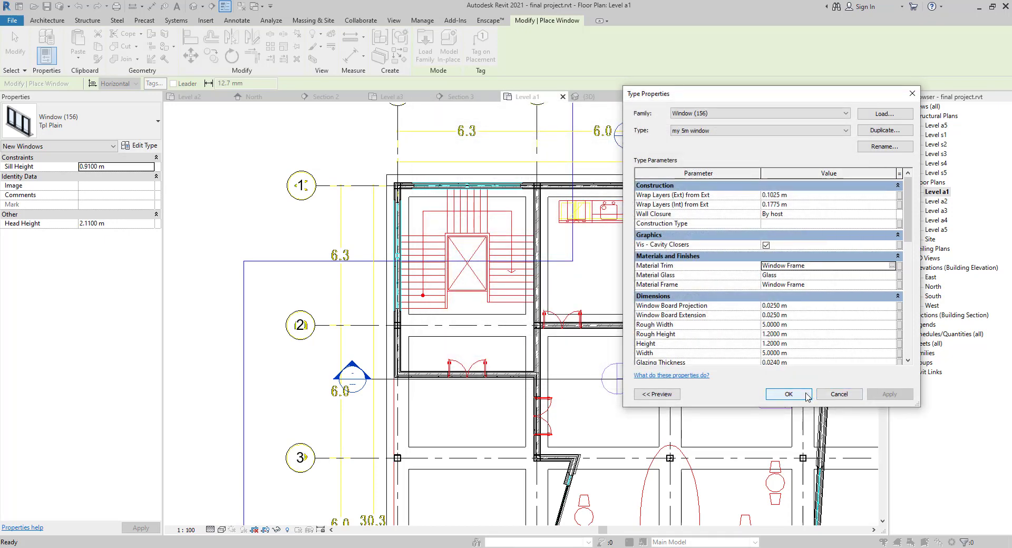
- Accept the type properties and set the Sill Height for new windows to 0.9 m
left_click(789, 395)
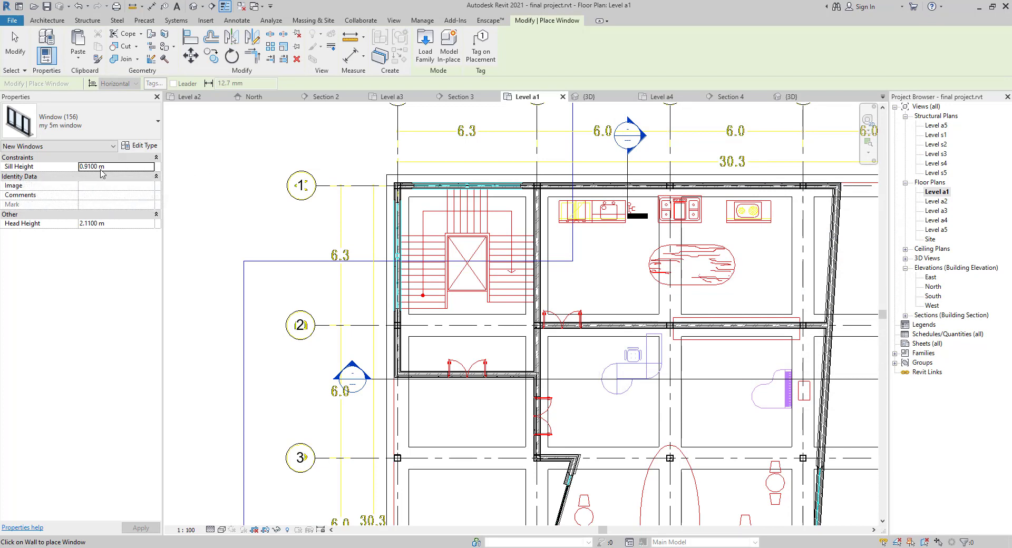
left_click(129, 169)
type(".9")
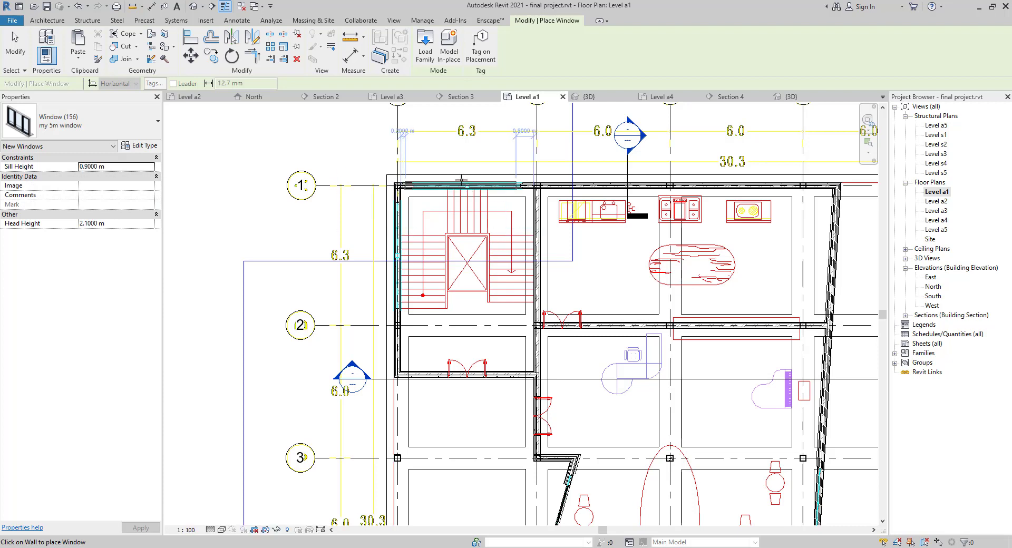
- Place my 5m window in both exterior stair-room openings, on the grid 1 wall and on the grid A wall
scroll(464, 180, "up", 2)
scroll(466, 179, "up", 2)
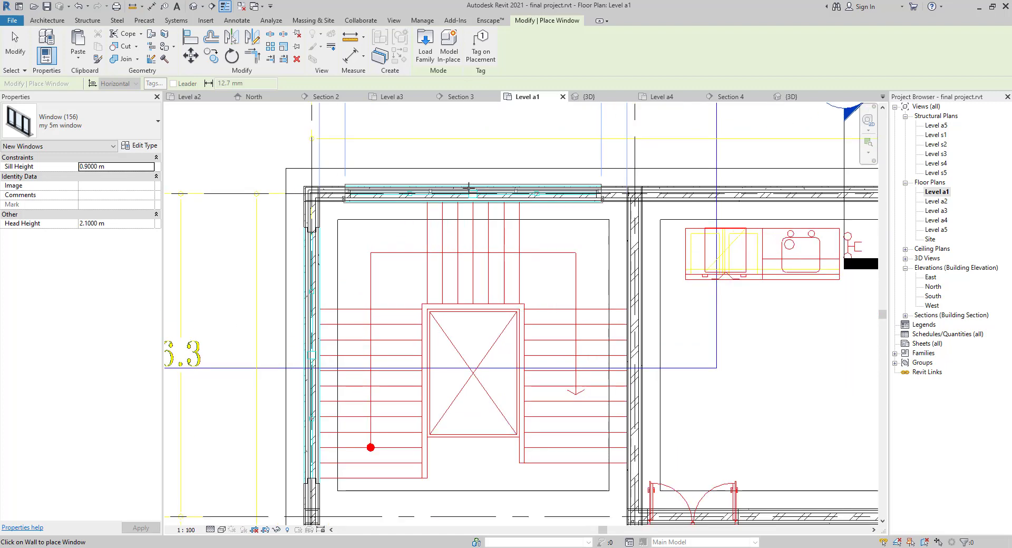
left_click(457, 200)
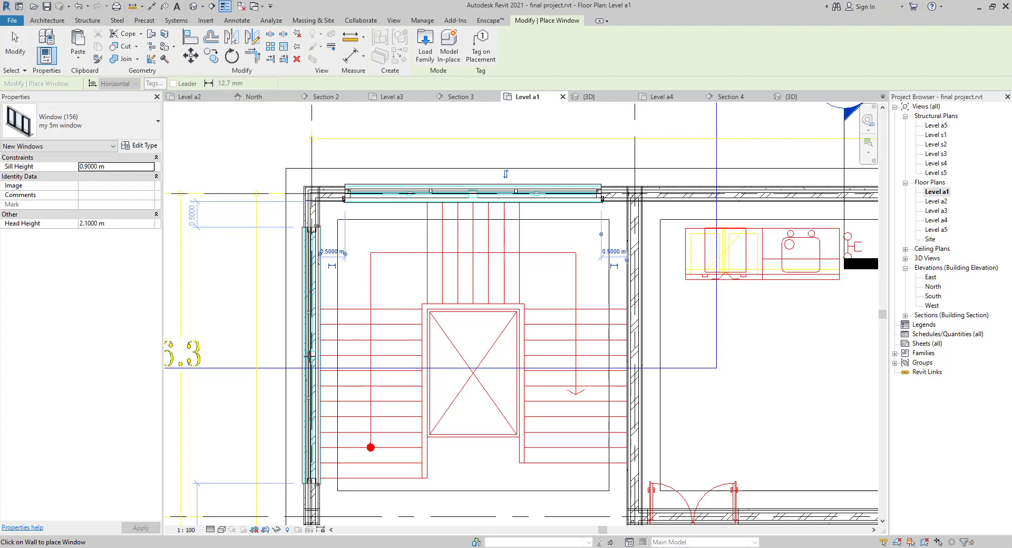
scroll(310, 356, "up", 2)
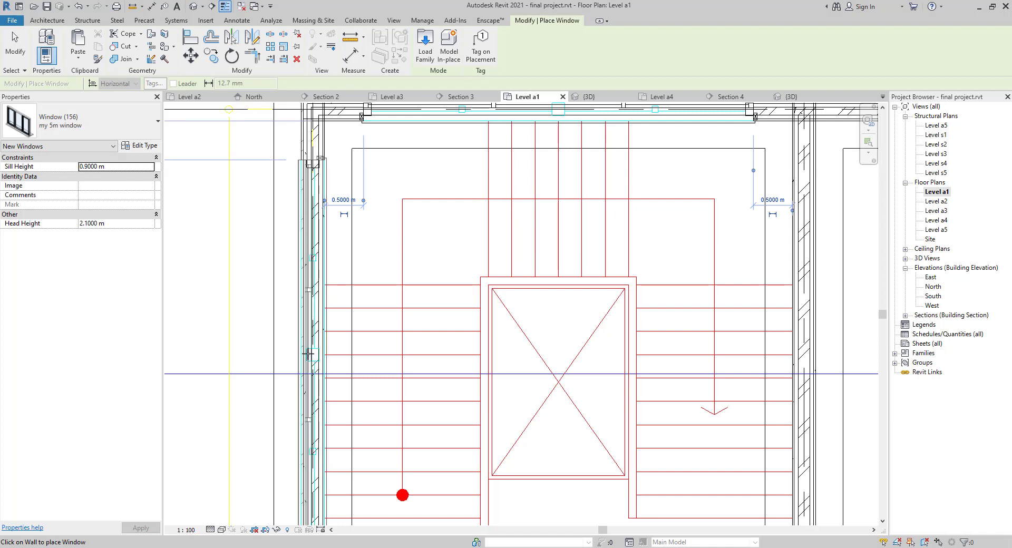
scroll(551, 381, "down", 2)
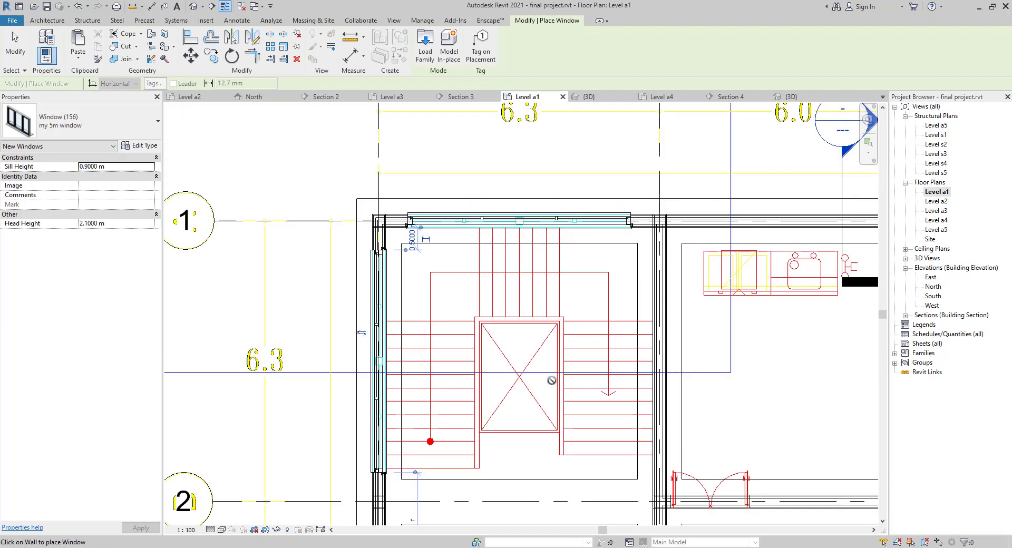
- Place a my 5m window in the opening of the slanted wall near grid D, between grids 3 and 4
scroll(552, 380, "down", 1)
middle_click_drag(707, 316, 299, 297)
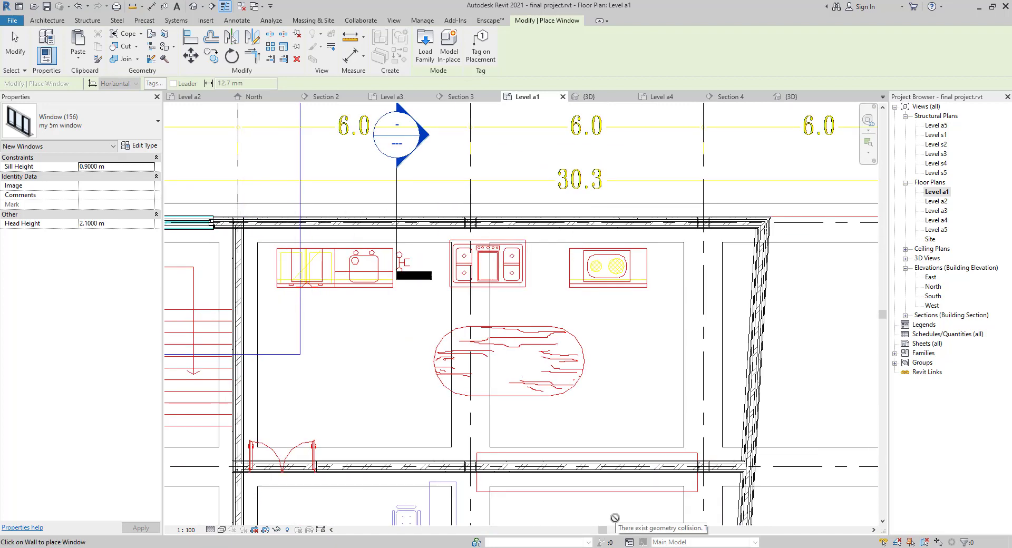
scroll(462, 266, "up", 2)
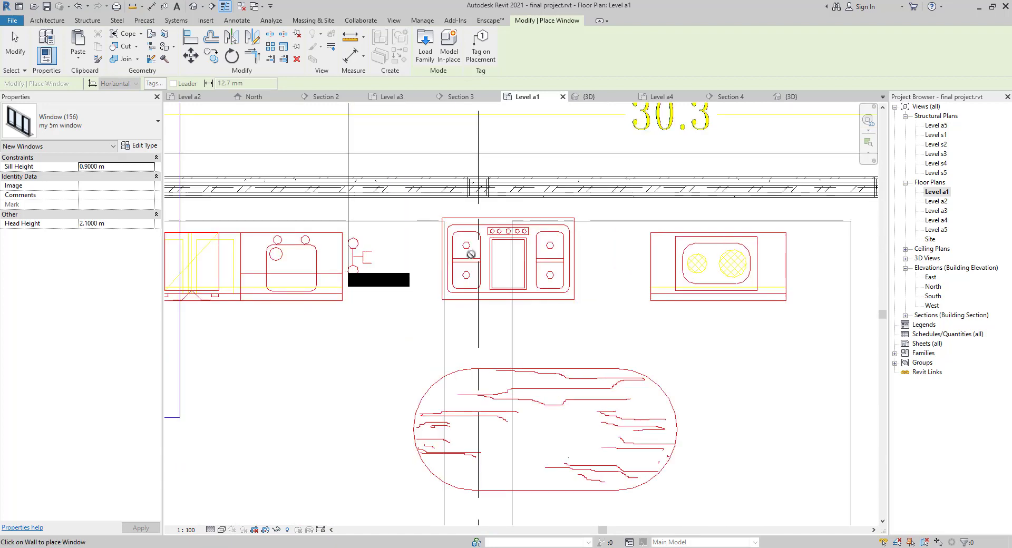
middle_click_drag(474, 325, 452, 228)
scroll(524, 387, "down", 4)
middle_click_drag(524, 386, 512, 205)
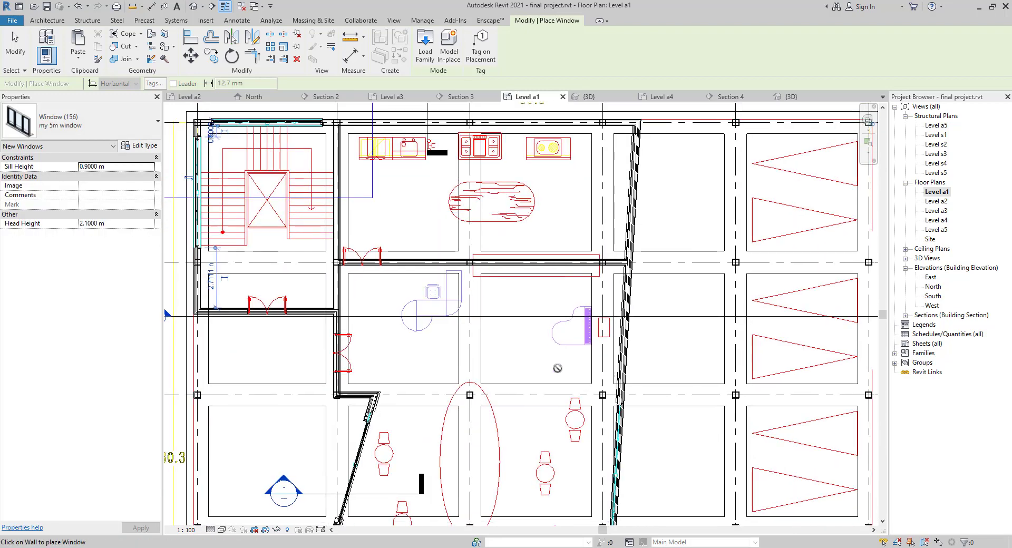
middle_click_drag(523, 390, 366, 237)
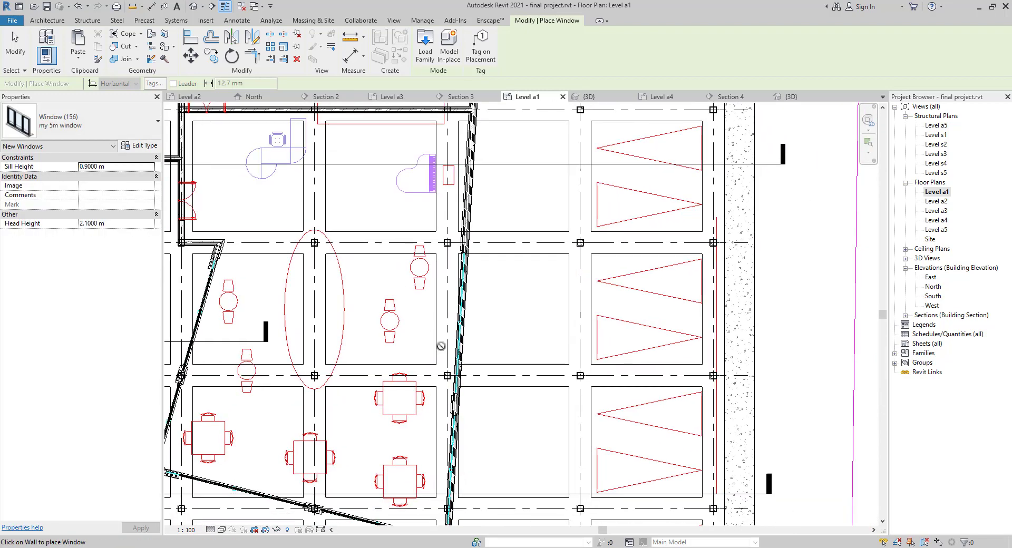
scroll(453, 311, "up", 2)
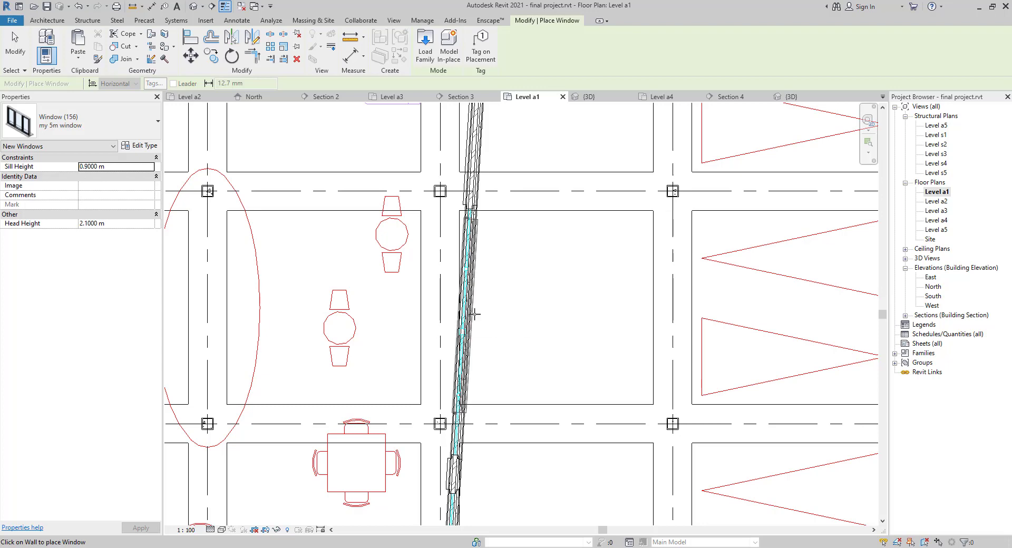
left_click(475, 314)
- Examine the remaining openings in the slanted walls around the dining area, then leave window placement
scroll(427, 347, "down", 4)
middle_click_drag(330, 409, 368, 246)
scroll(421, 277, "up", 3)
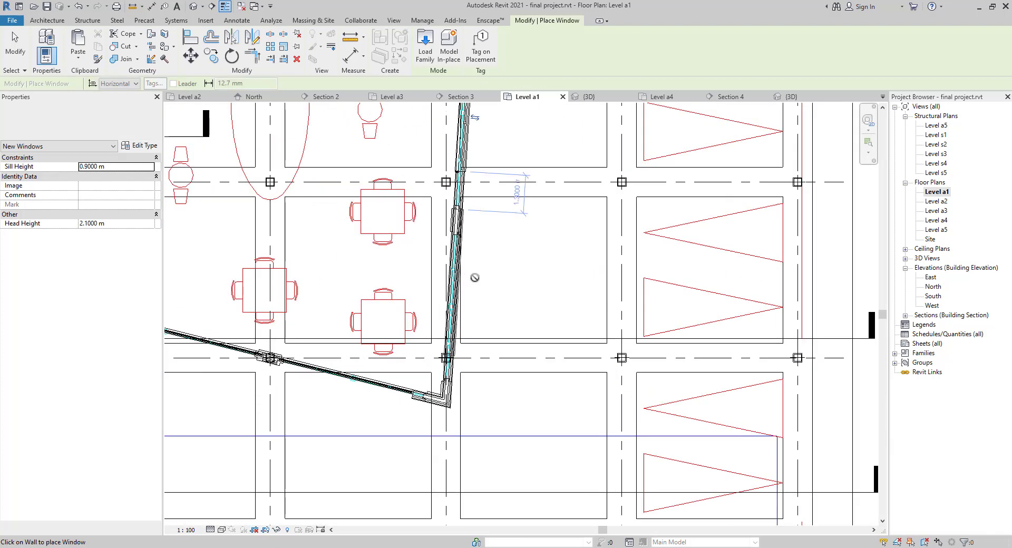
scroll(475, 278, "up", 4)
scroll(409, 294, "down", 5)
middle_click_drag(438, 287, 698, 337)
middle_click_drag(519, 210, 490, 297)
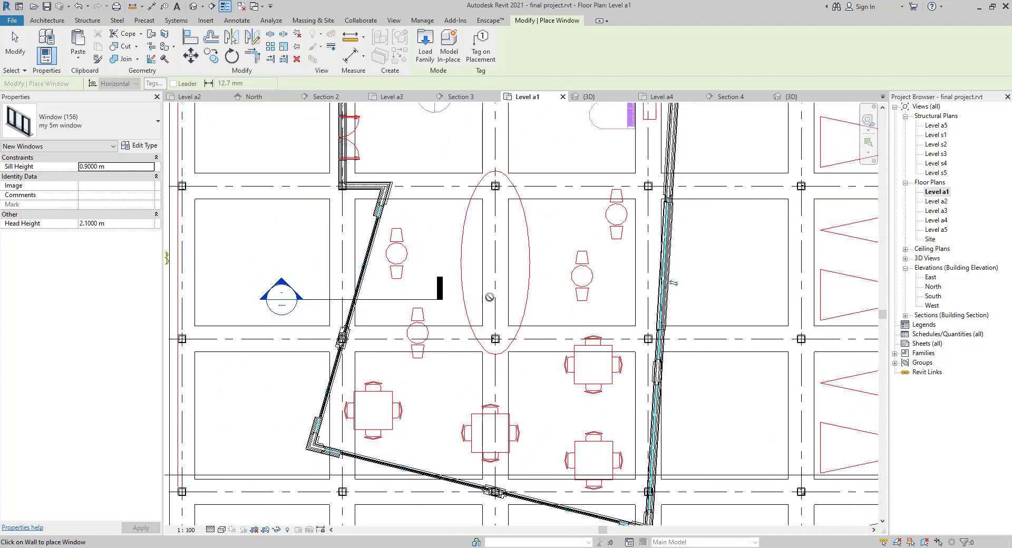
scroll(585, 287, "down", 2)
middle_click_drag(512, 323, 504, 329)
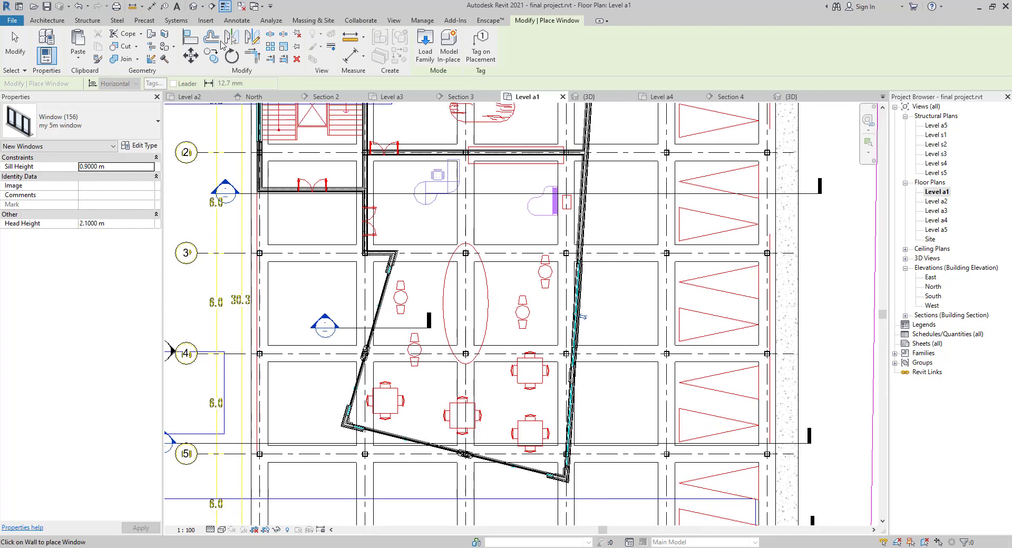
key("Escape")
key("Escape")
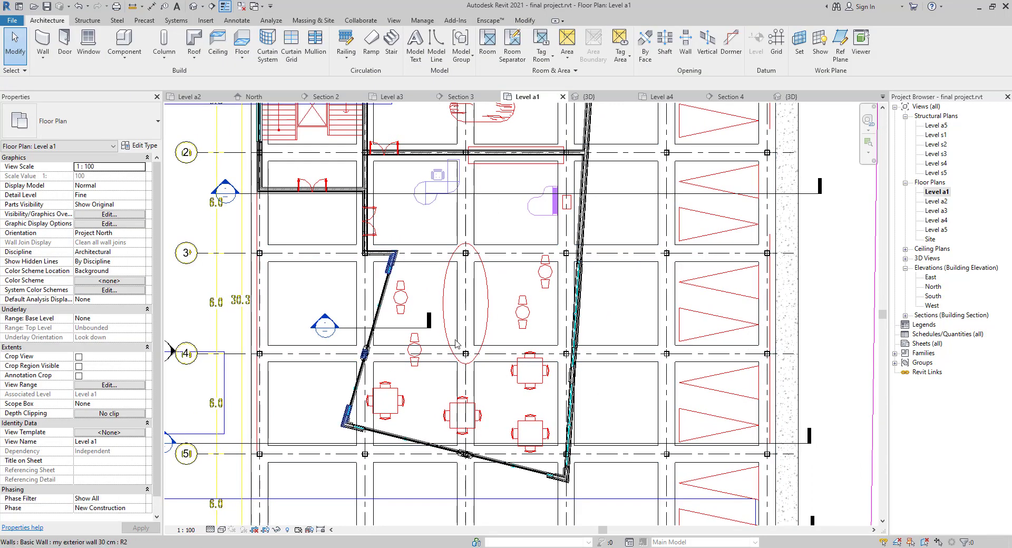
- Open the Level a2 floor plan and set its visual style to Wireframe to reveal the stair-room wall openings
double_click(937, 201)
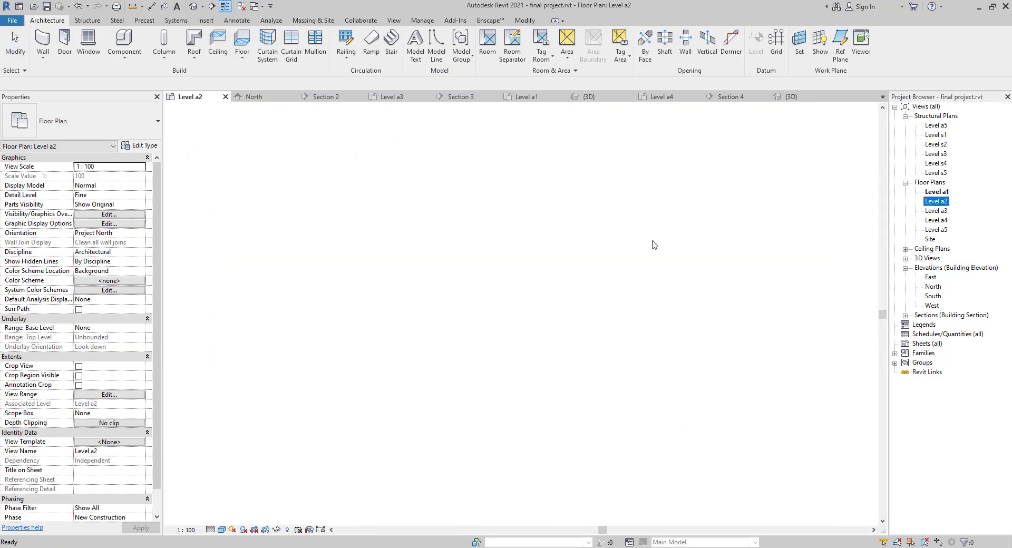
scroll(421, 152, "up", 3)
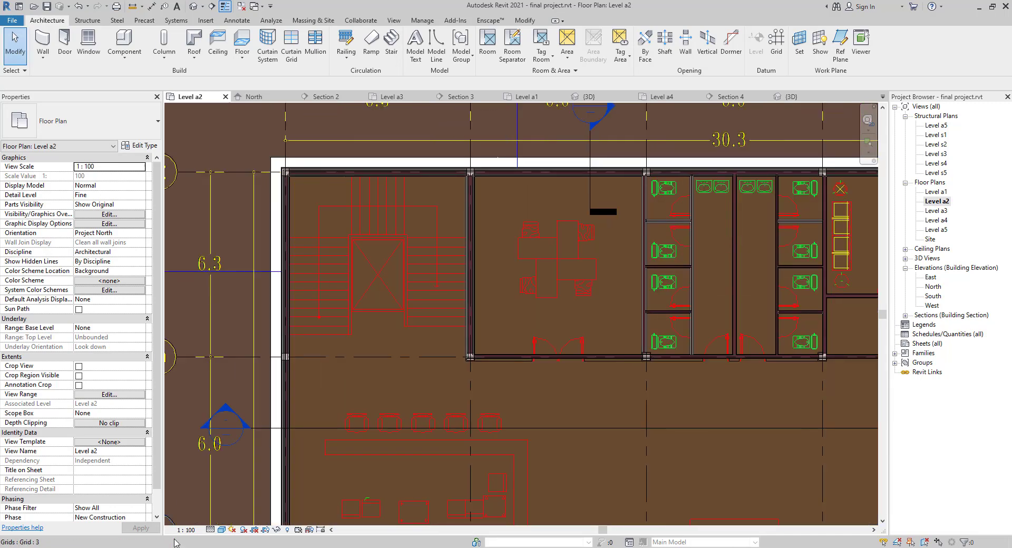
left_click(221, 530)
left_click(243, 487)
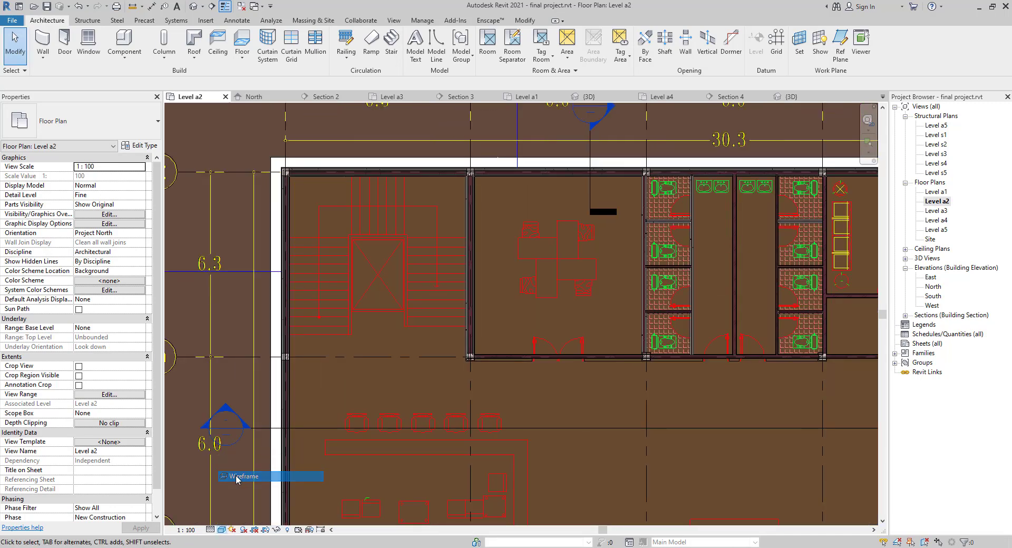
scroll(374, 157, "up", 1)
middle_click_drag(401, 205, 424, 252)
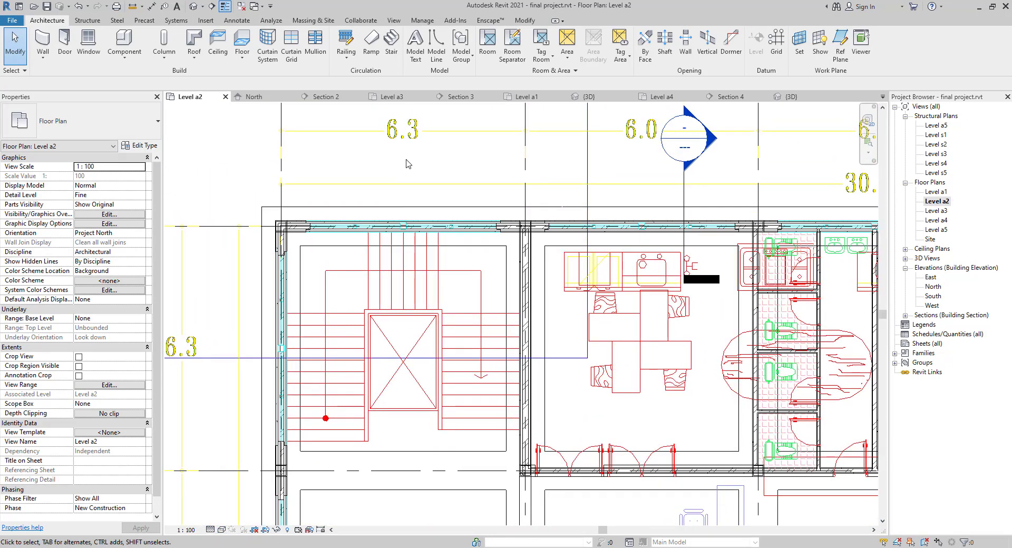
- Return to the Level a1 floor plan and copy the two stair-room windows on the grid 1 and grid A walls
double_click(942, 193)
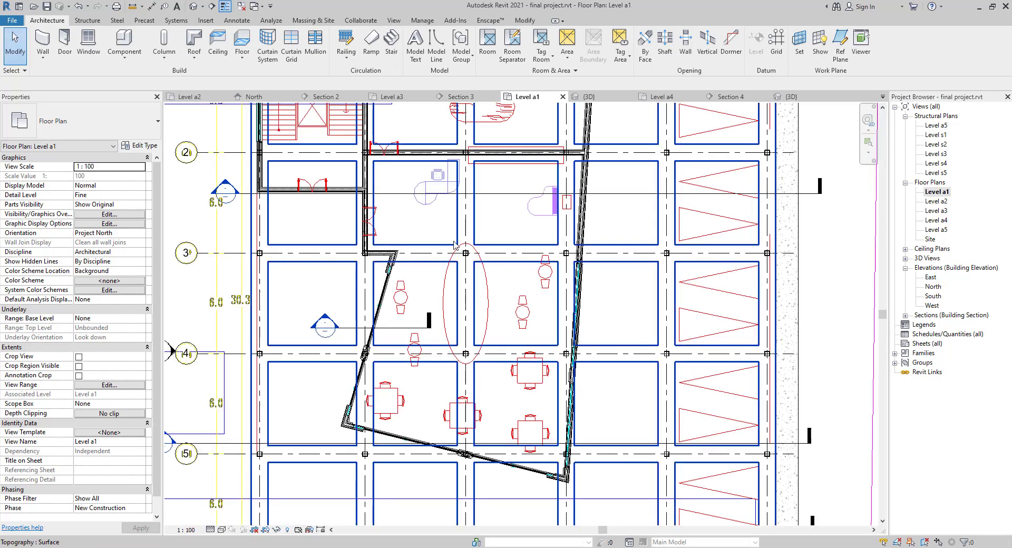
left_click(306, 209)
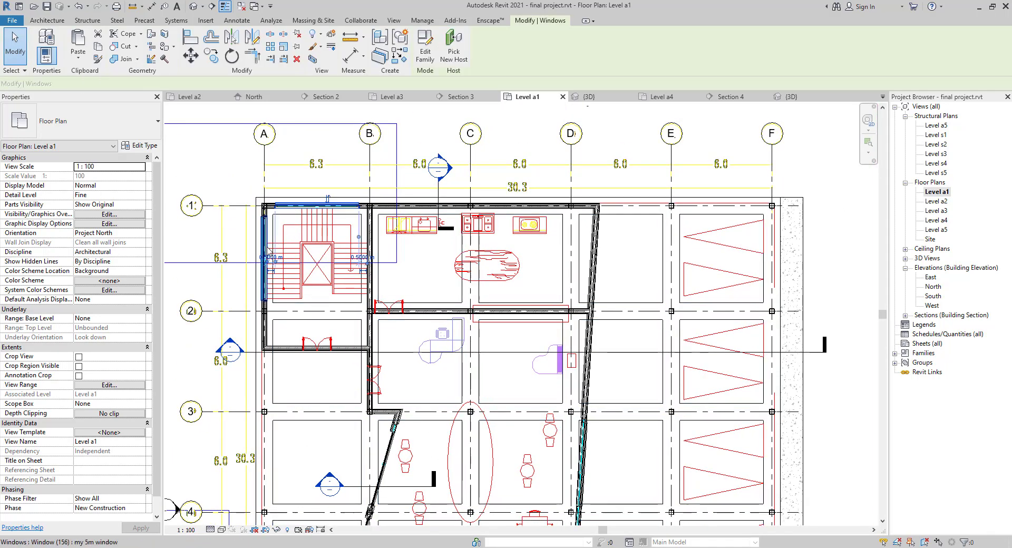
left_click(266, 254, "ctrl")
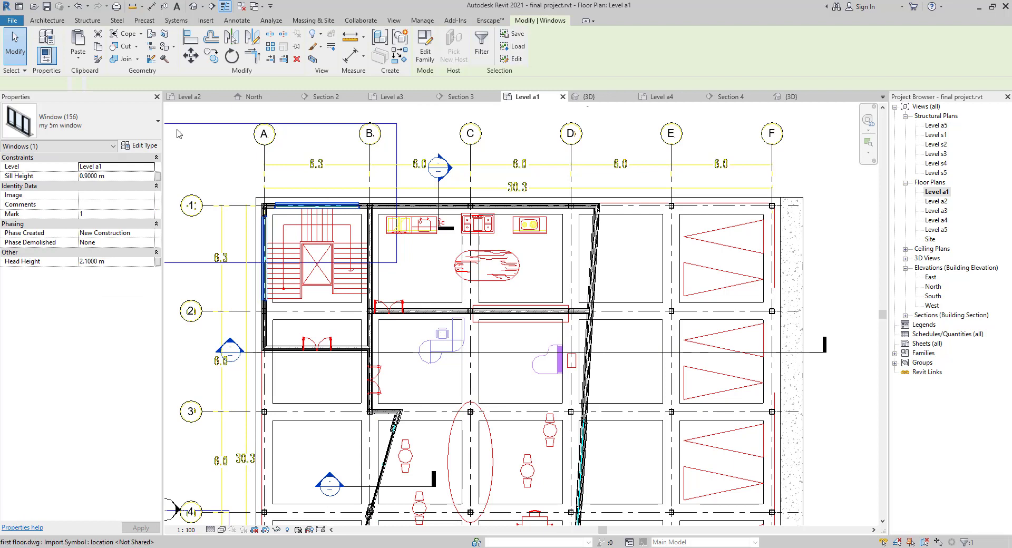
left_click(96, 51)
- Paste the copied windows aligned to Level a2, Level a3 and Level a4
left_click(76, 57)
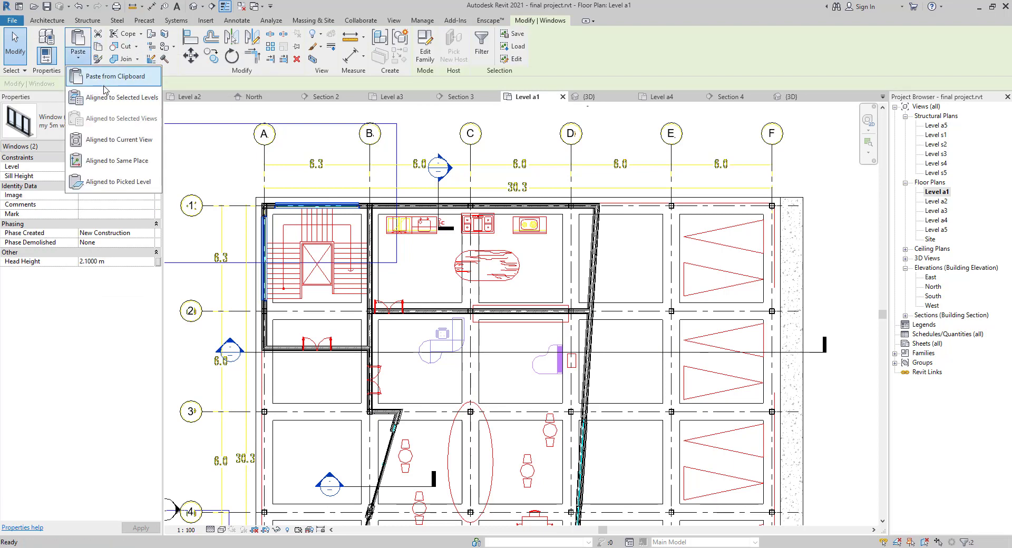
left_click(126, 101)
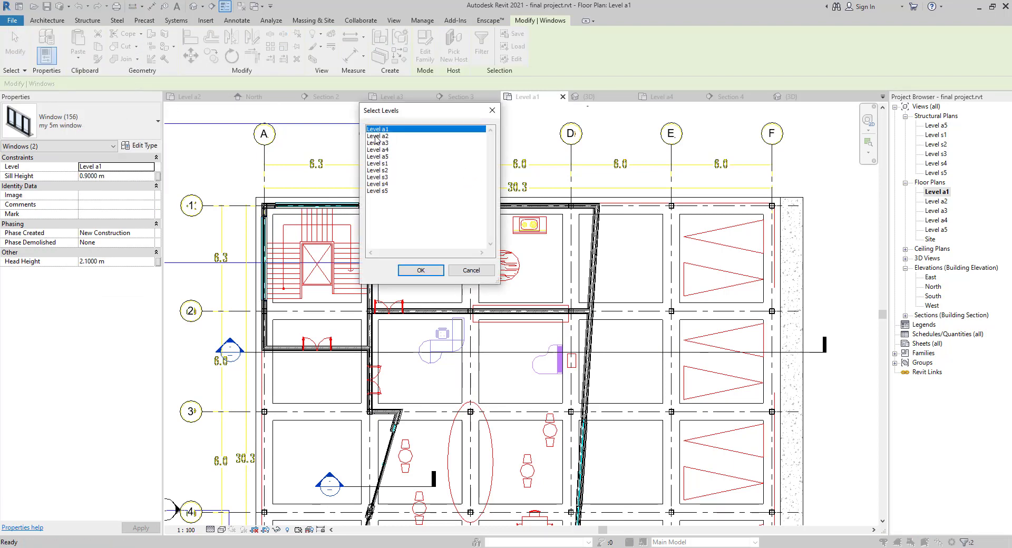
left_click(375, 137)
left_click(378, 143, "shift")
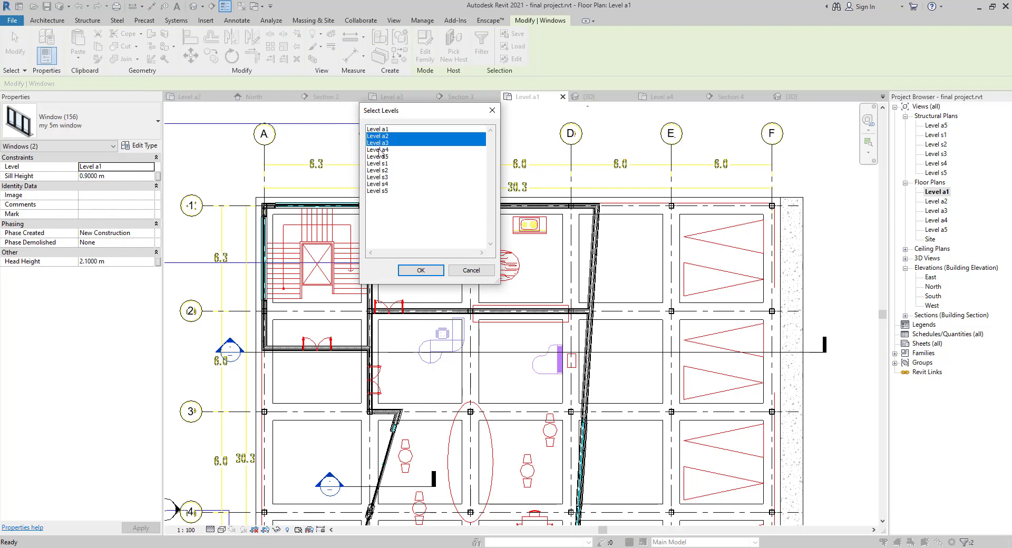
left_click(380, 150, "shift")
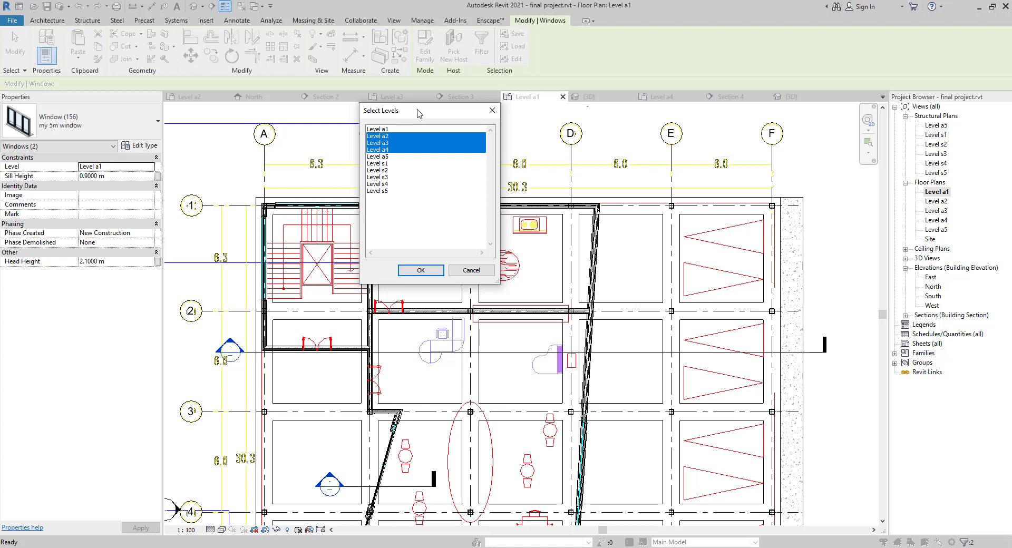
left_click_drag(420, 114, 523, 132)
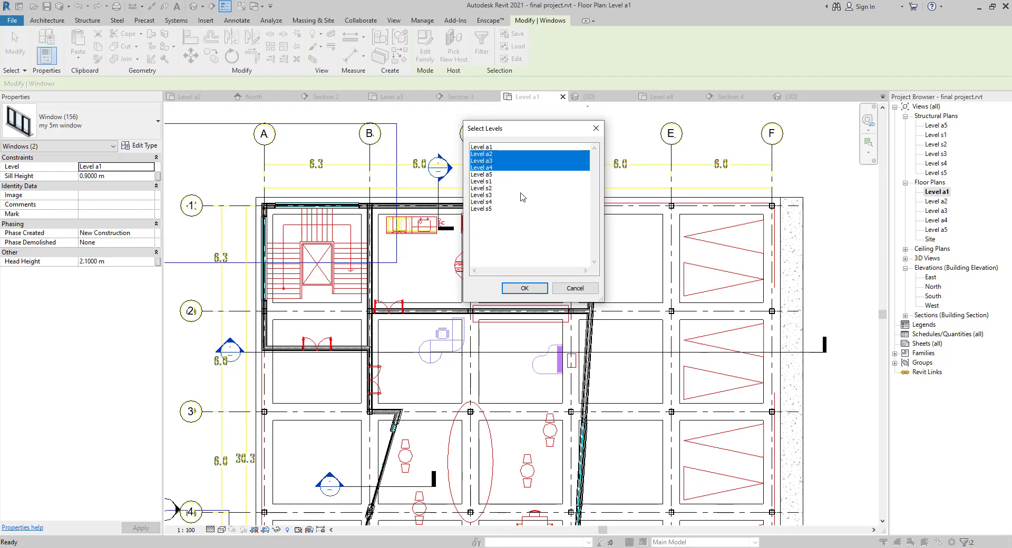
left_click(532, 292)
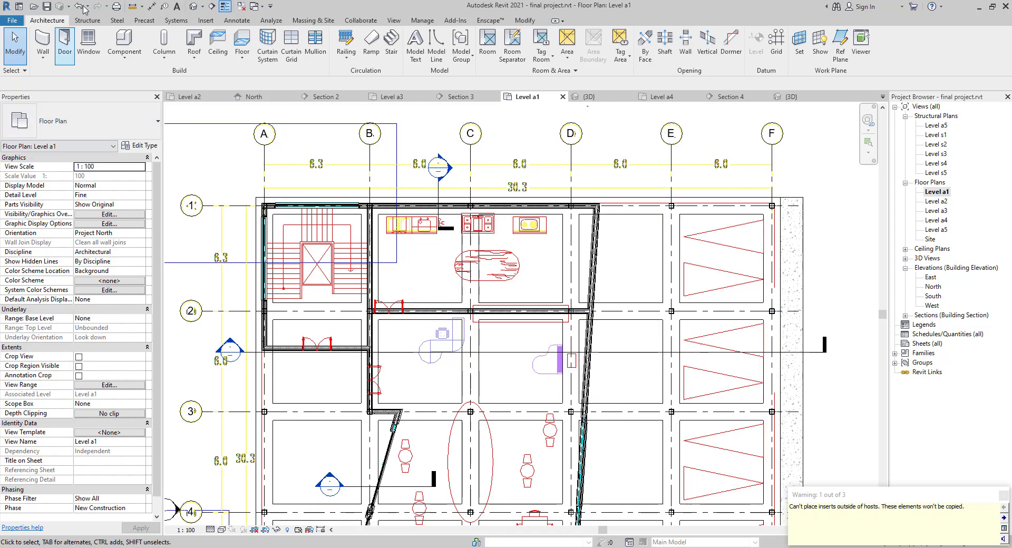
- Inspect the pasted windows at the stair-room corner in the 3D view, selecting the uppermost one on the lighter wall
left_click(192, 7)
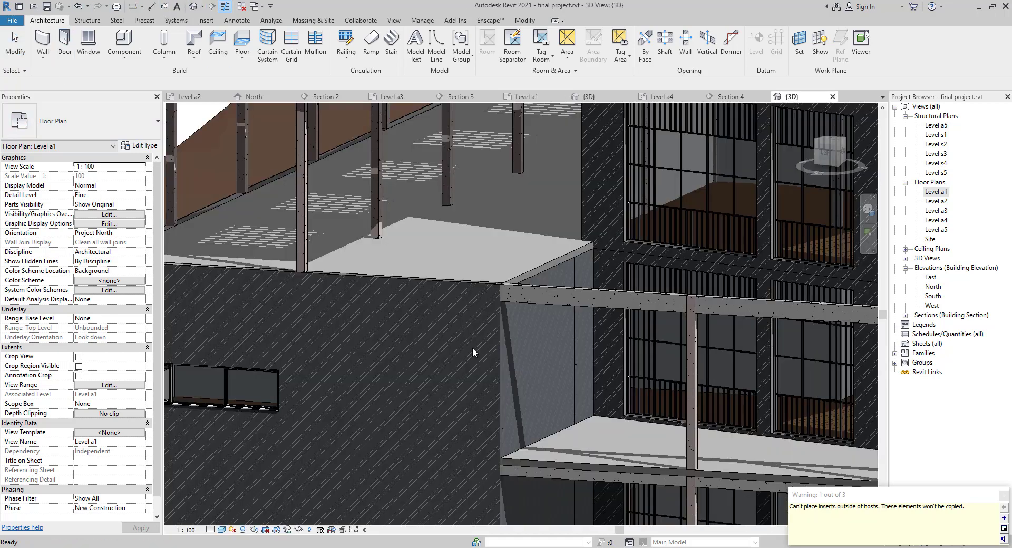
scroll(471, 348, "down", 5)
middle_click_drag(453, 327, 294, 274, "shift")
mouse_move(275, 355)
middle_mouse_down("shift")
mouse_move(344, 375)
mouse_move(464, 357)
mouse_move(609, 269)
middle_mouse_up("shift")
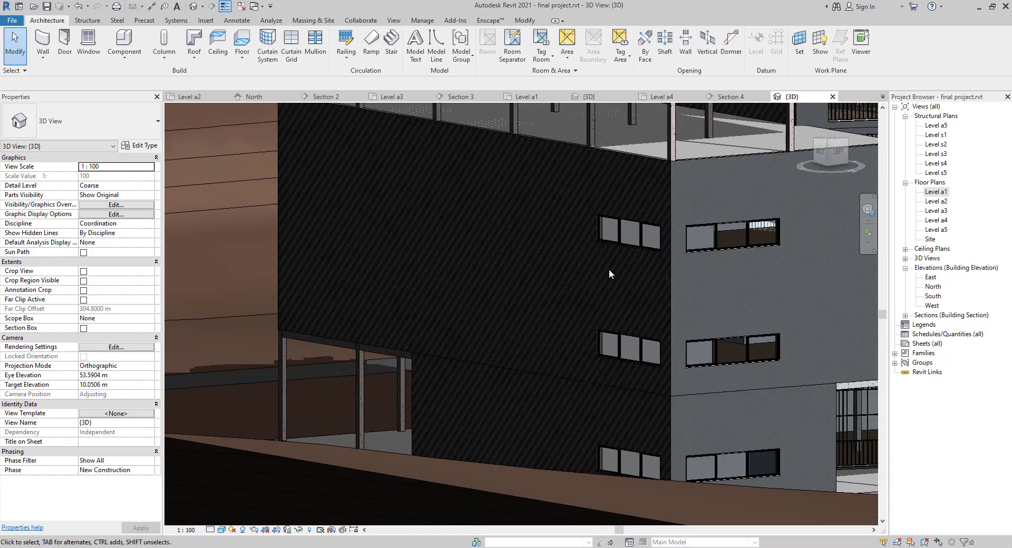
left_click(747, 251)
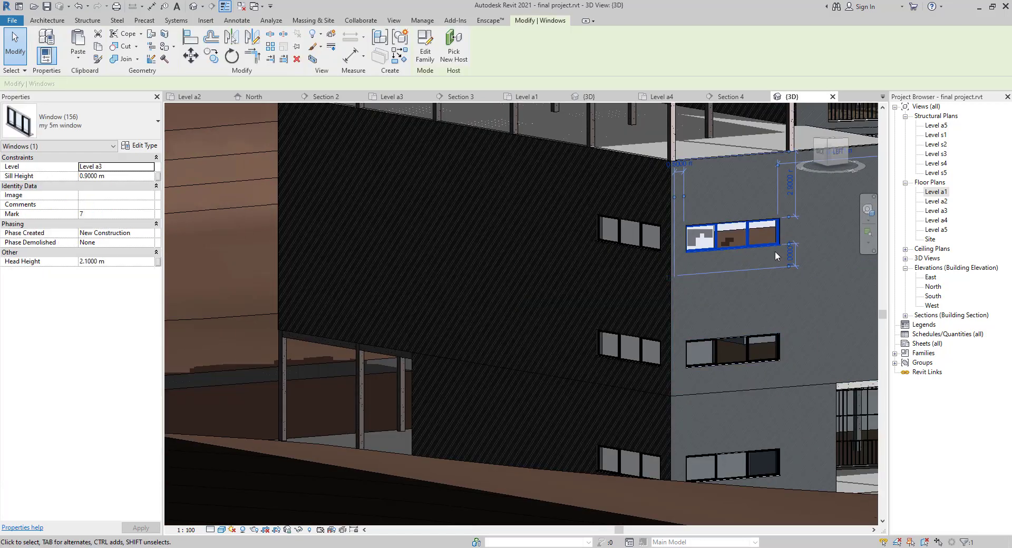
- Set the height of the my 5m window type to 1.8 m from a stair-room window in the 3D view
scroll(775, 251, "up", 3)
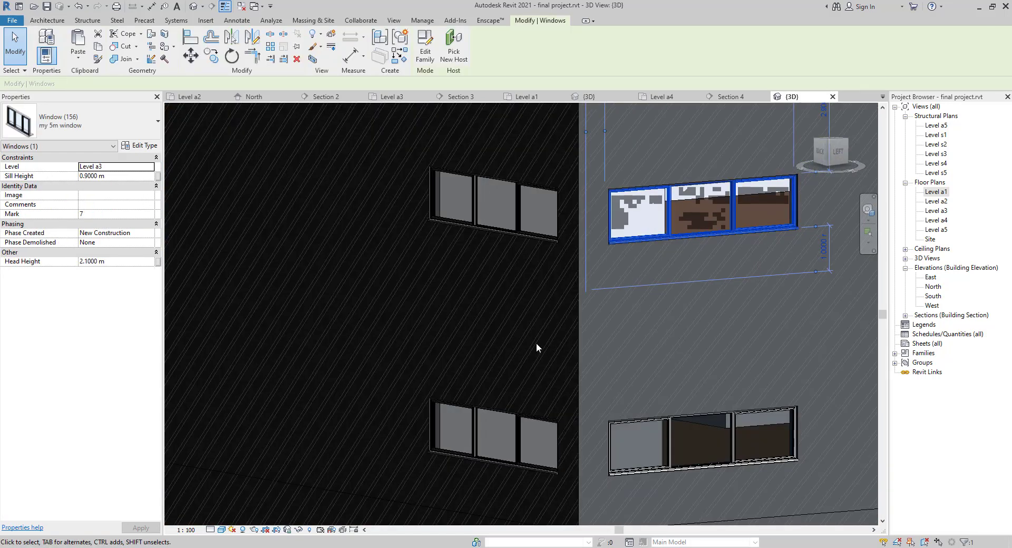
scroll(536, 345, "down", 3)
key("Escape")
scroll(635, 391, "down", 1)
middle_click_drag(636, 395, 355, 315)
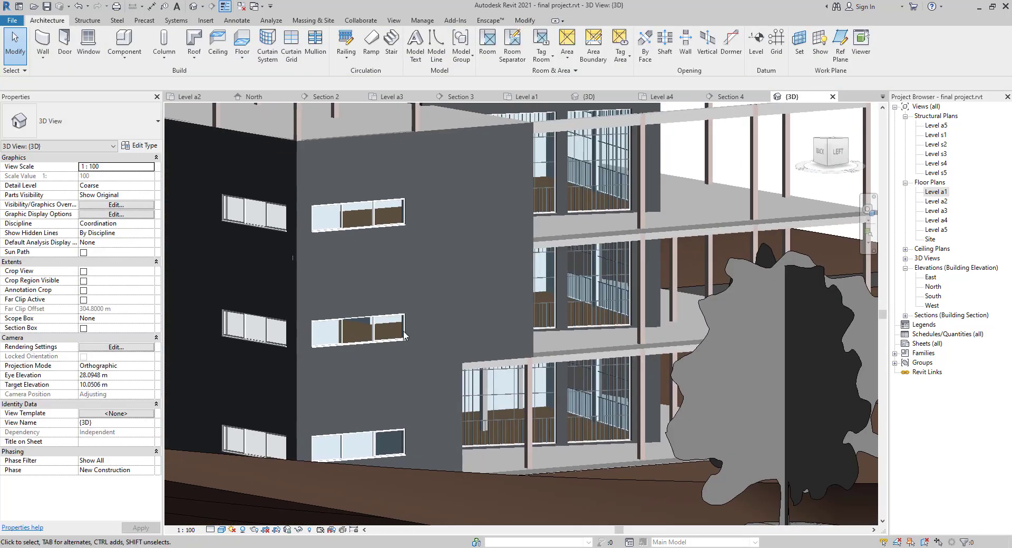
middle_click_drag(495, 353, 555, 361)
left_click(554, 360)
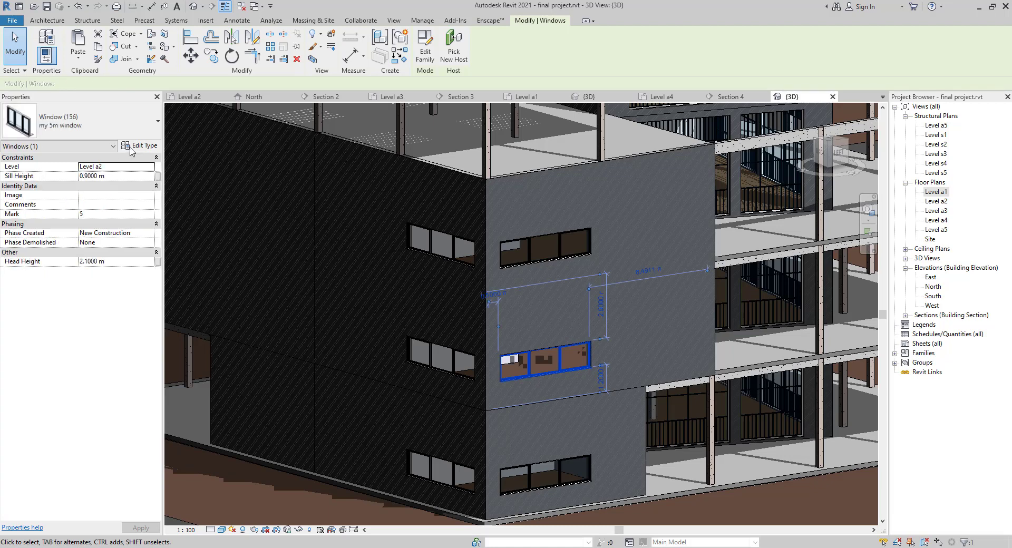
left_click(140, 145)
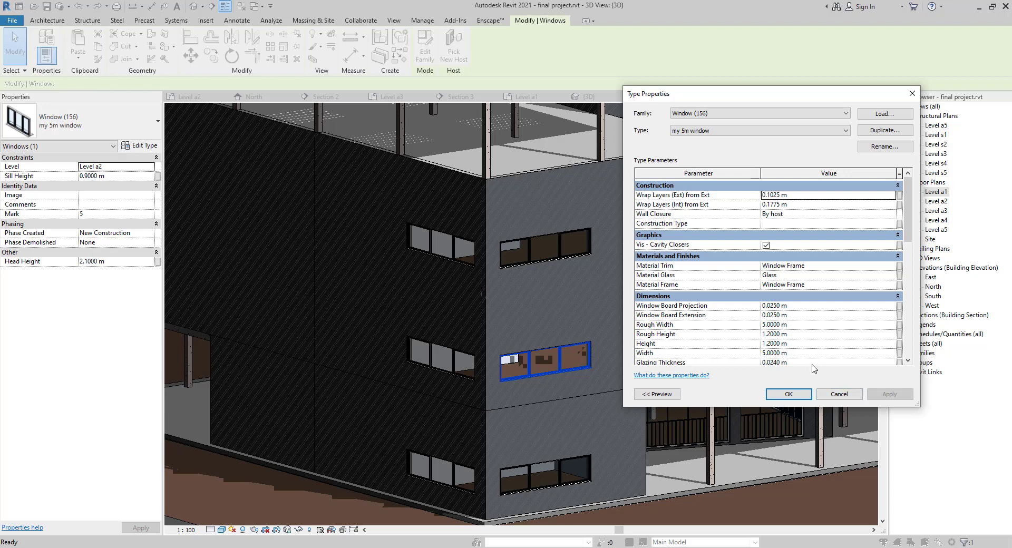
left_click(803, 344)
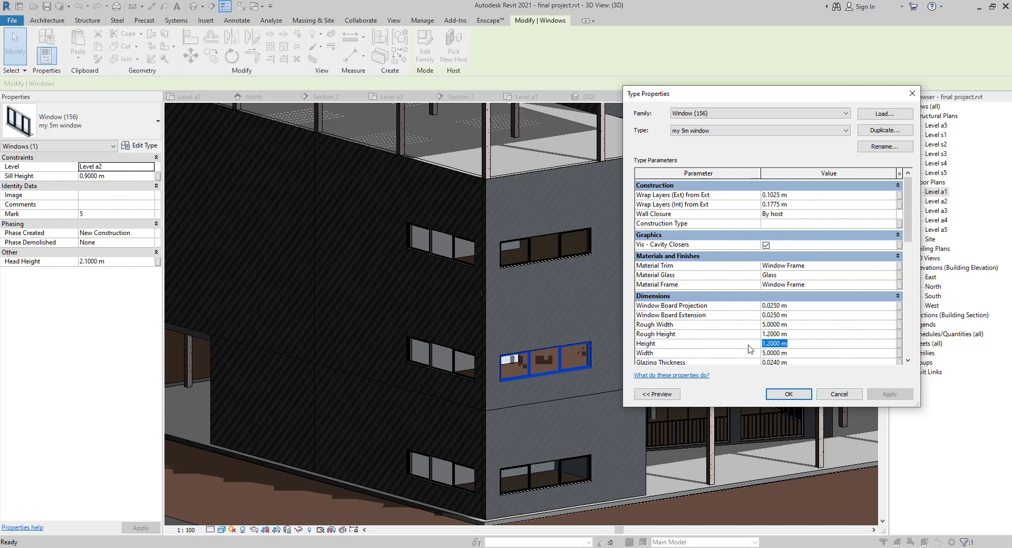
type("1.8")
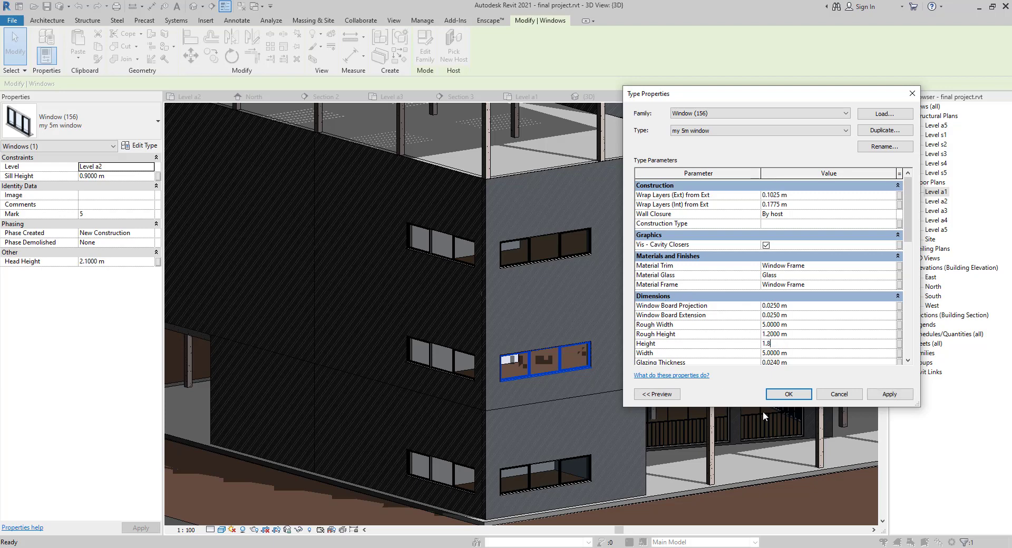
left_click(889, 397)
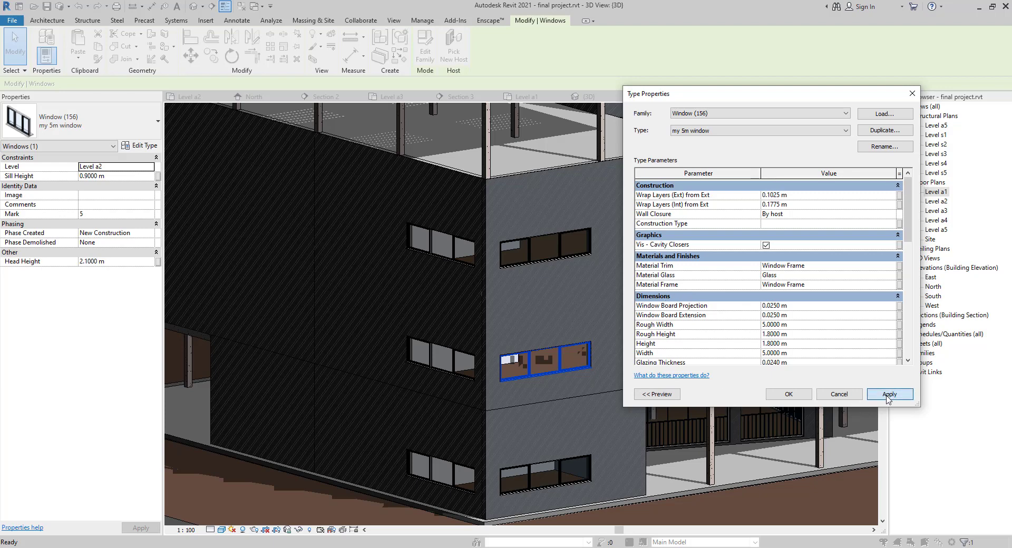
left_click(781, 395)
key("Escape")
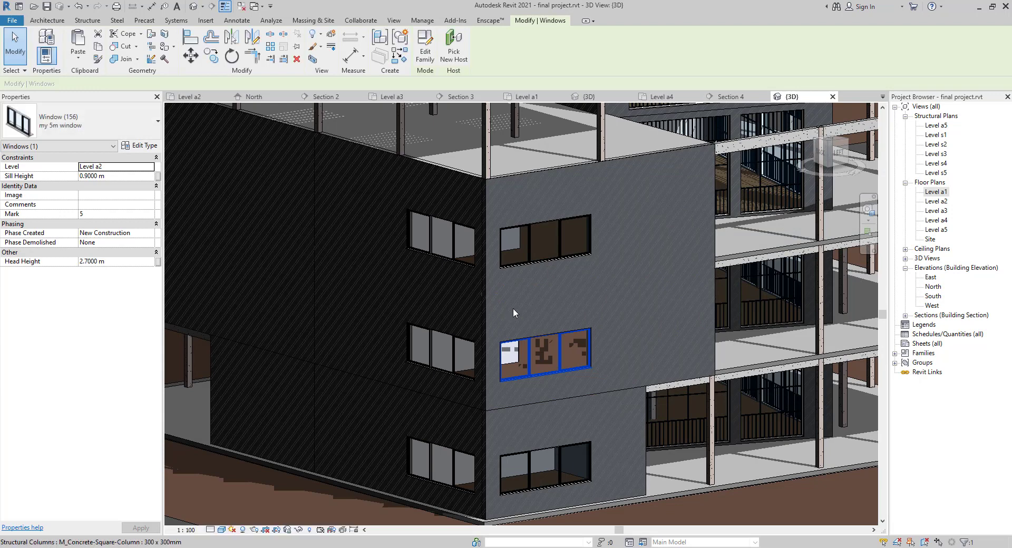
- Open the Level a2 floor plan and place a my 5m window in the grid 1 wall between grids B and C
scroll(528, 317, "down", 3)
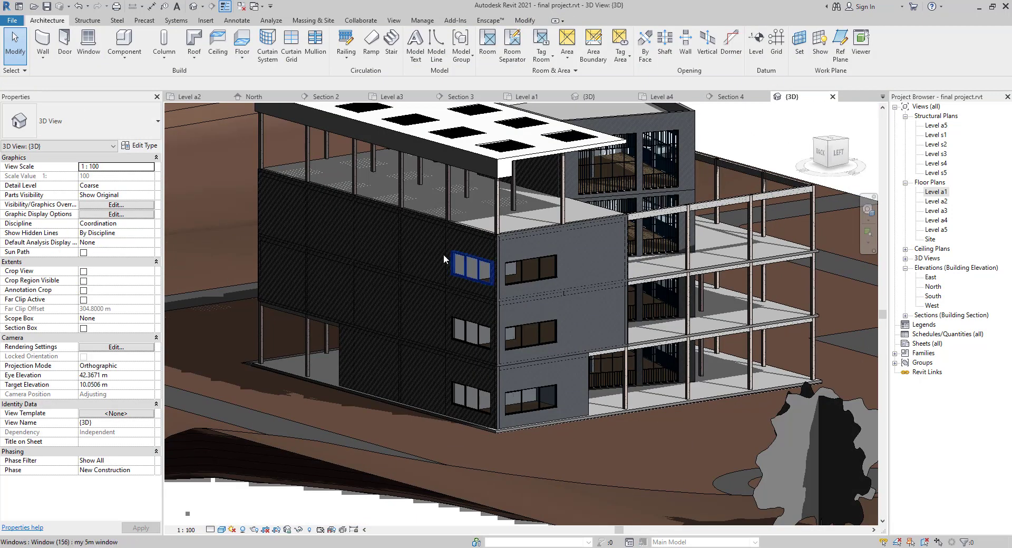
middle_click_drag(446, 255, 489, 342)
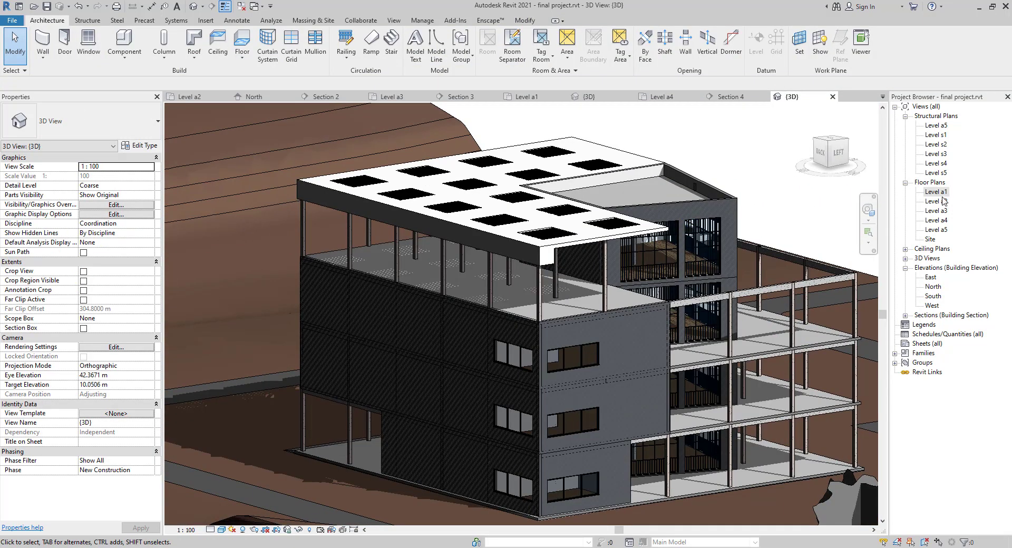
left_click(943, 201)
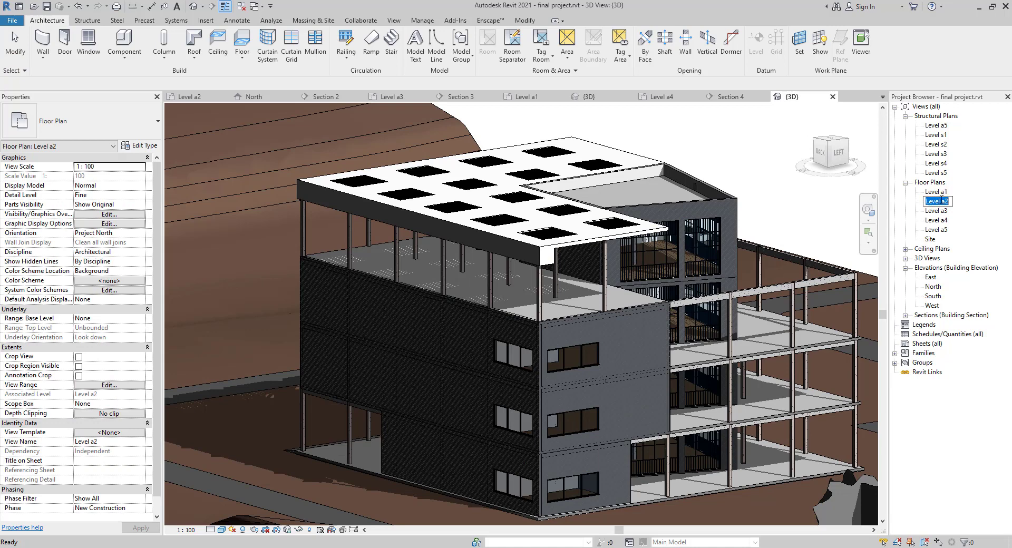
double_click(943, 202)
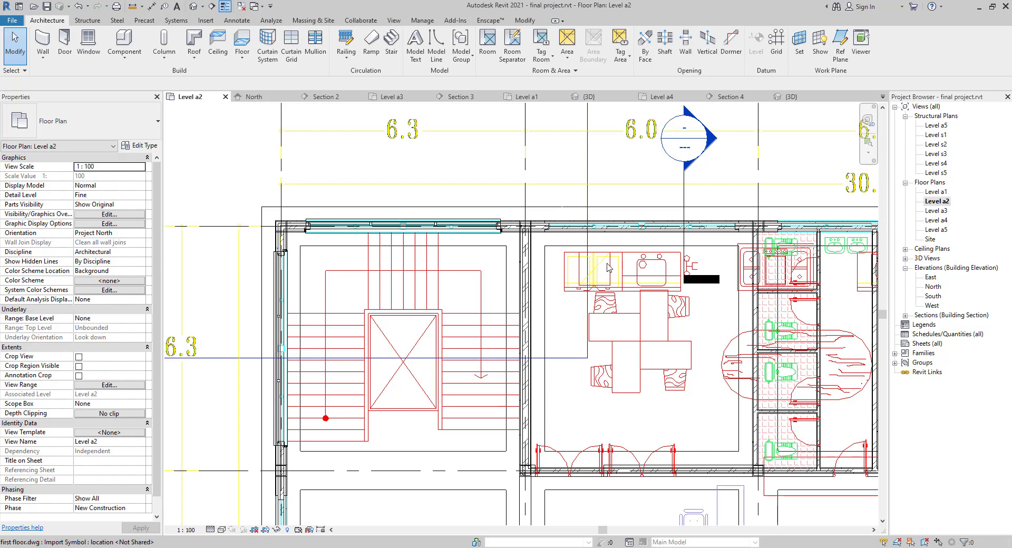
middle_click_drag(660, 295, 451, 340)
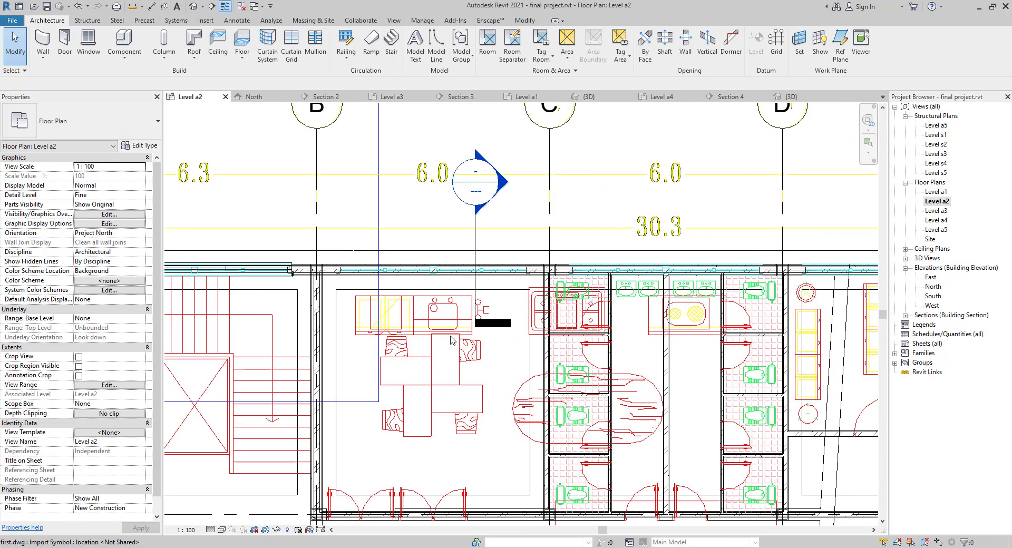
key("w")
key("n")
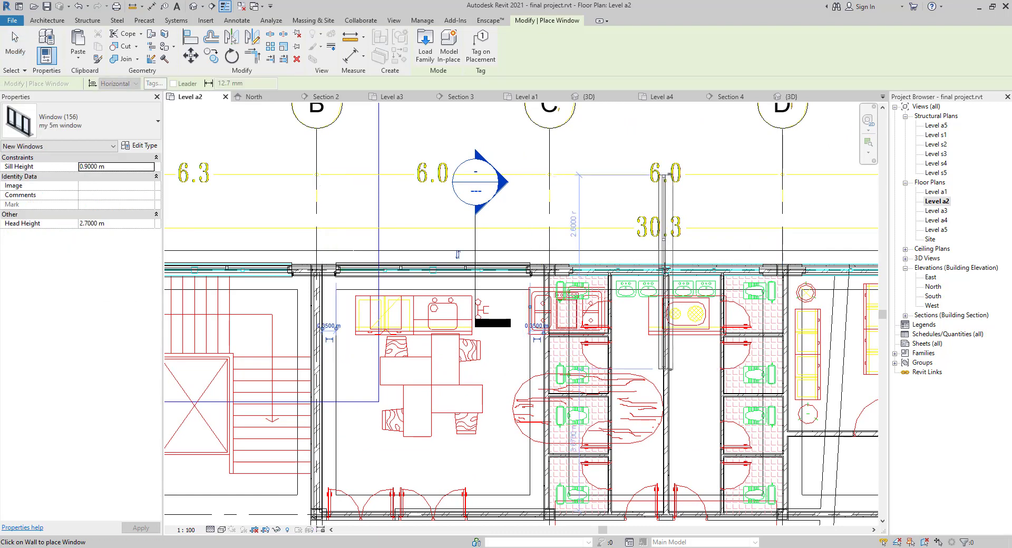
- Try to place my 5m windows in the grid 1 wall between grids C and D and between D and E
middle_click_drag(670, 260, 308, 265)
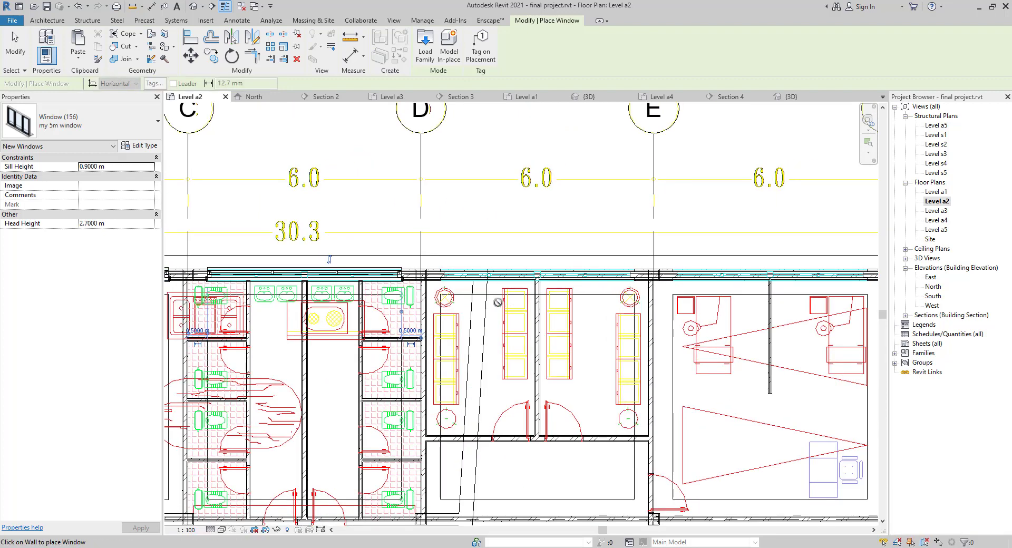
left_click(535, 268)
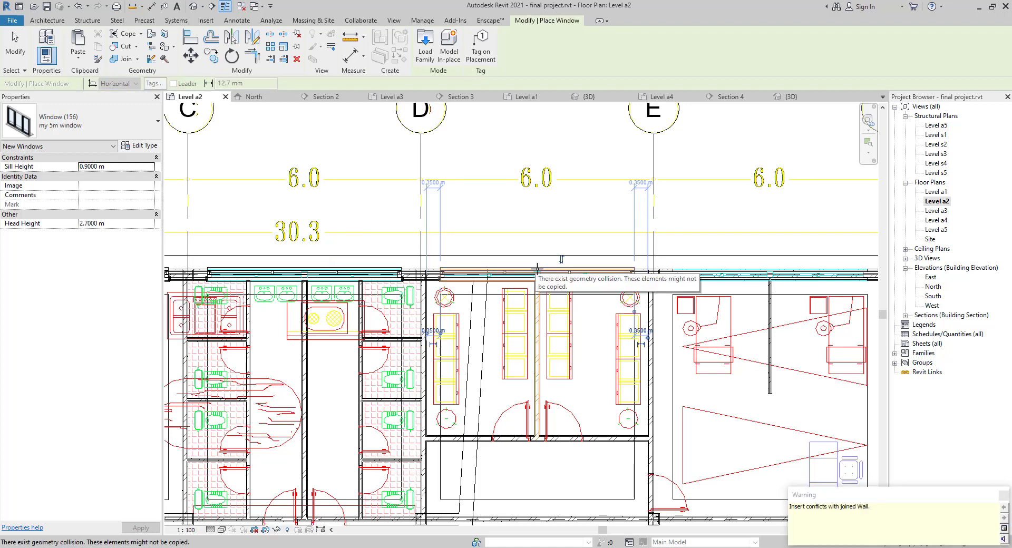
key("Escape")
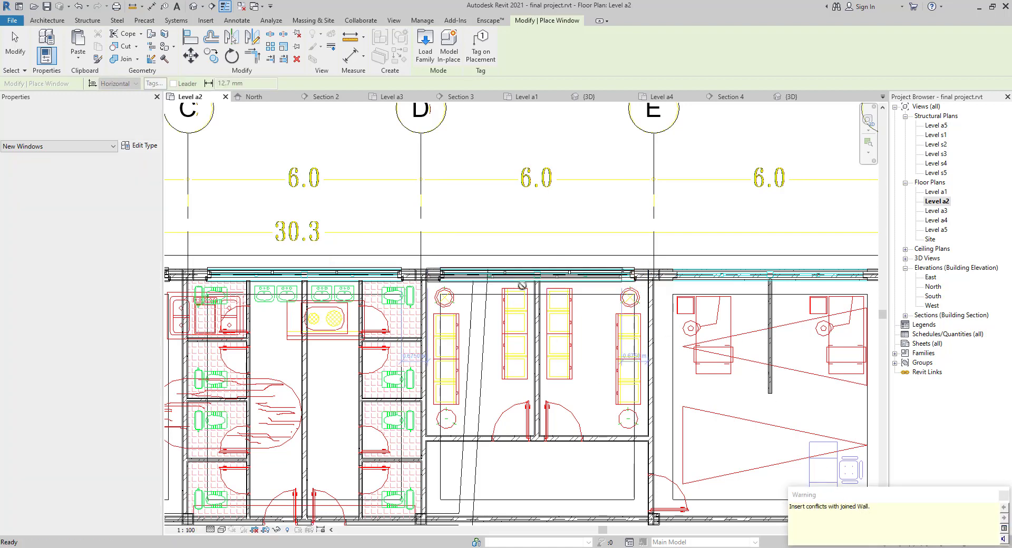
left_click(510, 281)
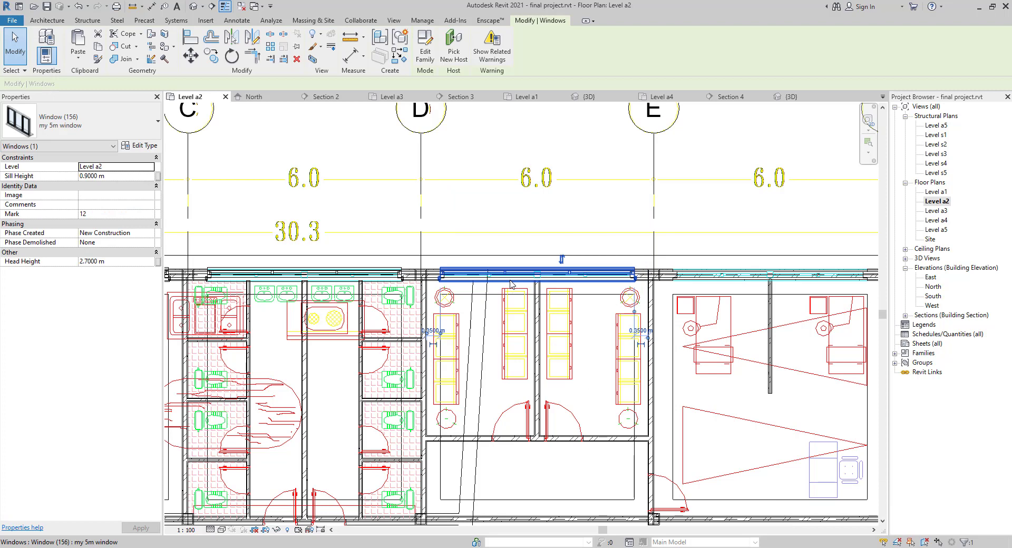
key("Escape")
scroll(322, 296, "up", 8)
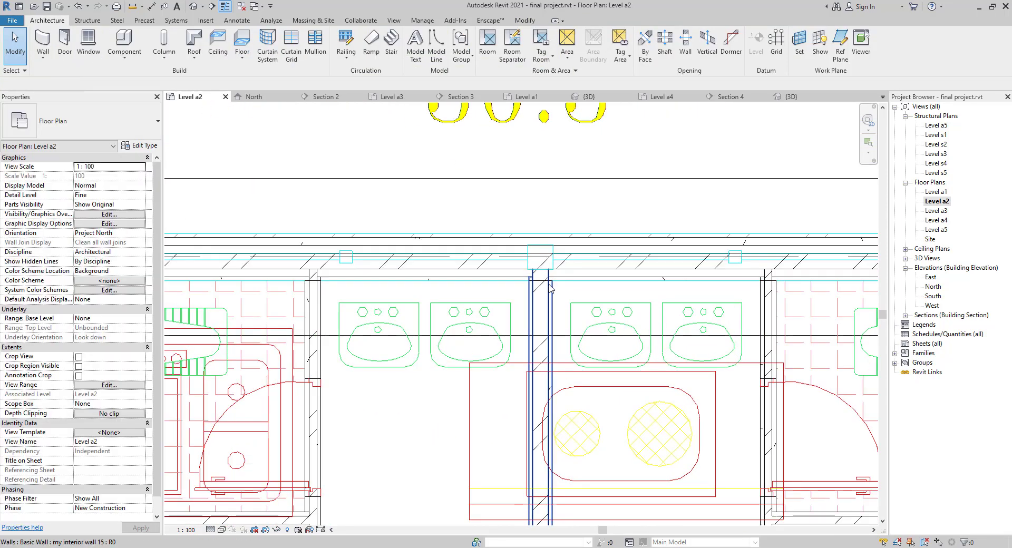
scroll(544, 319, "down", 6)
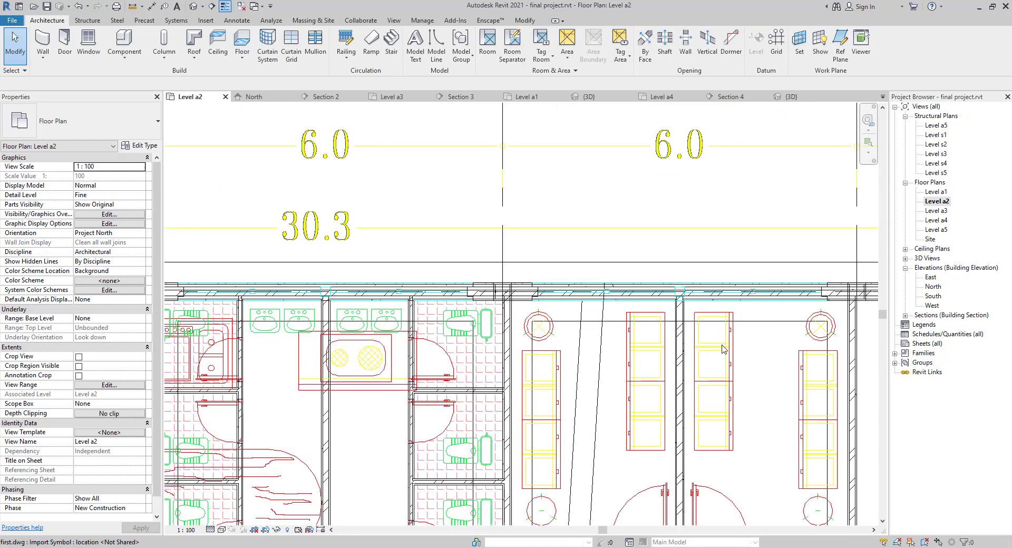
- Place a my 5m window in the grid F wall opening between grids 1 and 2
middle_click_drag(744, 356, 451, 338)
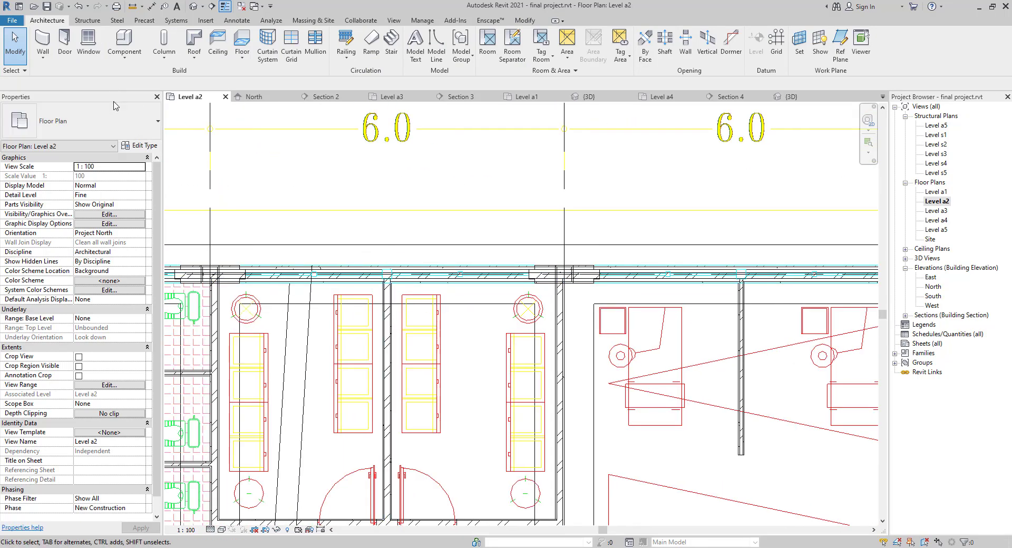
middle_click_drag(712, 370, 508, 364)
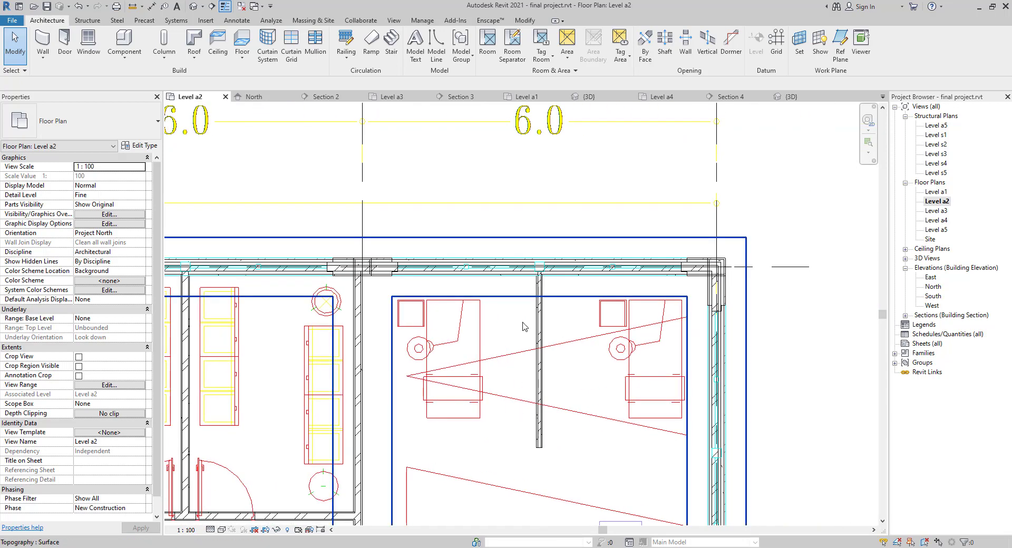
scroll(438, 224, "down", 2)
middle_click_drag(439, 224, 400, 113)
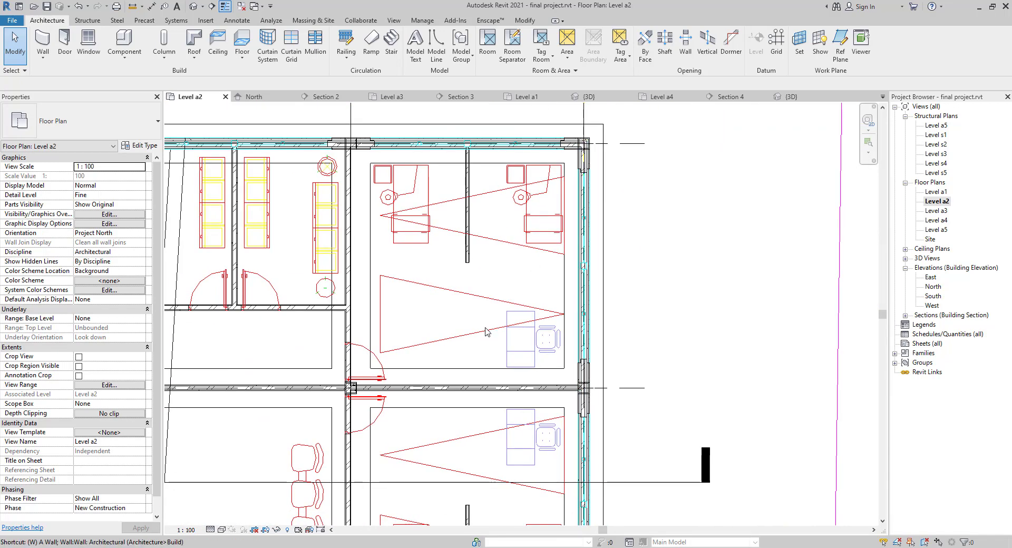
key("w")
key("n")
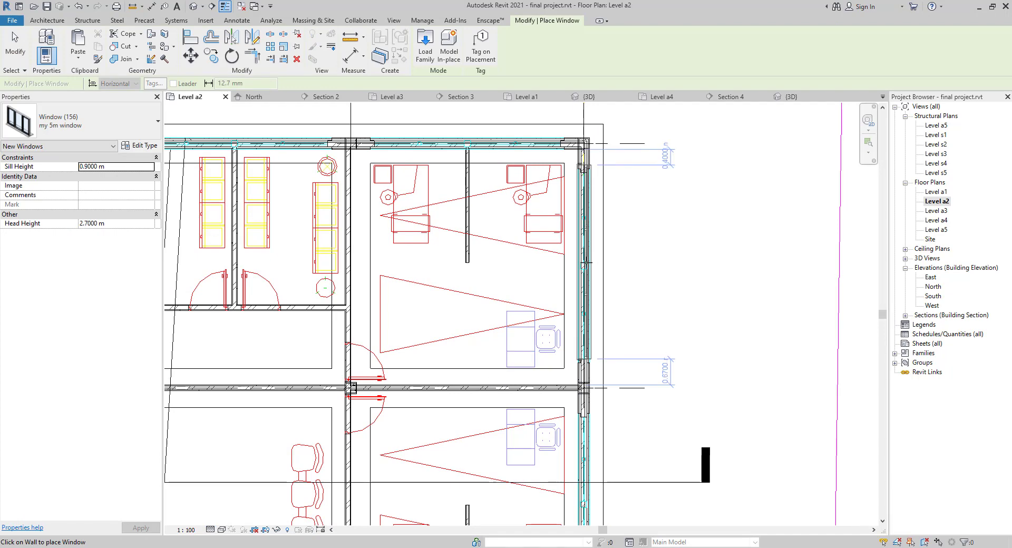
left_click(598, 338)
- Place my 5m windows in the next three grid F wall openings, from grid 2 down to the corner room
middle_click_drag(672, 321, 648, 89)
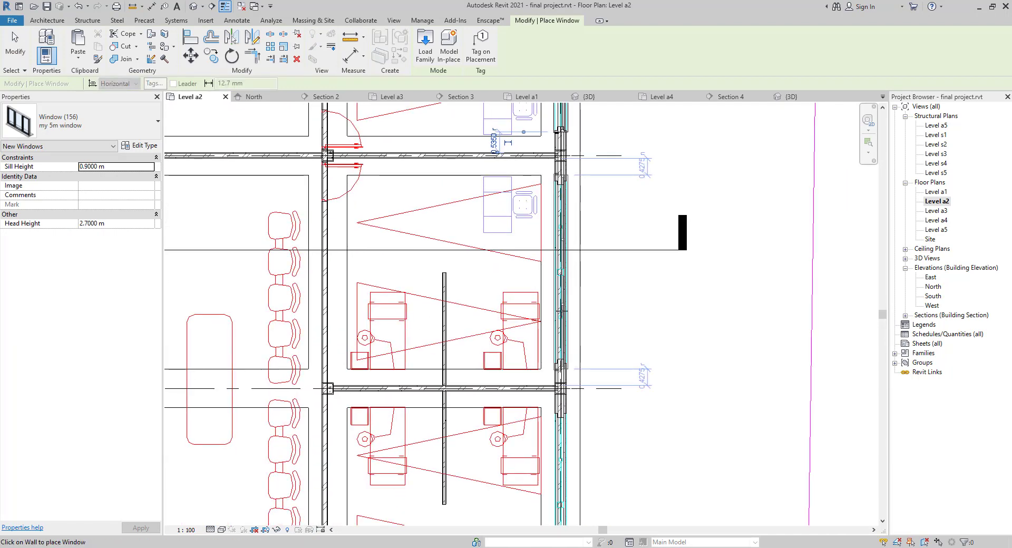
left_click(562, 311)
middle_click_drag(524, 292, 506, 62)
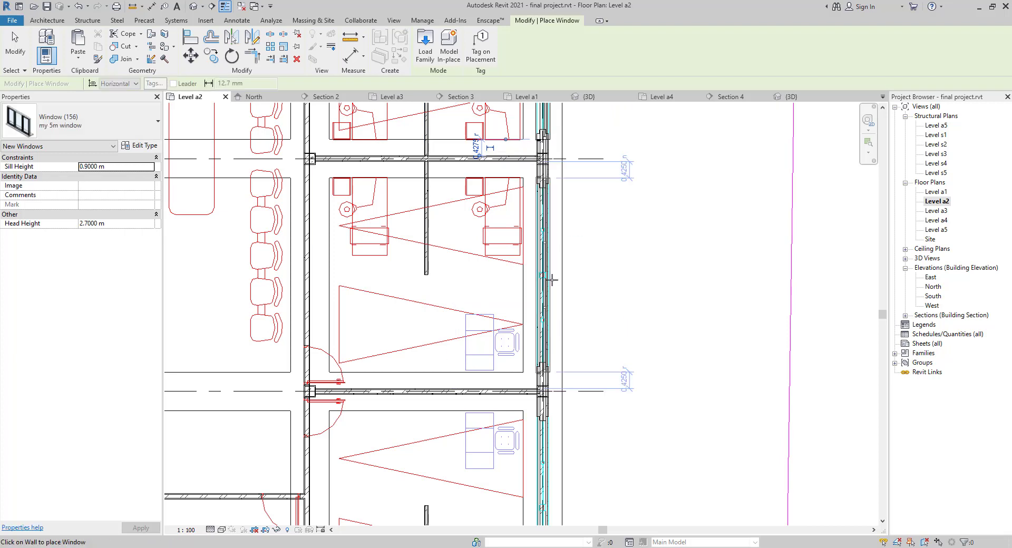
left_click(546, 296)
middle_click_drag(451, 356, 441, 172)
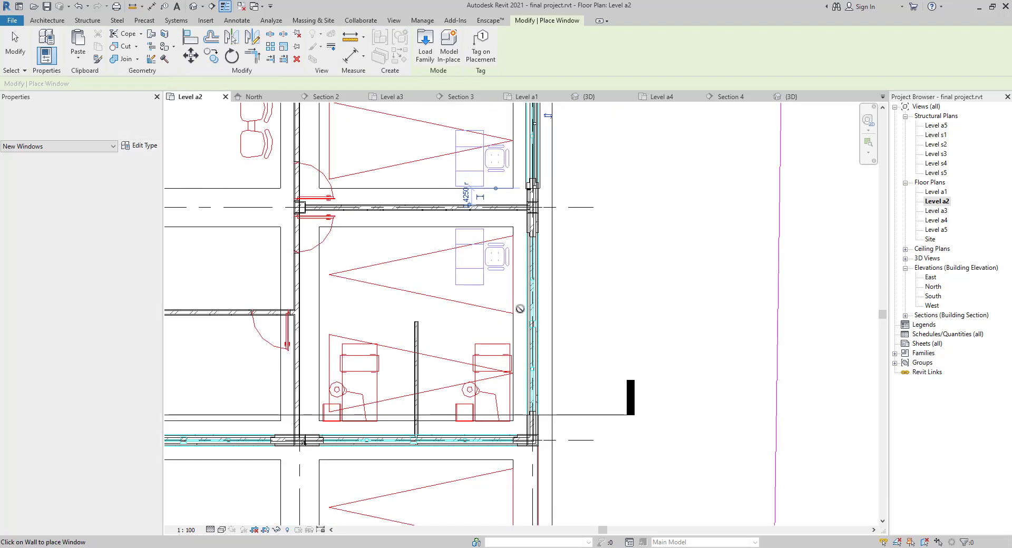
left_click(531, 322)
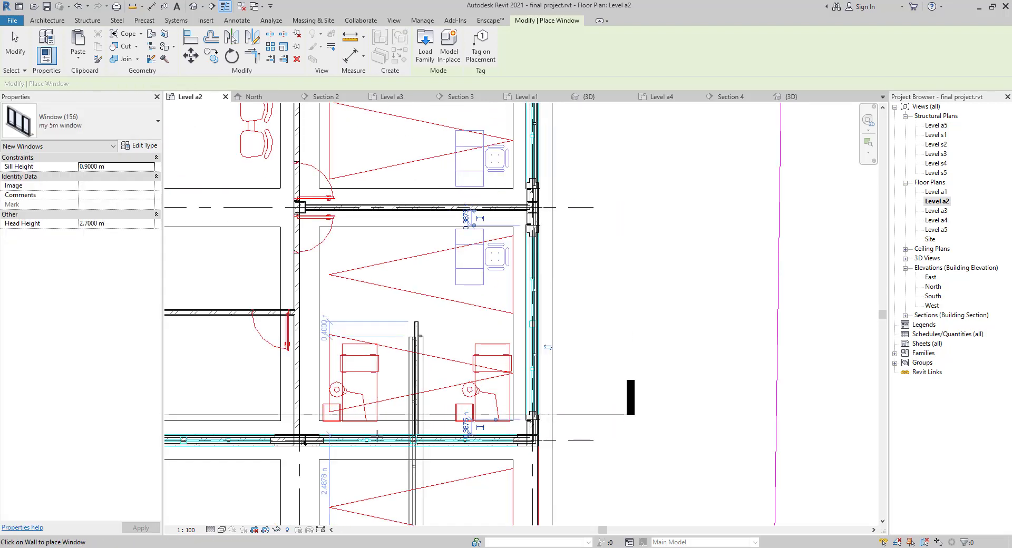
- Place my 5m windows in the lower outer wall between grids D and E and in the grid A wall between grids 2 and 3
middle_click_drag(318, 397, 698, 354)
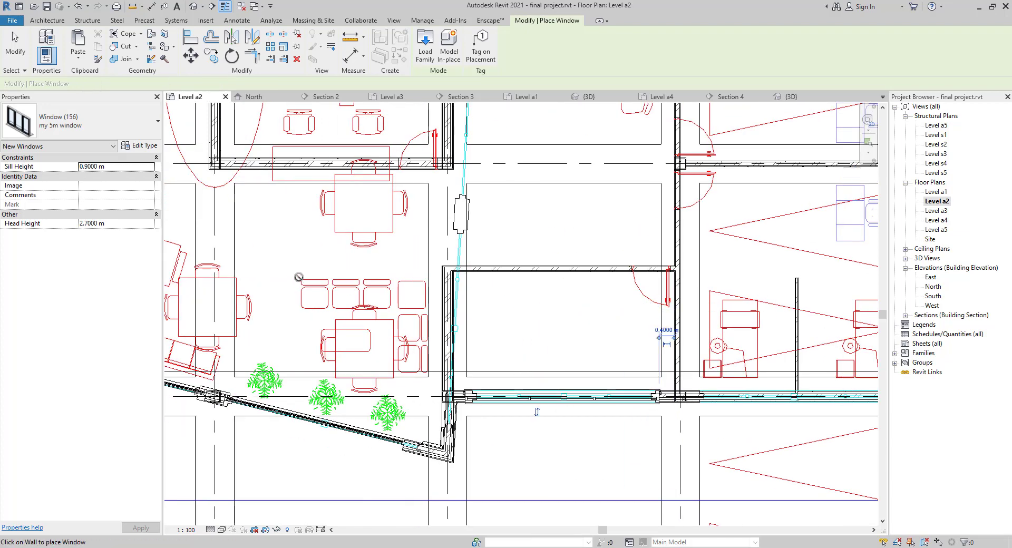
middle_click_drag(314, 212, 484, 256)
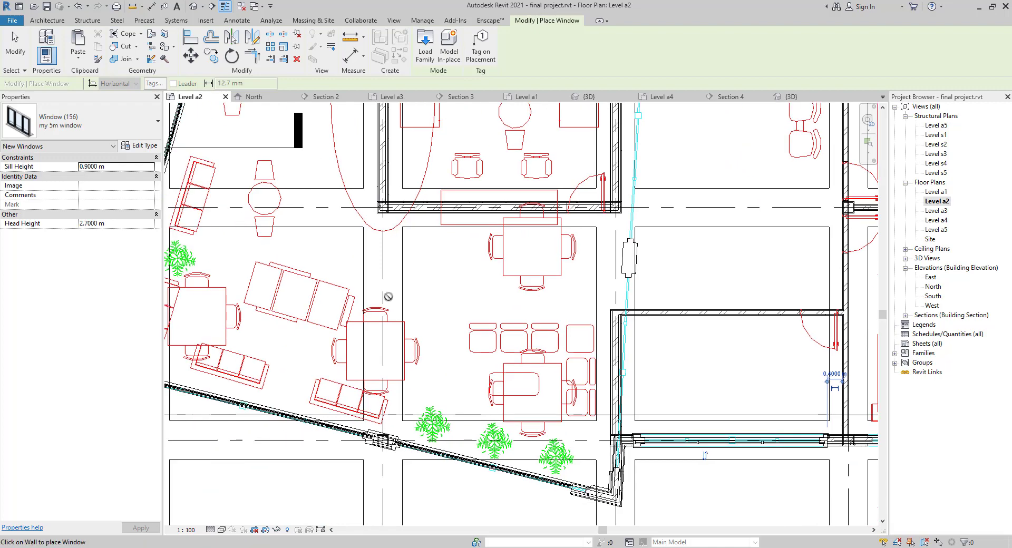
scroll(397, 310, "down", 1)
middle_click_drag(402, 304, 419, 434)
scroll(302, 305, "down", 4)
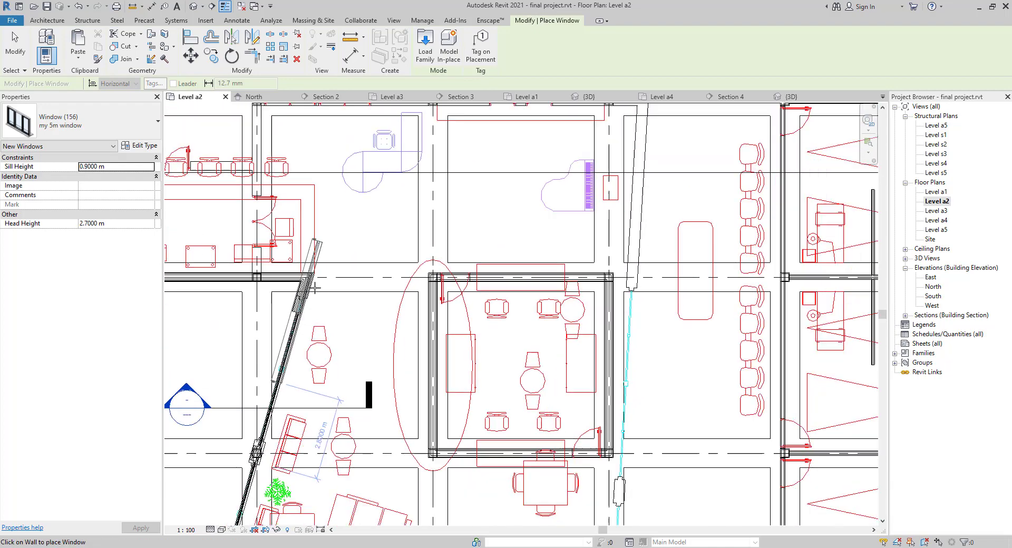
middle_click_drag(647, 387, 991, 489)
scroll(435, 304, "up", 4)
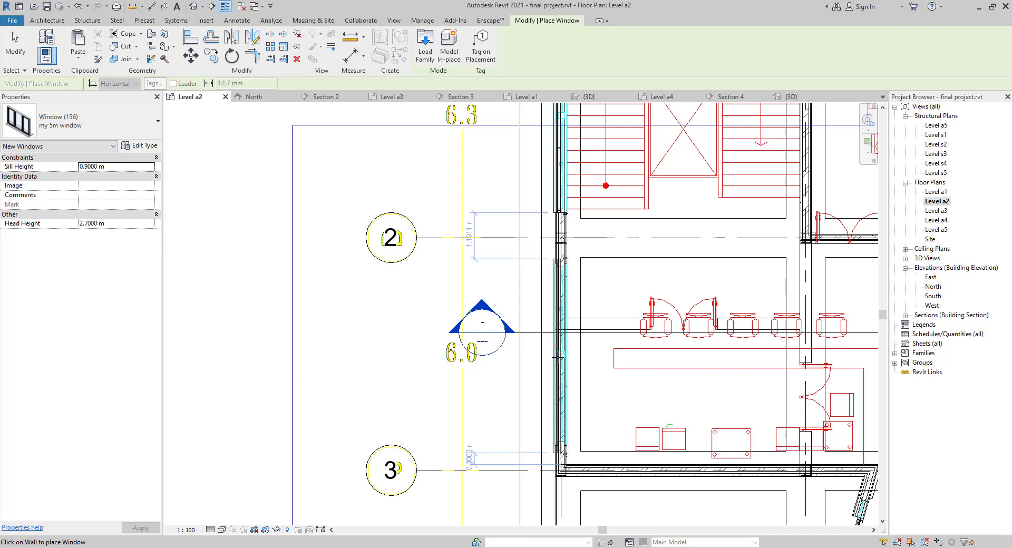
scroll(369, 412, "down", 3)
middle_click_drag(404, 425, 506, 395)
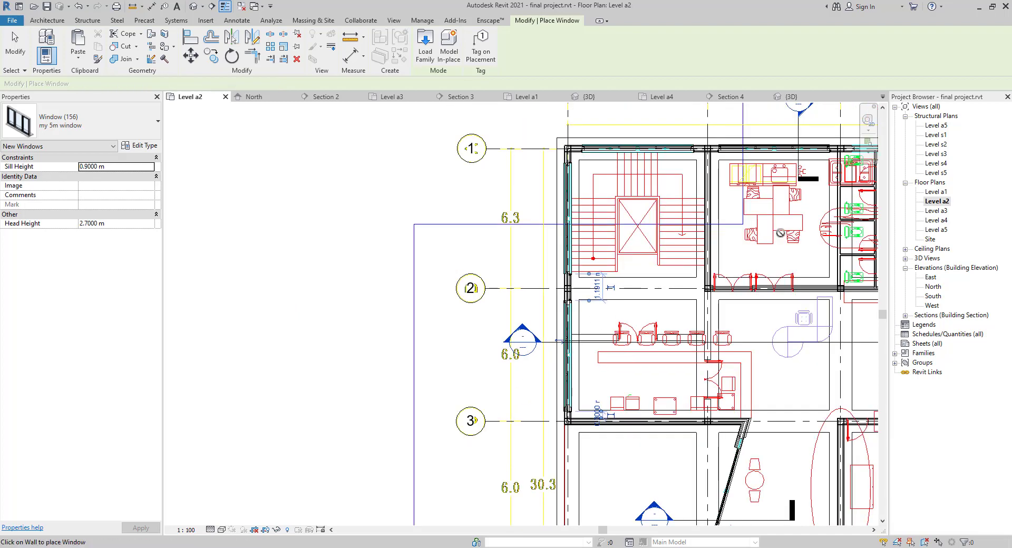
scroll(781, 232, "down", 2)
key("Escape")
- Start placing a window and duplicate the my 5m window type as my 2m window
middle_click_drag(672, 280, 523, 262)
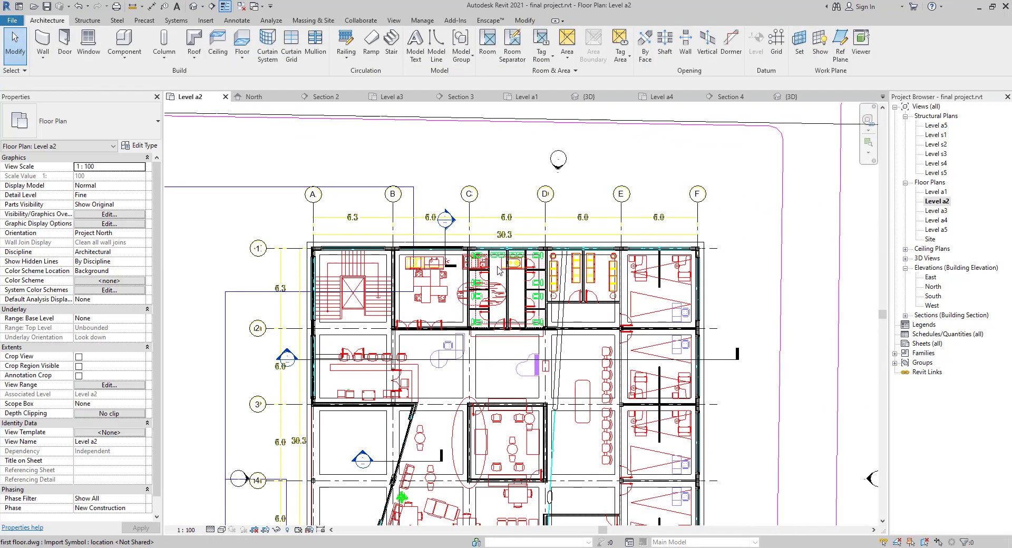
key("w")
key("n")
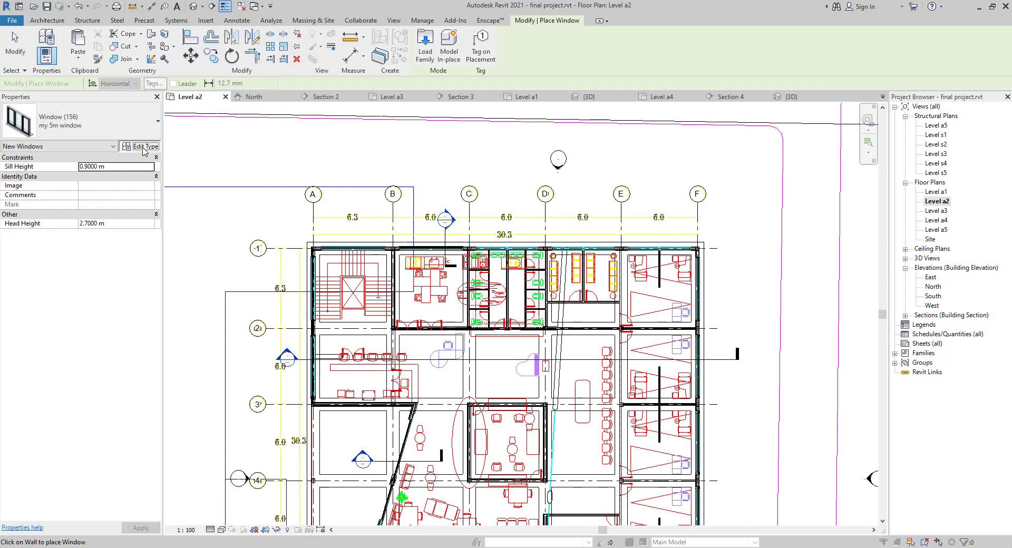
left_click(140, 146)
left_click(885, 130)
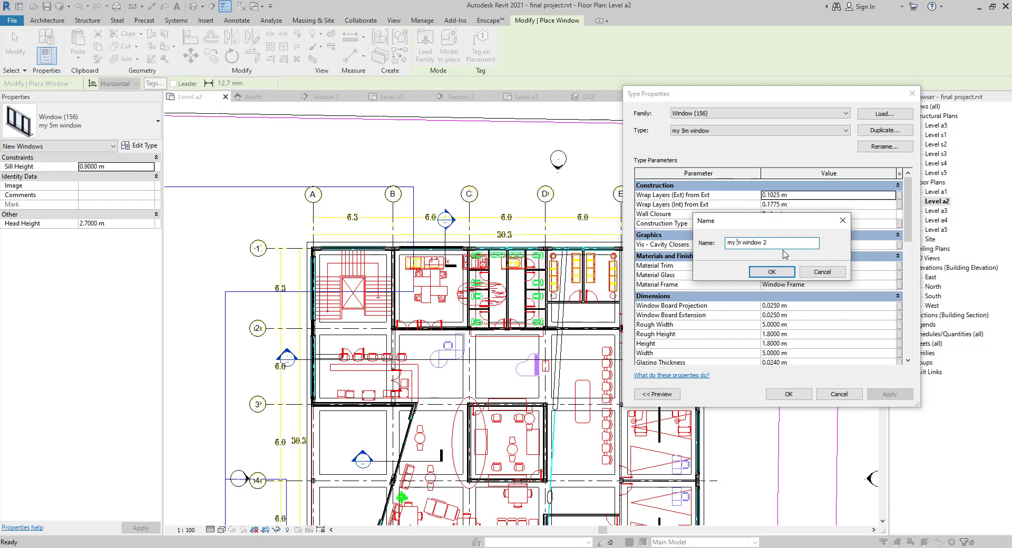
type("my 2m window")
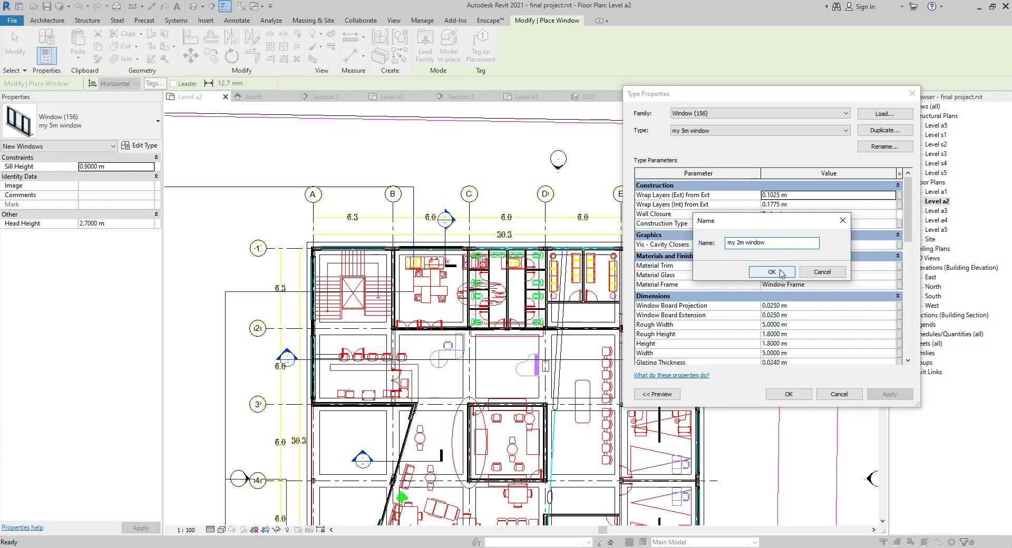
left_click(772, 272)
- Change the width of the new my 2m window type and preview it on the grid 1 wall between grids D and E
scroll(717, 310, "down", 2)
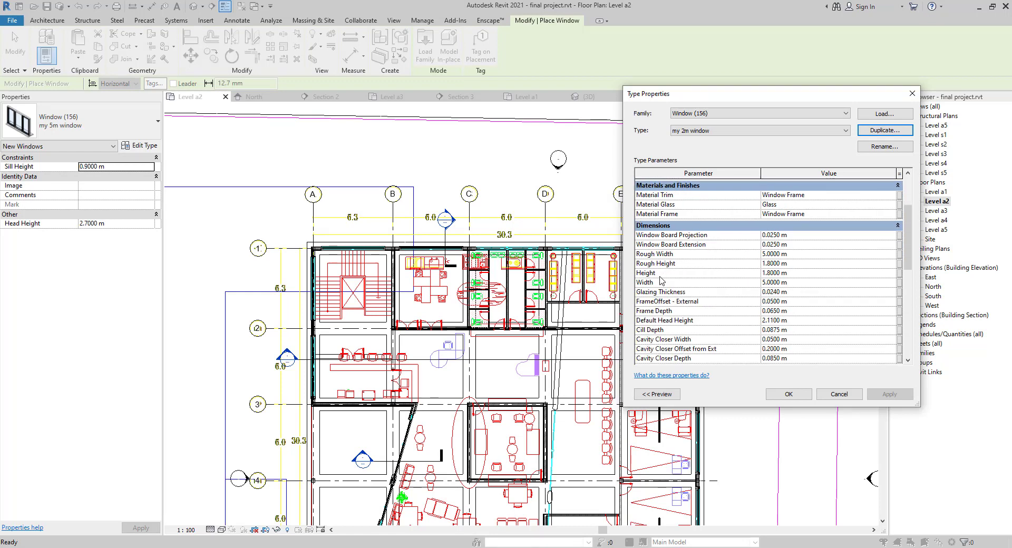
left_click(798, 283)
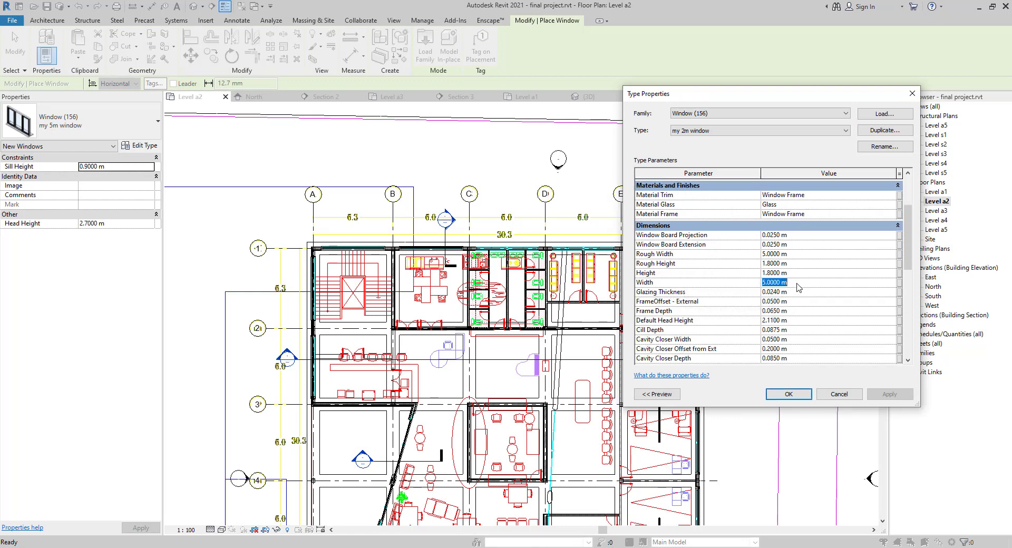
left_click(789, 395)
scroll(522, 238, "up", 4)
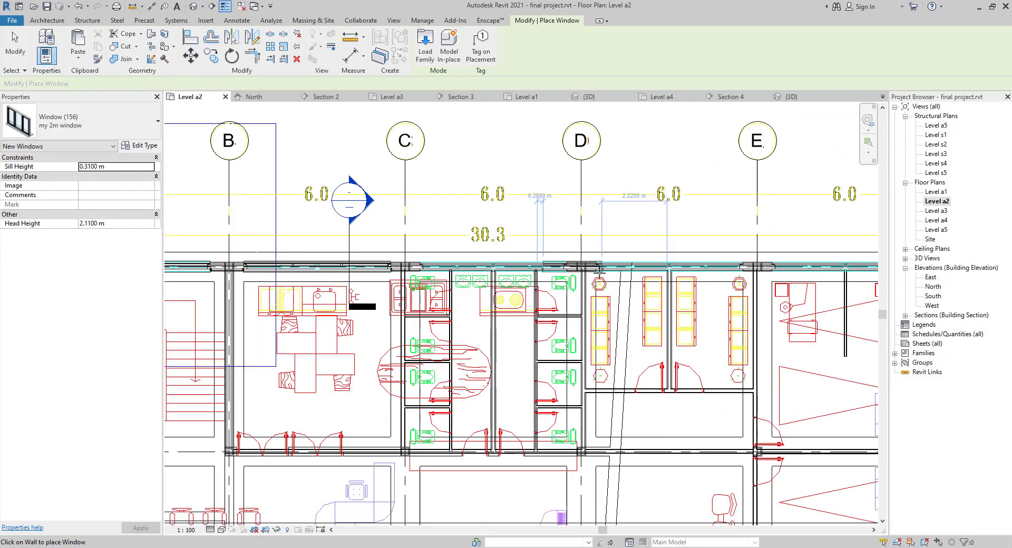
scroll(641, 266, "up", 3)
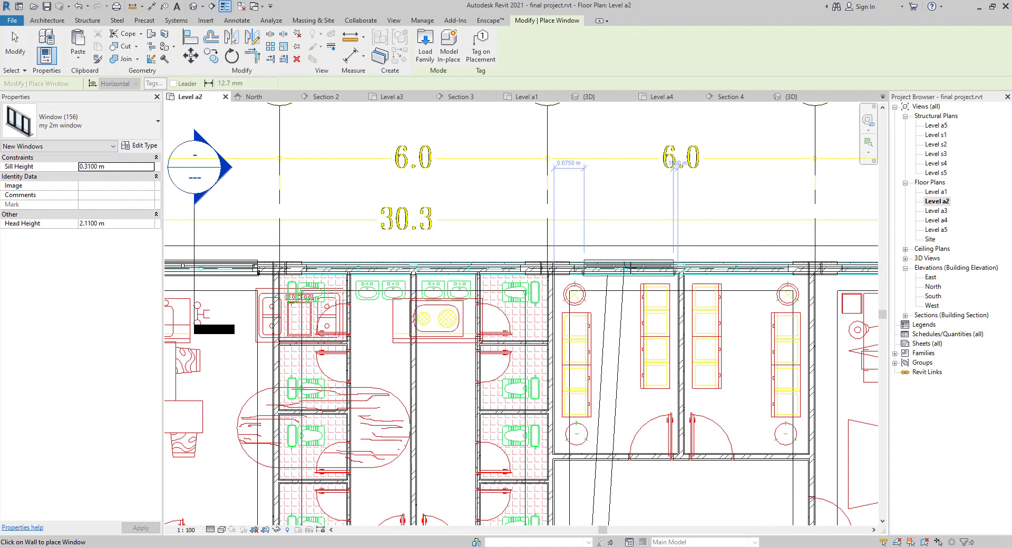
scroll(627, 266, "up", 5)
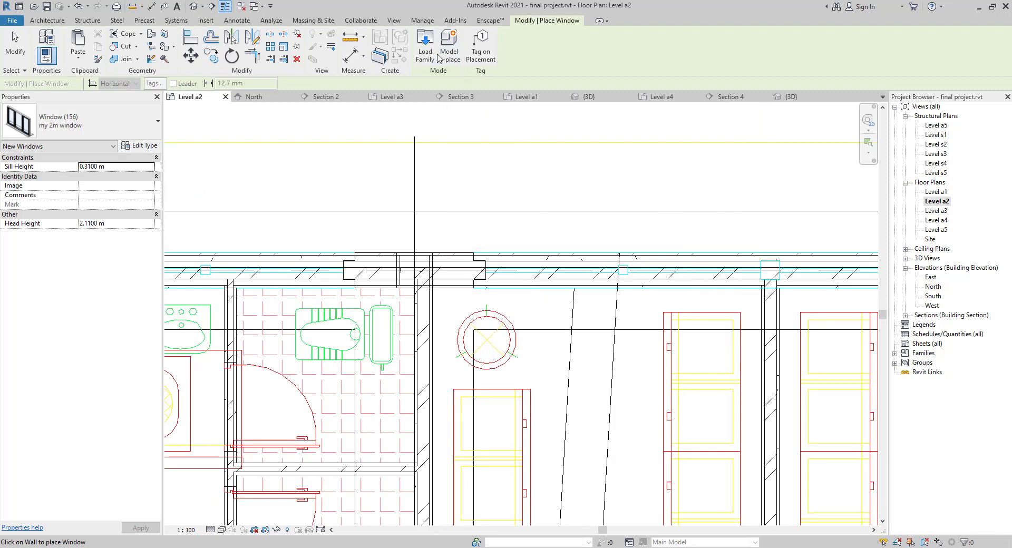
- Browse the window families in the Windows library folder for a suitable narrower window
left_click(425, 45)
scroll(490, 254, "down", 15)
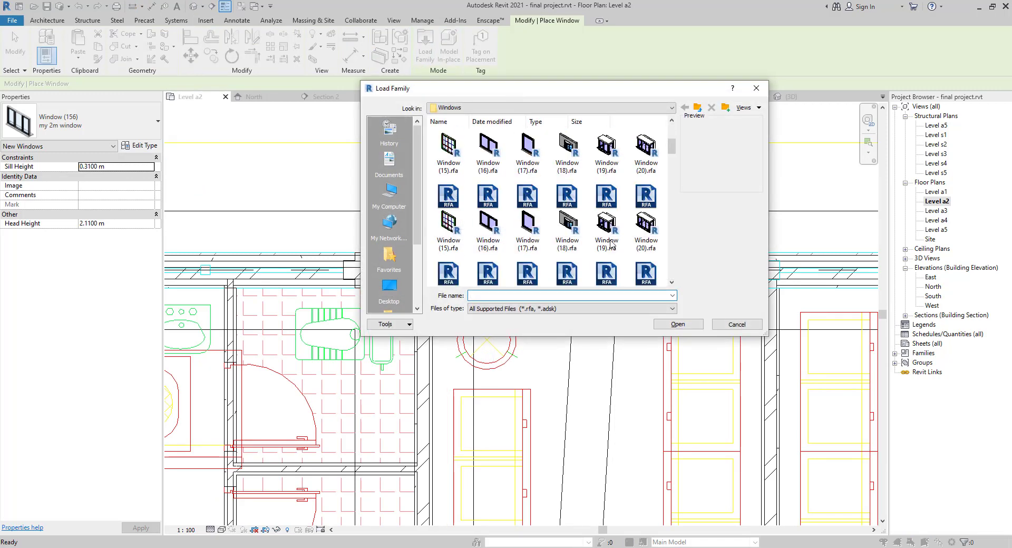
scroll(610, 247, "down", 9)
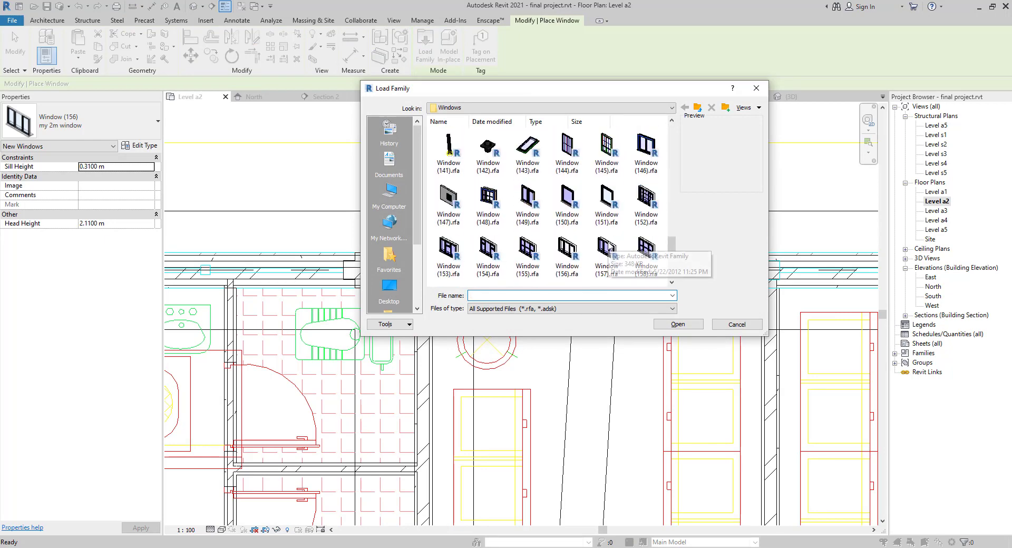
left_click(569, 248)
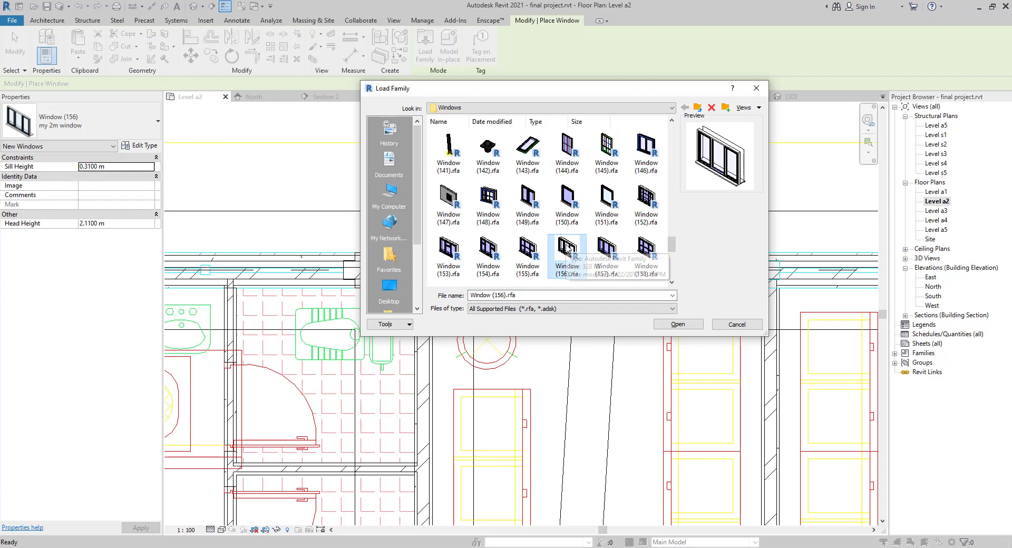
scroll(569, 247, "down", 2)
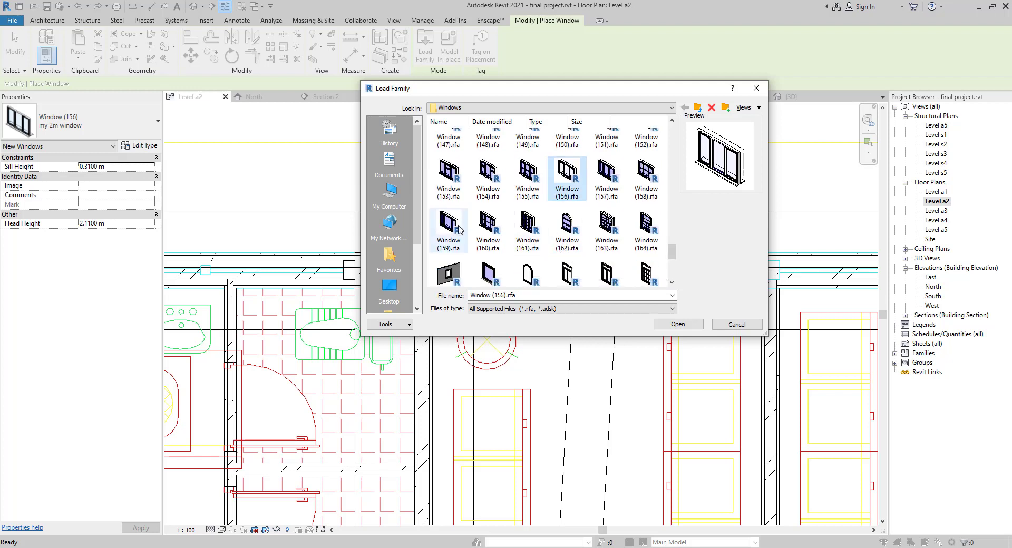
scroll(620, 227, "up", 2)
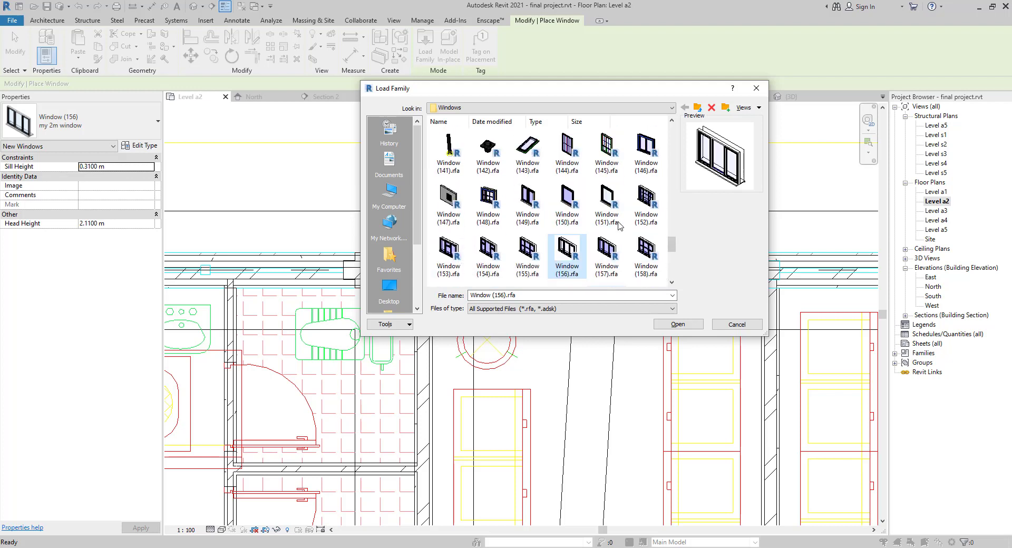
scroll(586, 203, "up", 3)
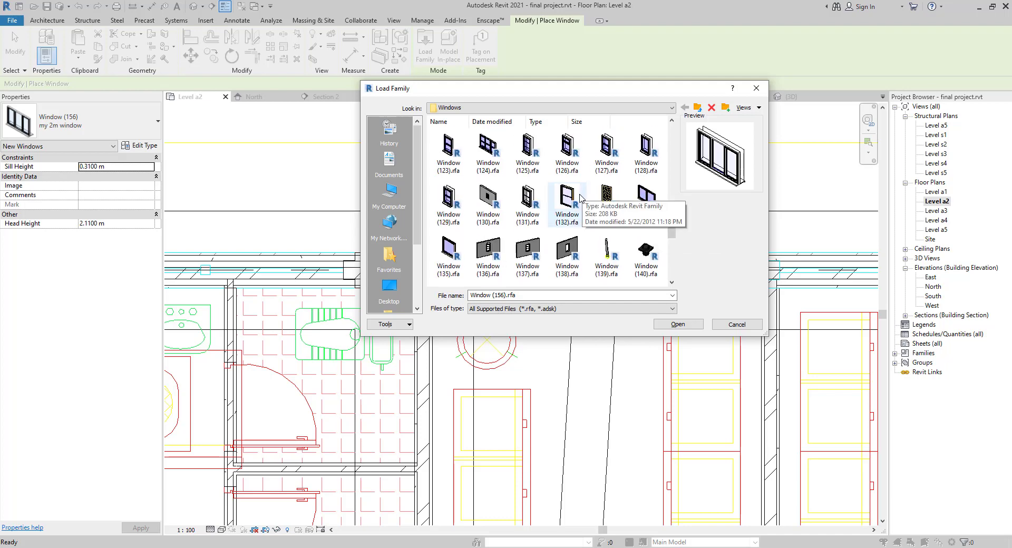
scroll(510, 185, "up", 5)
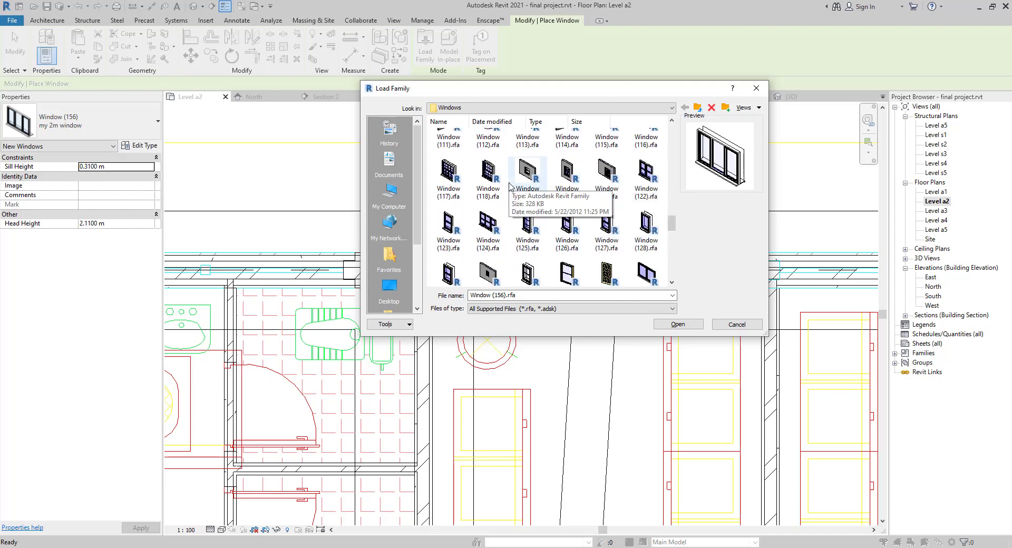
scroll(510, 188, "down", 9)
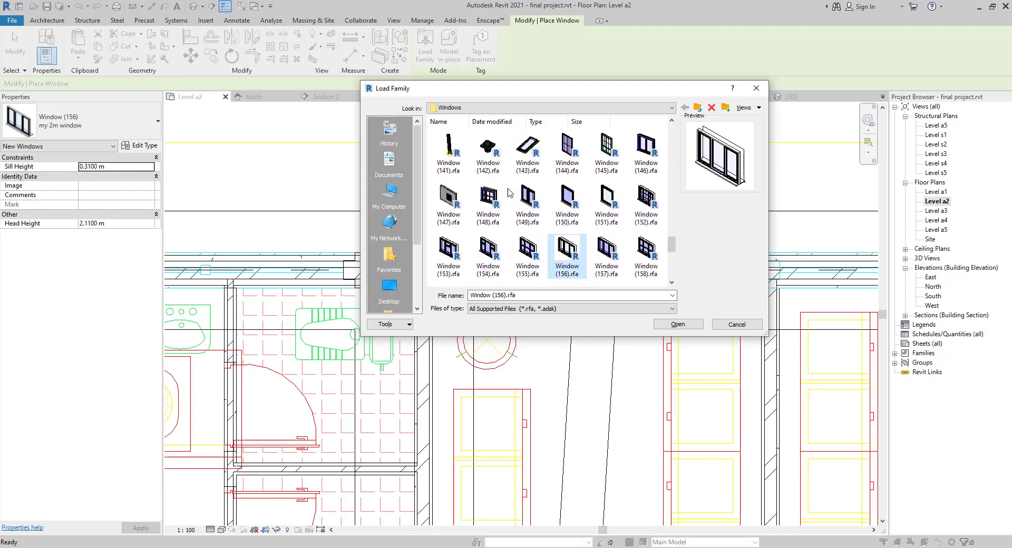
scroll(509, 193, "down", 3)
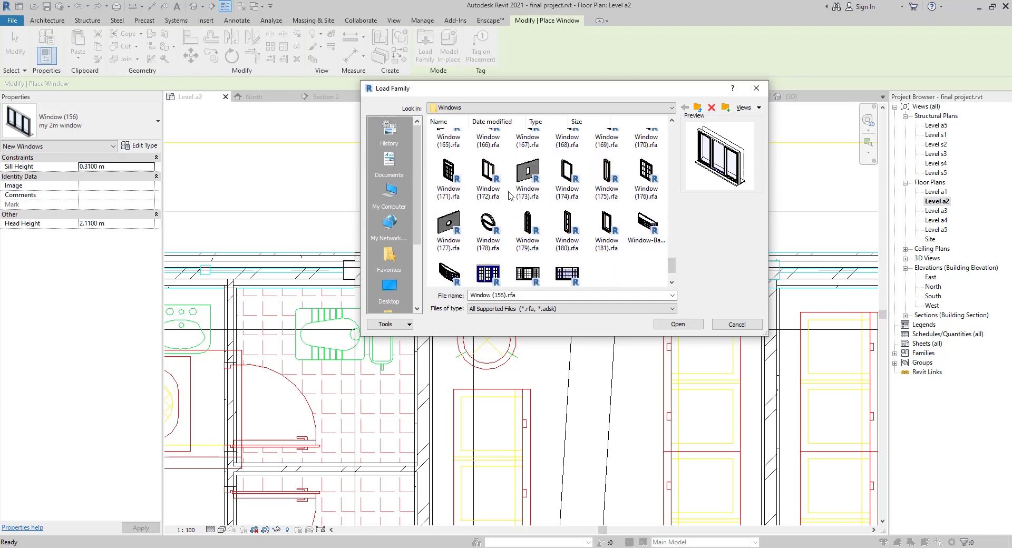
scroll(542, 216, "up", 3)
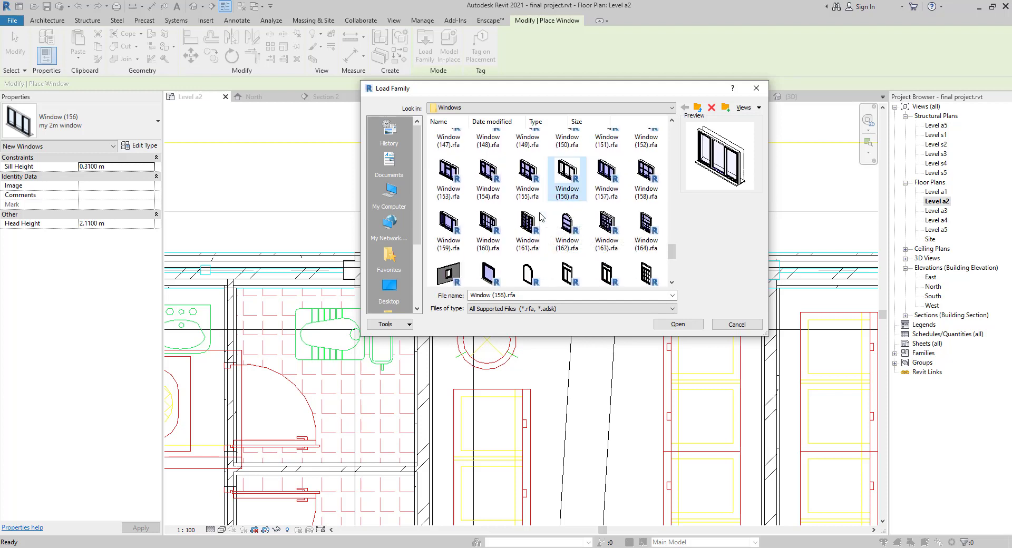
scroll(607, 224, "up", 1)
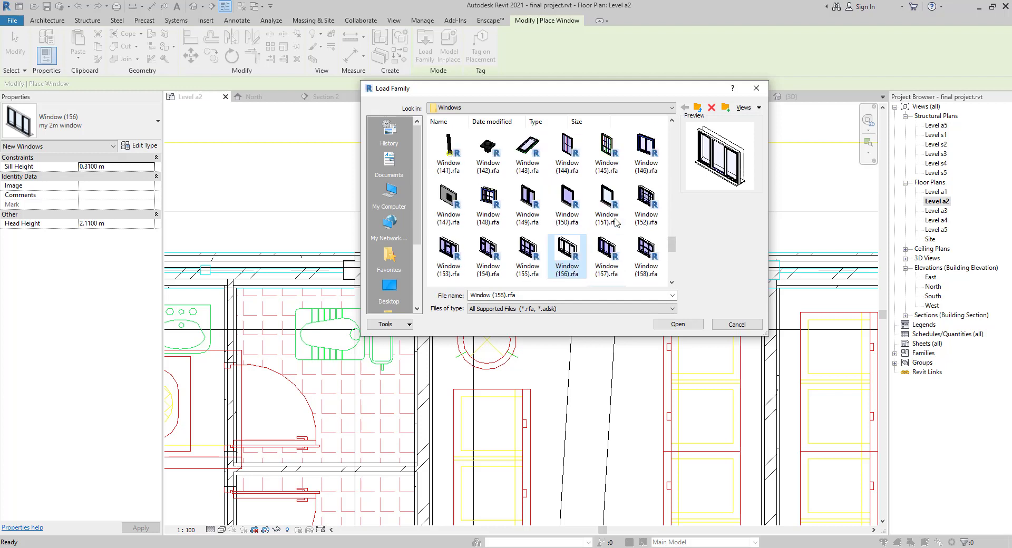
- Preview the Window (154), Window (146), Window (128), Window (134) and Window (122) families as candidates
left_click(530, 210)
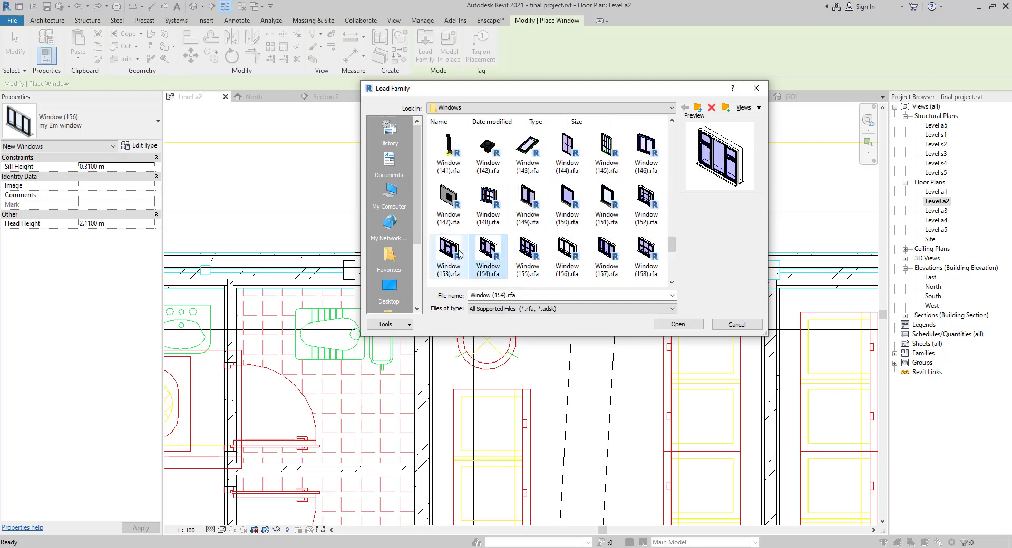
left_click(647, 152)
scroll(594, 168, "up", 1)
scroll(596, 174, "up", 3)
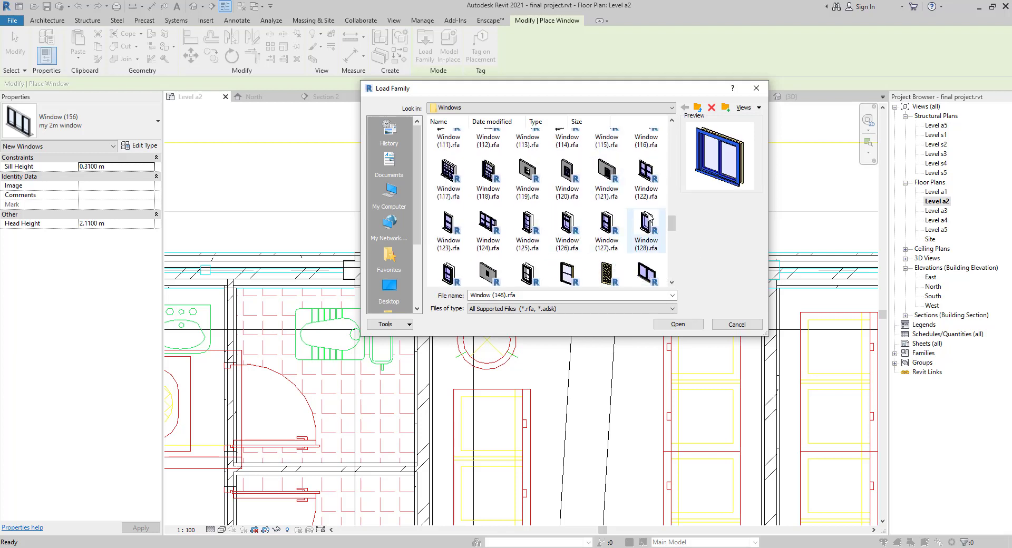
left_click(650, 219)
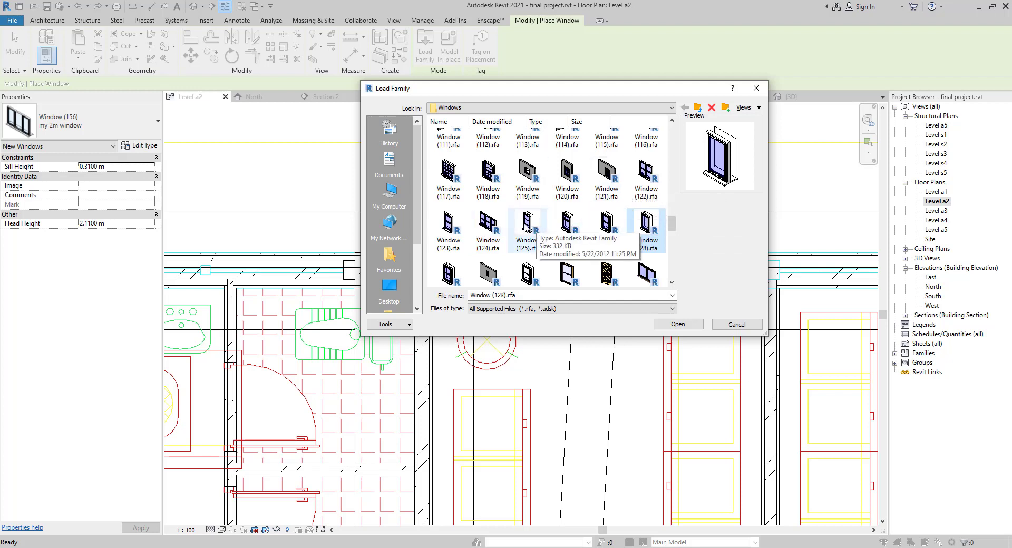
left_click(646, 270)
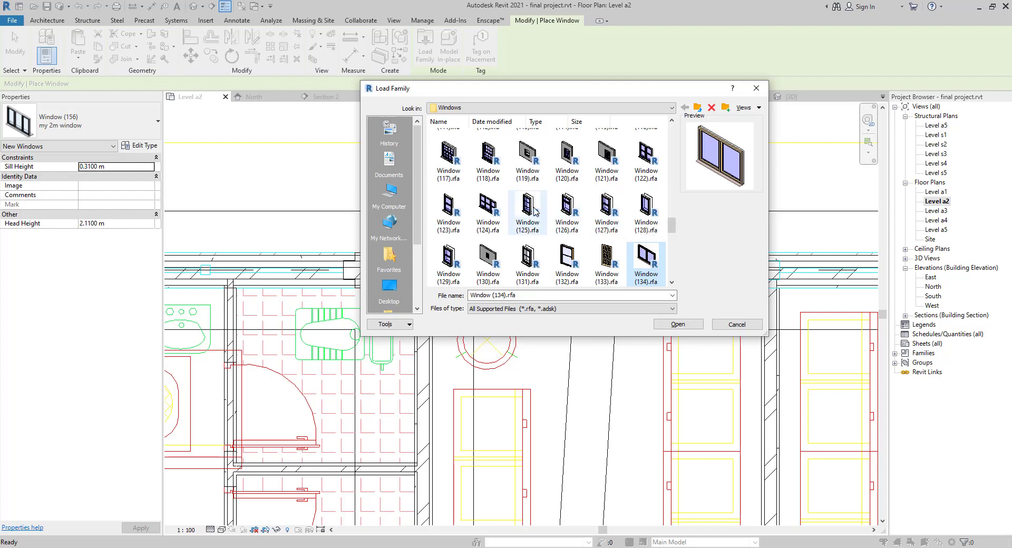
scroll(500, 211, "up", 3)
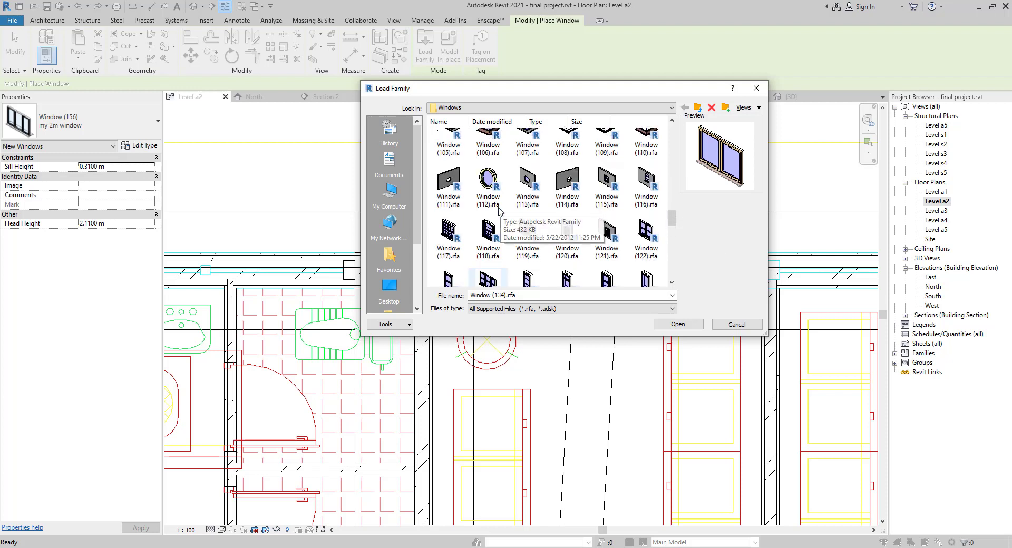
left_click(647, 232)
scroll(574, 220, "up", 3)
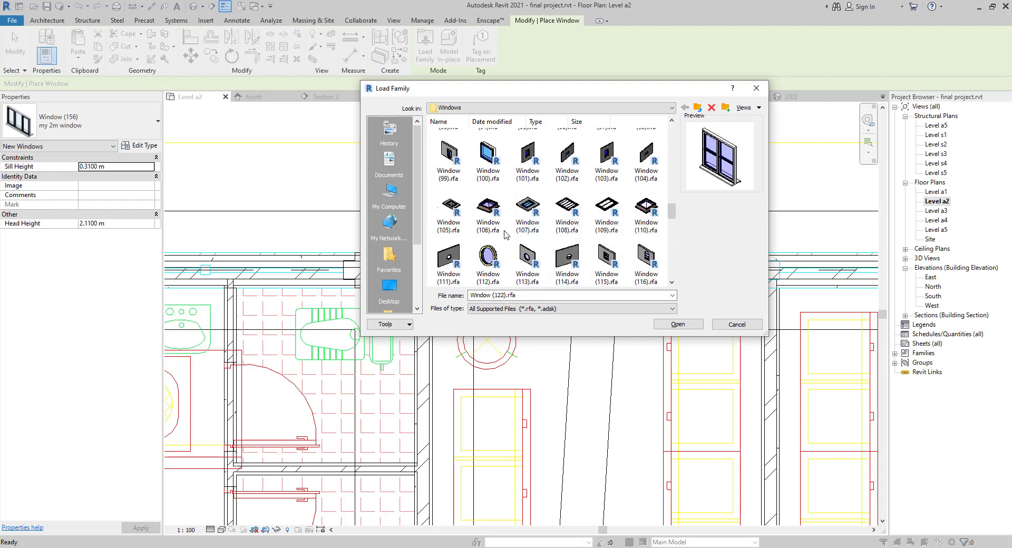
- Load the two-pane Window (96).rfa family into the project
scroll(606, 197, "up", 3)
left_click(571, 187)
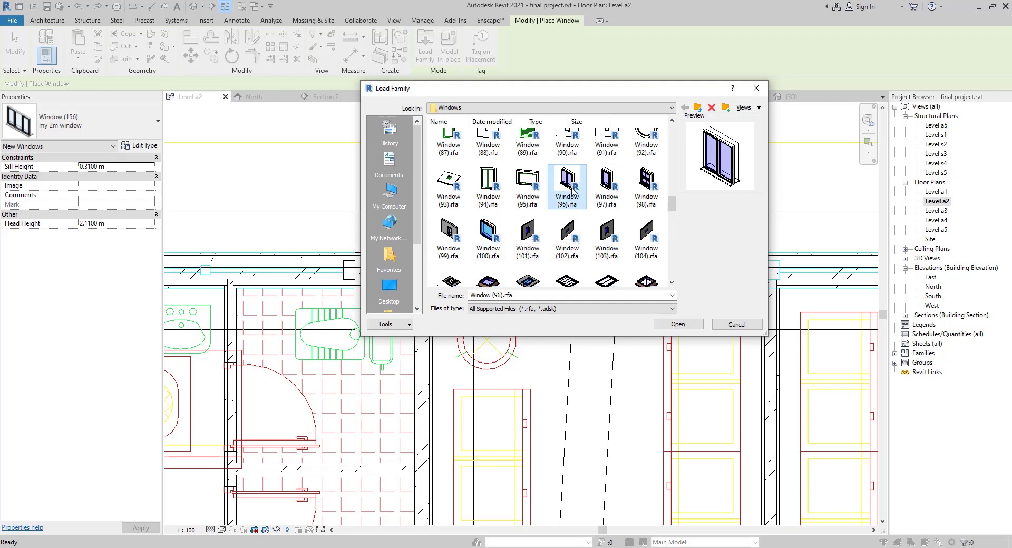
left_click(678, 325)
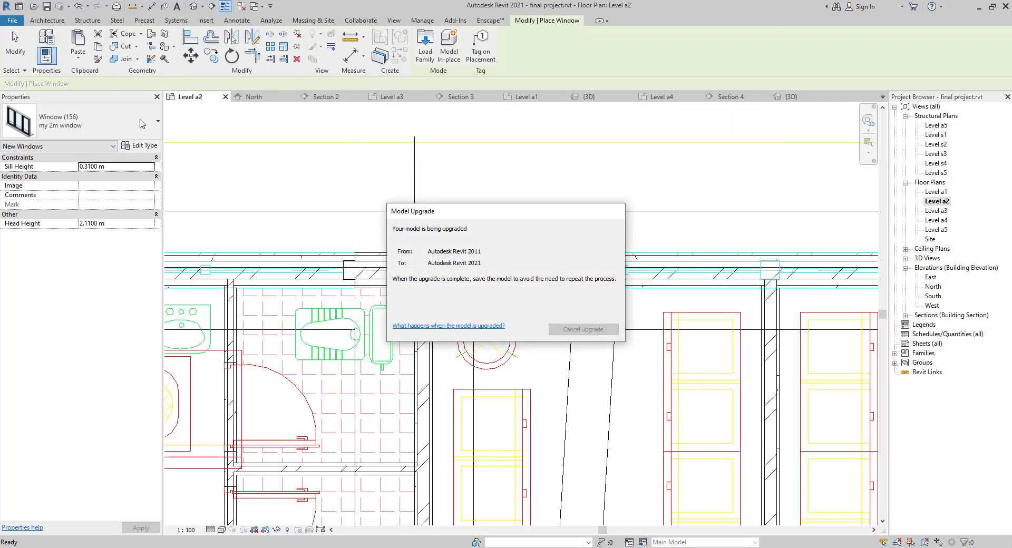
- Duplicate the Window (96) type as my 2m window, set its width to 2 m and change its height
left_click(140, 148)
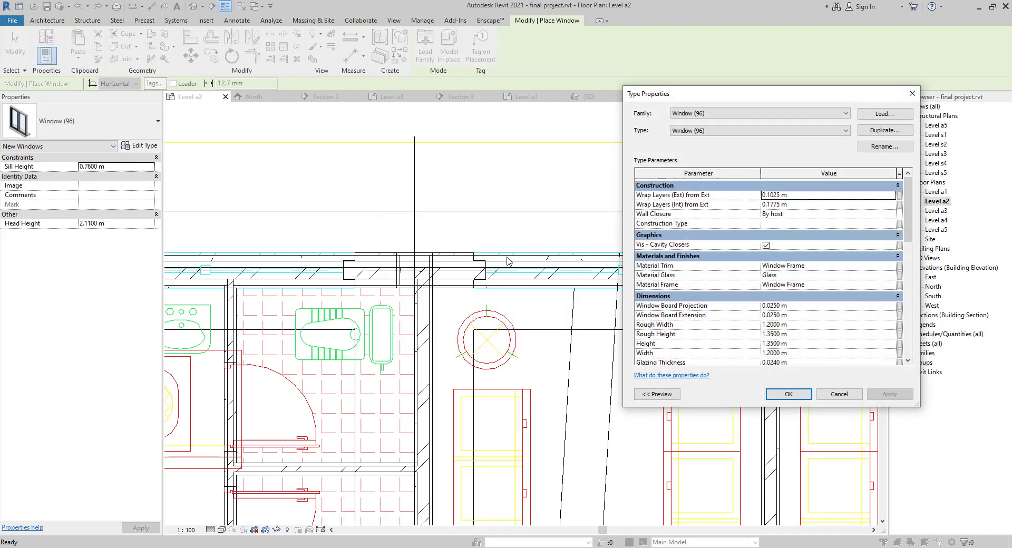
scroll(743, 350, "down", 1)
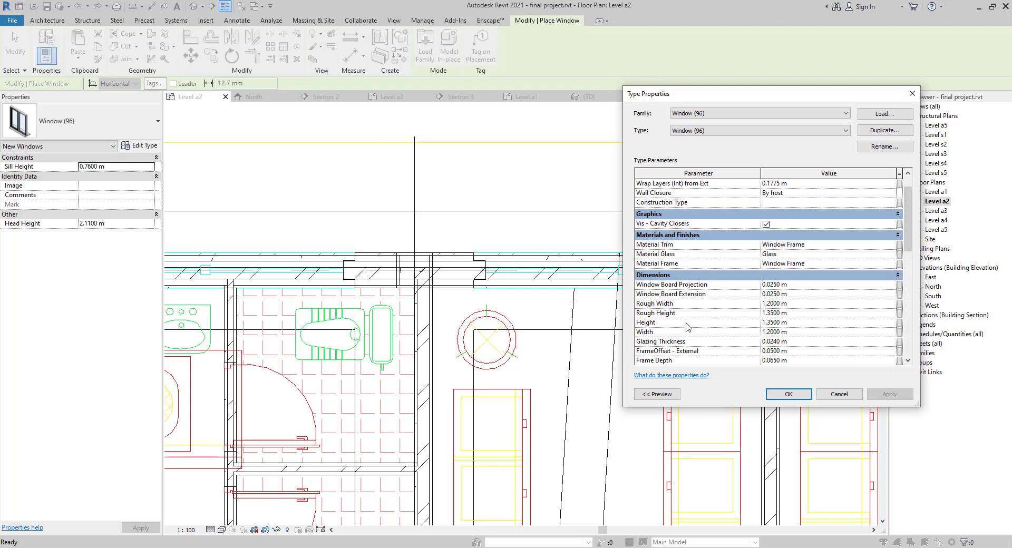
left_click(801, 335)
left_click(879, 132)
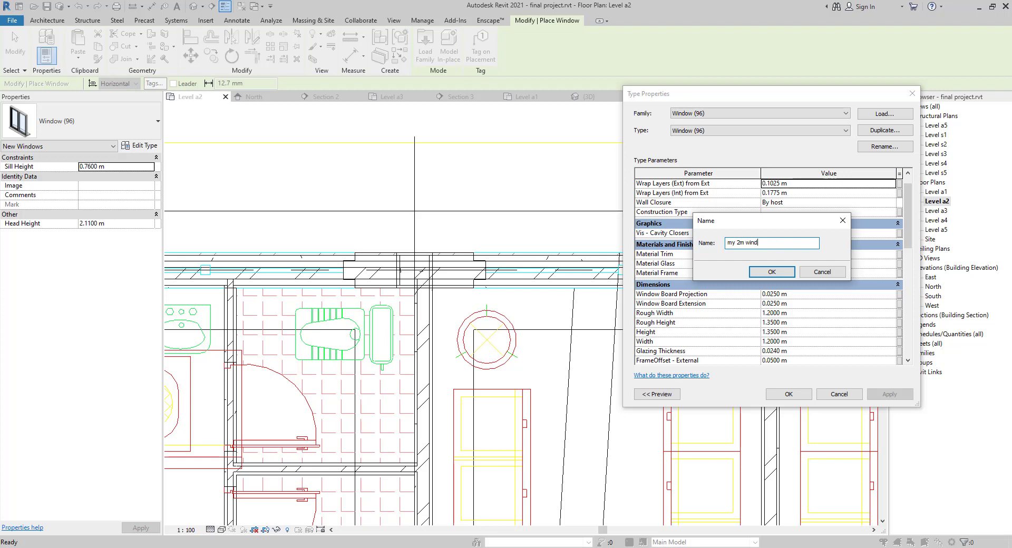
key("Return")
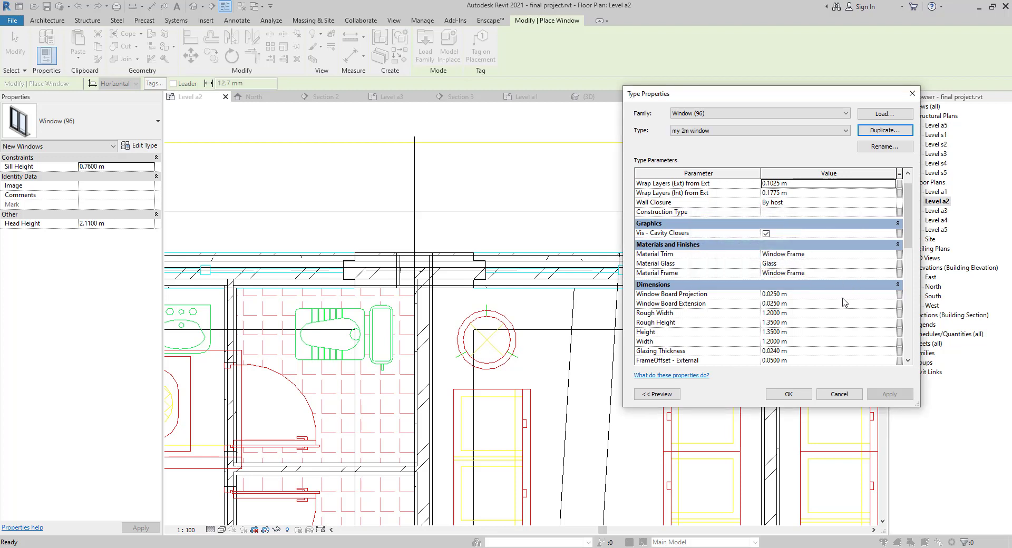
left_click(816, 344)
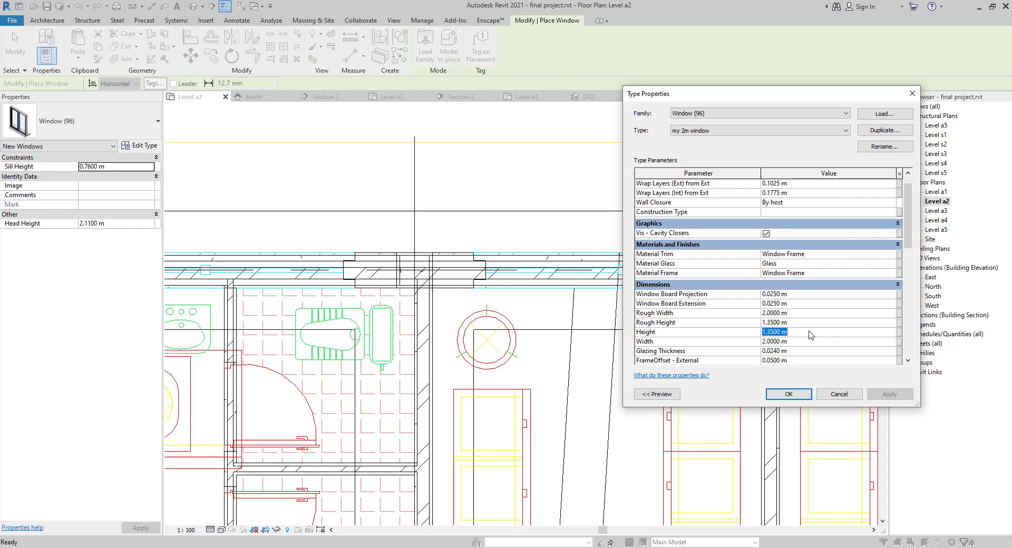
left_click(789, 396)
- Place four my 2m window instances along the upper exterior wall, one on each side of the partitions in the two end bays
scroll(594, 285, "down", 2)
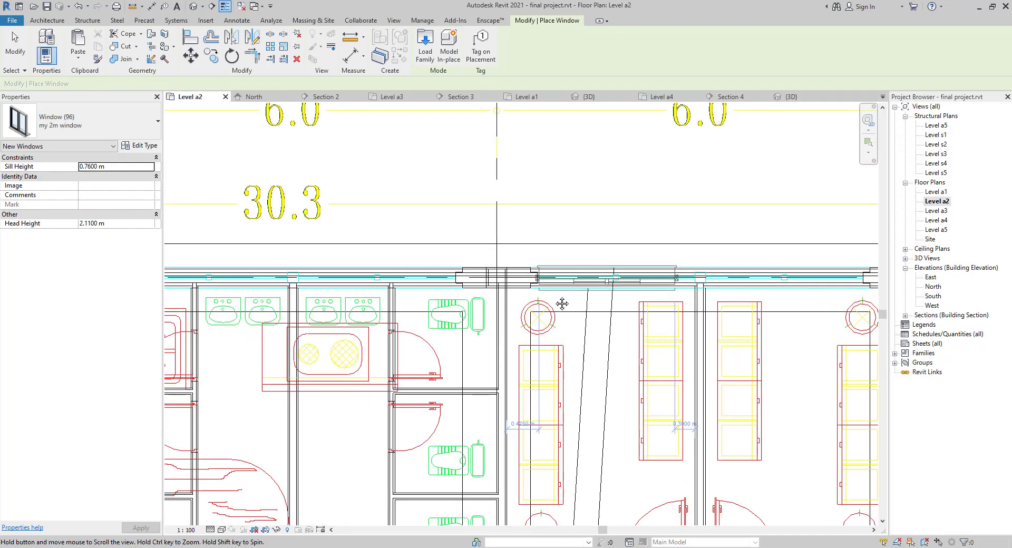
middle_click_drag(562, 304, 335, 316)
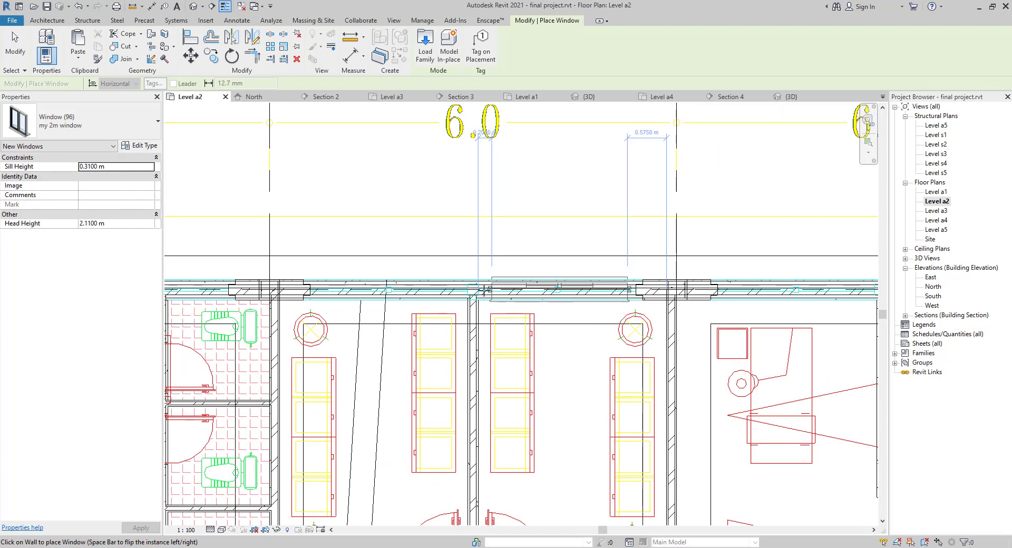
left_click(484, 290)
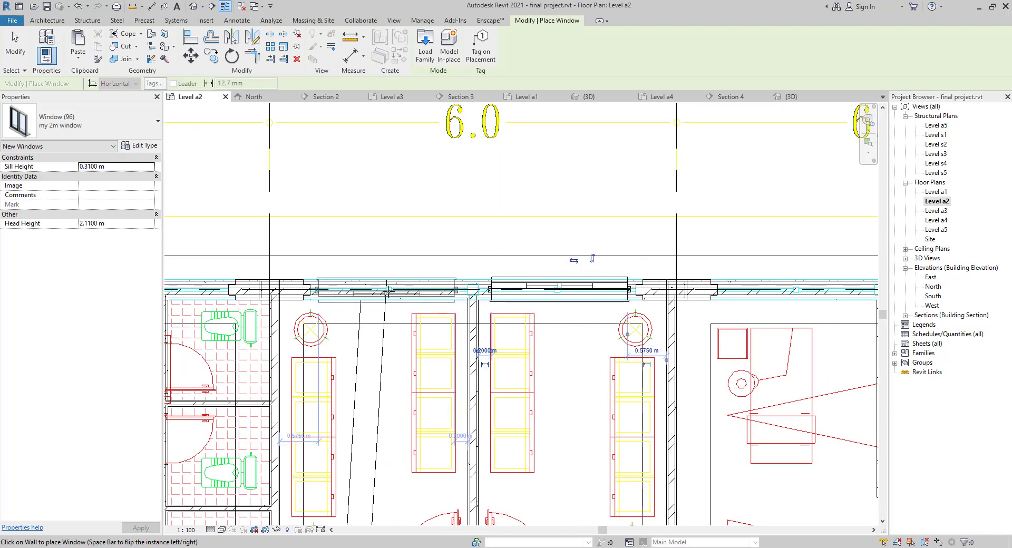
left_click(395, 291)
middle_click_drag(809, 349, 576, 355)
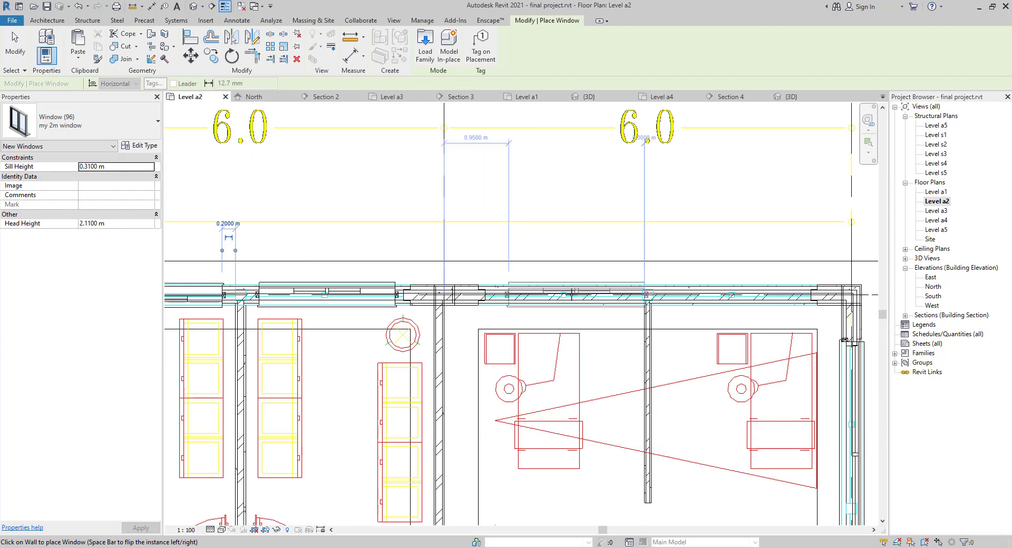
left_click(569, 293)
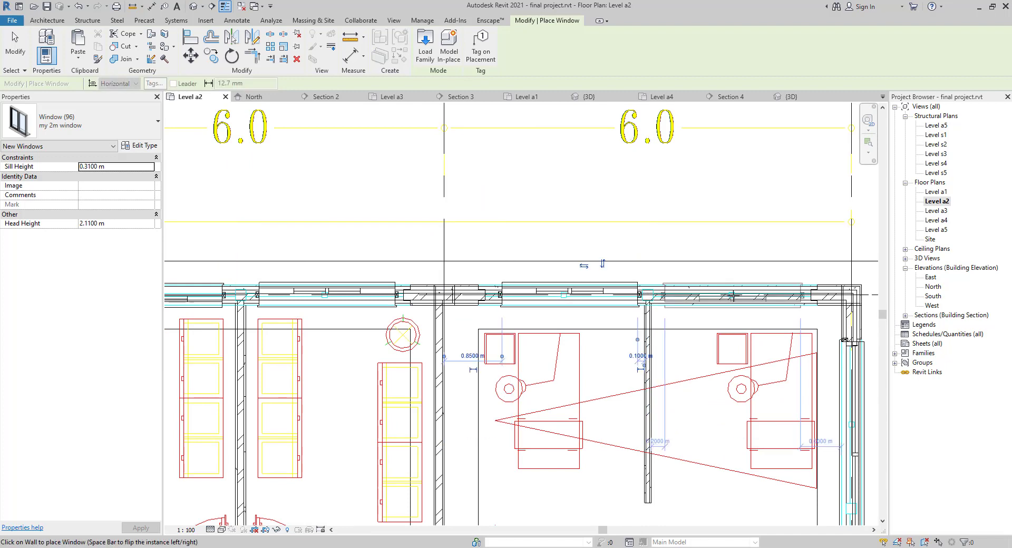
key("Escape")
key("Escape")
- Shift the my 2m window beside the upper corner office's partition slightly farther away from that partition
left_click(605, 294)
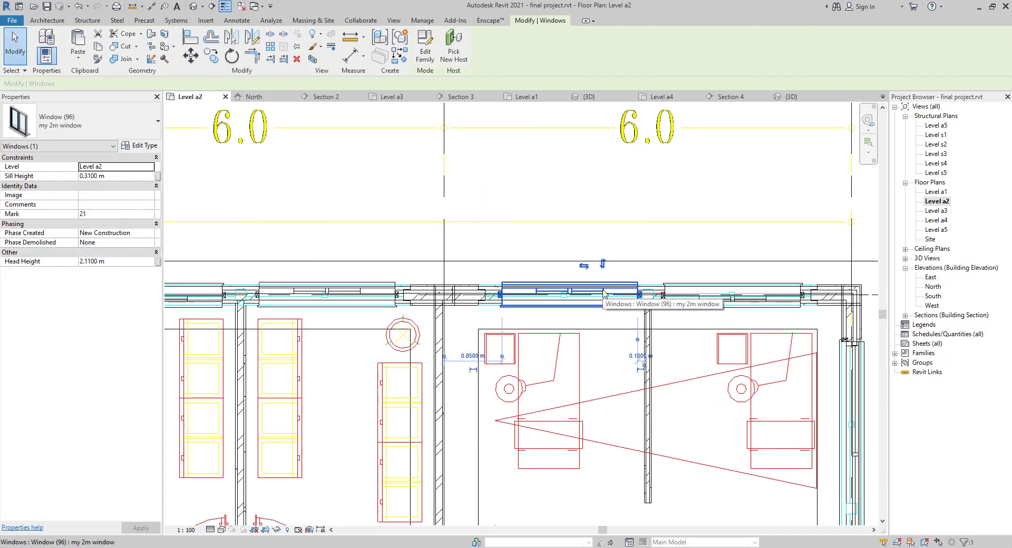
left_click_drag(605, 293, 600, 293)
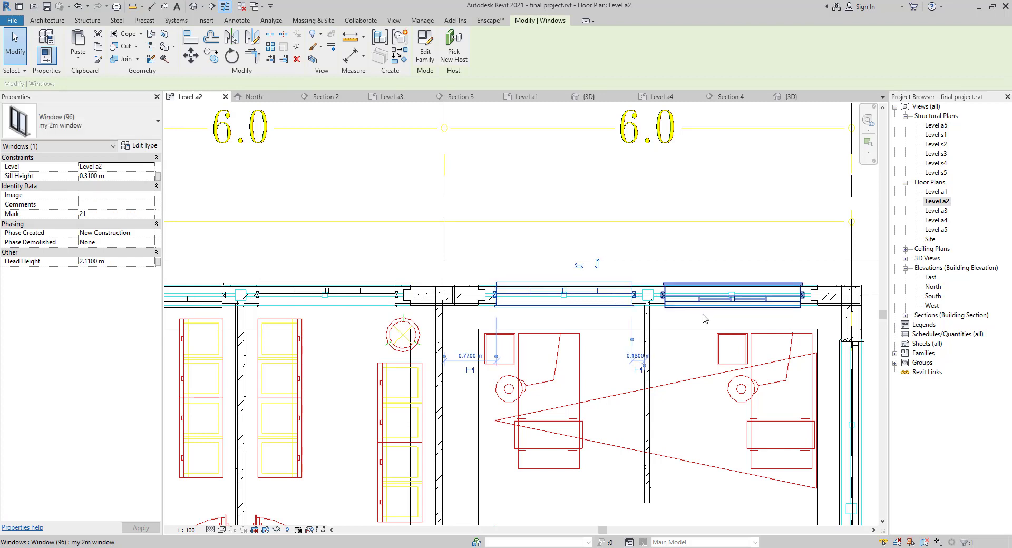
key("Left")
- Display the Level a2 plan in the Shaded visual style at the lower exterior wall's corner bay
scroll(704, 317, "down", 3)
scroll(428, 361, "down", 1)
middle_click_drag(428, 360, 416, 273)
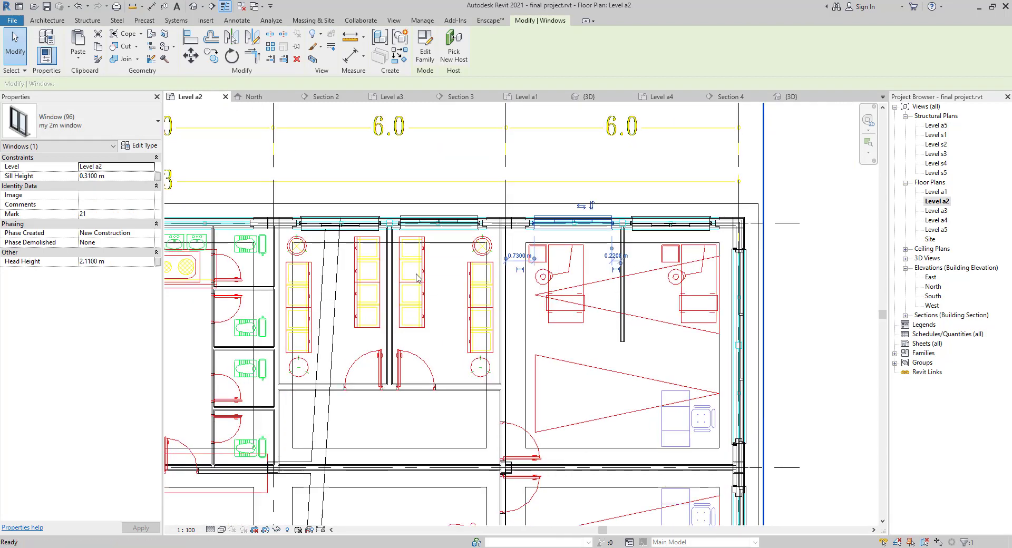
scroll(639, 416, "down", 1)
middle_click_drag(639, 415, 481, 318)
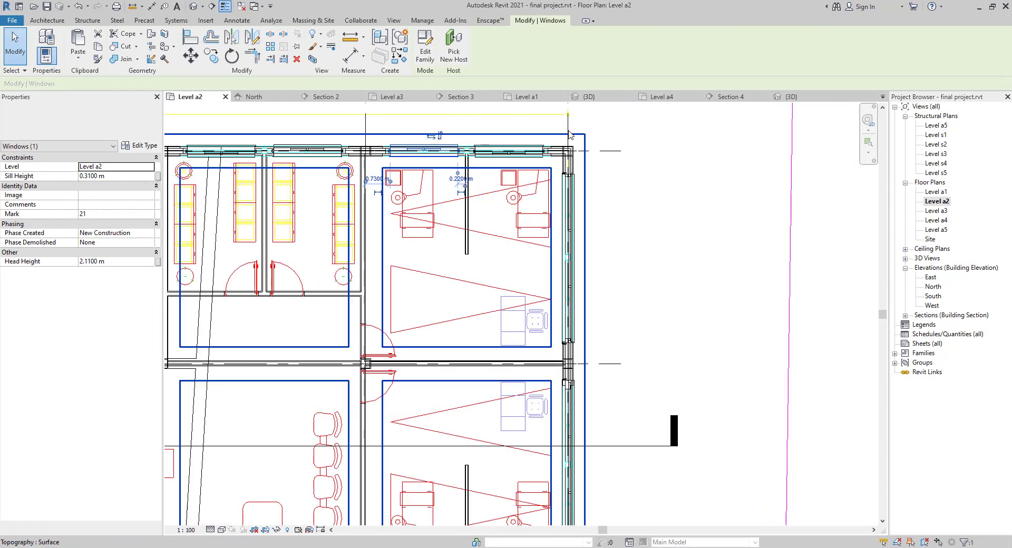
scroll(476, 128, "up", 3)
scroll(479, 405, "down", 1)
middle_click_drag(478, 406, 623, 221)
middle_click_drag(516, 366, 527, 222)
middle_click_drag(540, 494, 534, 320)
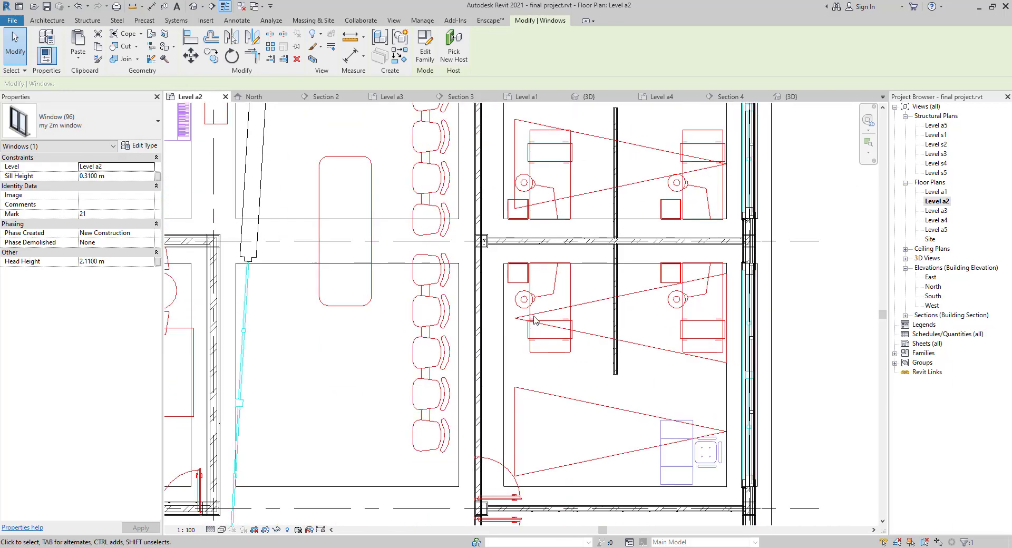
scroll(587, 254, "down", 3)
middle_click_drag(588, 254, 570, 146)
middle_click_drag(603, 366, 601, 226)
scroll(629, 330, "up", 4)
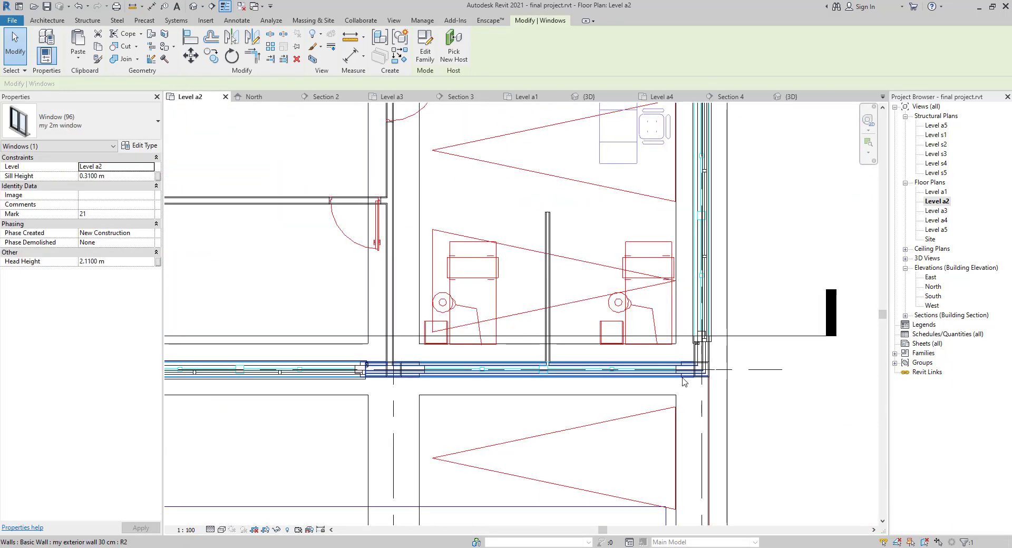
scroll(684, 381, "up", 4)
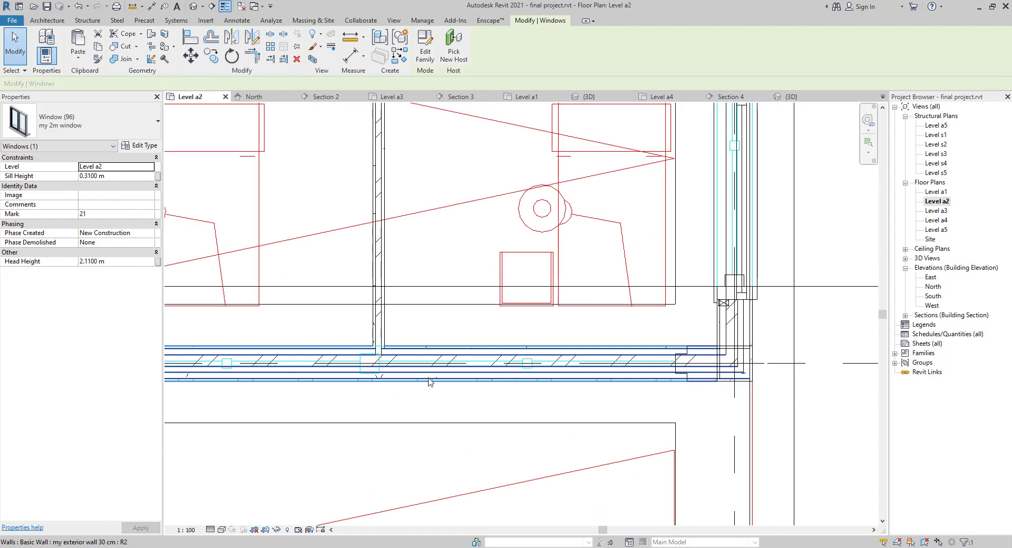
left_click(220, 532)
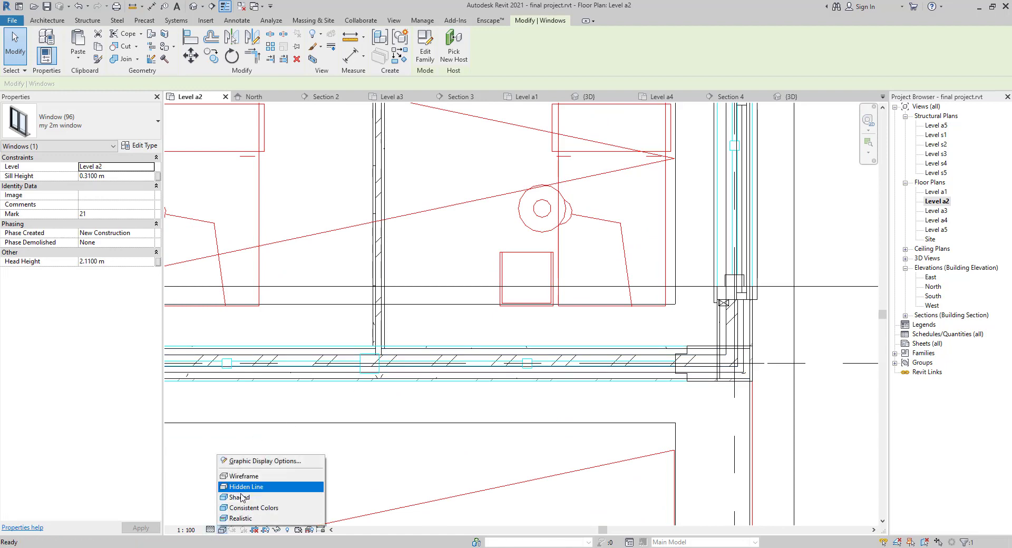
left_click(244, 499)
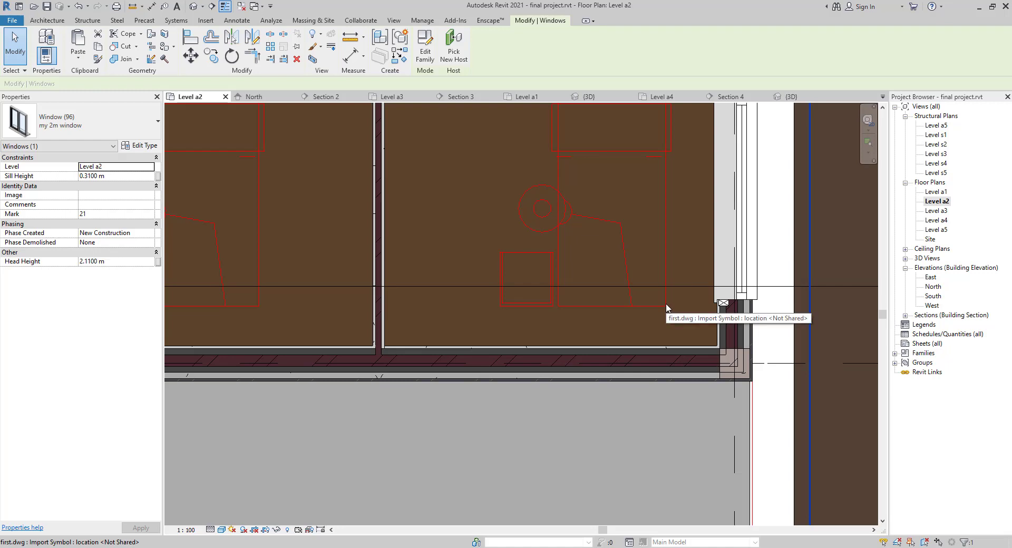
- Place two my 2m windows in the lower exterior wall's corner bay, one on each side of the partition
key("w")
key("n")
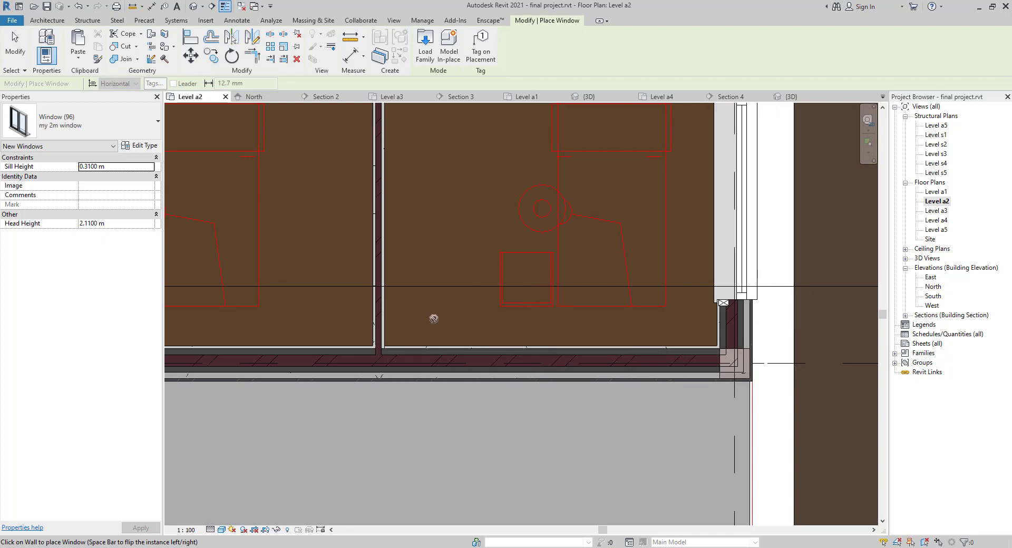
left_click(551, 362)
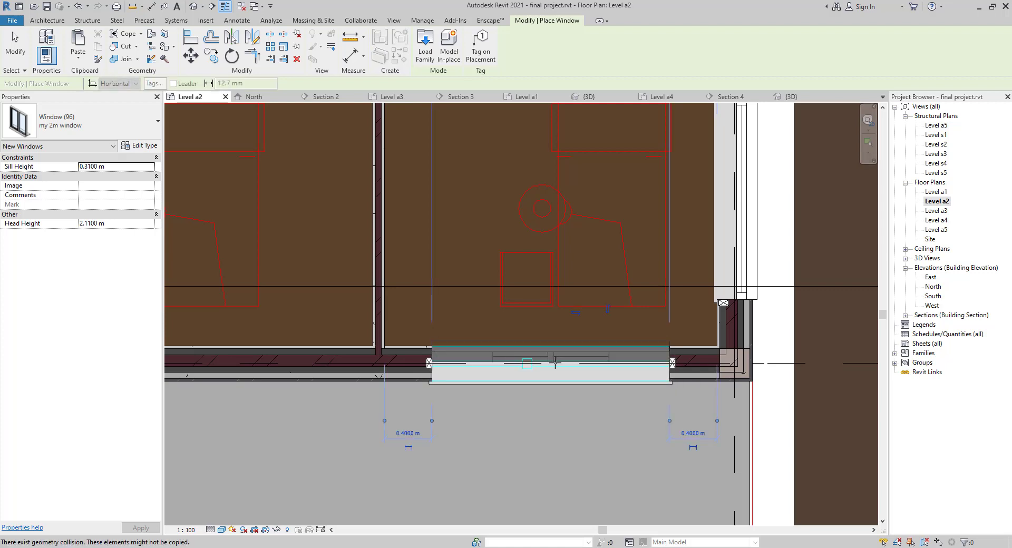
left_click(691, 434)
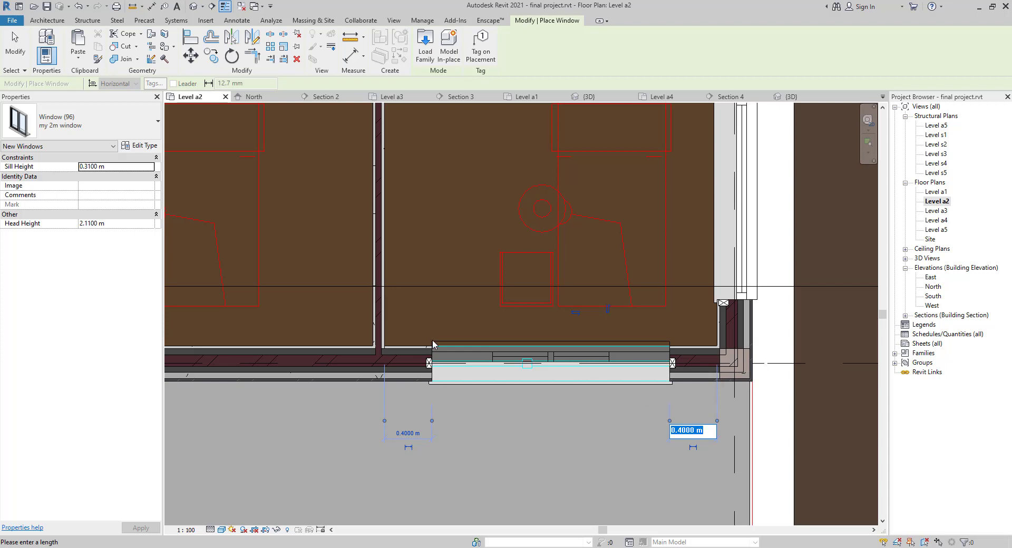
key("Escape")
scroll(414, 344, "down", 5)
middle_click_drag(333, 347, 530, 350)
scroll(529, 353, "up", 4)
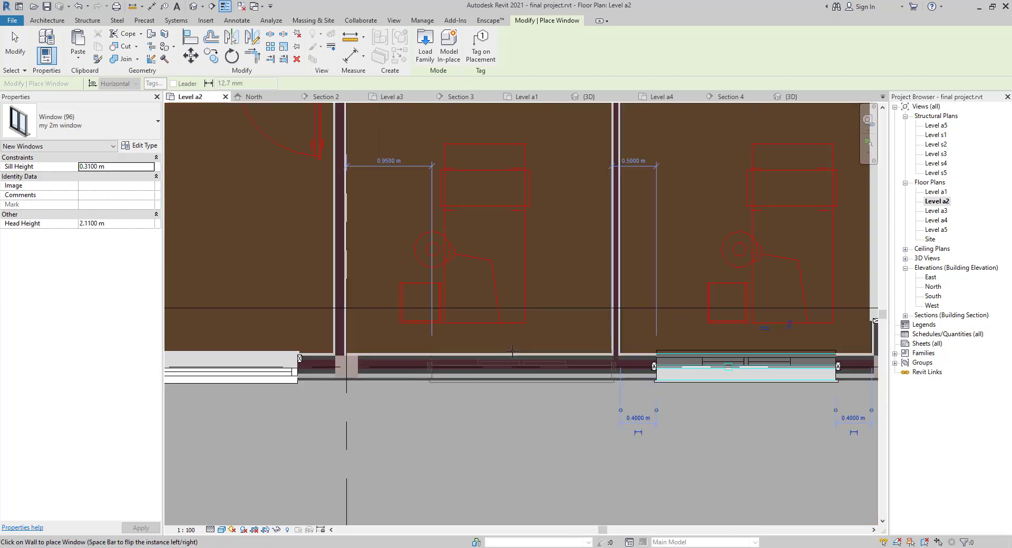
left_click(481, 375)
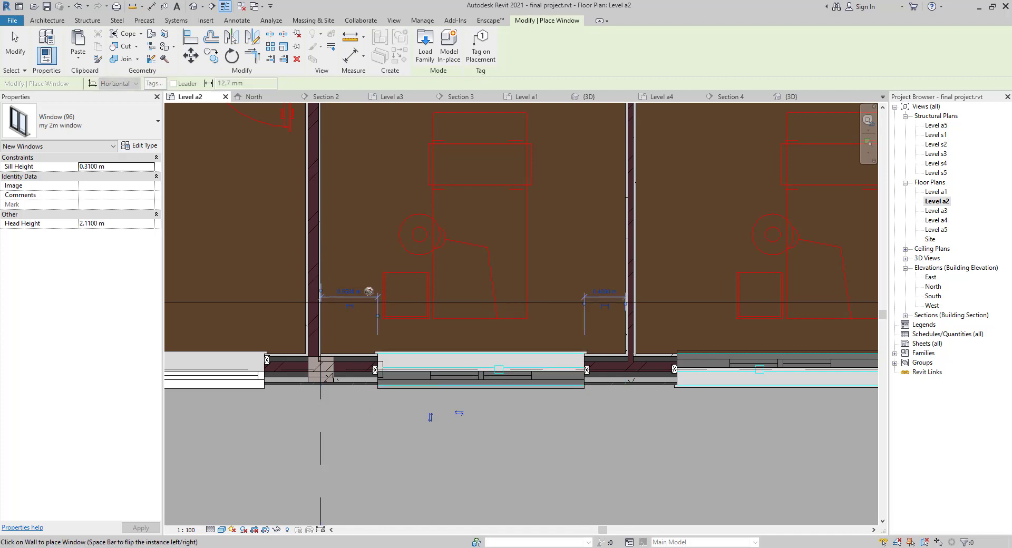
- Review the window placement along the upper, side and lower exterior walls of the Level a2 plan
scroll(339, 362, "down", 4)
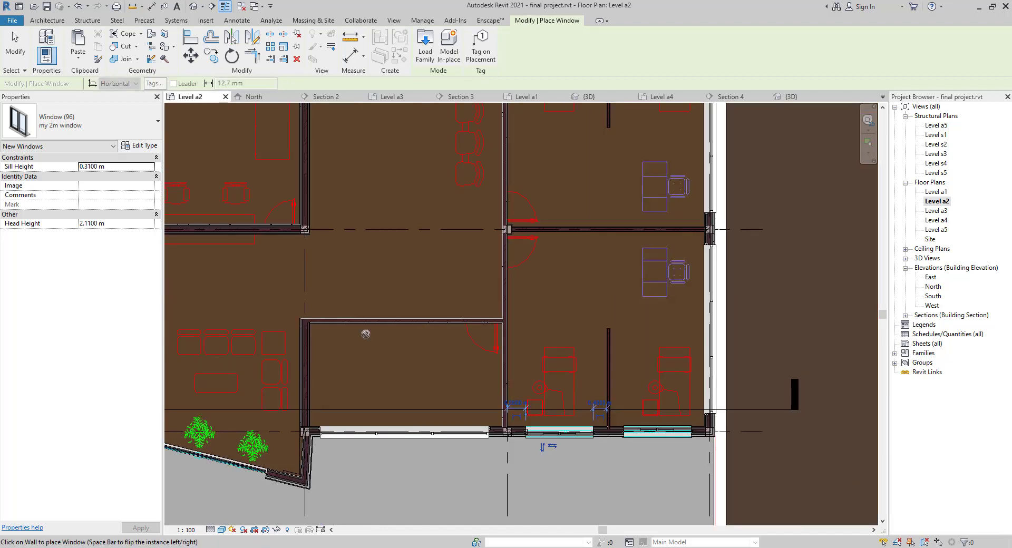
middle_click_drag(366, 333, 705, 533)
middle_click_drag(409, 364, 254, 535)
middle_click_drag(667, 450, 454, 351)
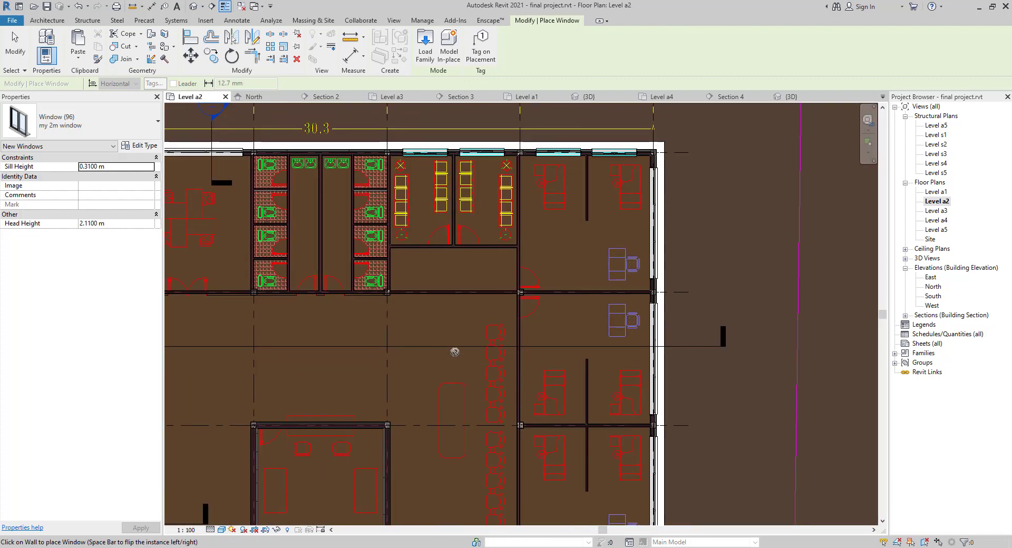
middle_click_drag(489, 467, 521, 310)
key("Escape")
middle_click_drag(563, 424, 501, 217)
scroll(479, 316, "up", 1)
scroll(480, 318, "up", 1)
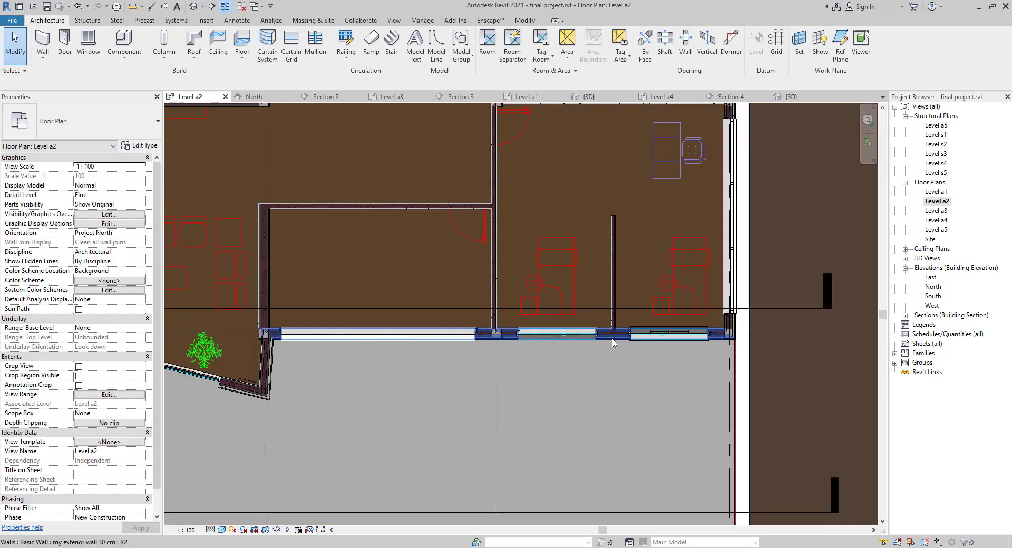
- Check the sill height and type dimensions of the my 5m window in the lower wall as a reference
left_click(579, 343)
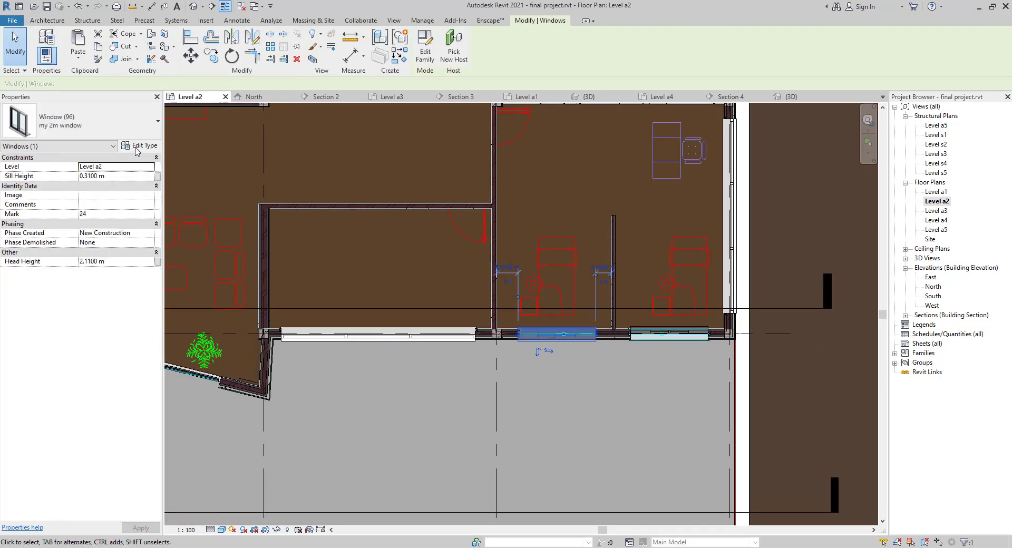
left_click(318, 348)
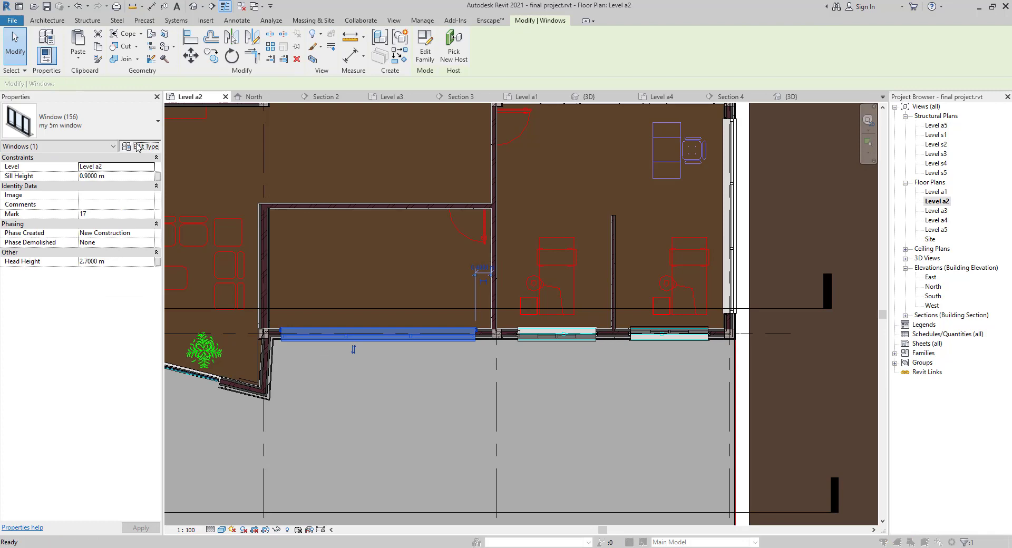
left_click(138, 146)
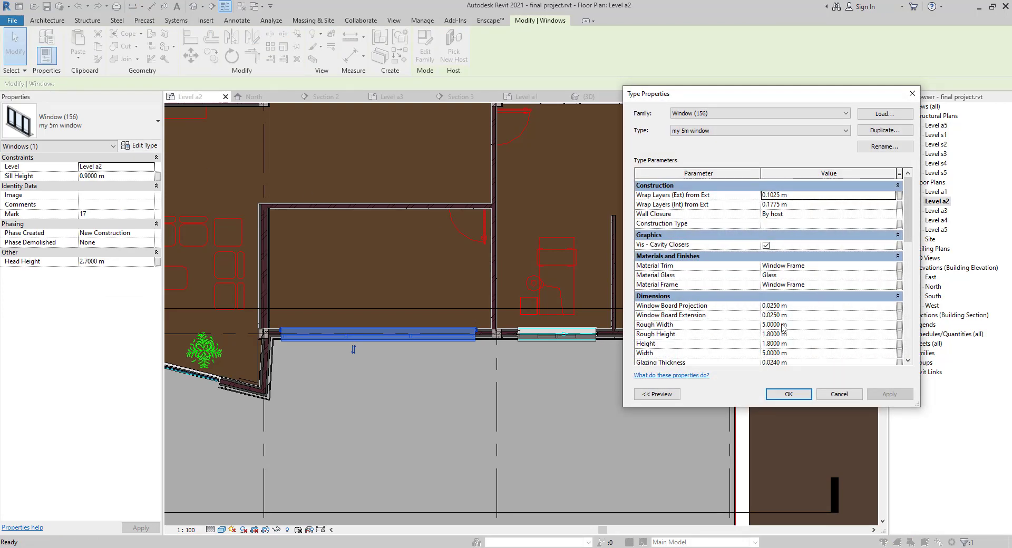
left_click(839, 395)
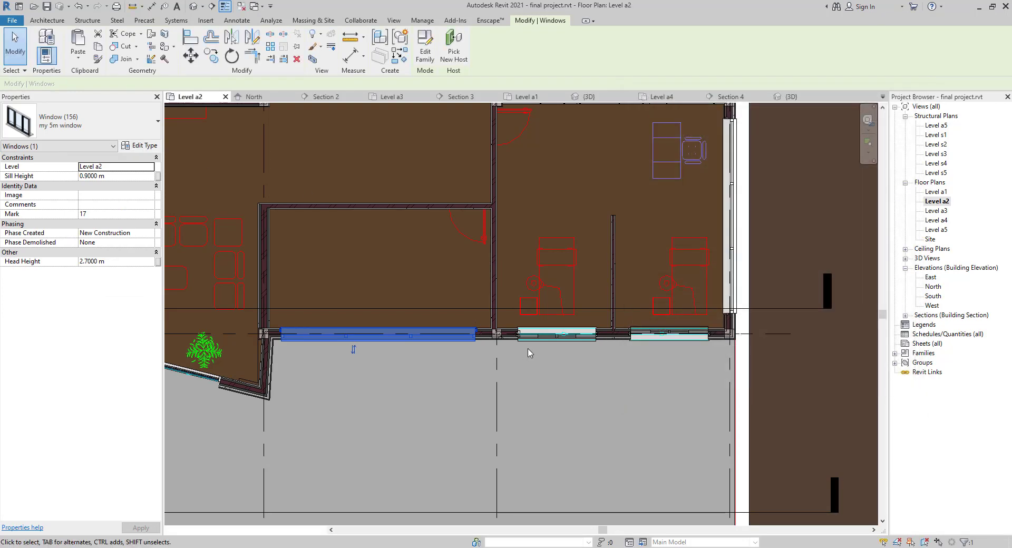
- Select all my 2m window instances visible in the view and set their sill height to 0.9 m
left_click(556, 336)
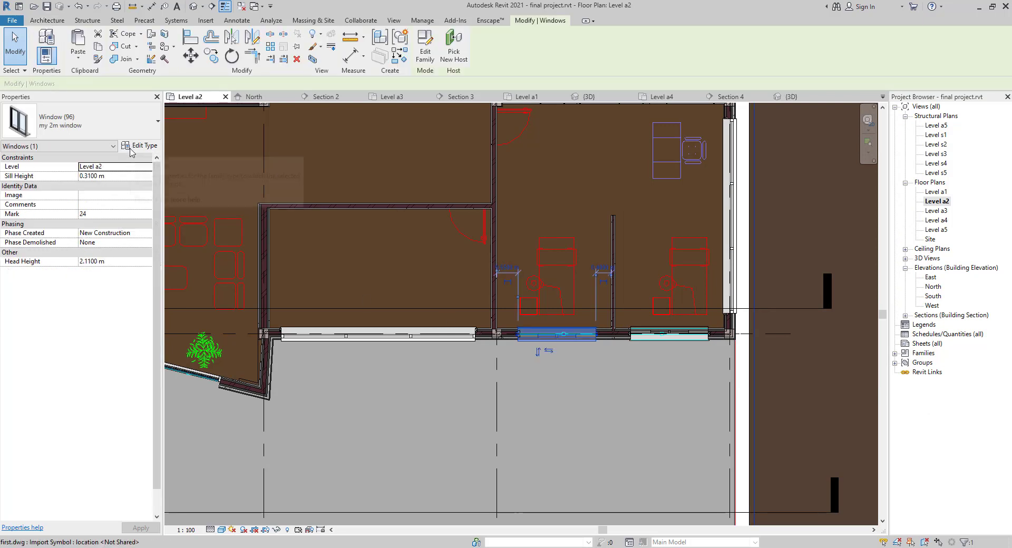
left_click(113, 177)
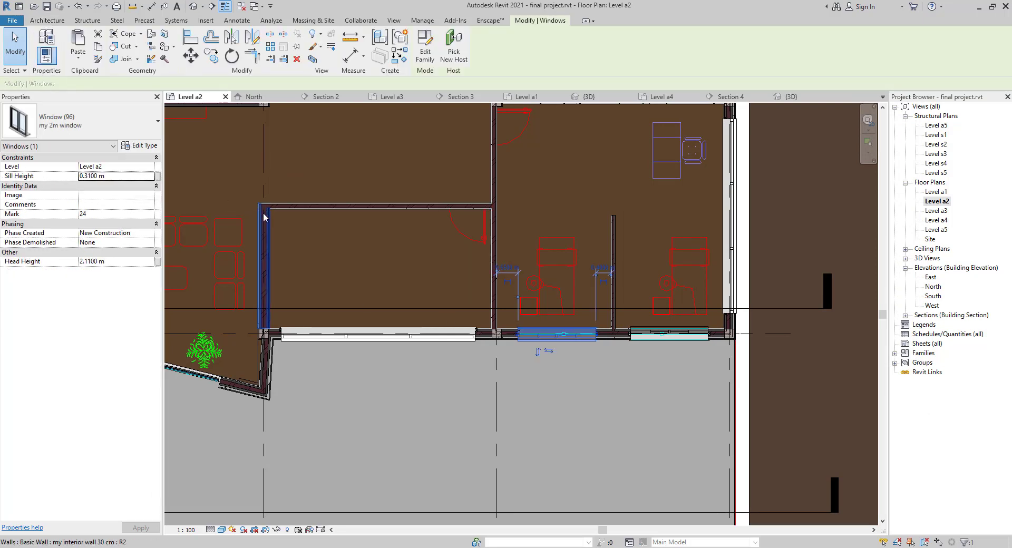
left_click(140, 177)
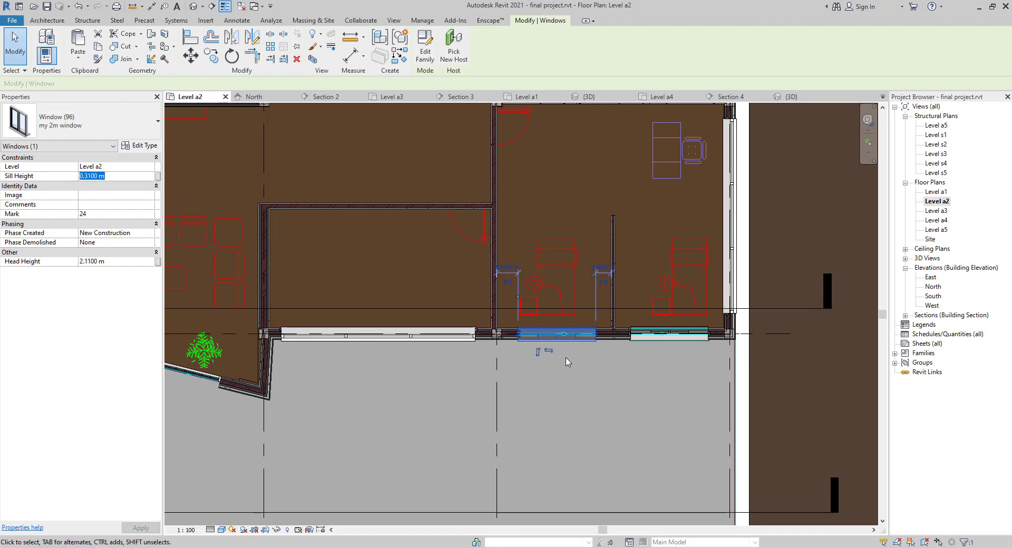
left_click(565, 360)
left_click(559, 340)
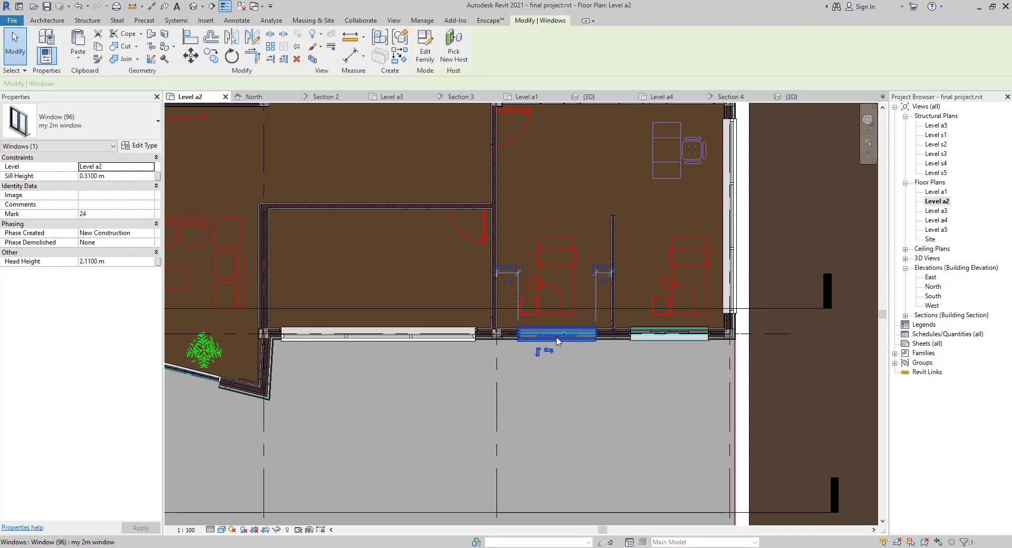
right_click(558, 340)
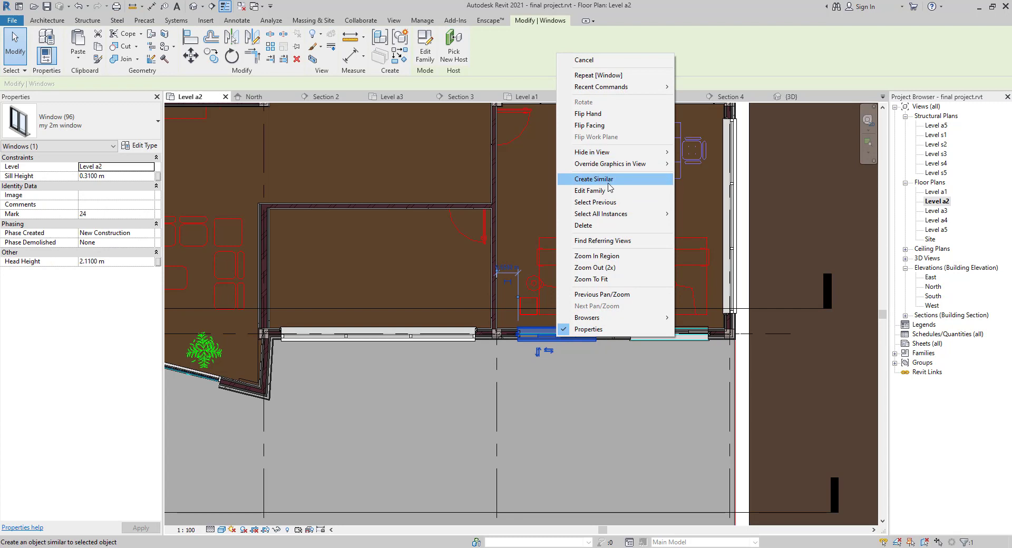
mouse_move(633, 214)
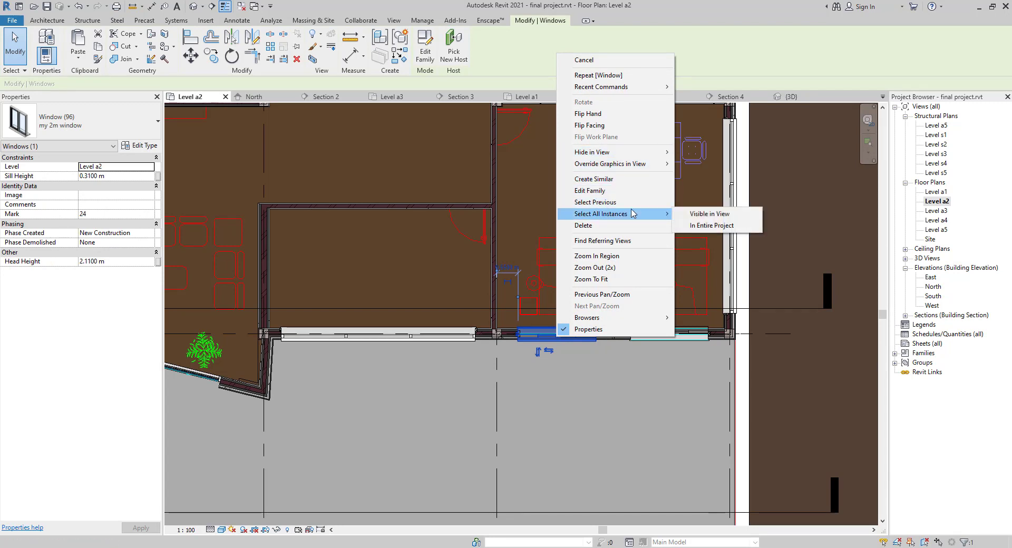
left_click(698, 215)
left_click(152, 178)
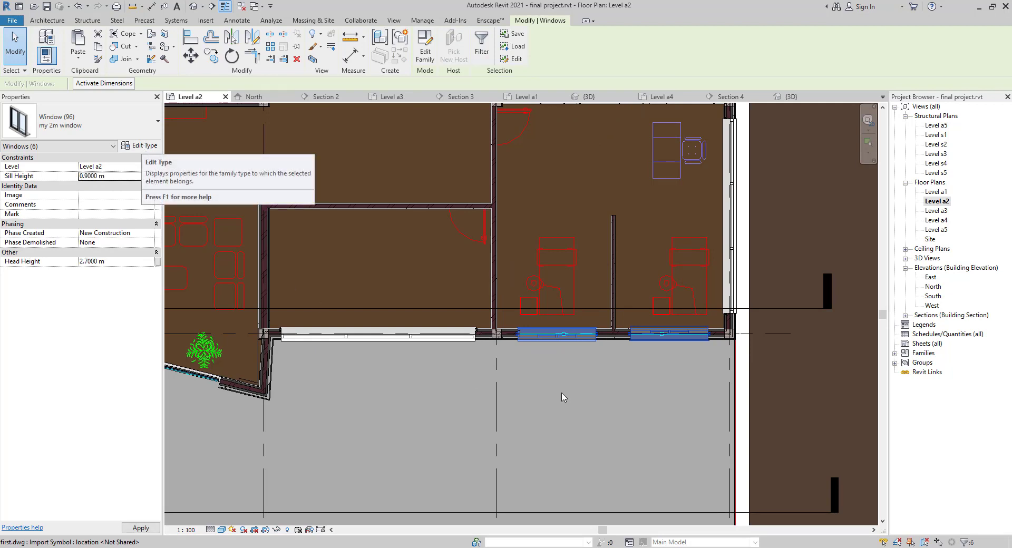
- Check the dimensions of the my 2m window type in its type properties and close them without changes
scroll(472, 301, "down", 3)
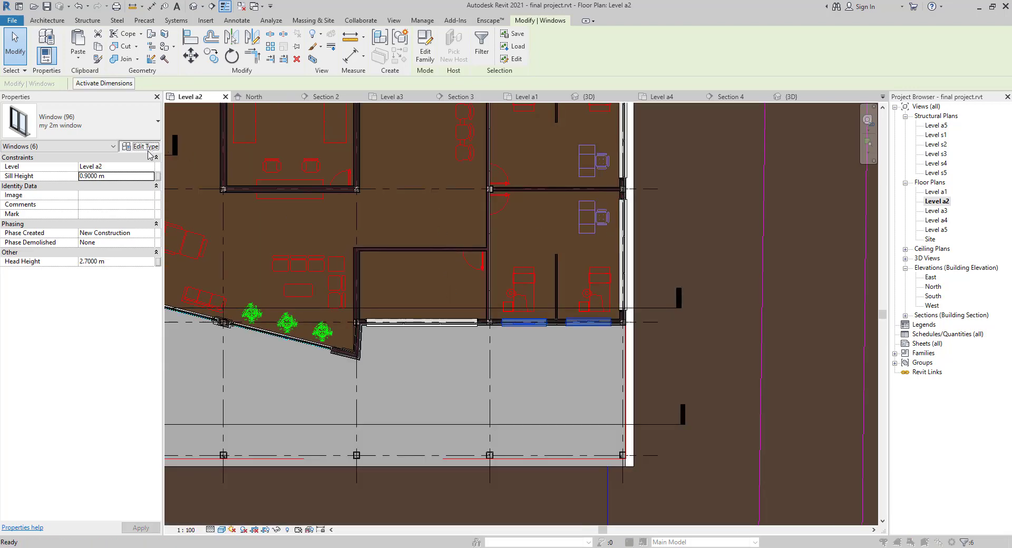
left_click(140, 146)
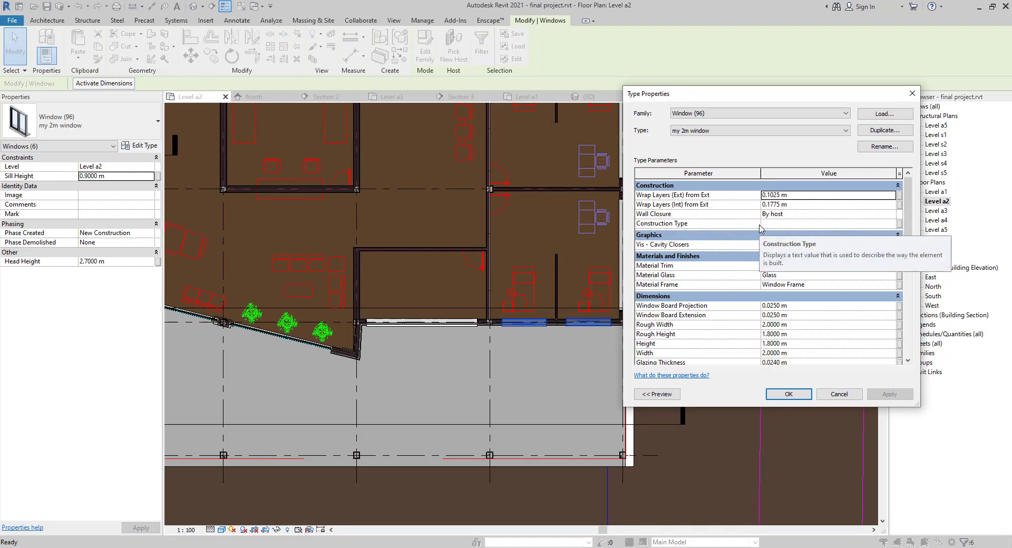
left_click(797, 334)
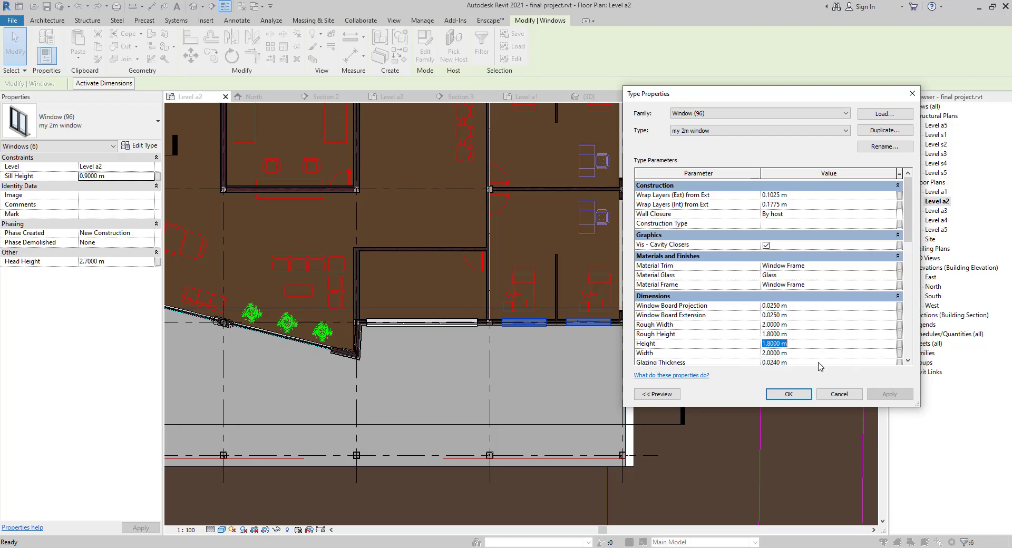
left_click(841, 399)
left_click(744, 348)
- Flip the outward-offset my 2m window in the lower wall's corner bay so its glazing lines up with the neighbouring window
scroll(516, 239, "down", 2)
middle_click_drag(517, 240, 618, 397)
scroll(618, 397, "up", 5)
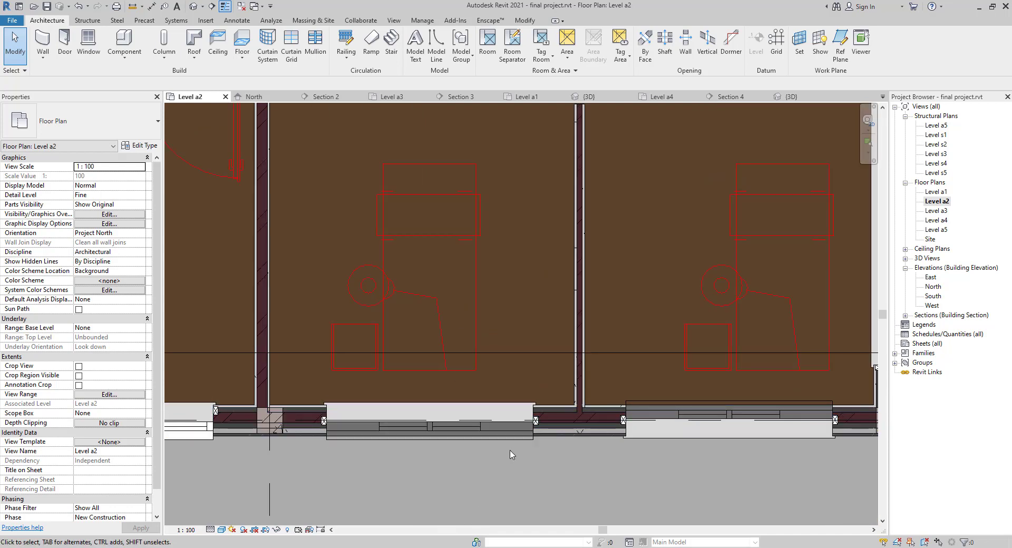
middle_click_drag(510, 454, 403, 400)
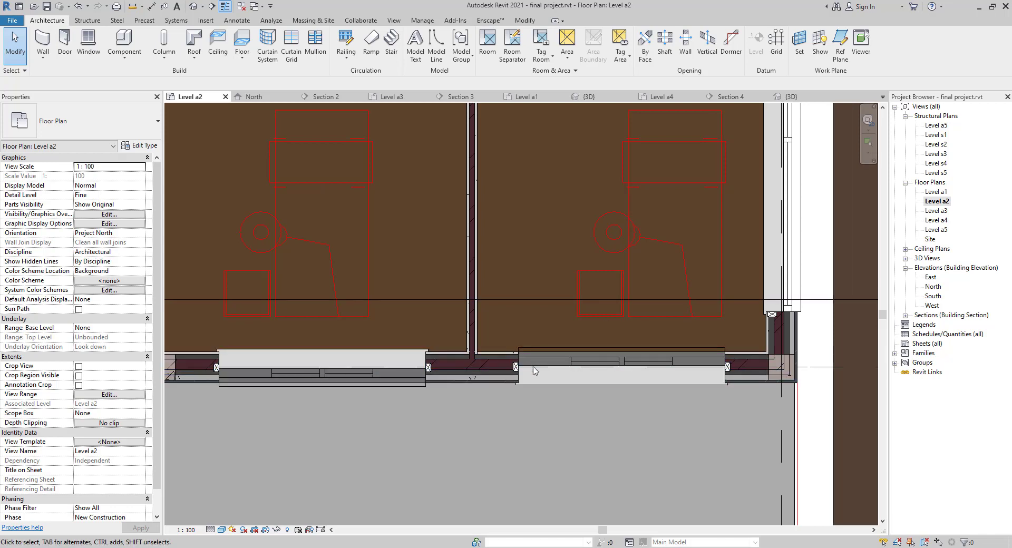
left_click(390, 387)
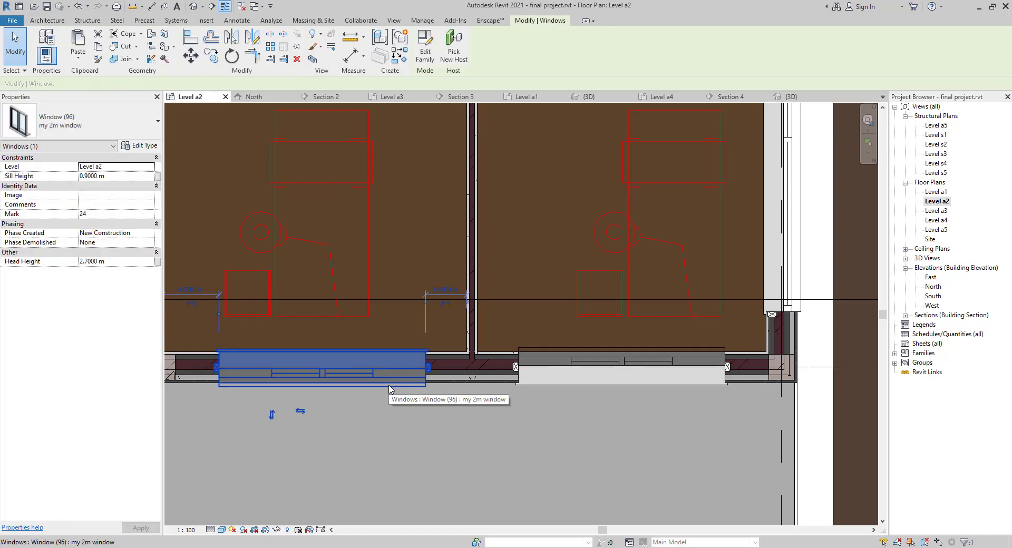
key("space")
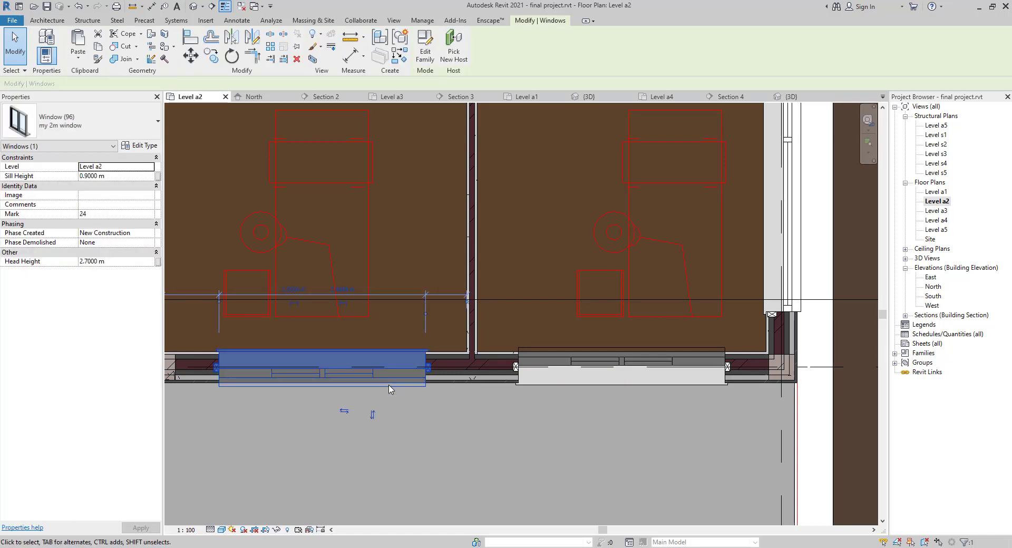
left_click(339, 402)
left_click(348, 375)
key("space")
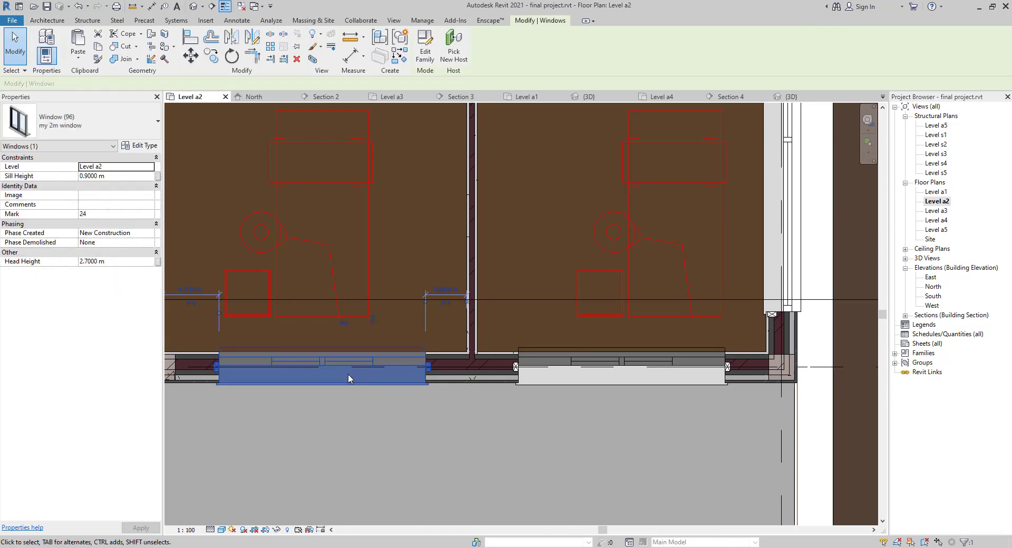
scroll(517, 390, "down", 2)
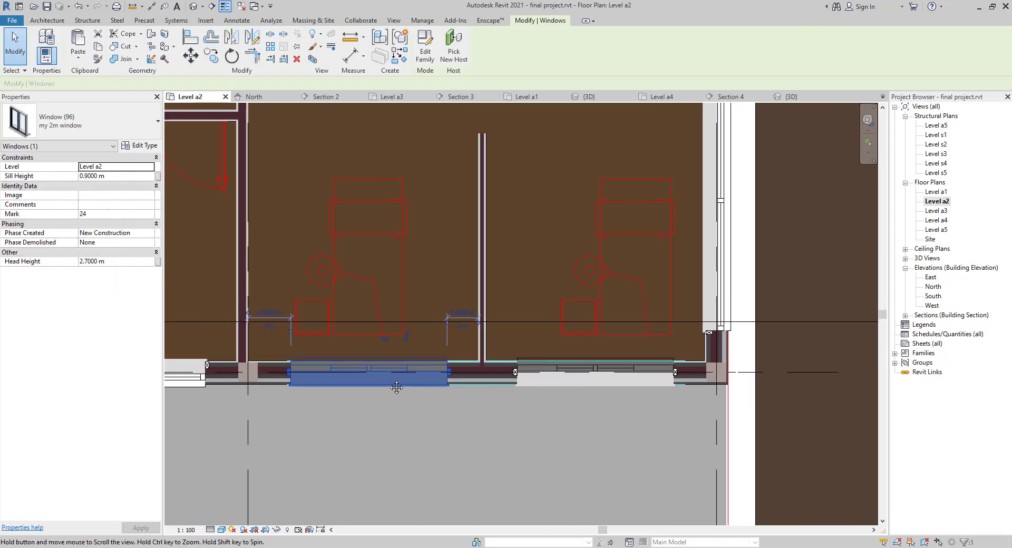
left_click(407, 337)
left_click(407, 418)
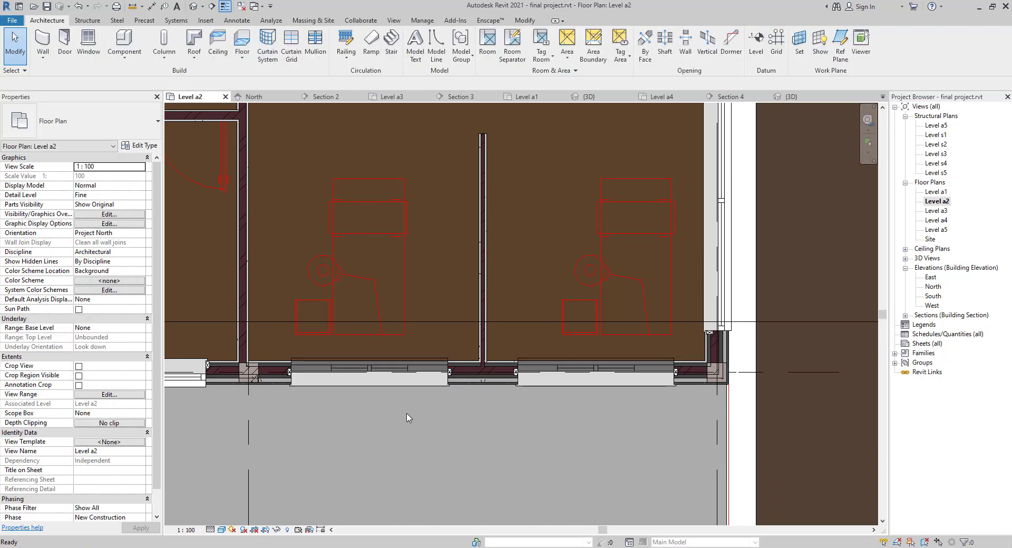
- Flip the misaligned my 2m window in the upper wall's corner bay so its facing matches the window across the partition
scroll(406, 417, "down", 3)
scroll(353, 373, "down", 1)
middle_click_drag(381, 251, 420, 466)
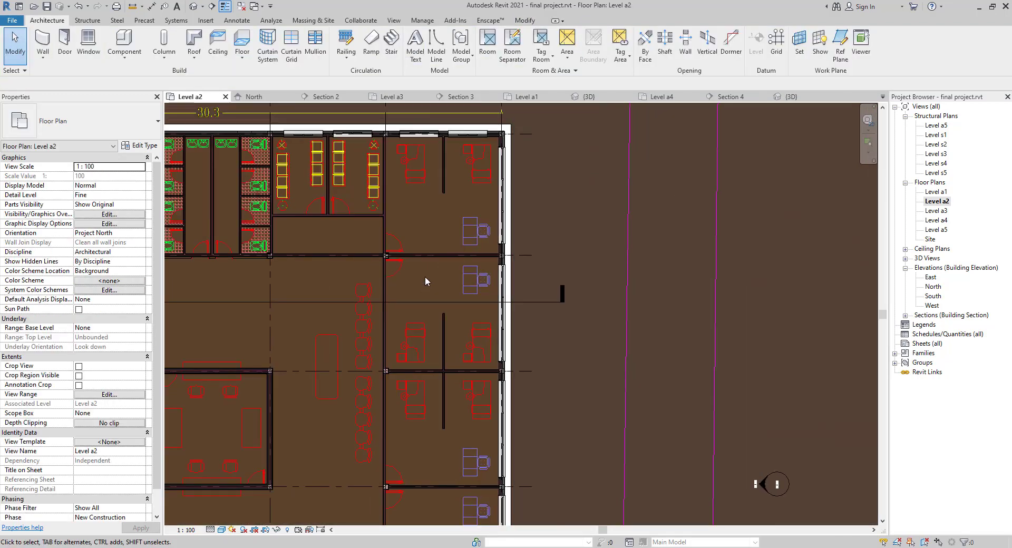
middle_click_drag(481, 151, 614, 231)
scroll(603, 211, "up", 8)
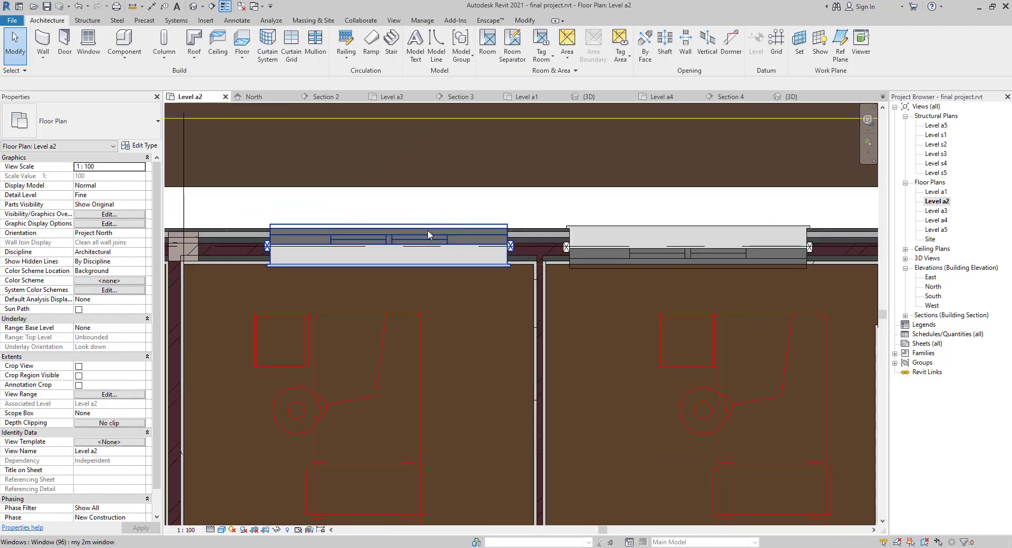
left_click(428, 232)
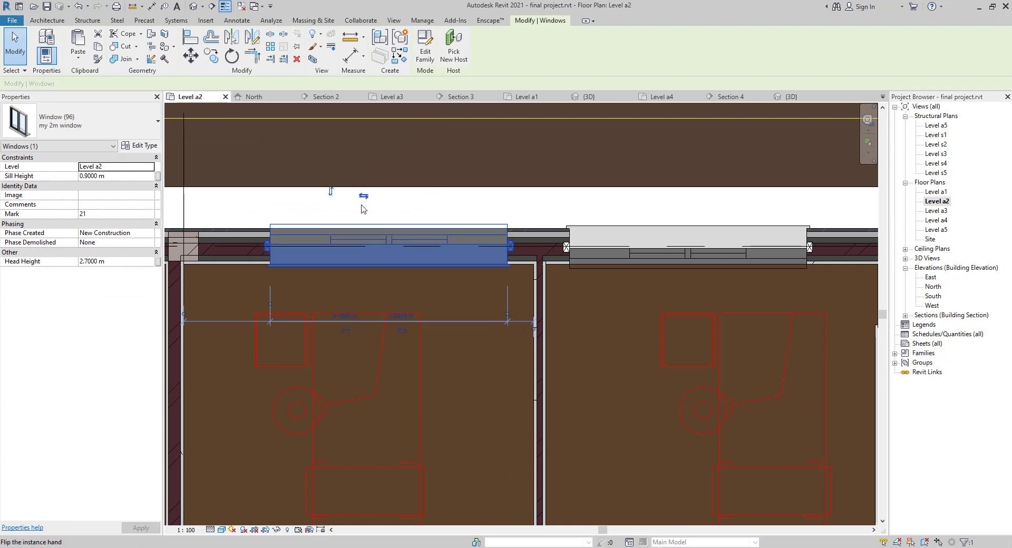
key("space")
- Flip the my 2m window in the upper wall just before grid E to match the facing of the adjacent windows
scroll(353, 285, "down", 2)
middle_click_drag(353, 285, 649, 295)
middle_click_drag(386, 255, 400, 265)
left_click(398, 265)
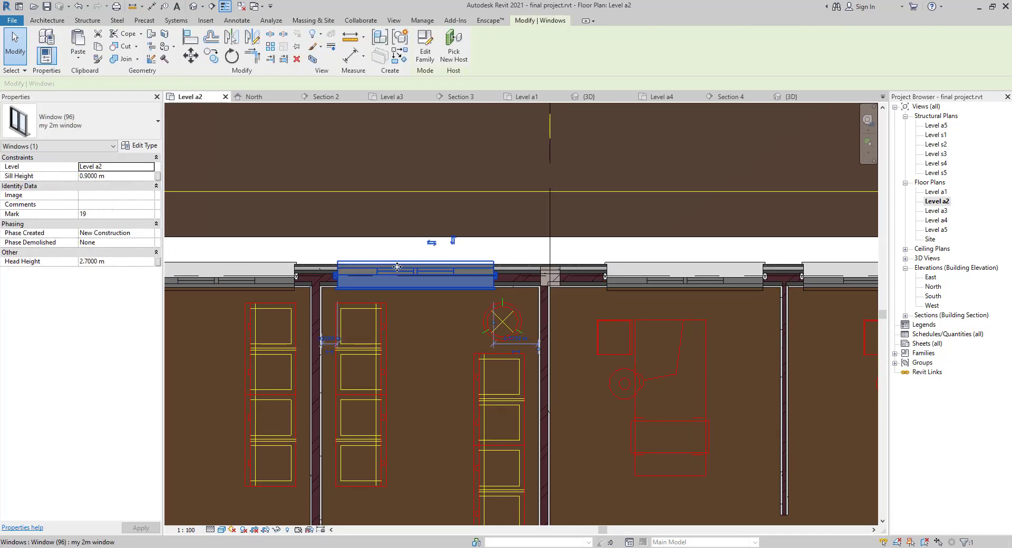
scroll(383, 312, "down", 1)
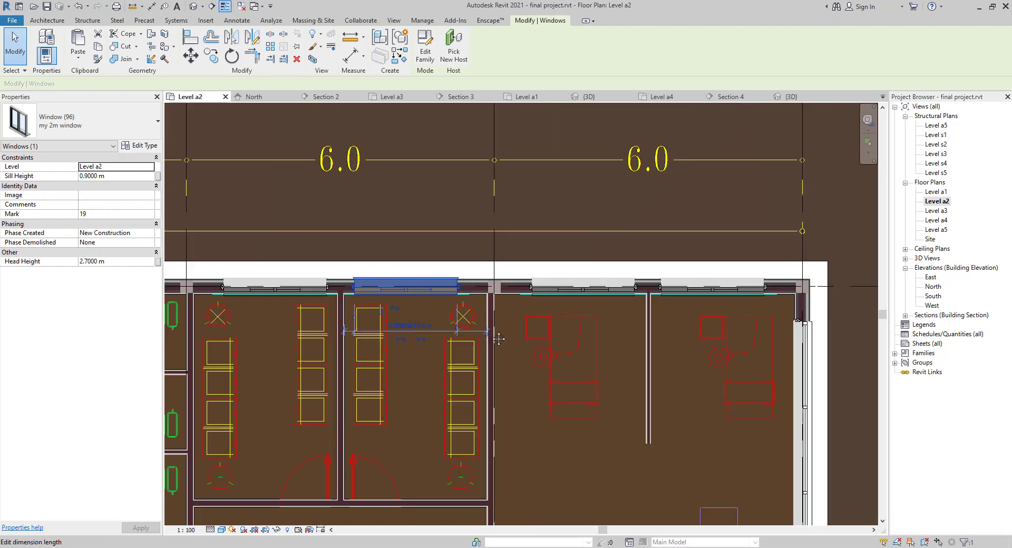
scroll(499, 339, "down", 1)
middle_click_drag(244, 345, 505, 341)
middle_click_drag(300, 363, 536, 354)
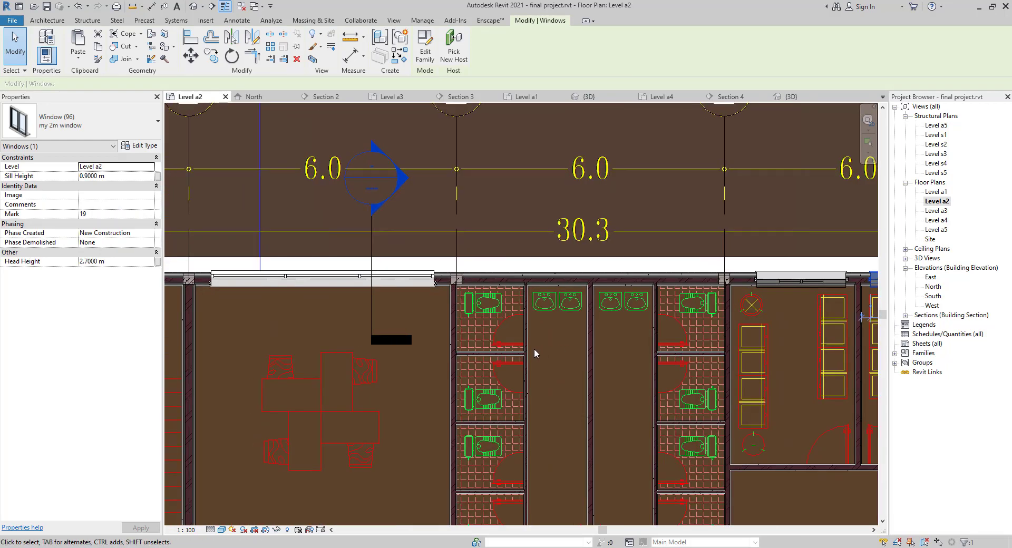
key("Escape")
scroll(535, 354, "down", 2)
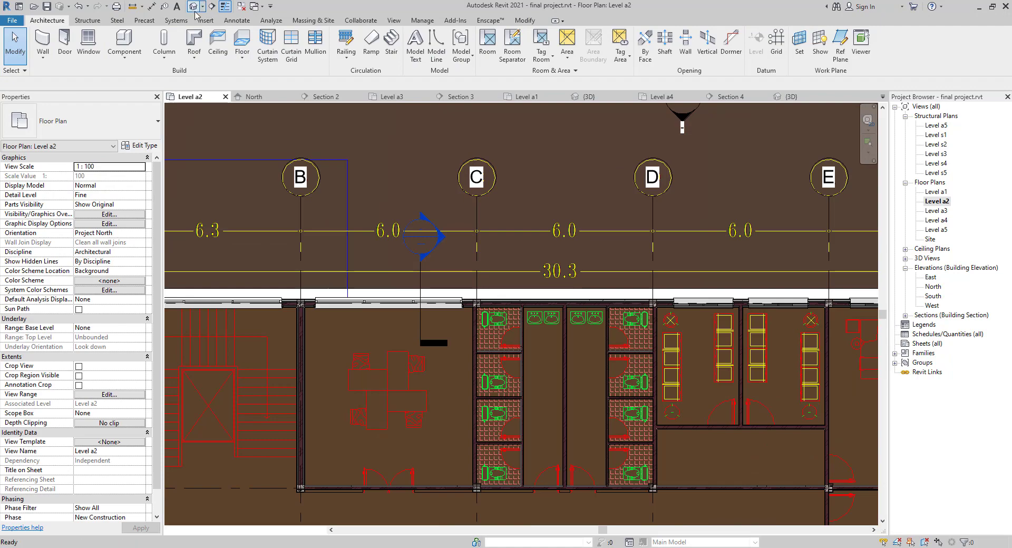
- Examine the placed 2 m windows on the building's rear facade up close in the 3D view
left_click(193, 6)
middle_click_drag(464, 351, 762, 339, "shift")
scroll(782, 369, "up", 2)
middle_click_drag(784, 371, 640, 399, "shift")
scroll(545, 405, "up", 2)
middle_click_drag(703, 445, 551, 488, "shift")
middle_click_drag(224, 395, 723, 323)
scroll(656, 301, "up", 3)
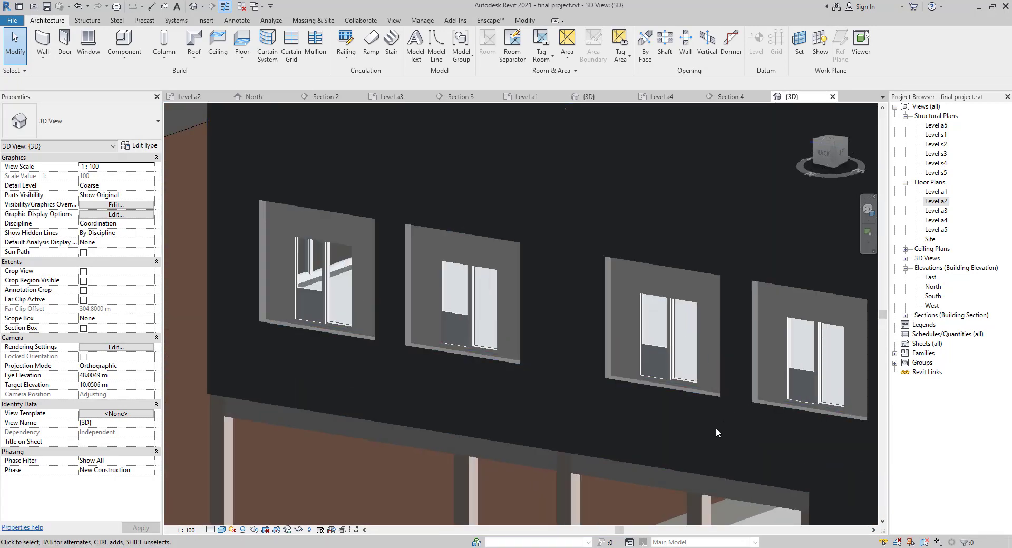
middle_click_drag(711, 434, 574, 420)
scroll(634, 390, "up", 2)
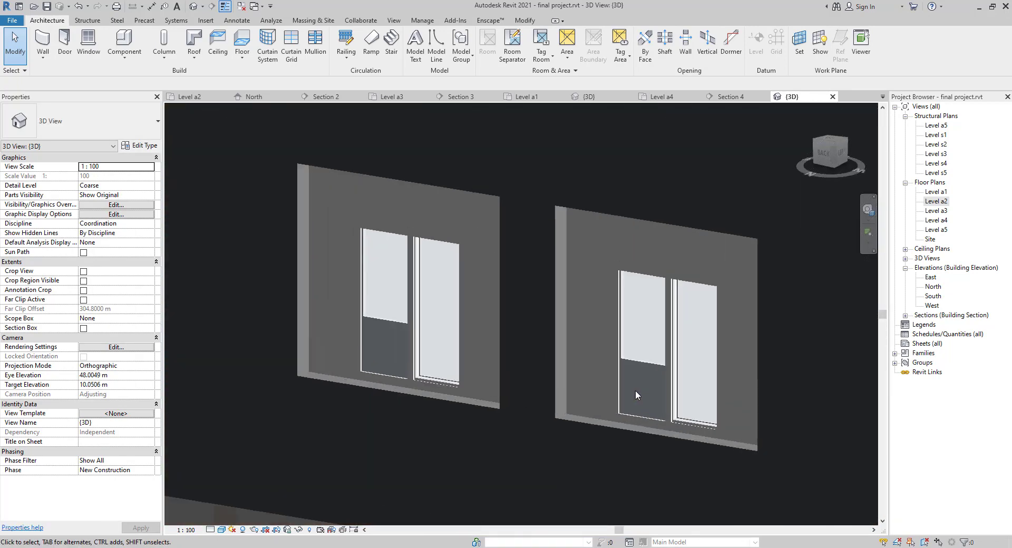
- Check the type dimensions of one my 2m window in the rear facade, including its frame and cavity closer parameters
left_click(663, 423)
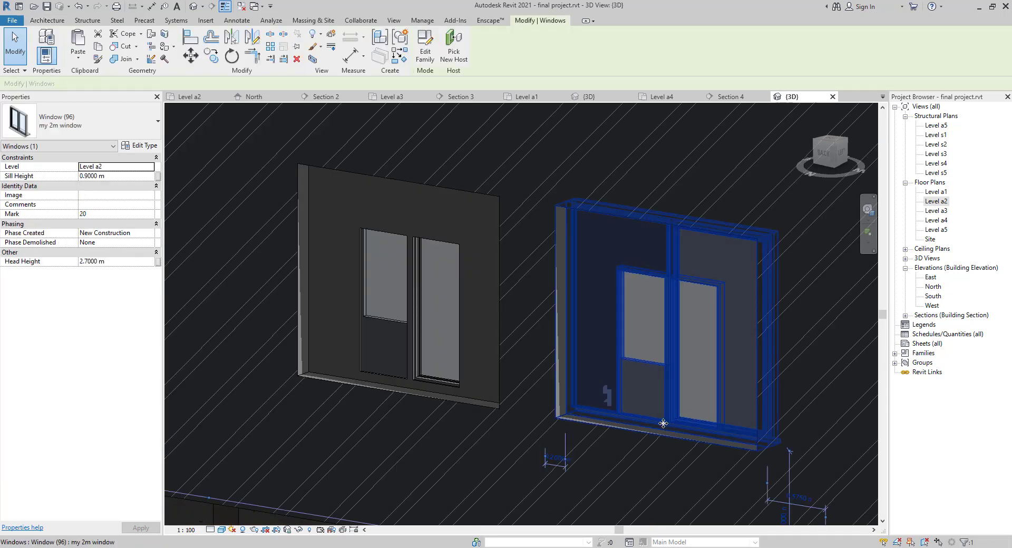
left_click(133, 146)
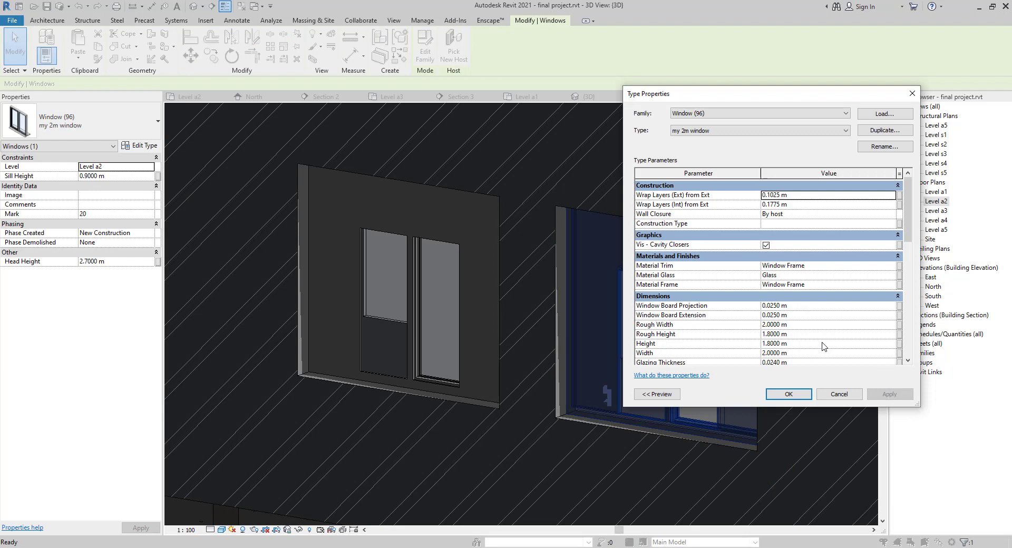
scroll(824, 346, "down", 1)
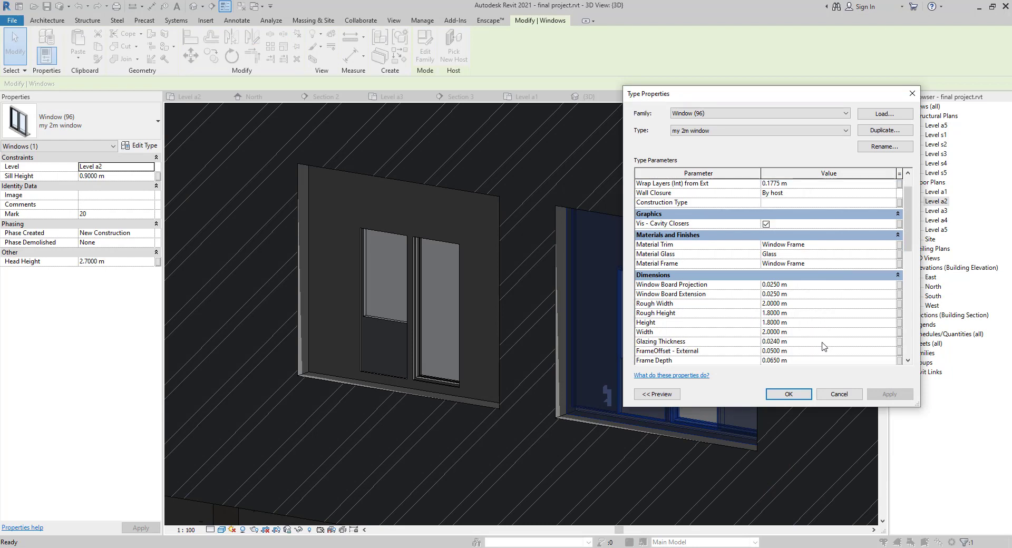
scroll(824, 346, "down", 2)
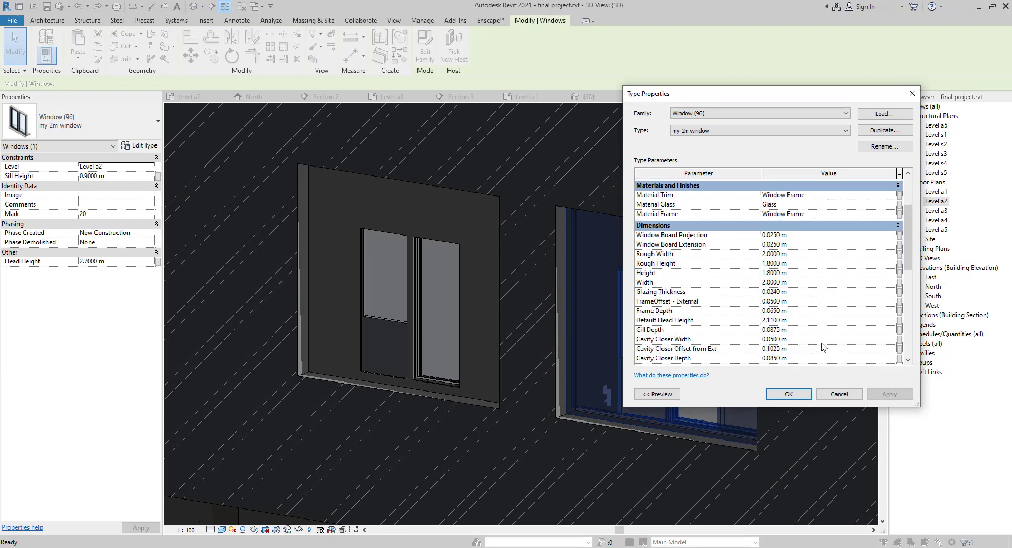
scroll(824, 347, "down", 3)
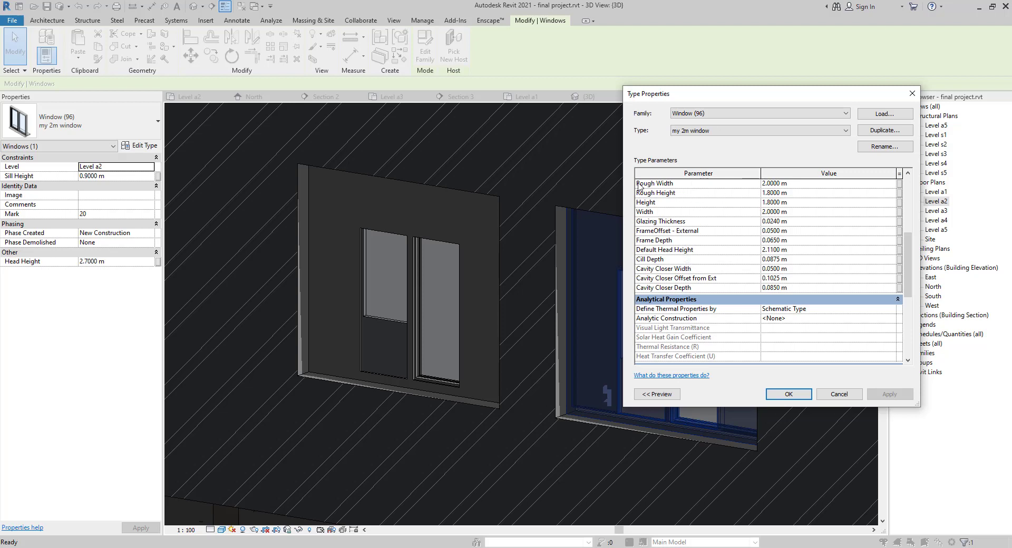
- Try a Rough Width of 0.2 m for the my 2m window type, discard it and return to the Level a2 plan
left_click(797, 185)
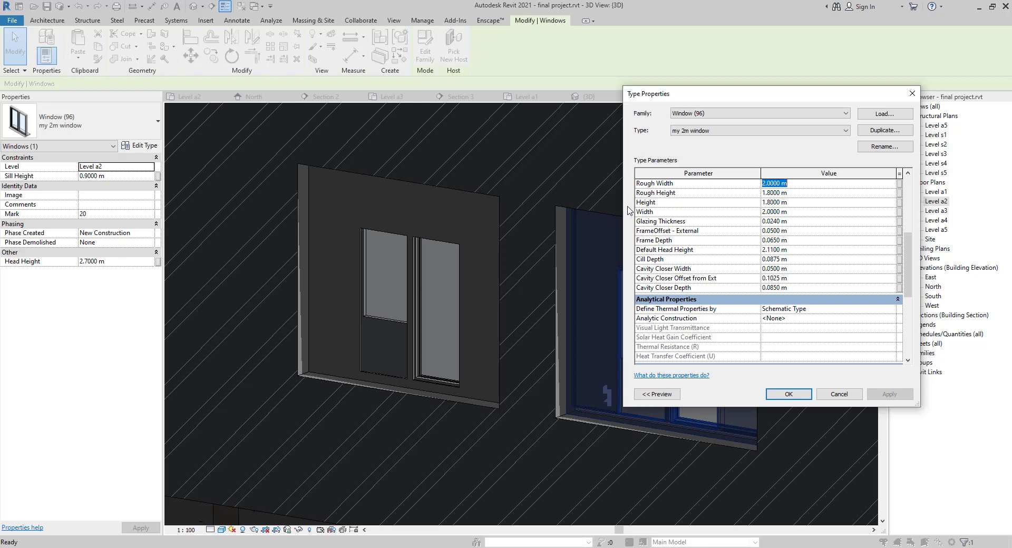
left_click(890, 396)
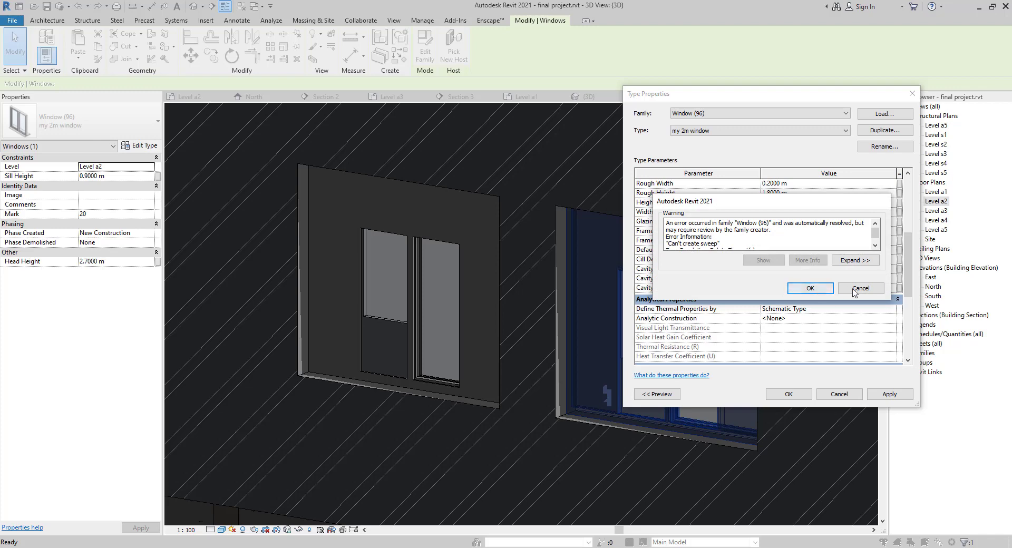
left_click(861, 288)
left_click(840, 394)
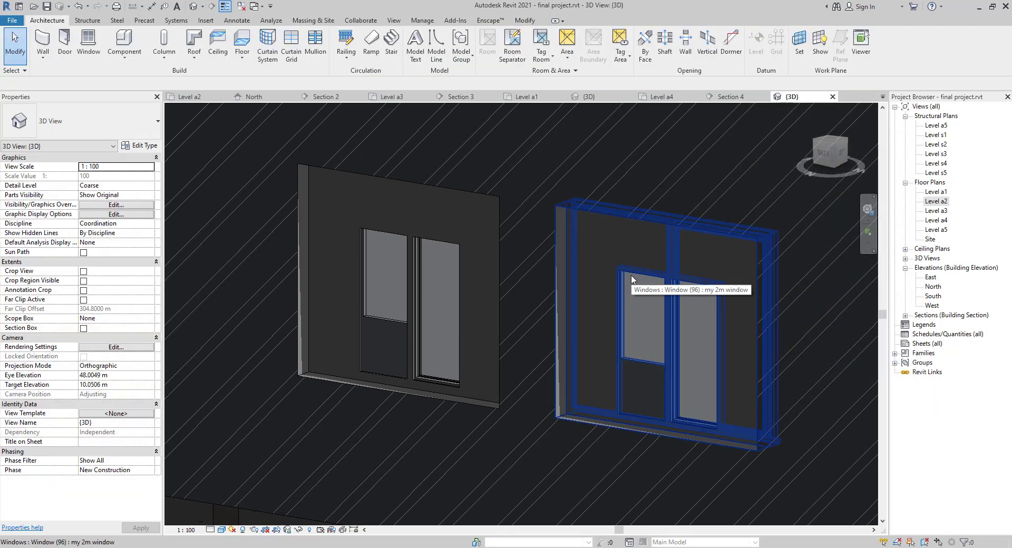
double_click(935, 201)
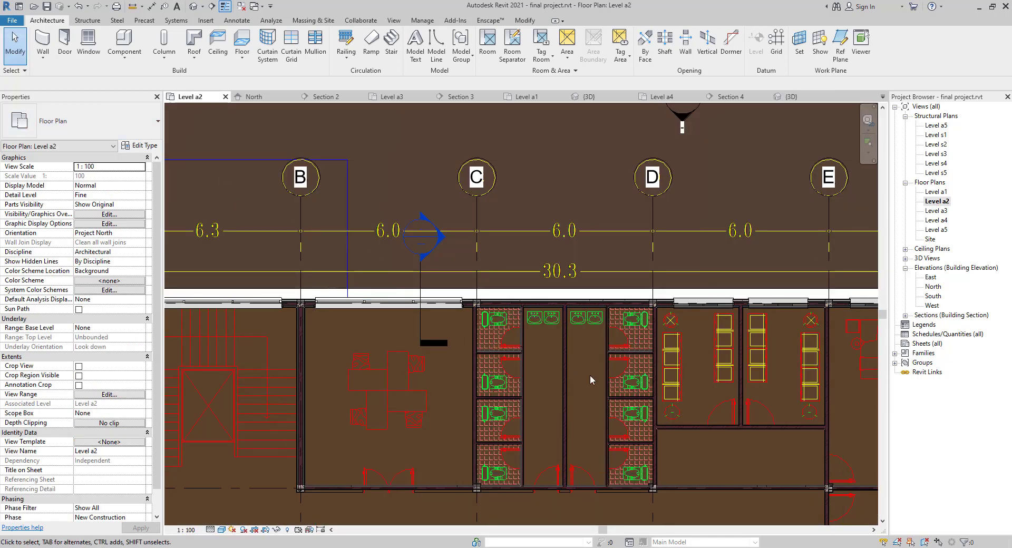
- Place a "my 2m window" of the Window (96) family in the exterior wall along grid line 3, near its west end
left_click(79, 55)
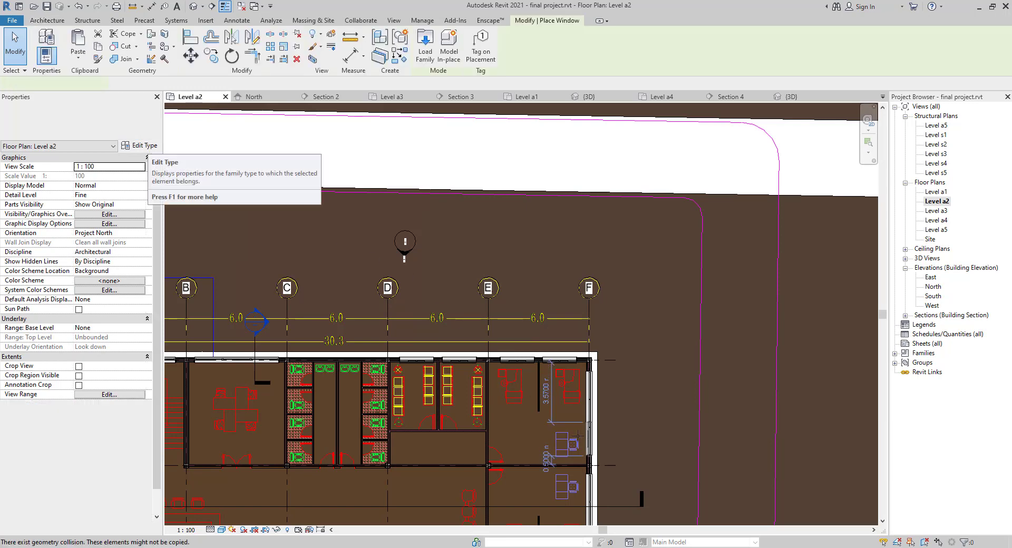
middle_click_drag(586, 416, 541, 246)
middle_click_drag(537, 365, 517, 188)
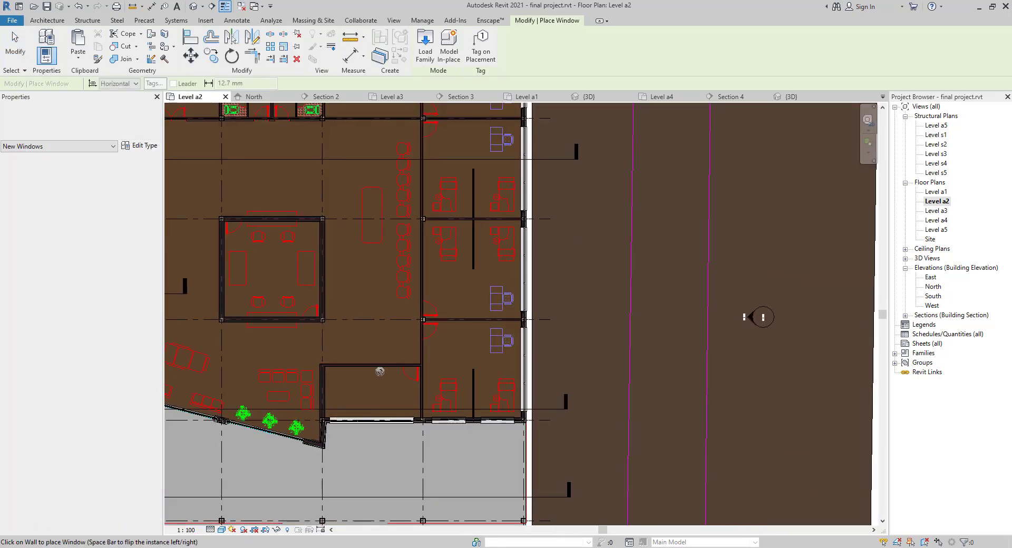
middle_click_drag(383, 363, 671, 325)
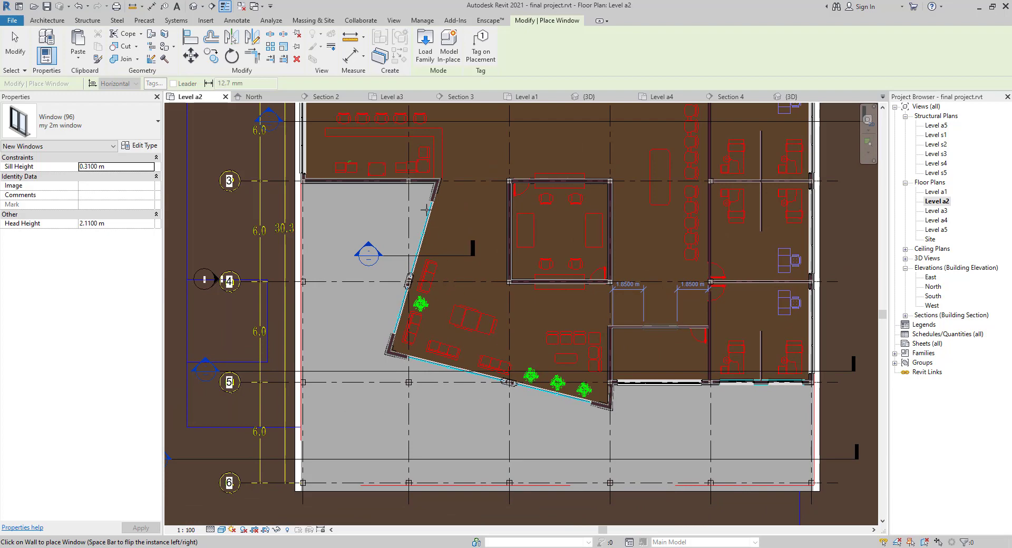
middle_click_drag(427, 210, 491, 310)
left_click(416, 281)
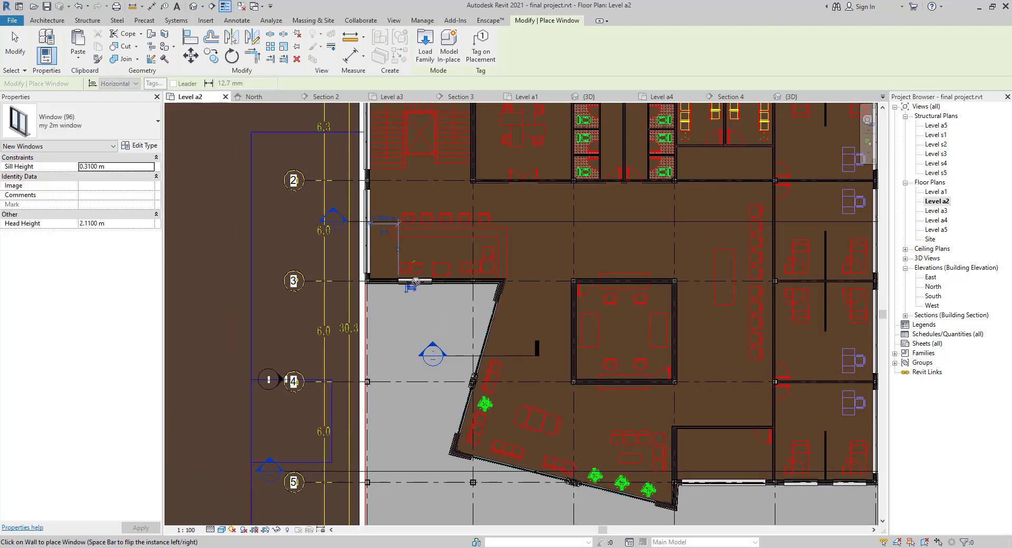
scroll(416, 282, "up", 3)
key("Escape")
- Switch the new window to the Window (96) type and set that type's Height to 1.8 m
left_click(419, 277)
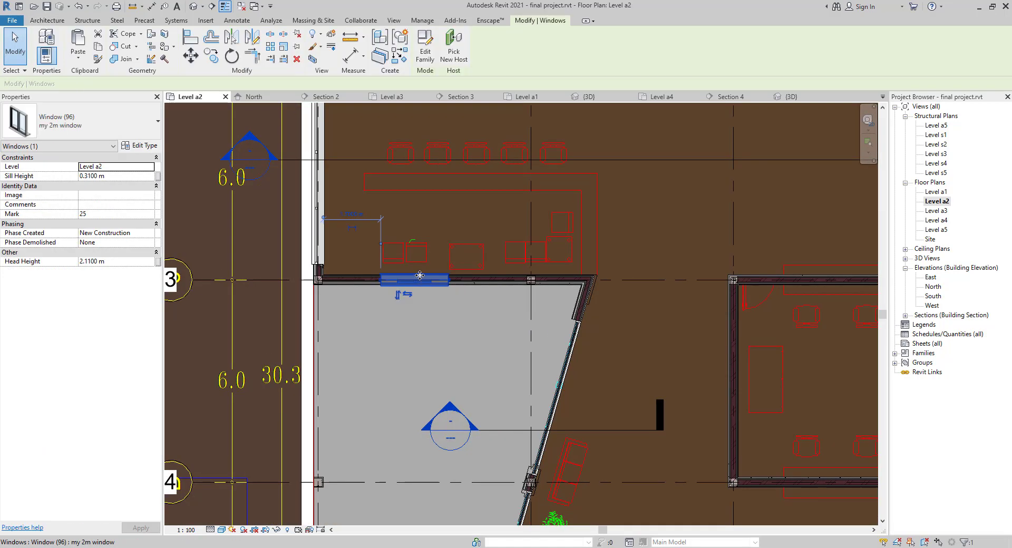
left_click(144, 147)
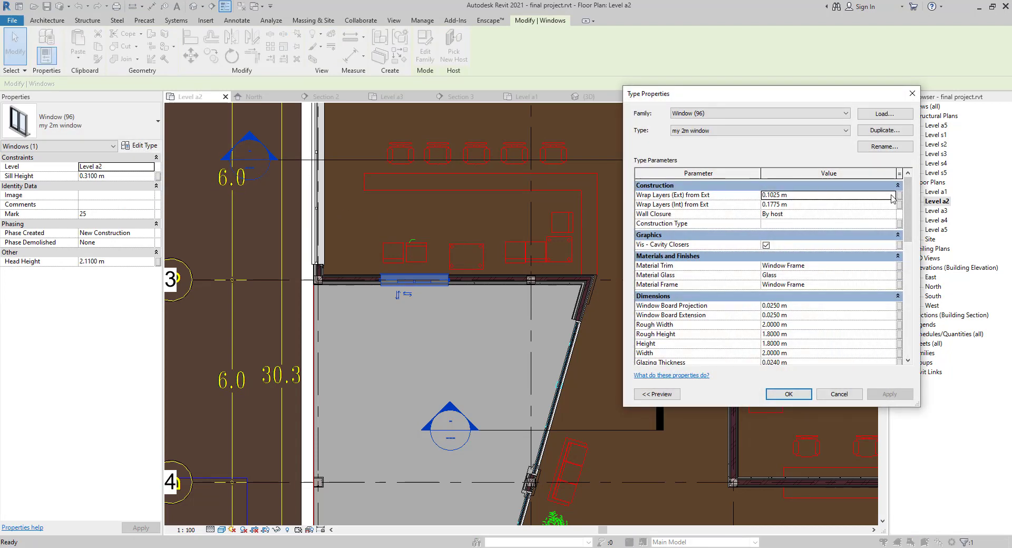
left_click(841, 135)
left_click(767, 147)
left_click(798, 356)
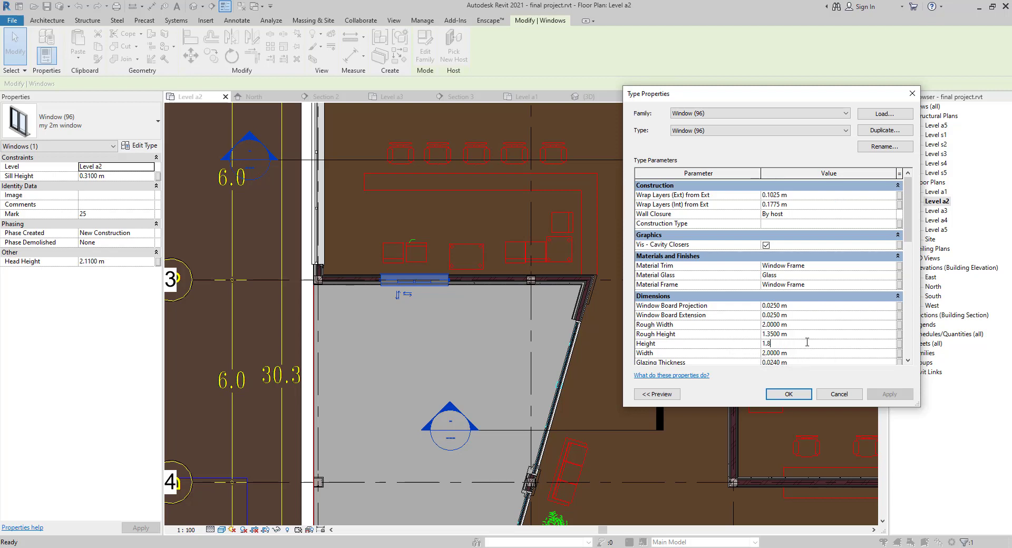
left_click(910, 294)
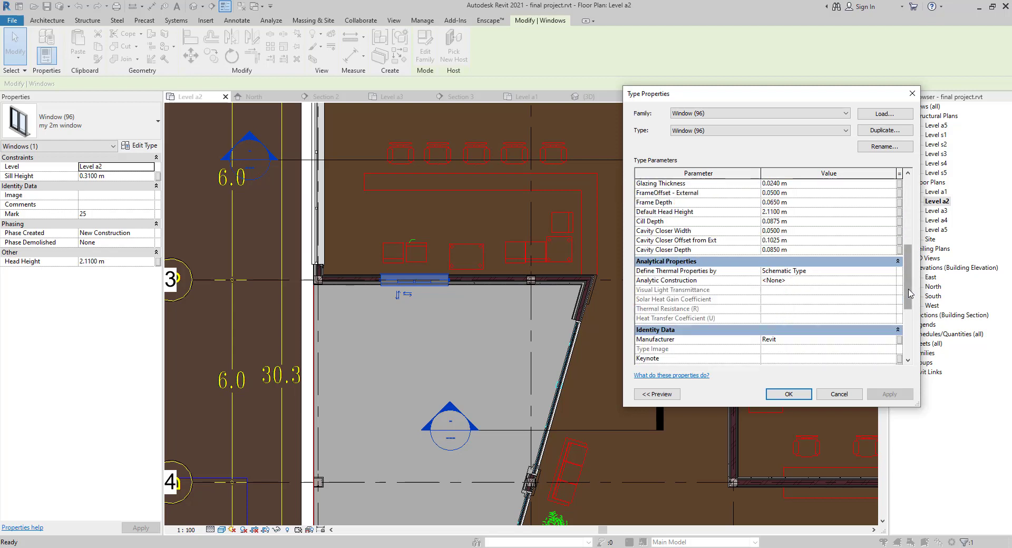
left_click(898, 262)
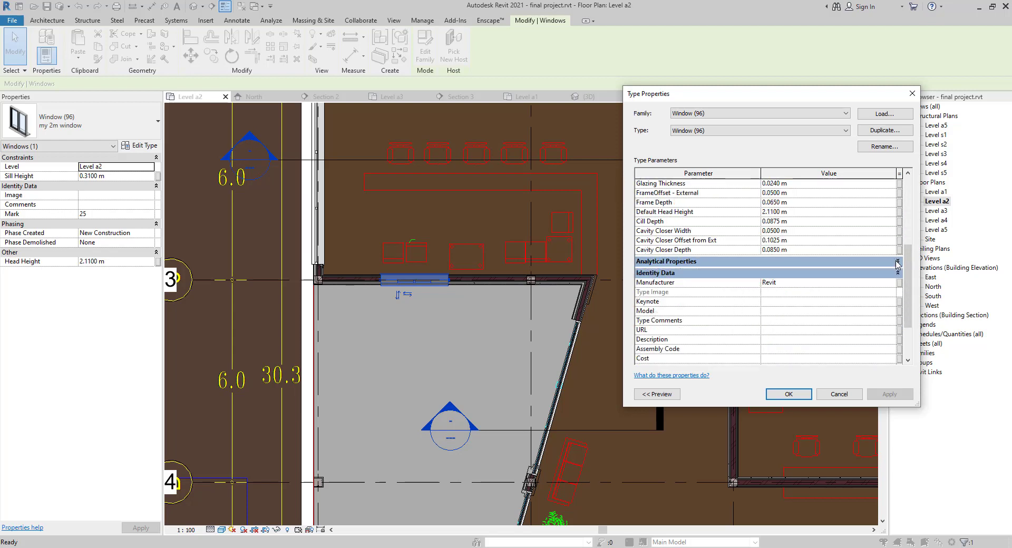
left_click(898, 261)
scroll(870, 280, "up", 3)
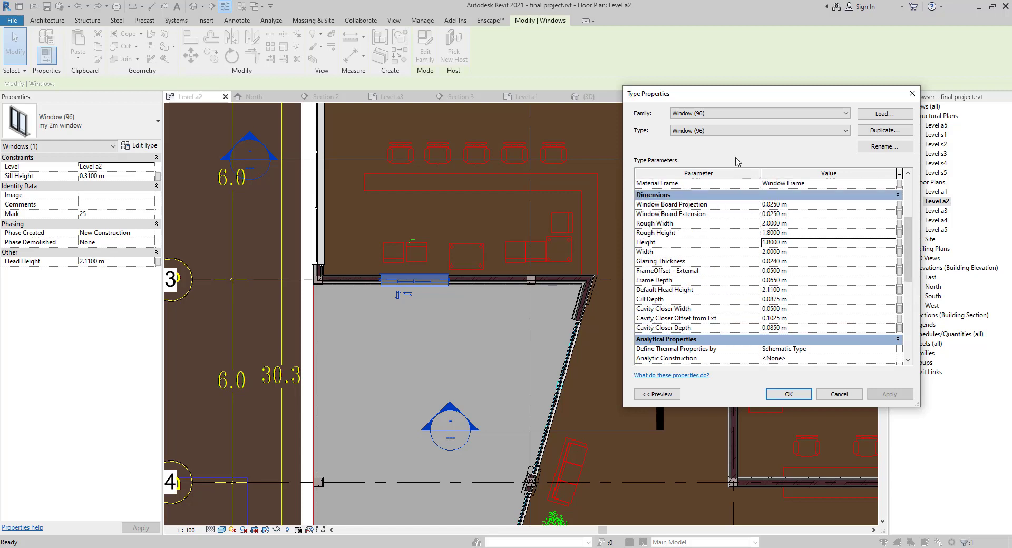
left_click_drag(906, 243, 901, 203)
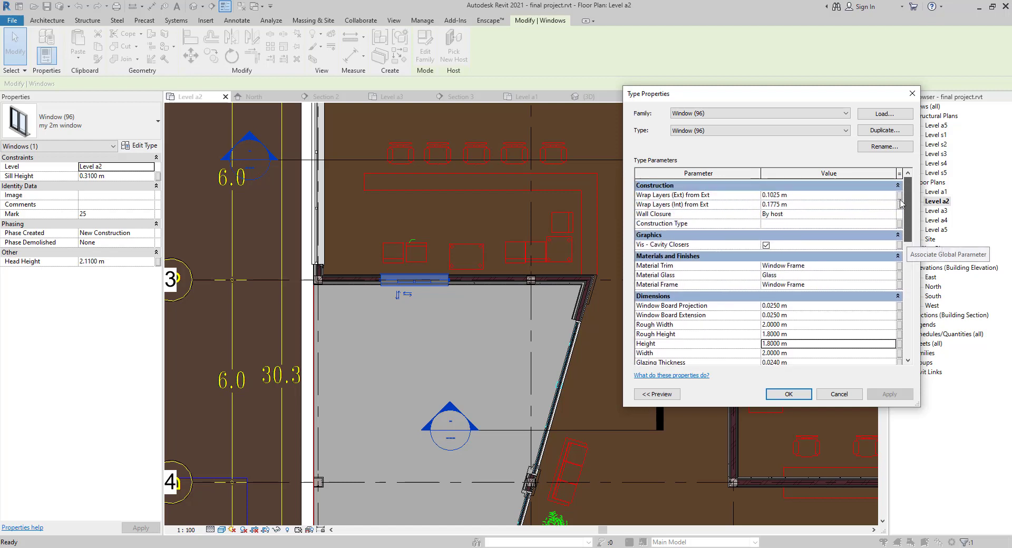
left_click(789, 396)
- Inspect the new window on the building's facade up close in the default 3D view
left_click(202, 6)
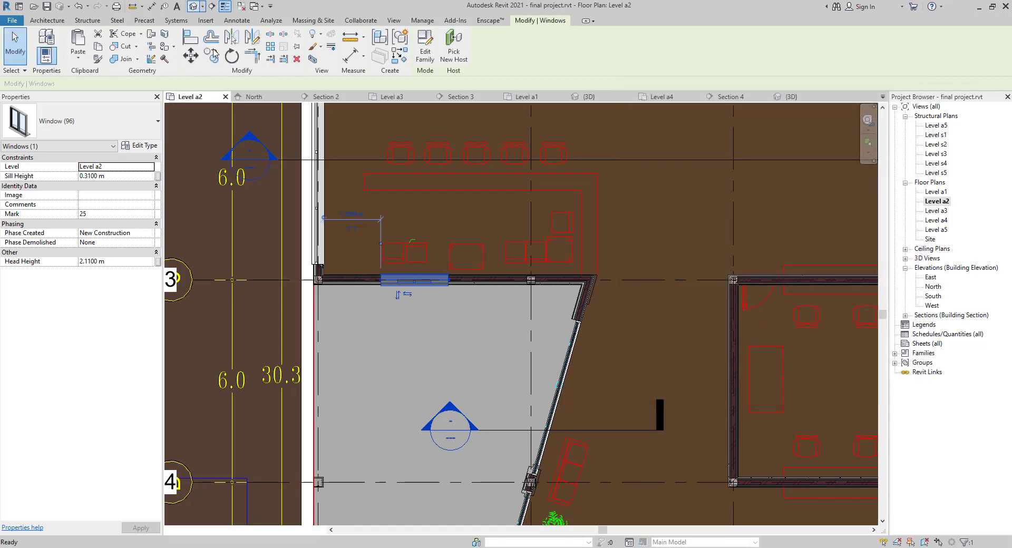
scroll(492, 337, "down", 5)
scroll(639, 370, "down", 5)
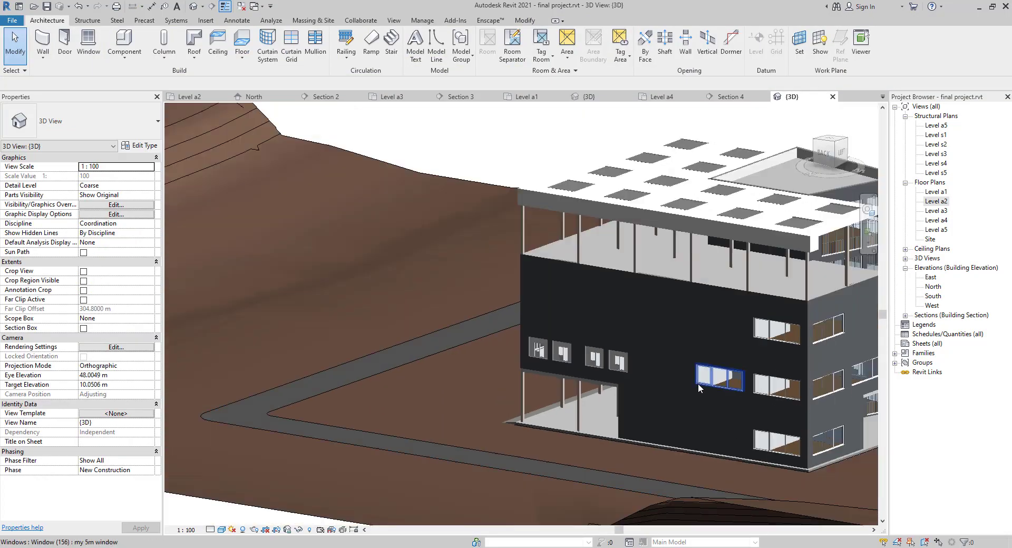
middle_click_drag(698, 384, 515, 336, "shift")
scroll(515, 336, "up", 5)
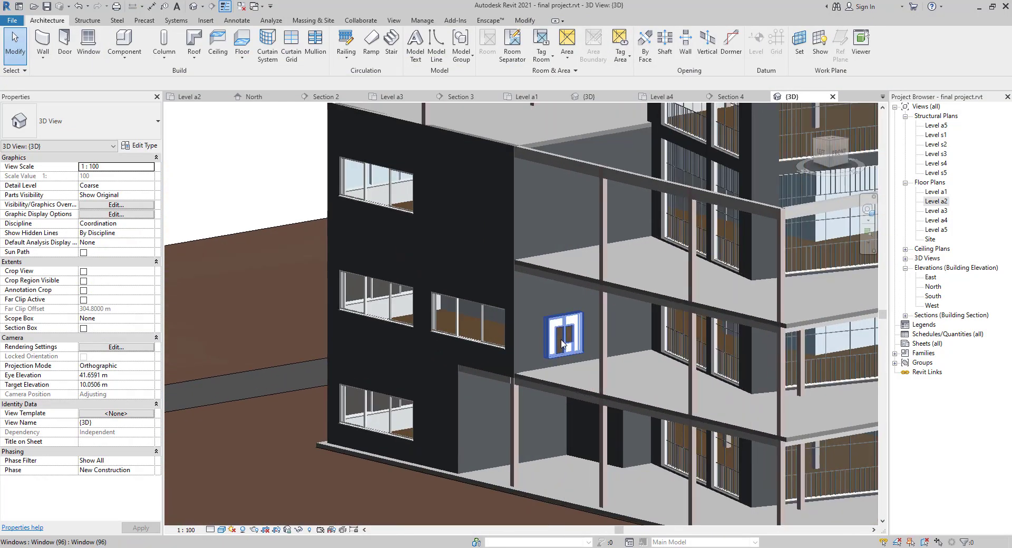
scroll(555, 362, "up", 3)
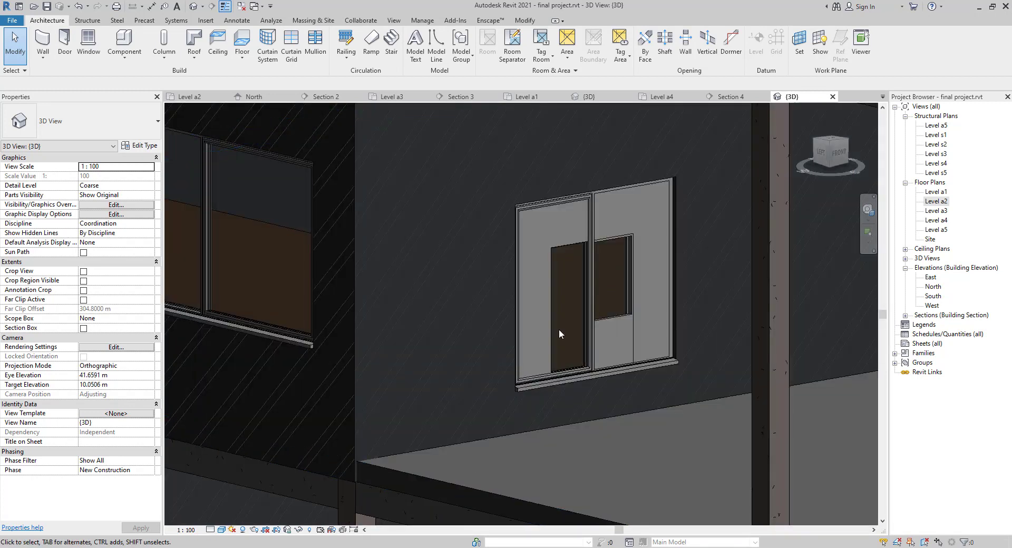
left_click(587, 326)
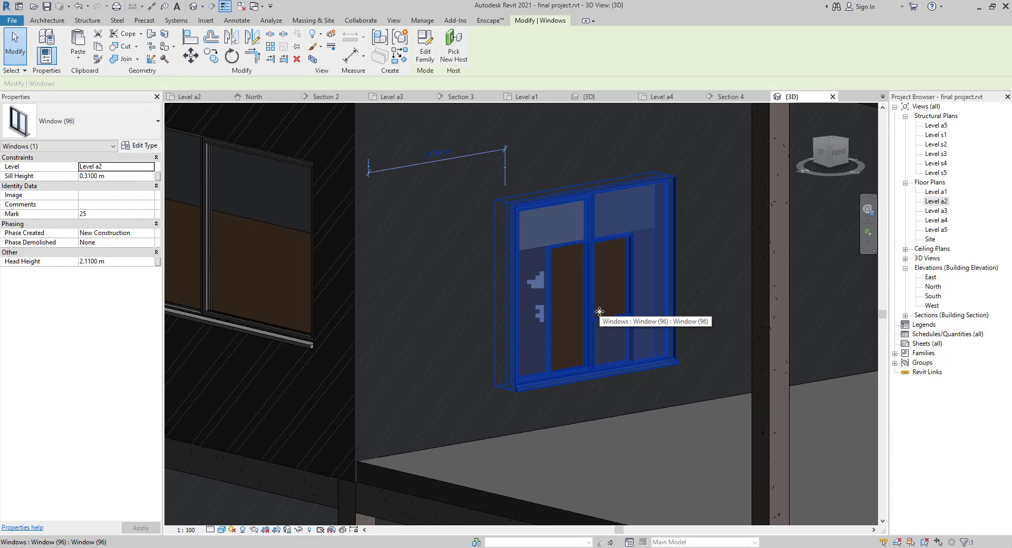
- Return to the Level a2 floor plan, restart window placement and start loading another window family
double_click(937, 201)
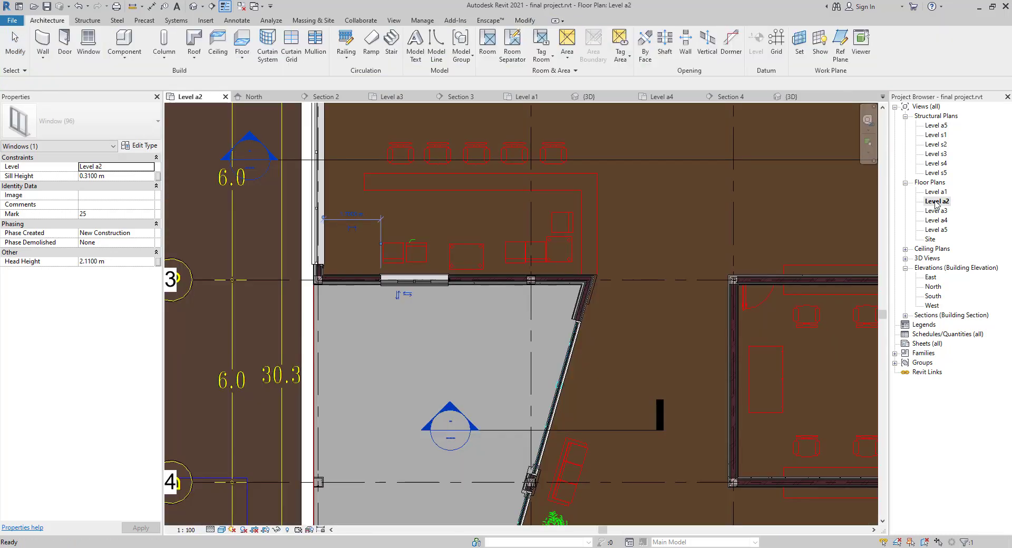
key("Escape")
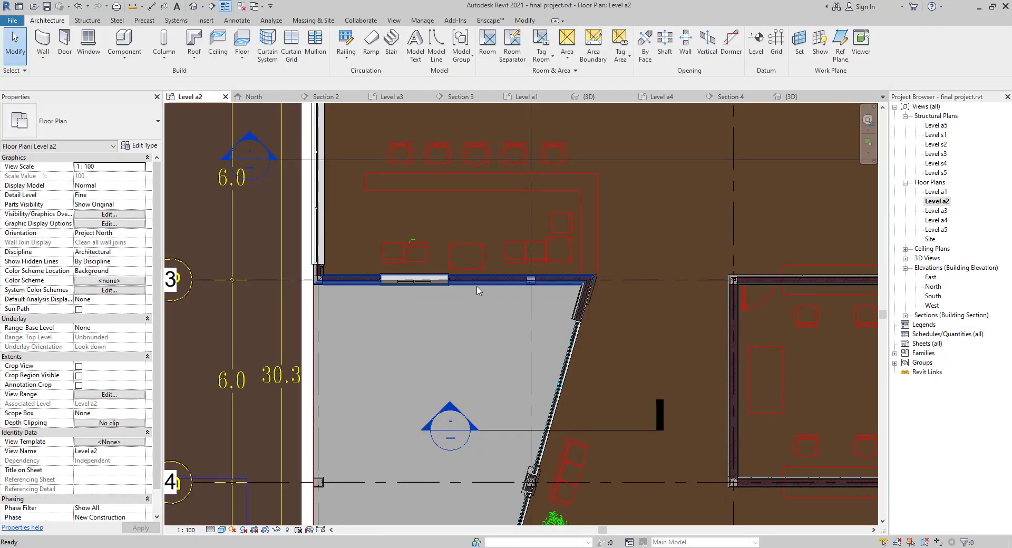
key("w")
key("n")
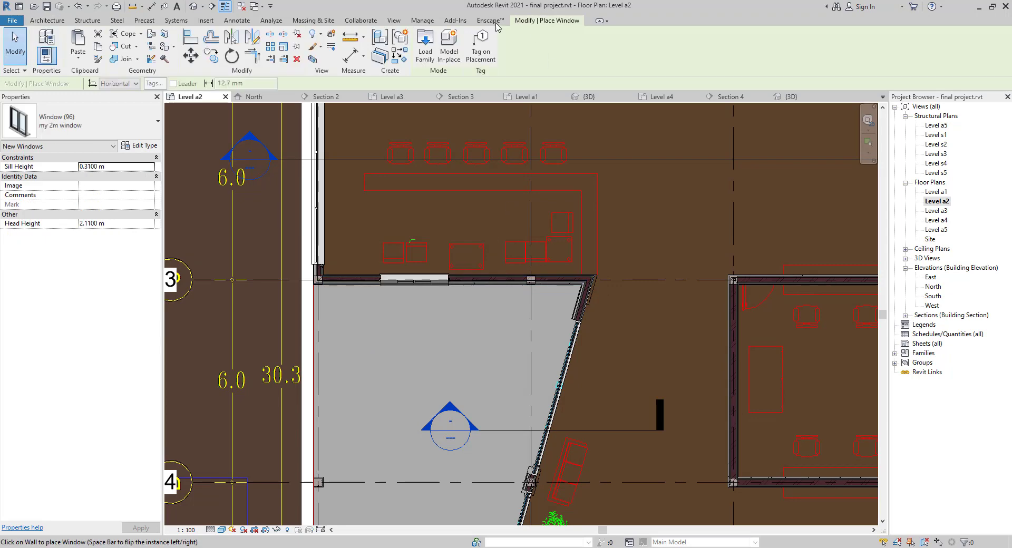
left_click(425, 47)
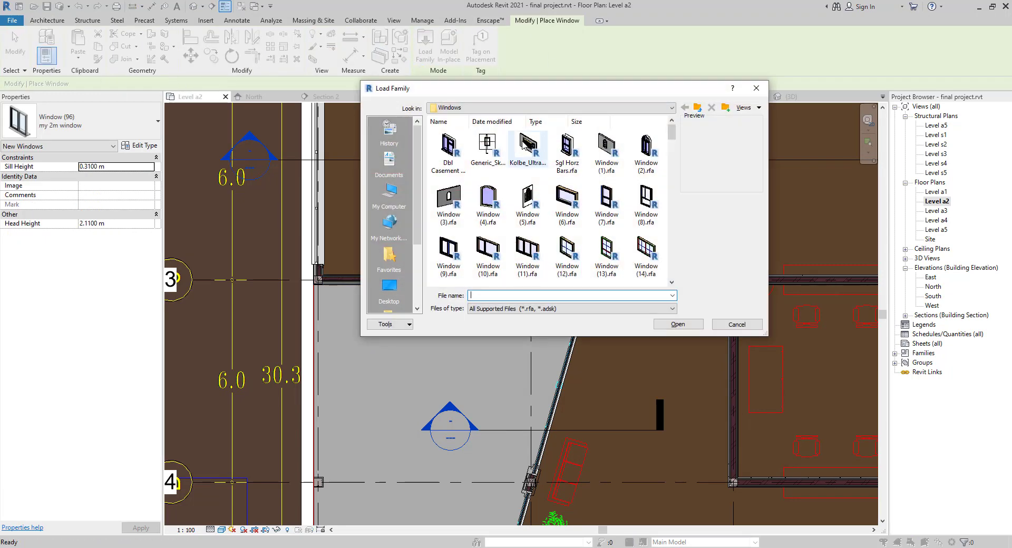
- Look through the Windows family folder for a different window design, previewing Window (96) and Window (94)
scroll(627, 215, "down", 1)
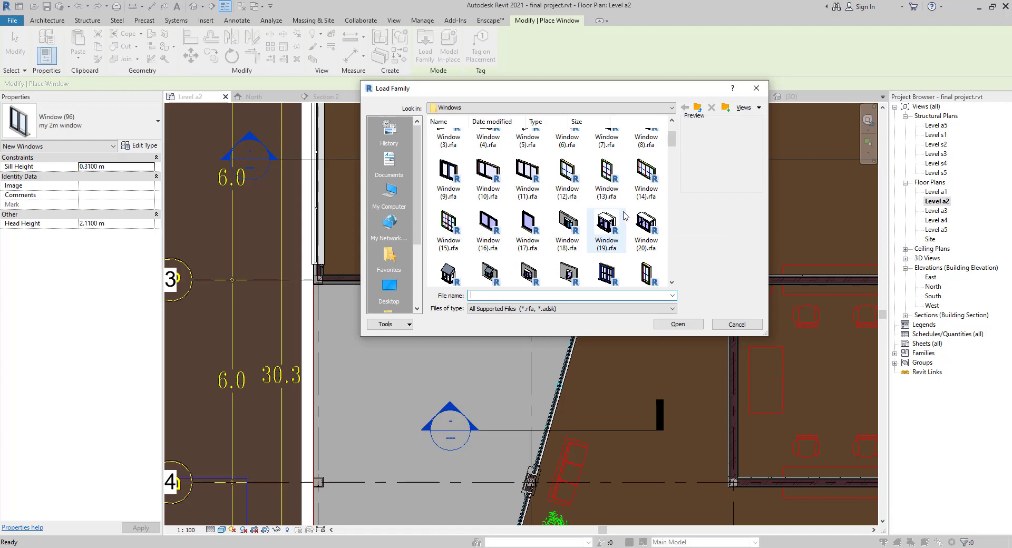
scroll(624, 214, "down", 2)
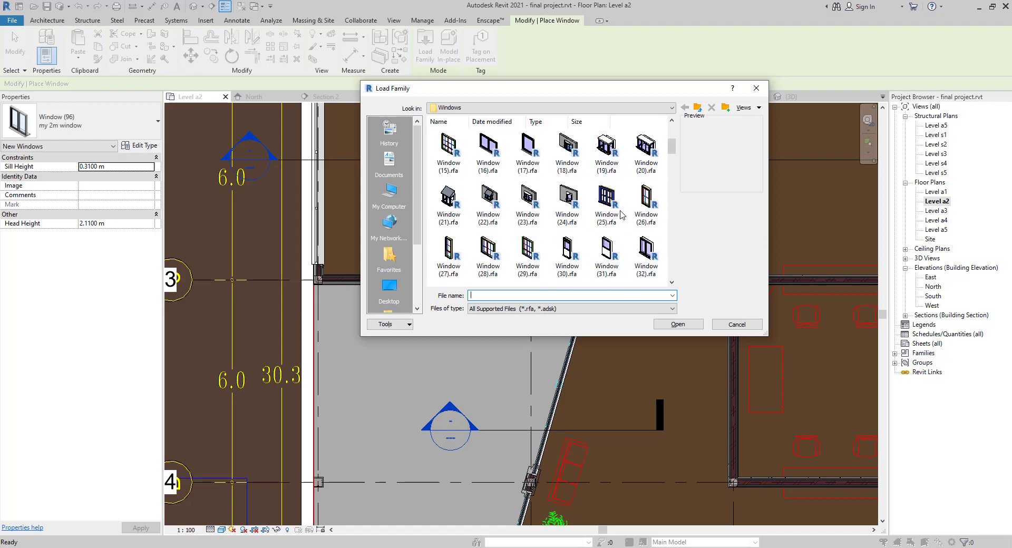
scroll(533, 252, "down", 3)
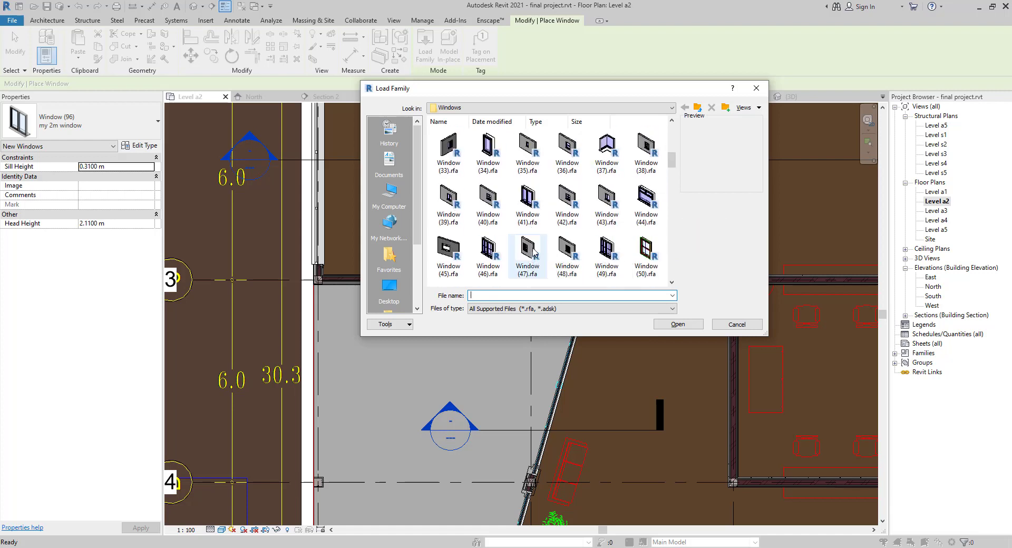
scroll(534, 252, "down", 3)
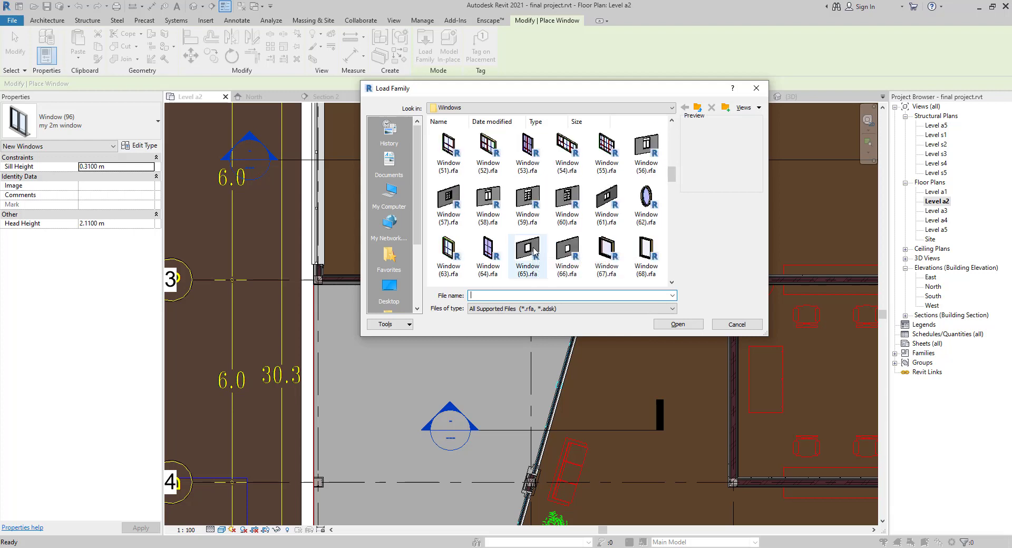
scroll(534, 252, "down", 6)
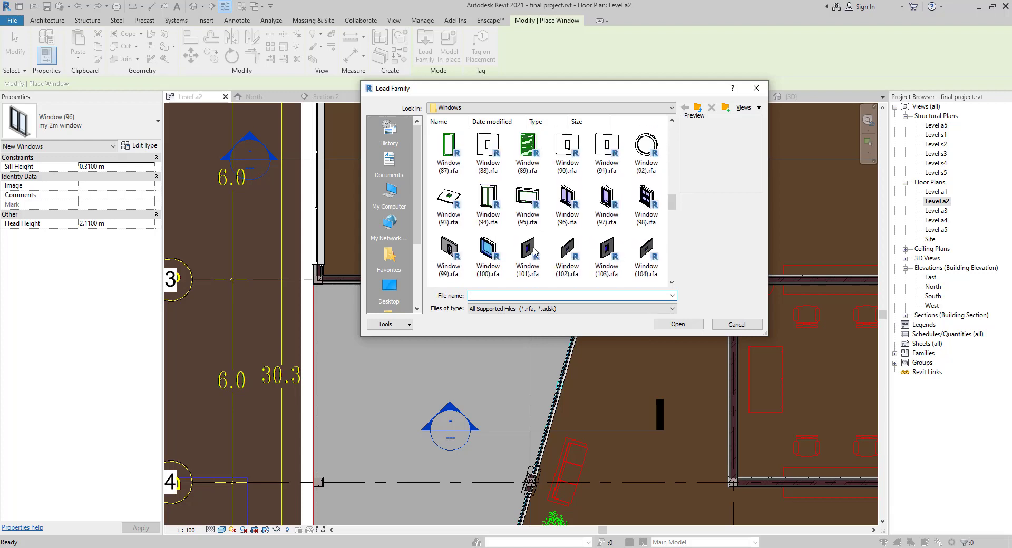
left_click(555, 209)
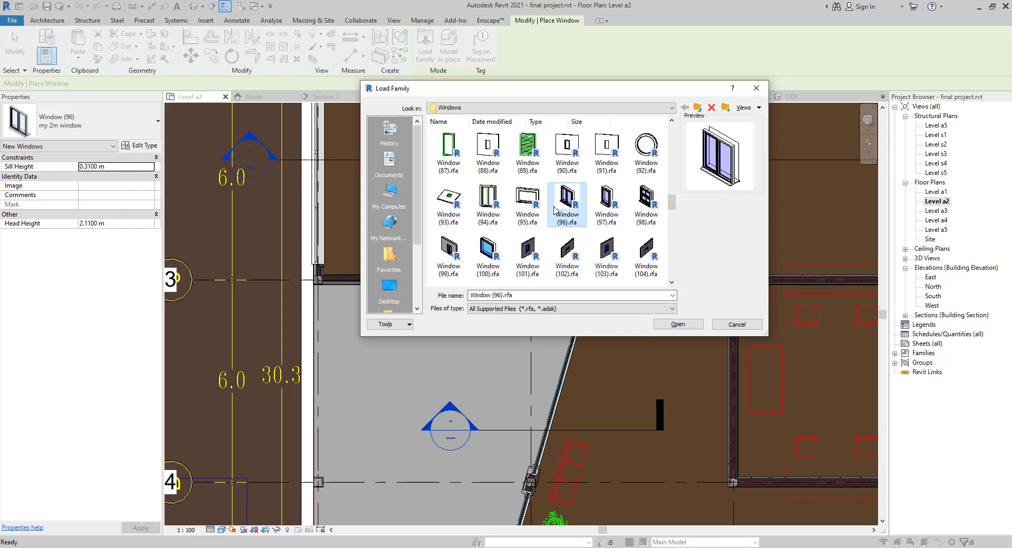
left_click(489, 211)
- Look through the rest of the Windows folder for another design, previewing Window (146), and load the Window (122) family
scroll(494, 218, "down", 3)
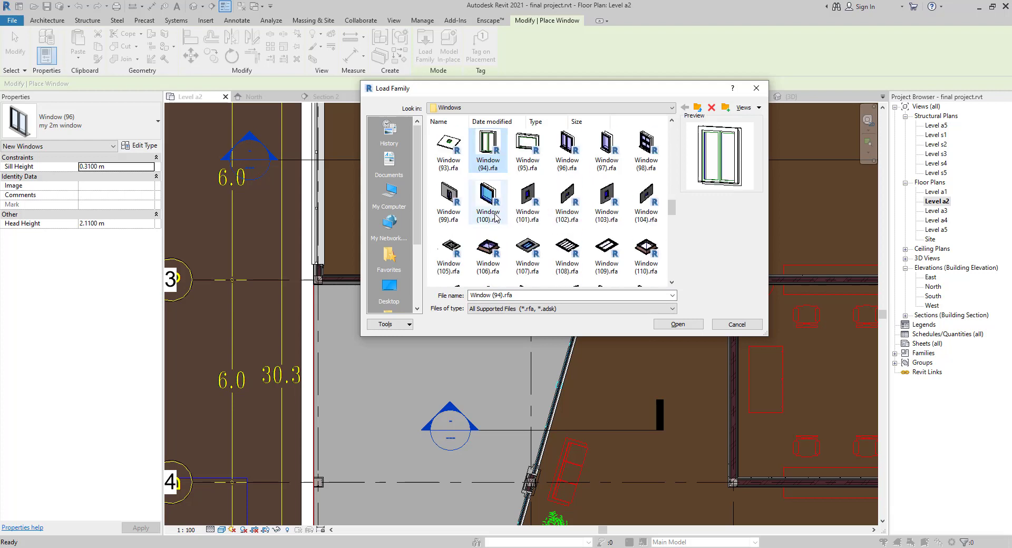
scroll(498, 218, "down", 3)
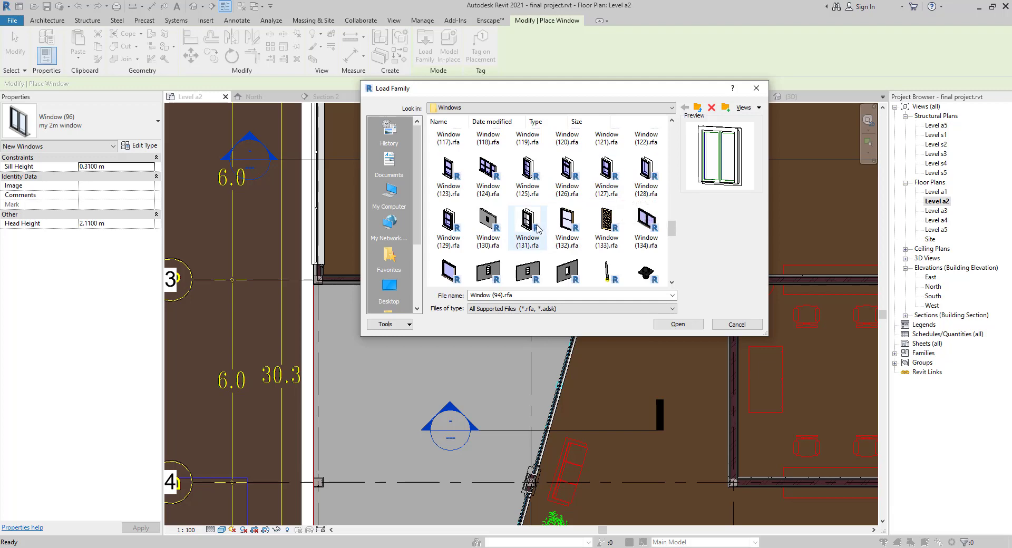
scroll(539, 227, "down", 2)
scroll(539, 227, "down", 5)
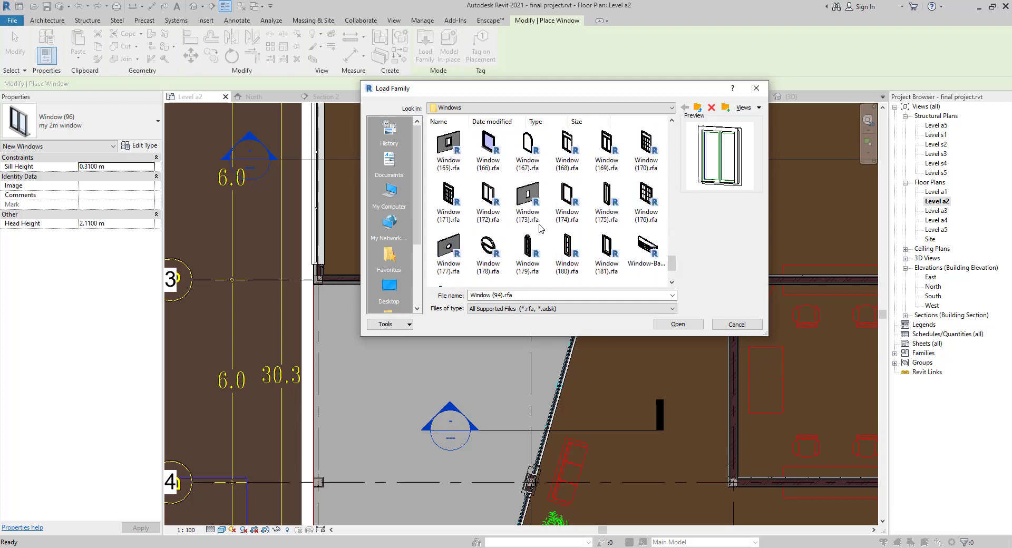
scroll(539, 227, "down", 2)
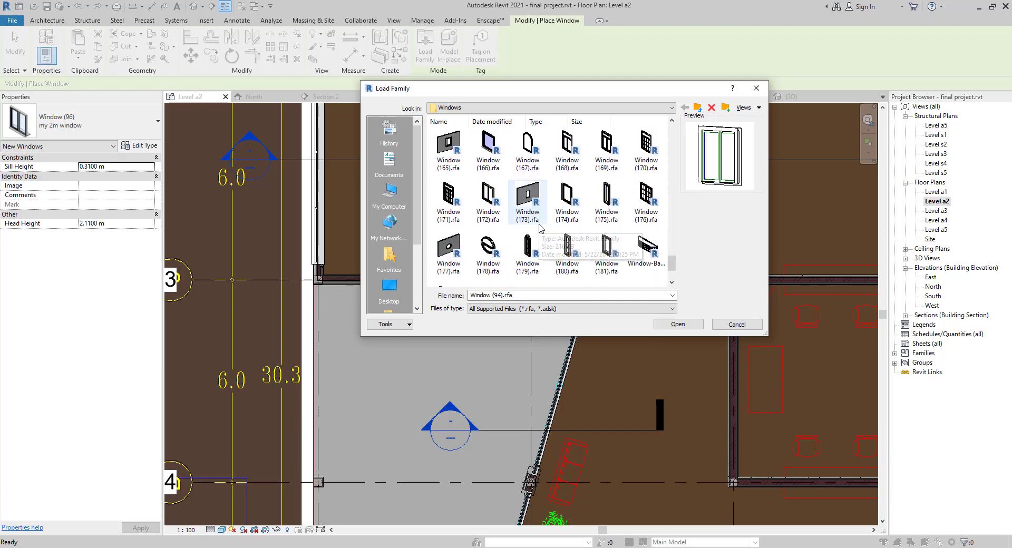
scroll(539, 227, "down", 1)
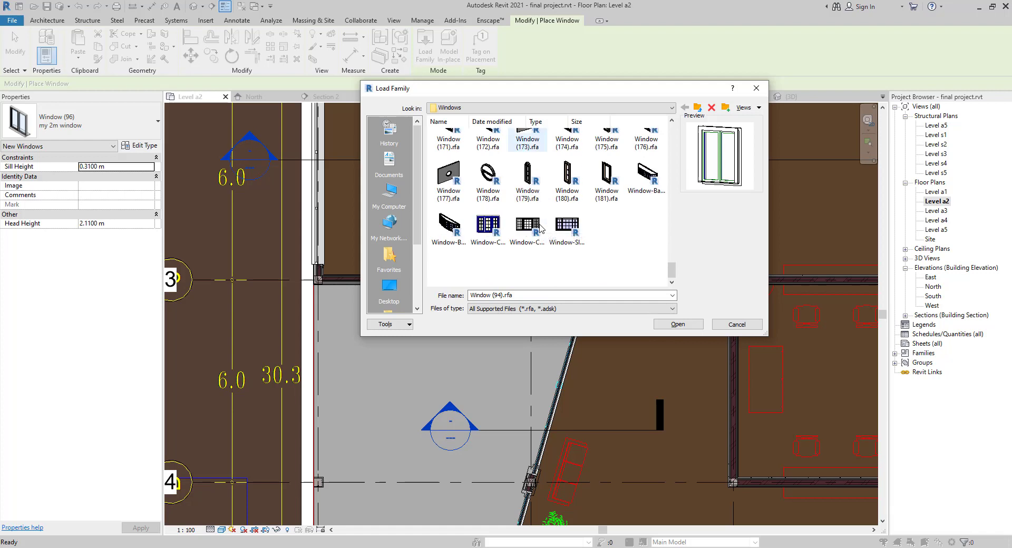
scroll(540, 228, "up", 5)
left_click(634, 185)
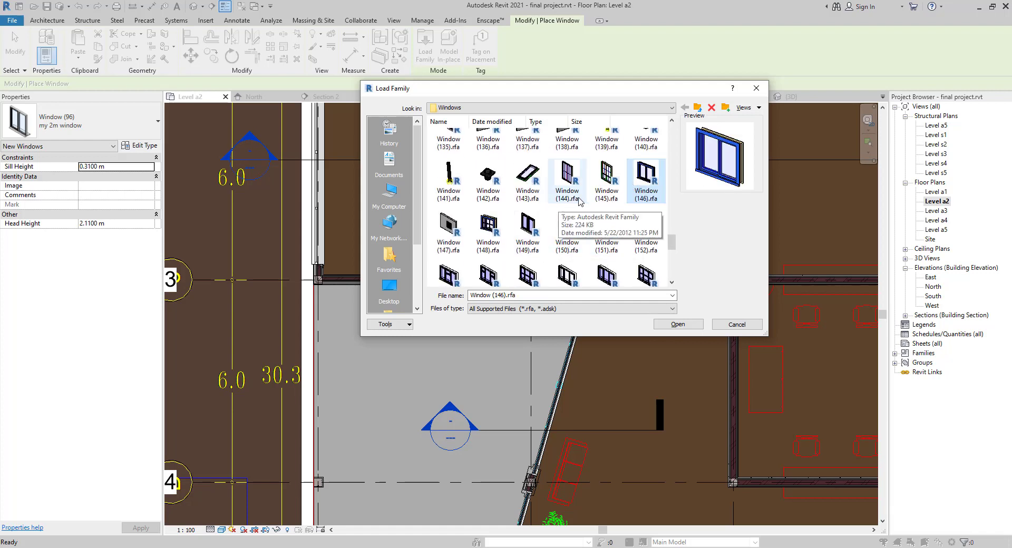
scroll(580, 201, "up", 5)
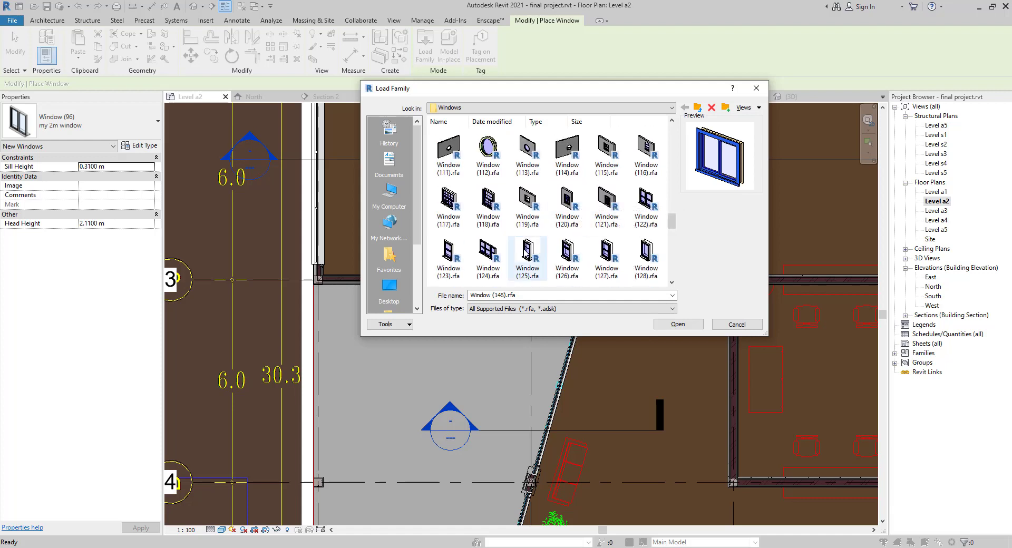
left_click(636, 204)
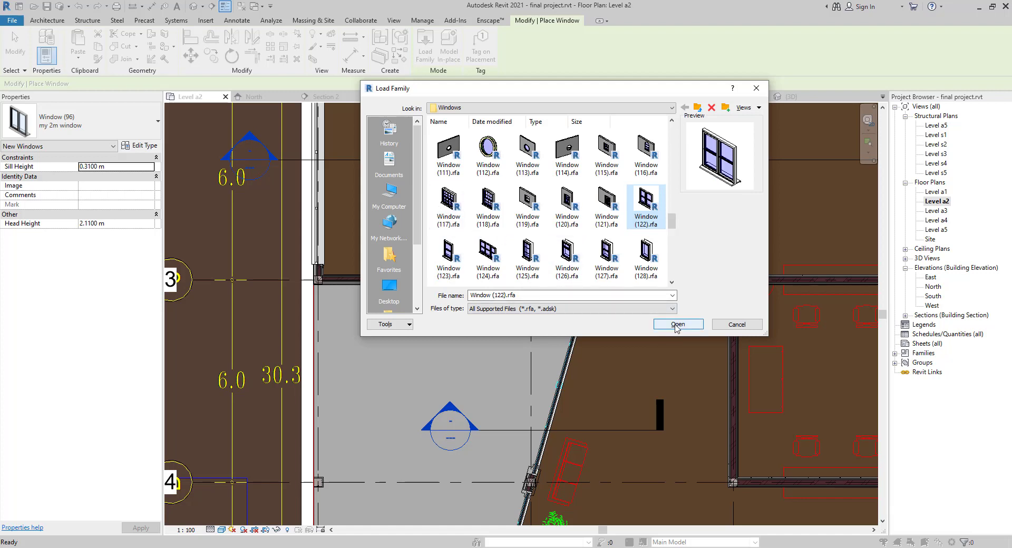
scroll(494, 211, "up", 3)
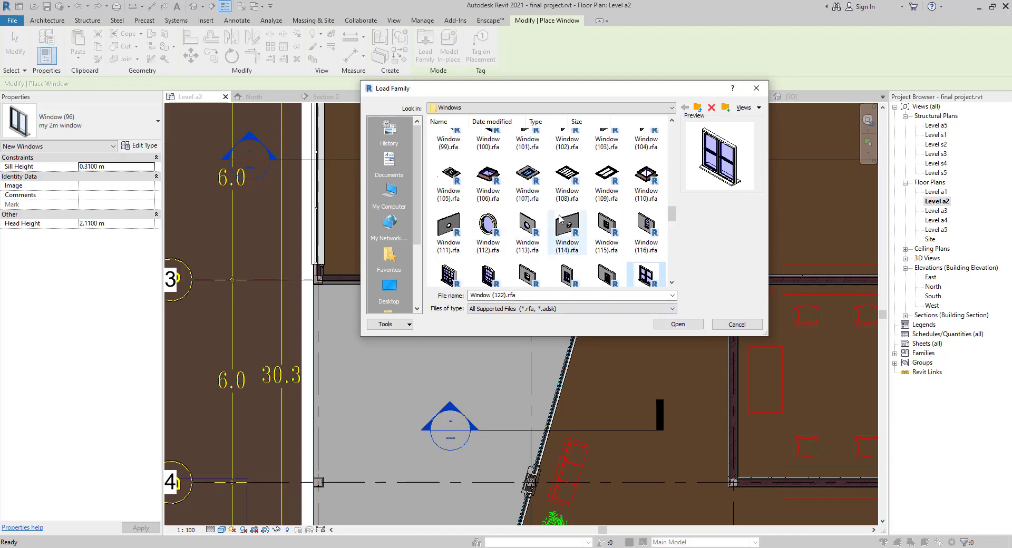
left_click(656, 324)
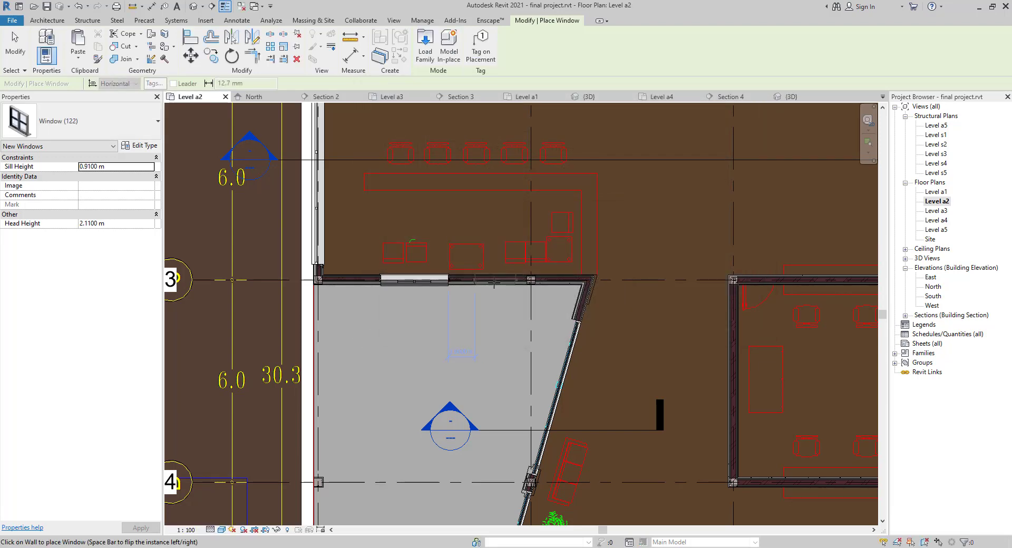
- Duplicate the Window (122) type as 2m w and set its Width to 2 m and Height to 1.8 m
left_click(139, 145)
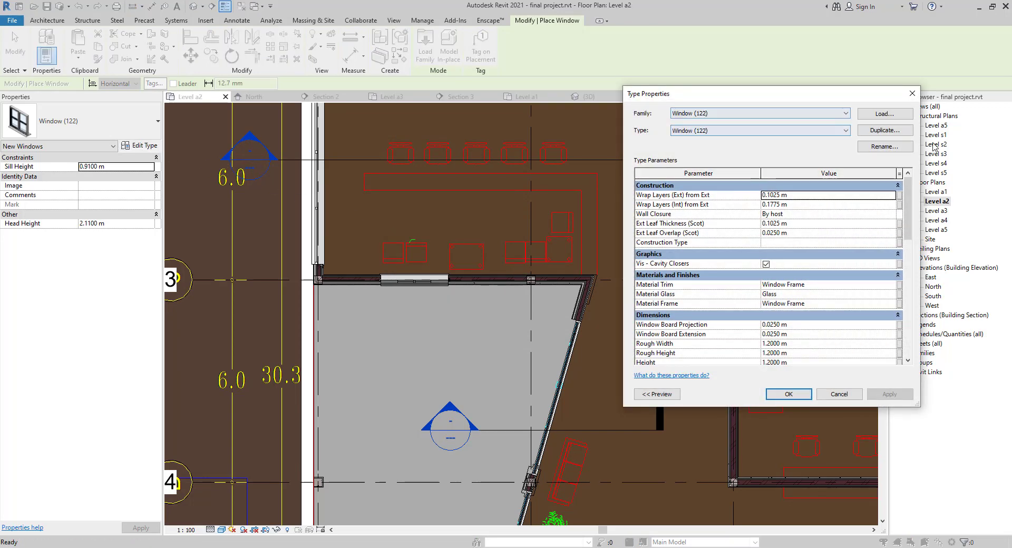
left_click(896, 131)
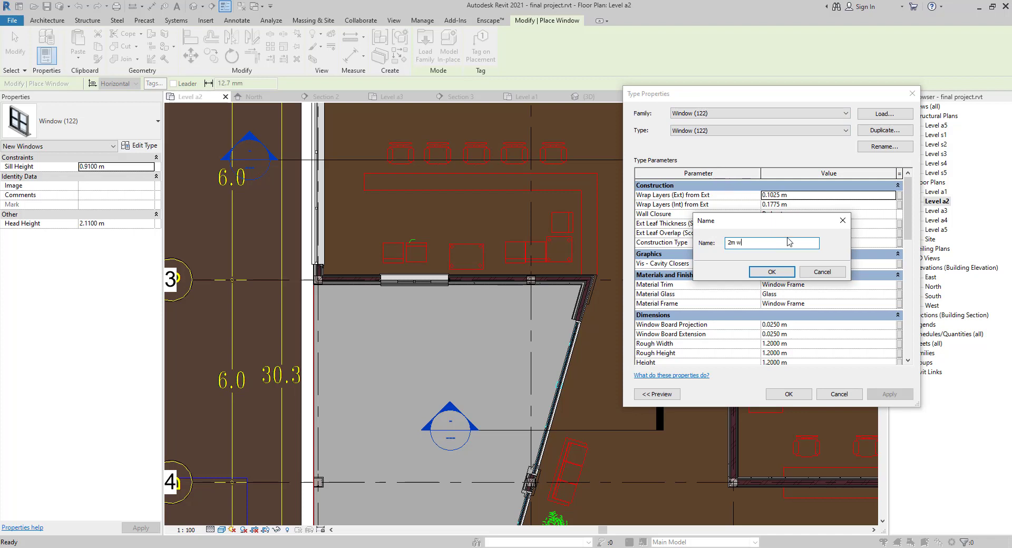
left_click(775, 273)
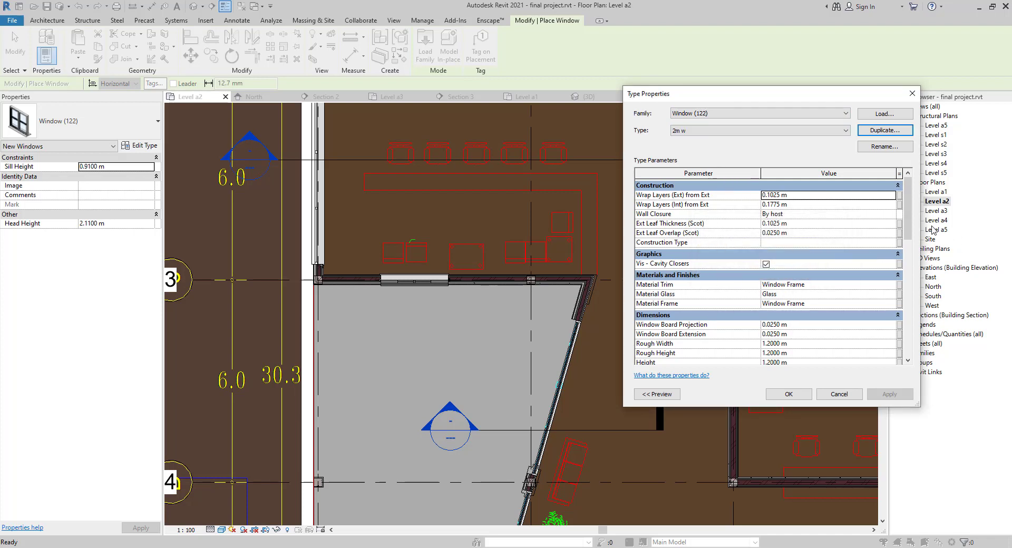
scroll(901, 256, "down", 3)
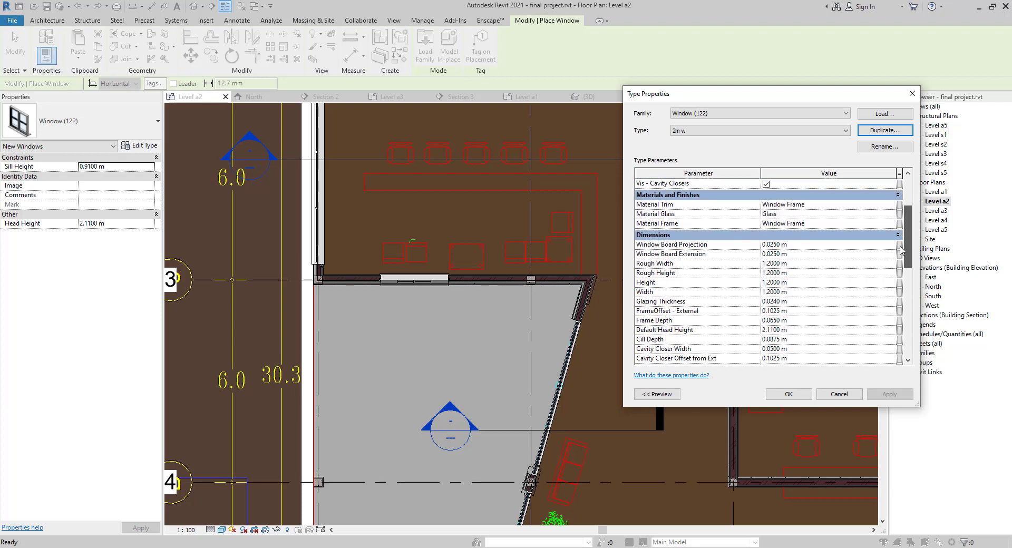
scroll(901, 255, "down", 1)
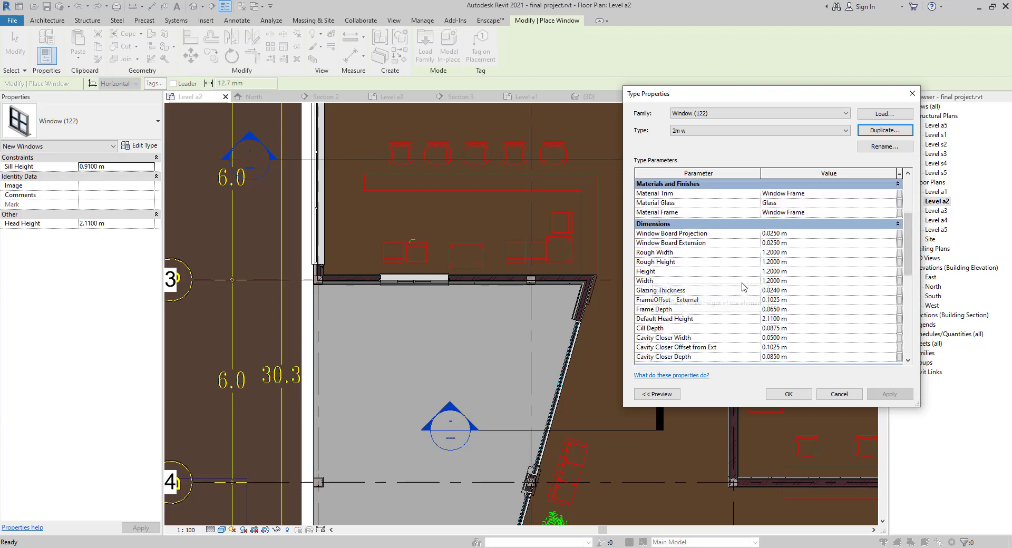
left_click(799, 283)
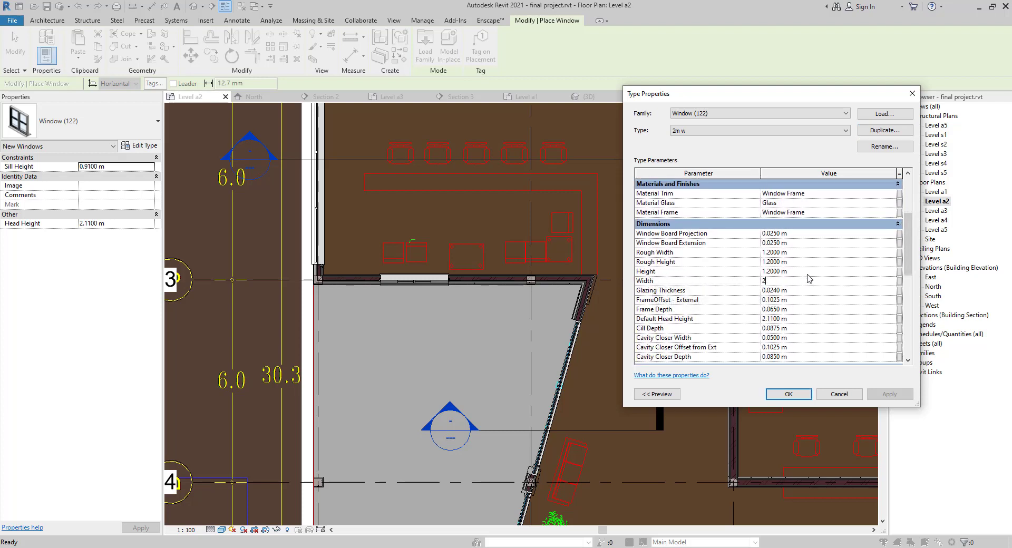
left_click(809, 272)
left_click(789, 394)
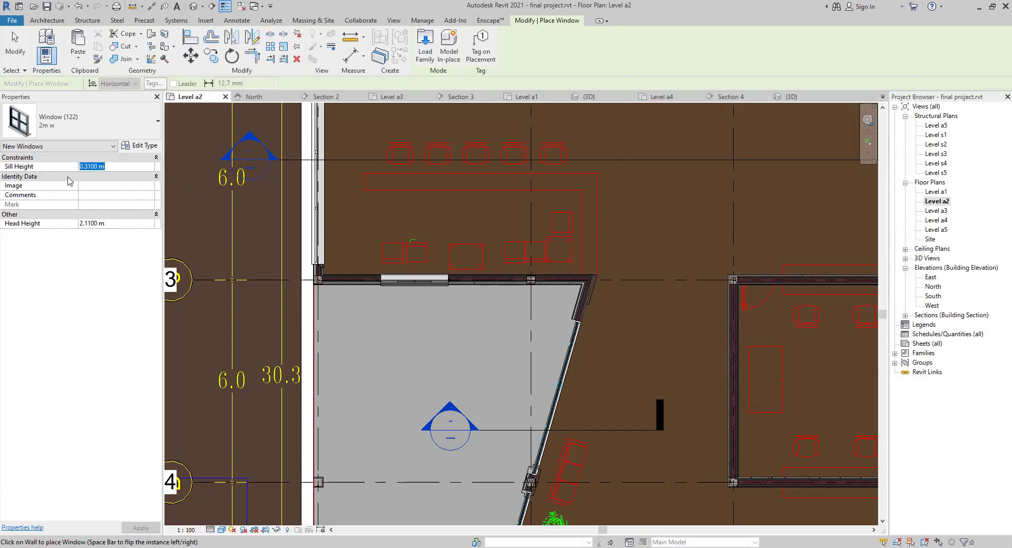
- Set the Sill Height to 0.9 m and place the 2m w window beside the existing window in the grid 3 wall
left_click(125, 167)
type("0.9")
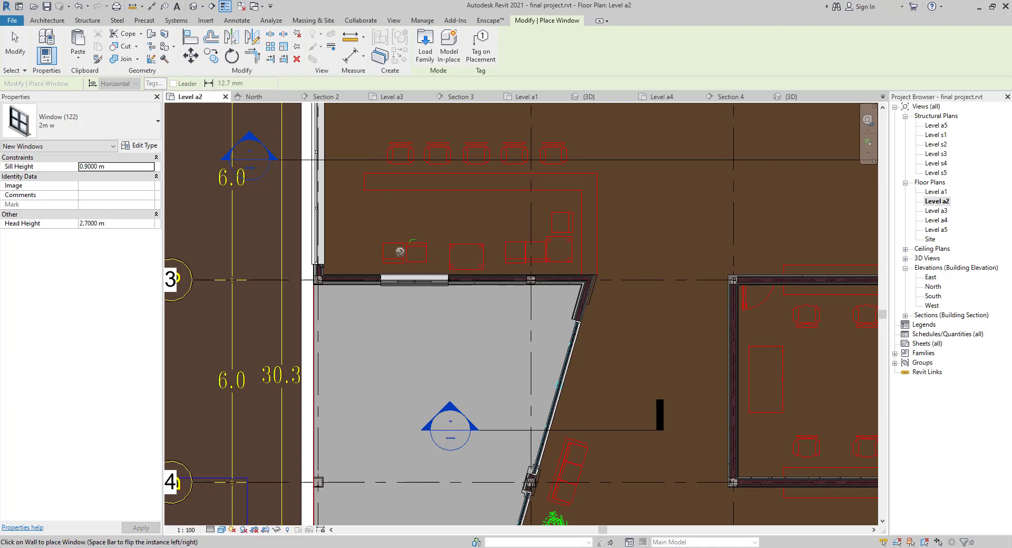
scroll(480, 286, "up", 3)
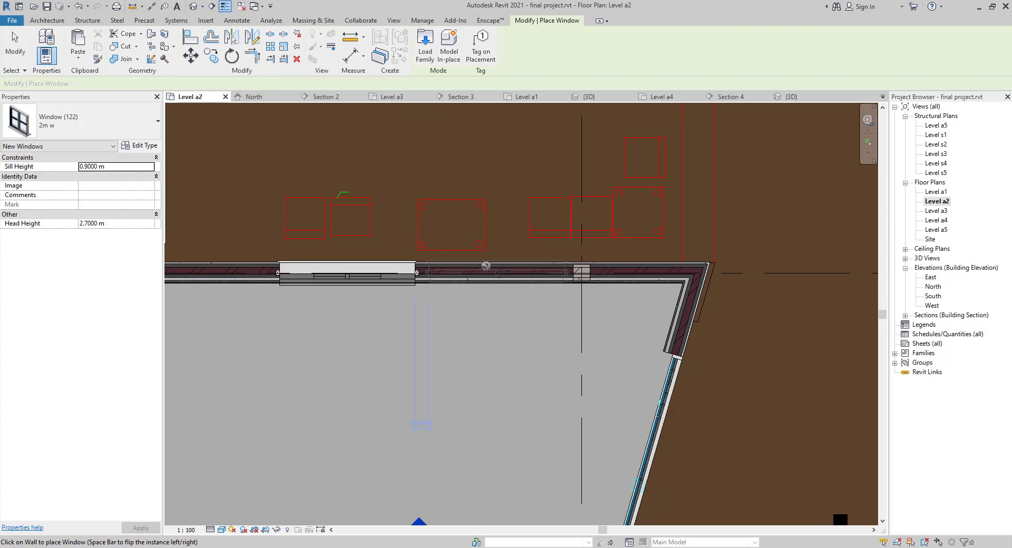
left_click(482, 271)
key("Escape")
key("Escape")
- Inspect the new 2m w window beside the Window (96) one on the recessed wall in the default 3D view
left_click(193, 6)
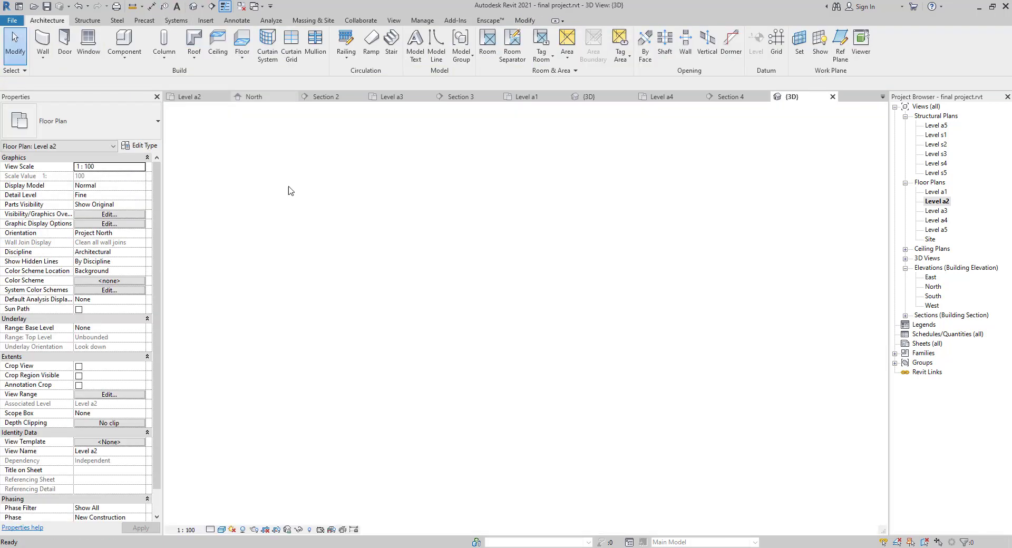
scroll(732, 235, "down", 2)
middle_click_drag(697, 240, 555, 319)
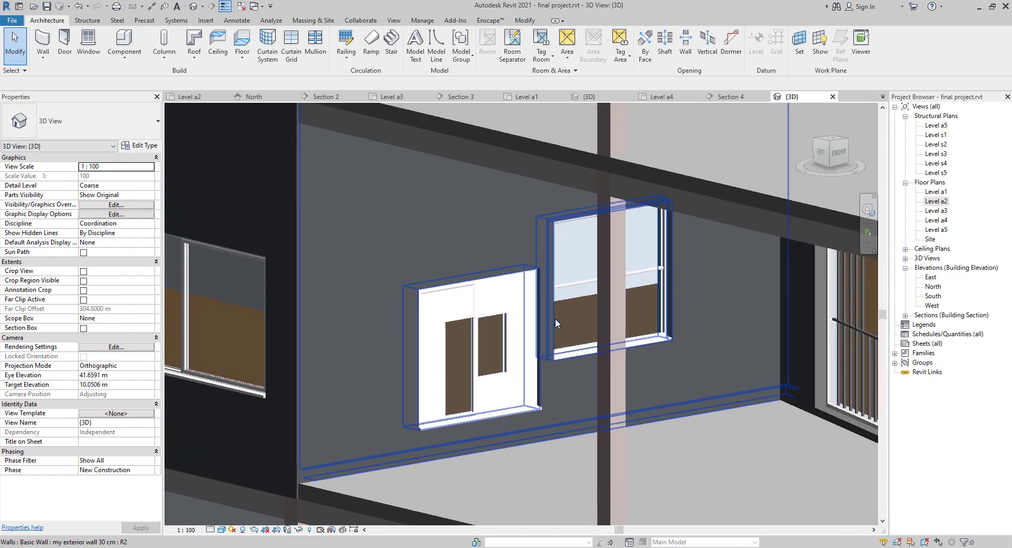
left_click(567, 284)
scroll(581, 278, "up", 5)
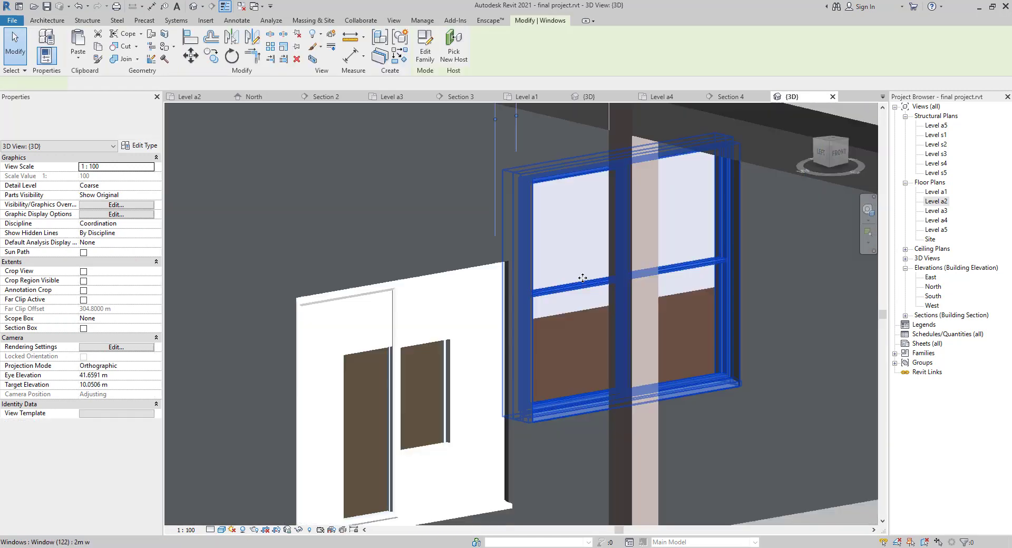
key("Escape")
scroll(565, 350, "down", 3)
mouse_move(565, 353)
middle_mouse_down("shift")
mouse_move(463, 323)
mouse_move(538, 345)
mouse_move(512, 377)
middle_mouse_up("shift")
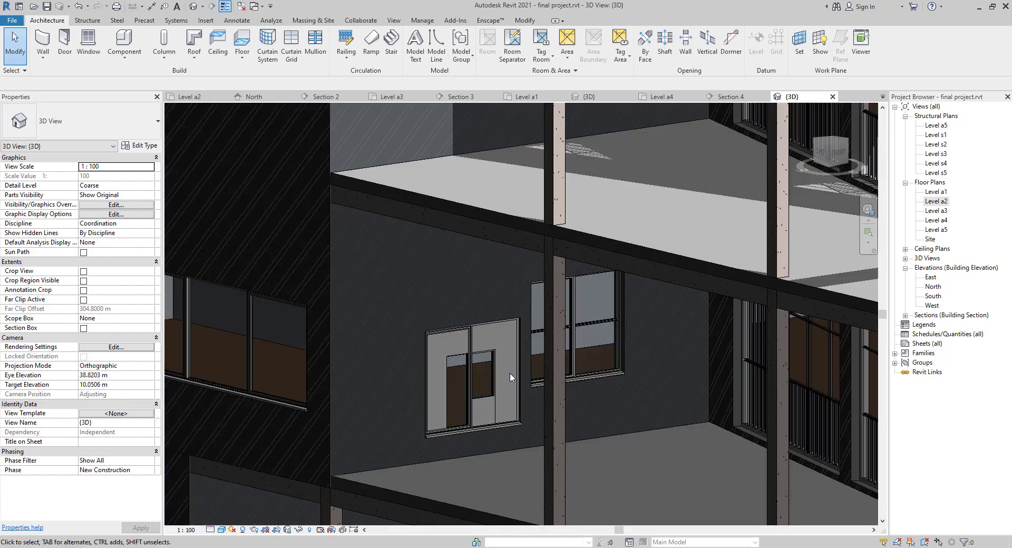
scroll(510, 372, "up", 1)
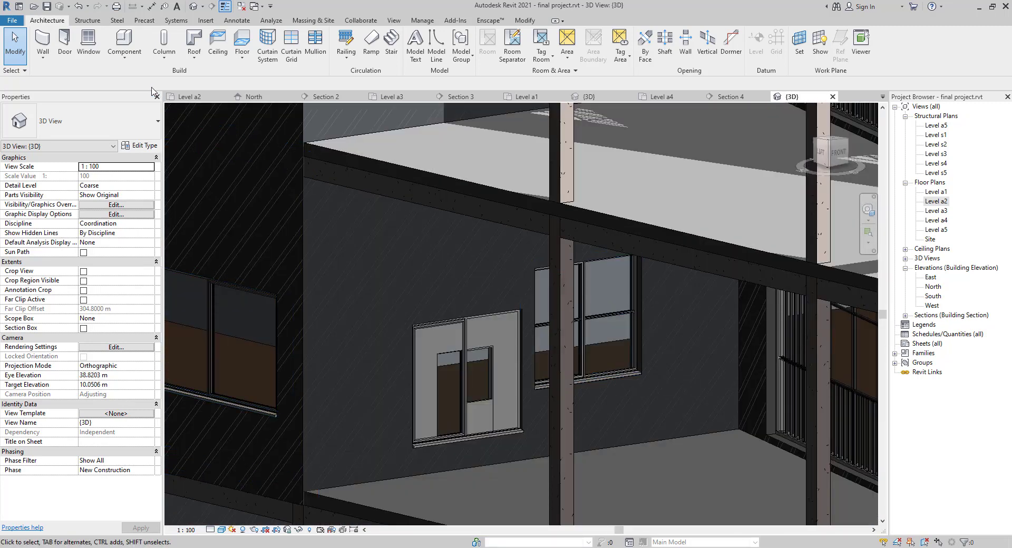
- Use Match Type to apply the 2m w window's type to the four small Level a2 windows on the back facade
key("m")
key("a")
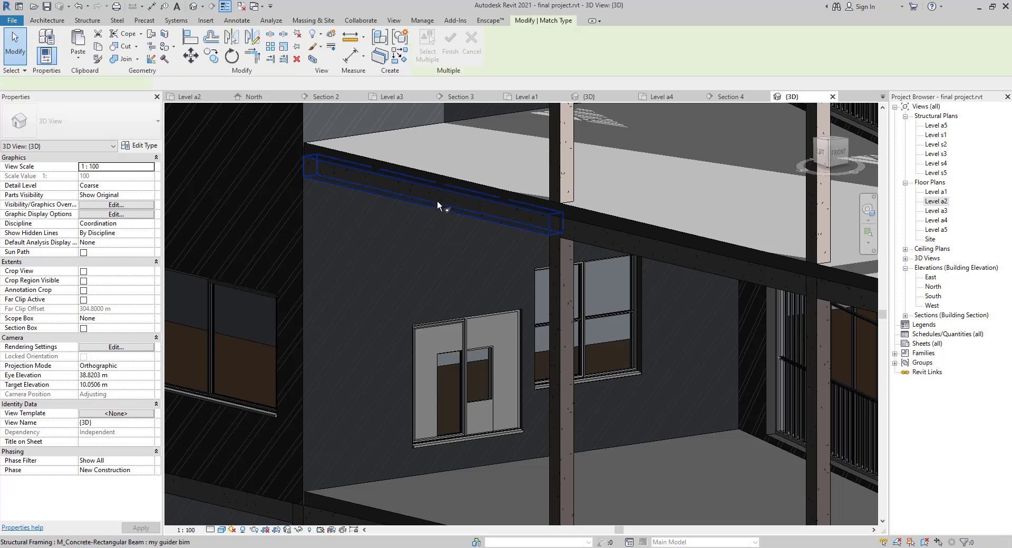
left_click(632, 329)
scroll(630, 323, "down", 2)
scroll(390, 299, "down", 2)
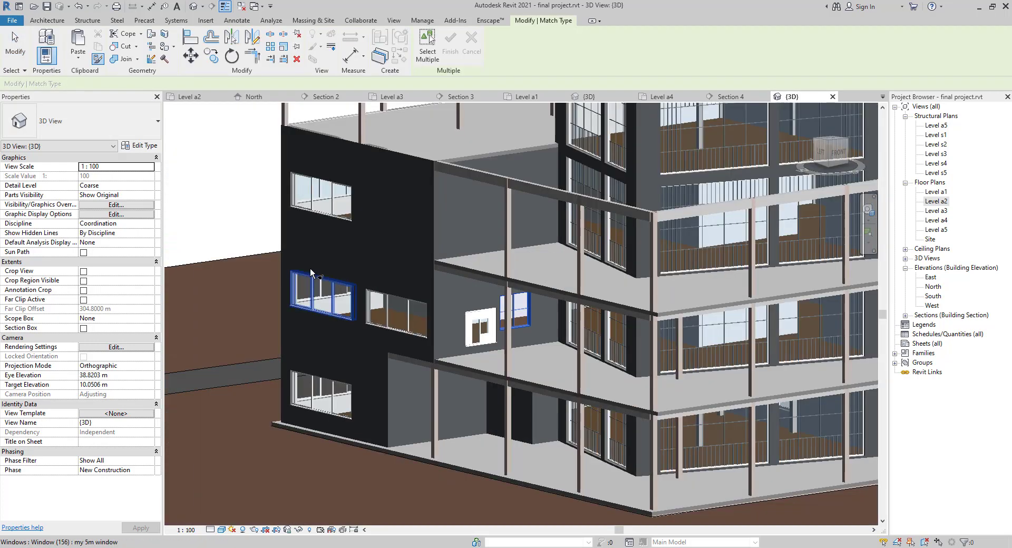
middle_click_drag(310, 267, 593, 290, "shift")
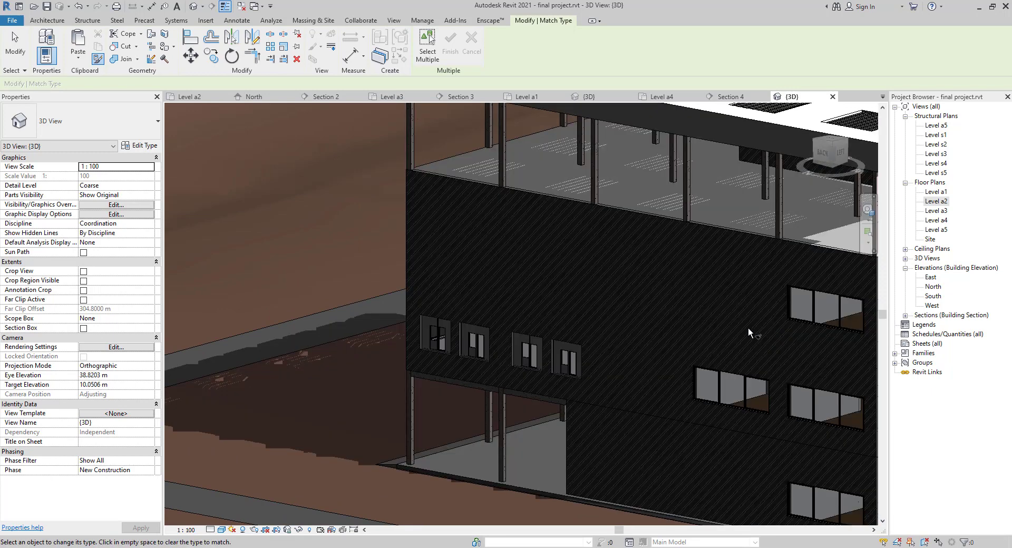
middle_click_drag(739, 330, 632, 277)
left_click(435, 304)
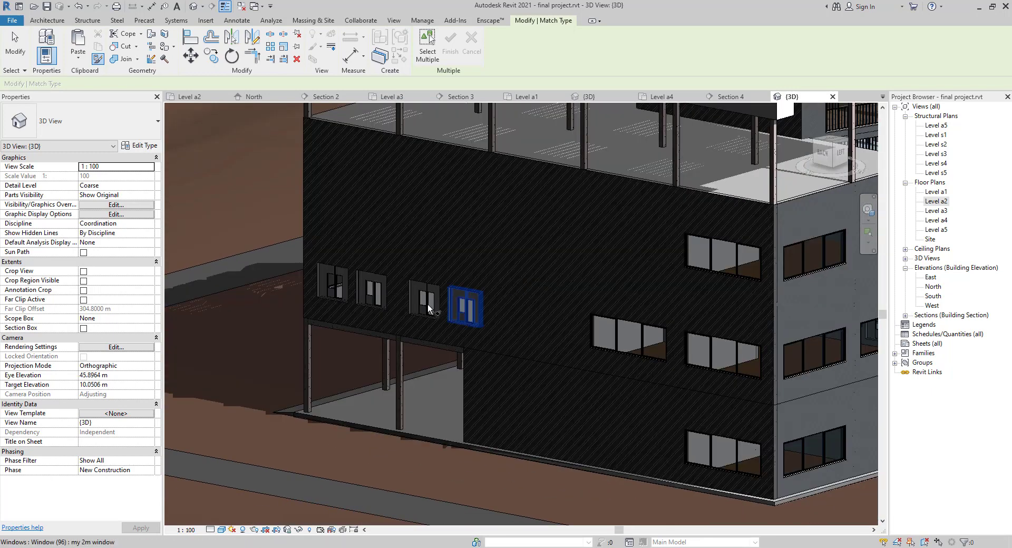
left_click(429, 303)
left_click(369, 291)
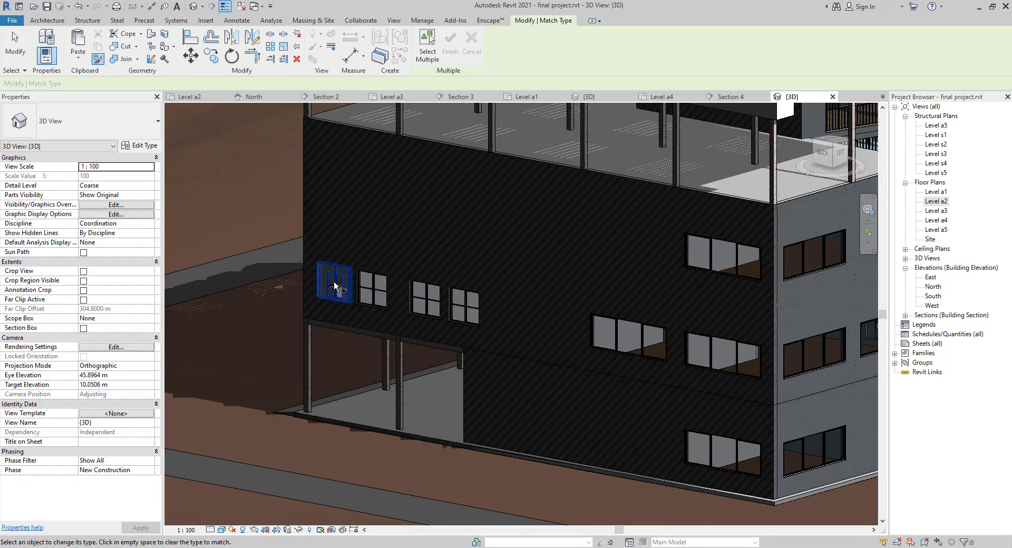
left_click(331, 280)
- Match the my 2m window units at the opposite corner of Level a2 to the 2m w type as well
middle_click_drag(595, 371, 550, 278, "shift")
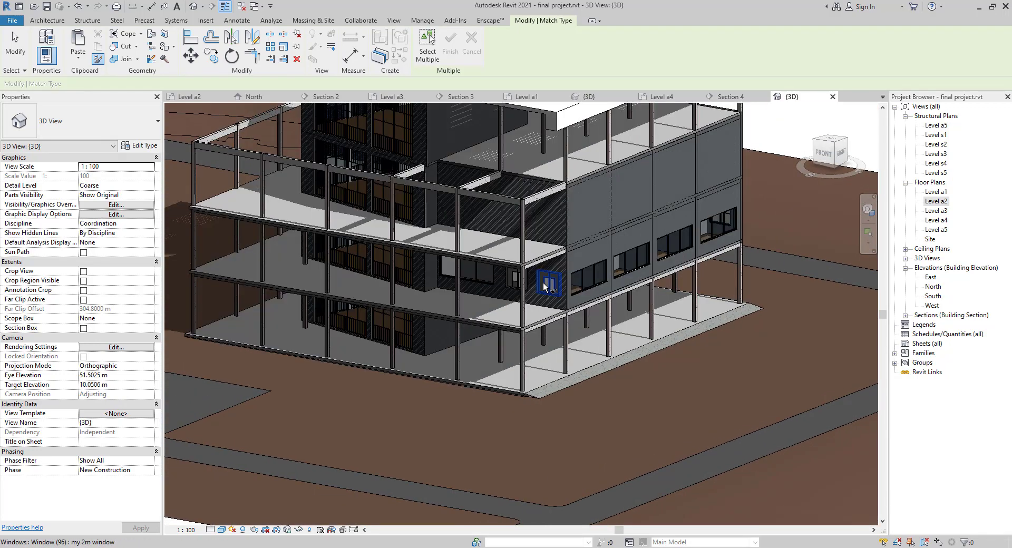
left_click(514, 279)
middle_click_drag(415, 286, 285, 315, "shift")
key("Escape")
key("Escape")
- Delete the Window (96) unit and the 2m w window beside it from the recessed Level a2 wall
left_click(271, 325)
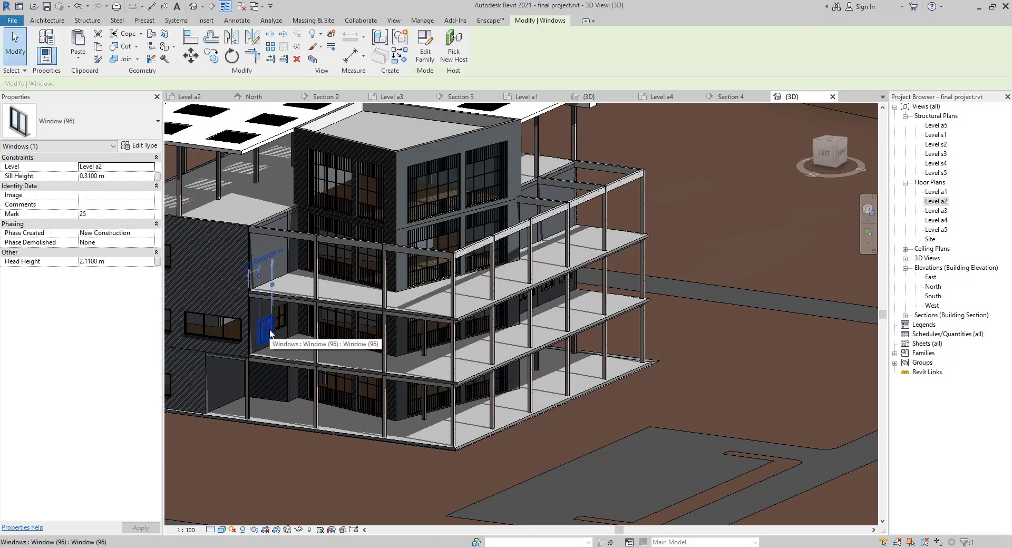
key("Delete")
left_click(279, 321)
key("Delete")
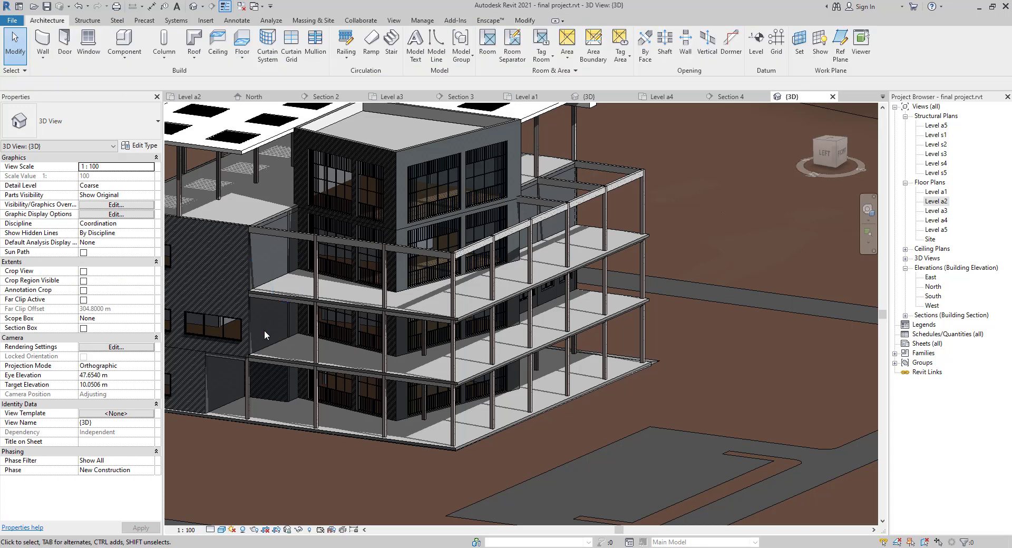
- Open the Level a3 floor plan and set its visual style to Hidden Line
middle_click_drag(269, 347, 521, 364)
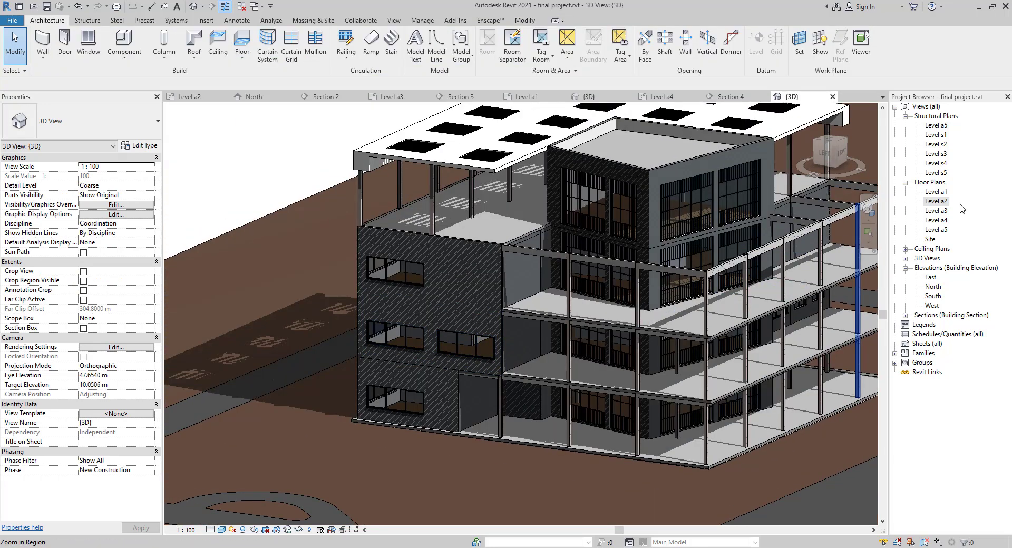
double_click(937, 210)
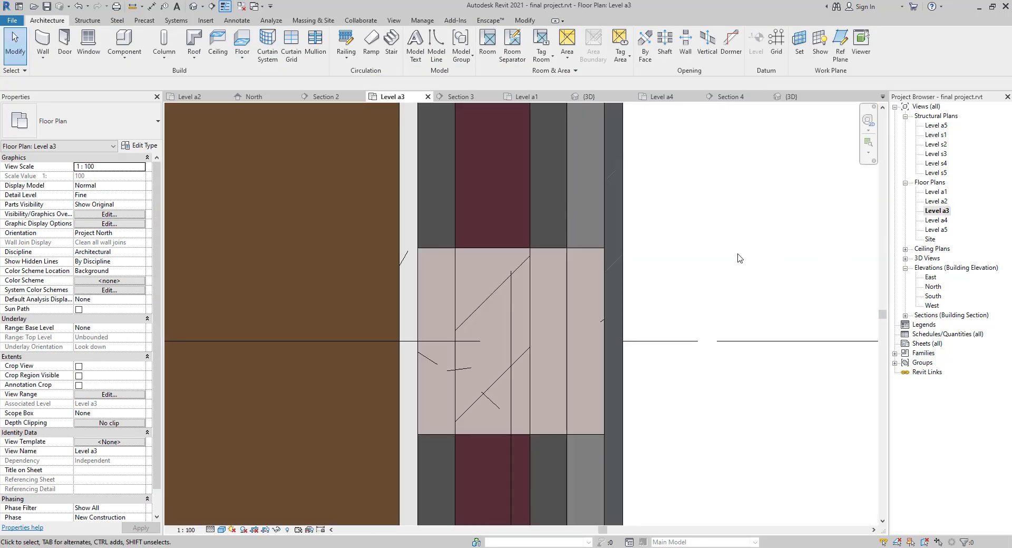
scroll(394, 258, "down", 6)
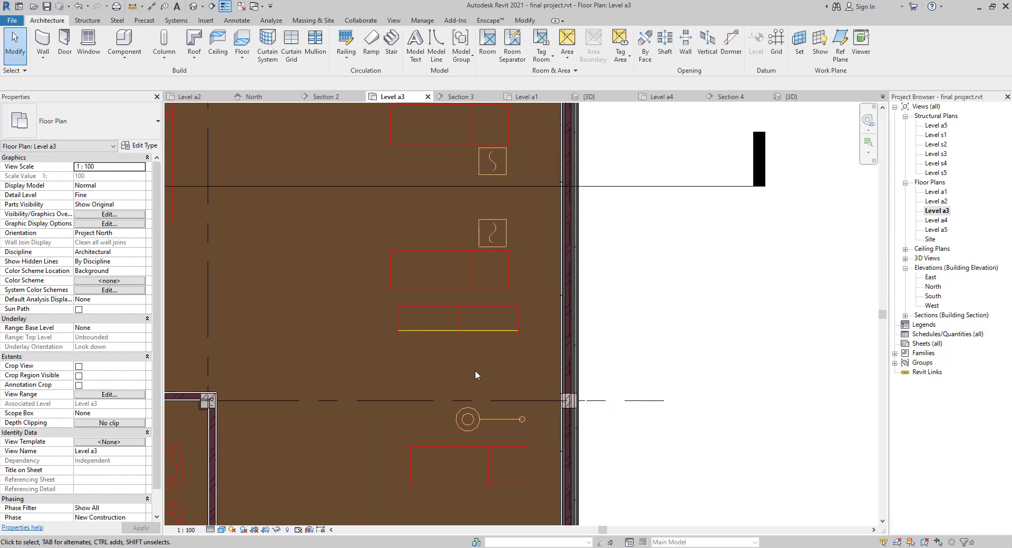
scroll(388, 226, "down", 1)
middle_click_drag(387, 227, 614, 372)
scroll(330, 261, "up", 1)
scroll(265, 299, "up", 2)
middle_click_drag(265, 298, 529, 343)
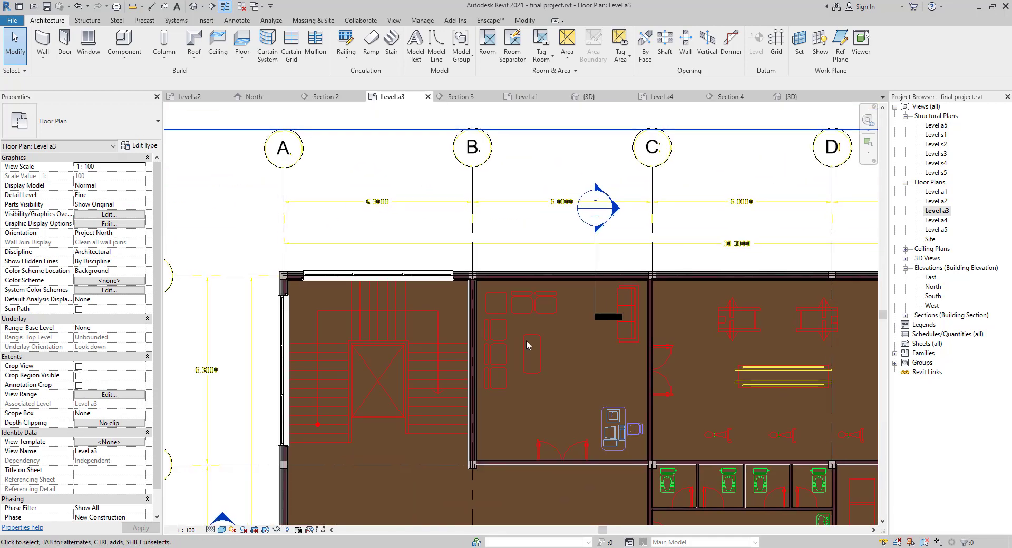
left_click(222, 530)
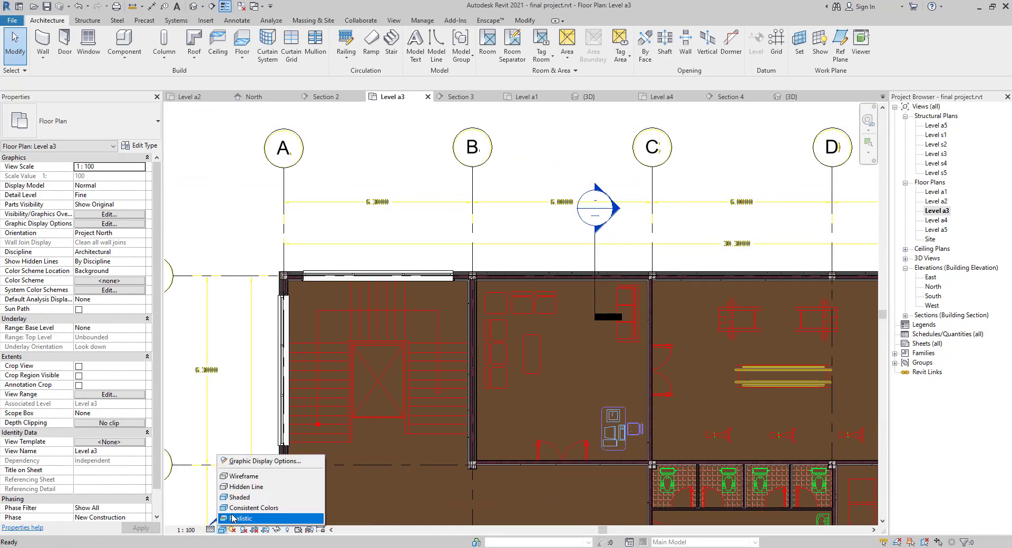
left_click(244, 486)
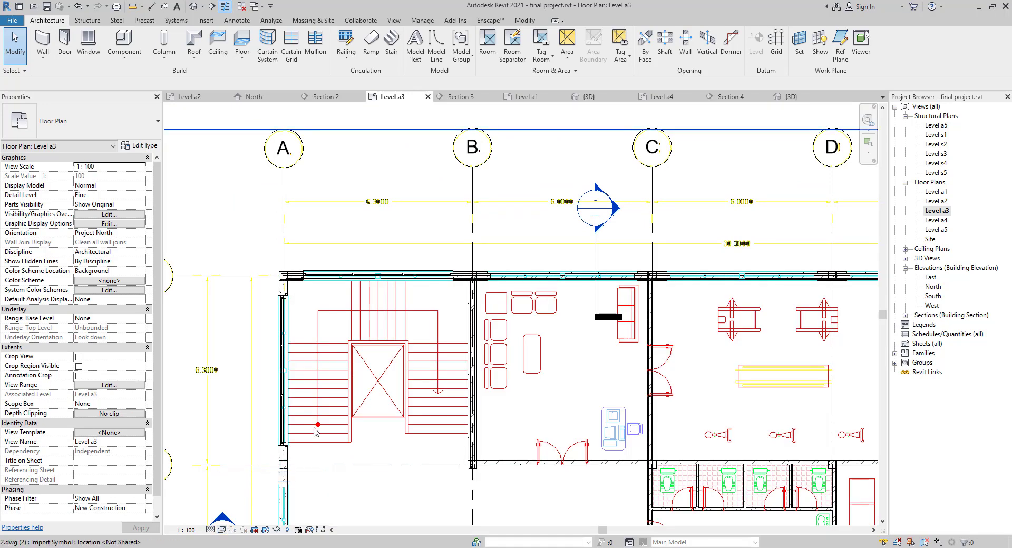
- Place a Window (122) 2m w window in the east exterior wall of the southeast corner office on Level a3
key("w")
key("n")
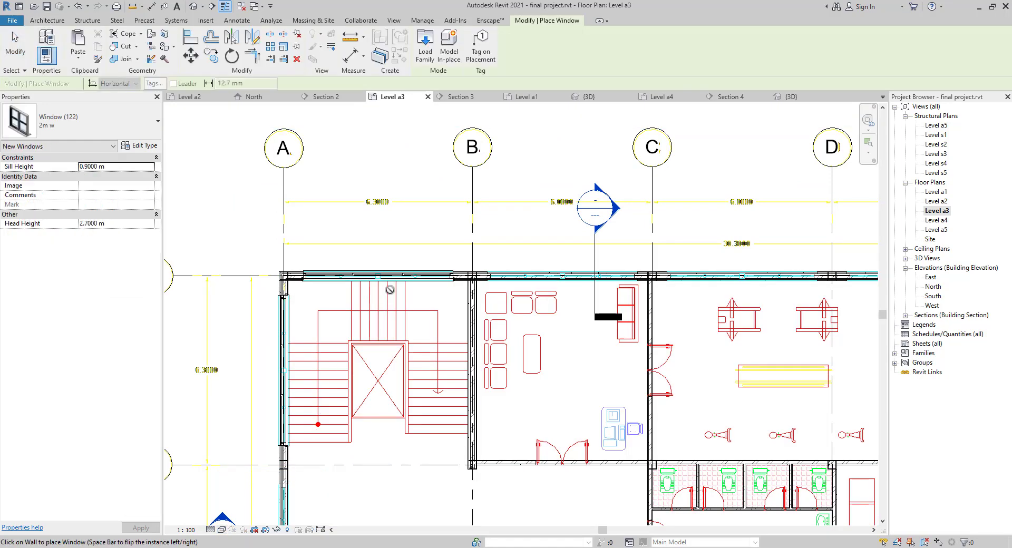
scroll(388, 288, "up", 2)
middle_click_drag(674, 274, 256, 322)
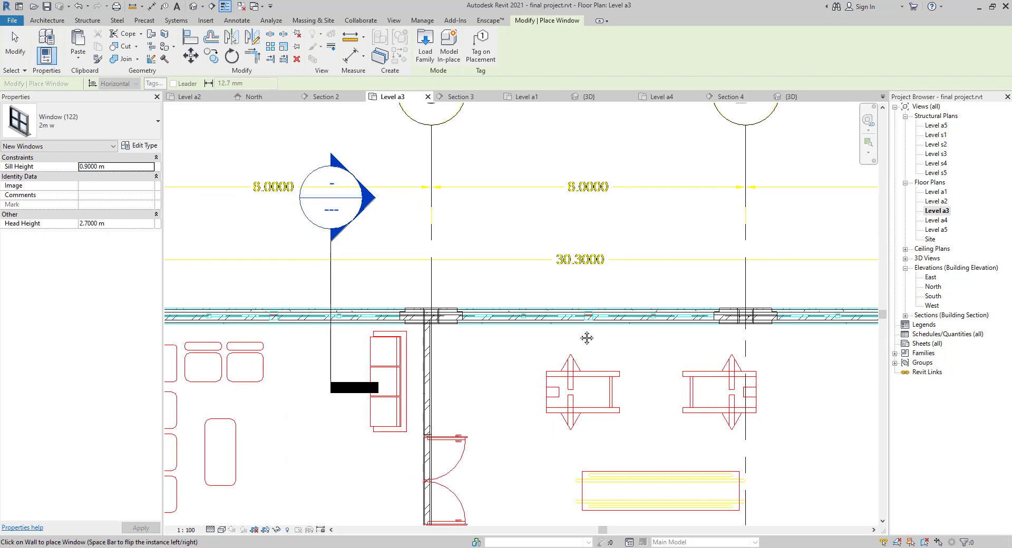
middle_click_drag(767, 355, 407, 307)
scroll(648, 360, "down", 2)
scroll(643, 423, "down", 1)
middle_click_drag(548, 374, 352, 258)
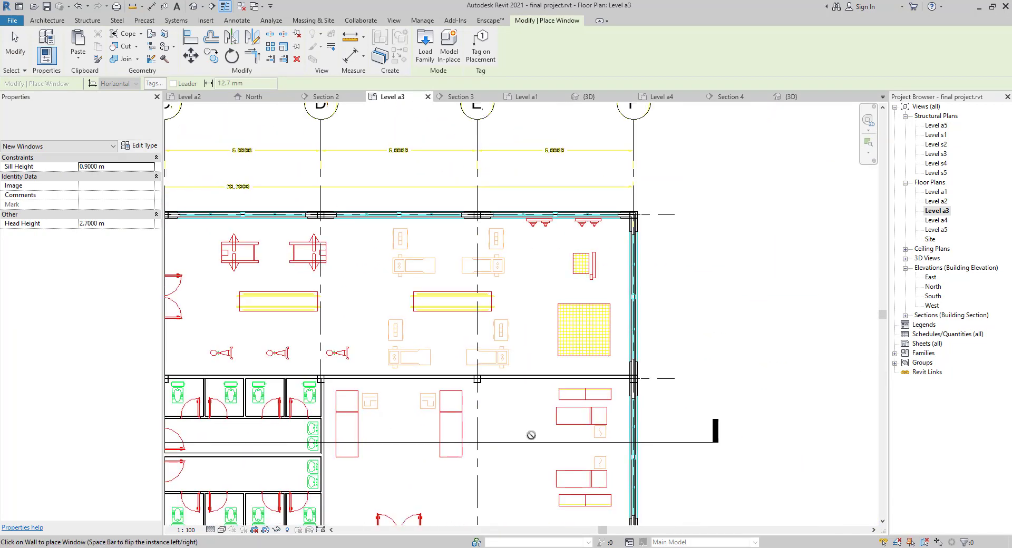
middle_click_drag(509, 501, 460, 294)
middle_click_drag(405, 434, 443, 219)
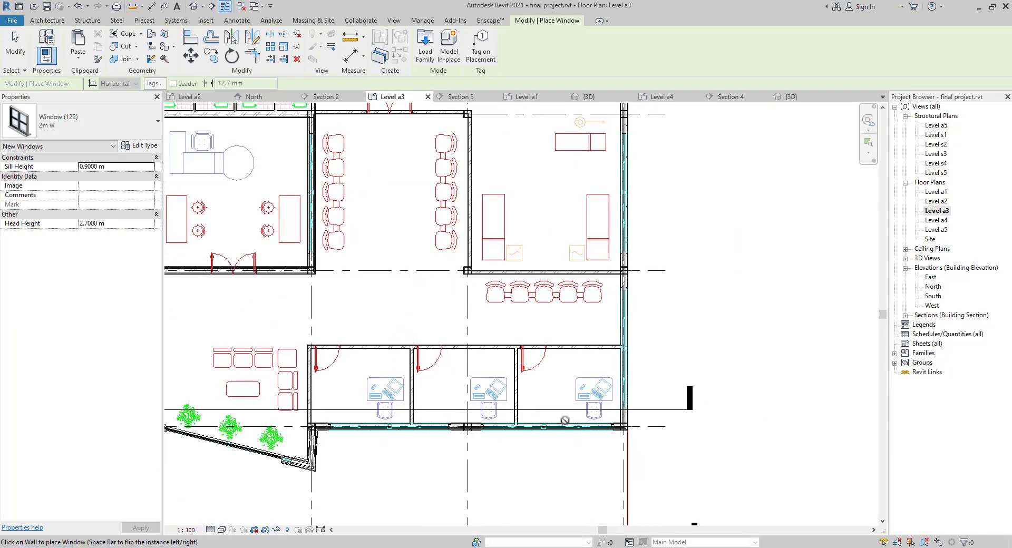
scroll(570, 425, "up", 2)
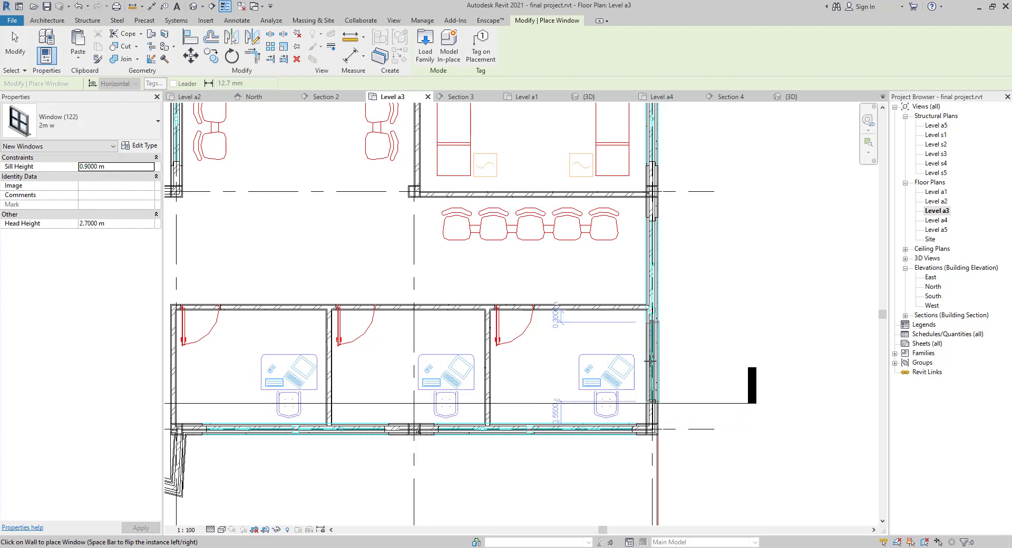
left_click(572, 407)
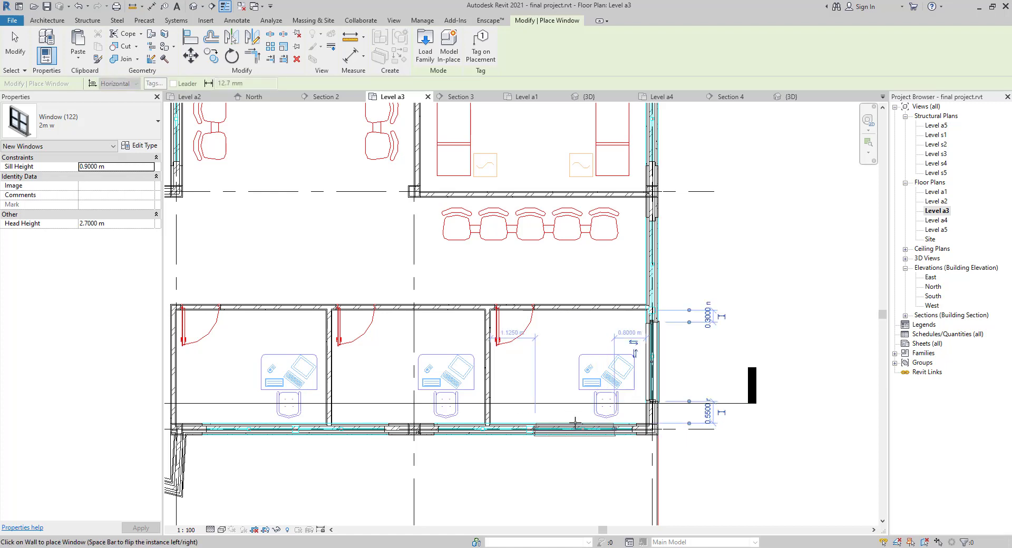
- Place 2m w windows in the south wall of the southeast corner office and of the westernmost office in that row
left_click(576, 424)
middle_click_drag(465, 356, 629, 322)
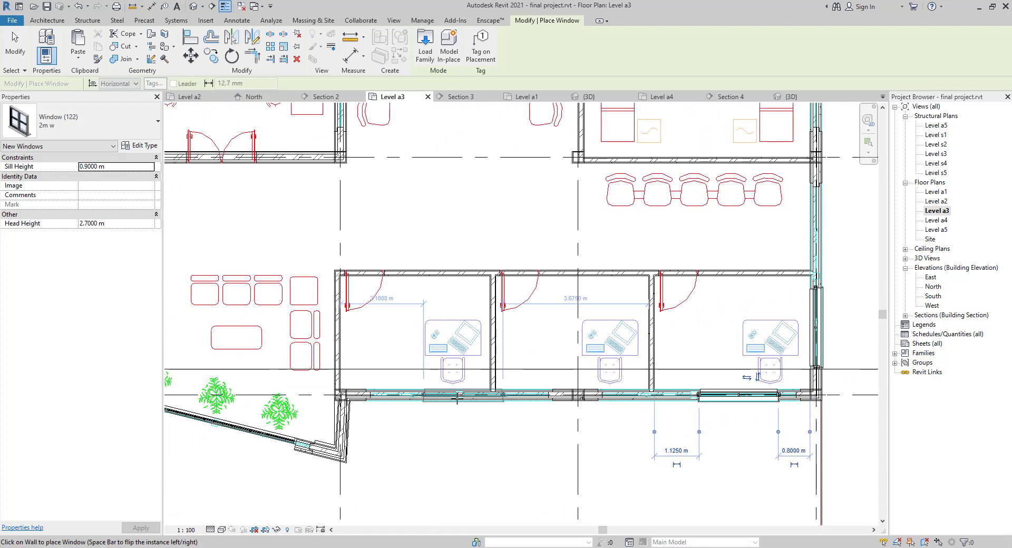
left_click(410, 389)
scroll(543, 400, "up", 2)
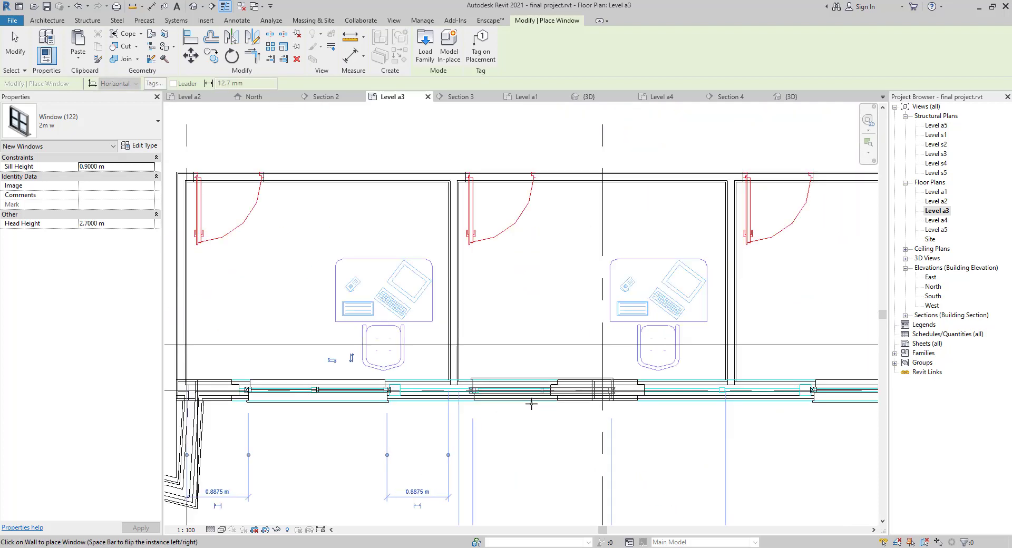
scroll(532, 404, "up", 2)
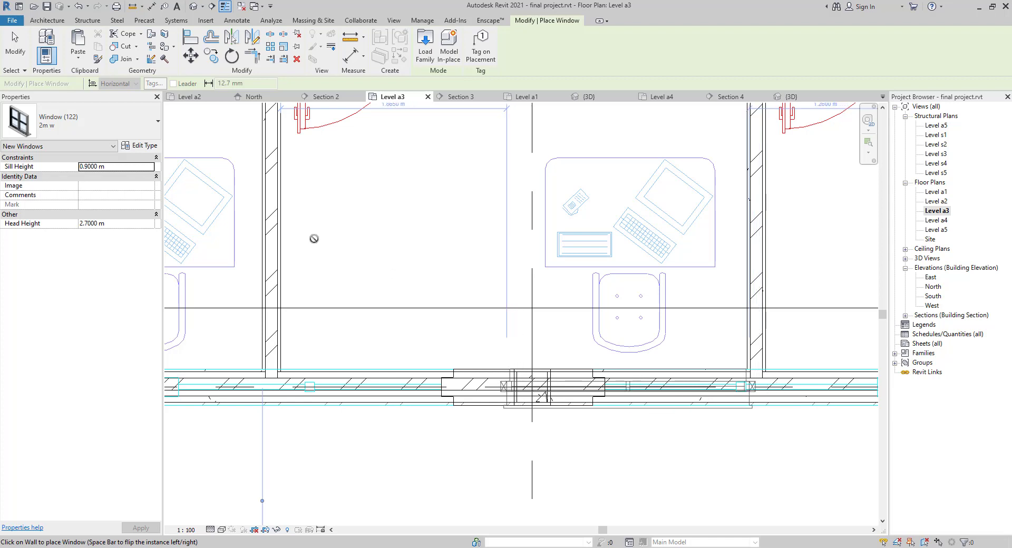
left_click(142, 145)
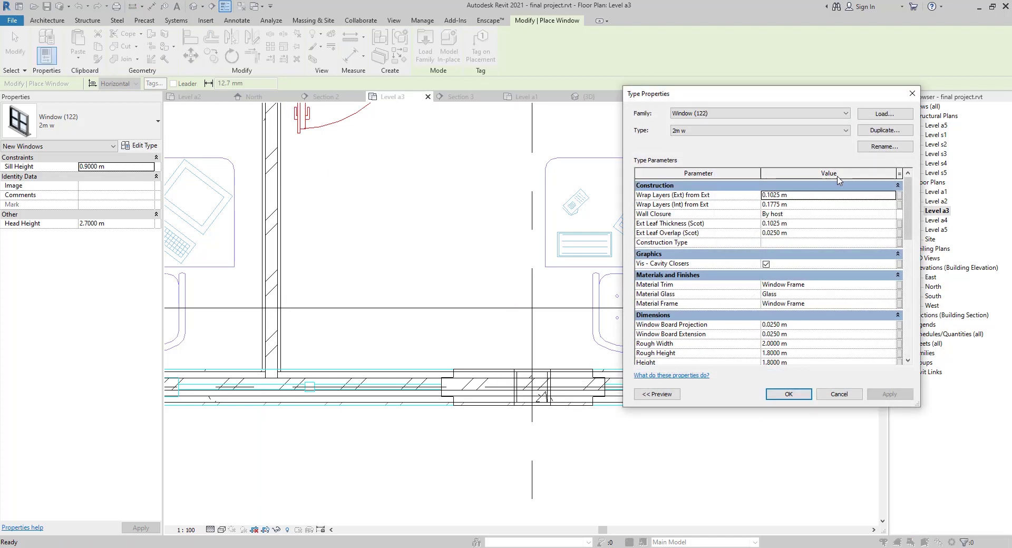
left_click(888, 133)
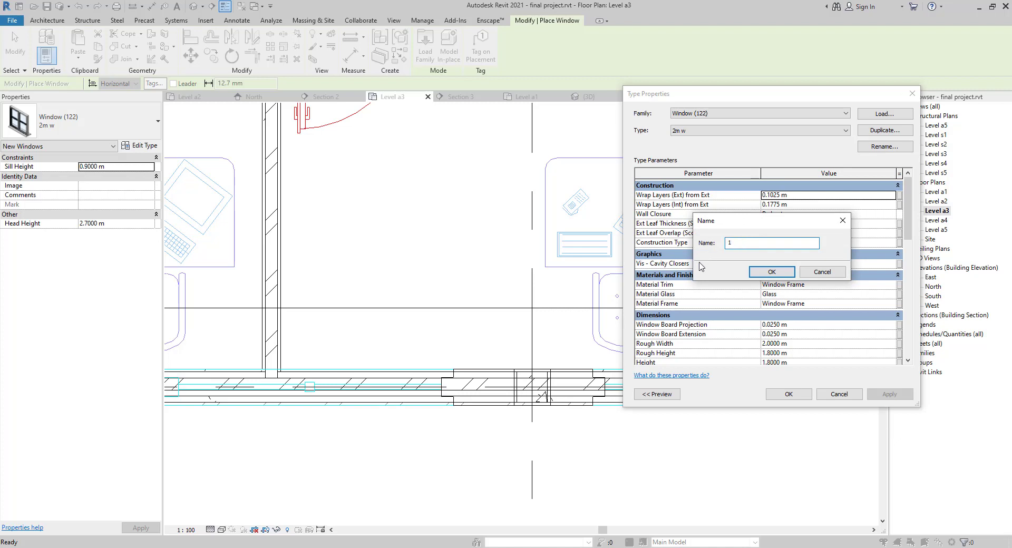
left_click(772, 273)
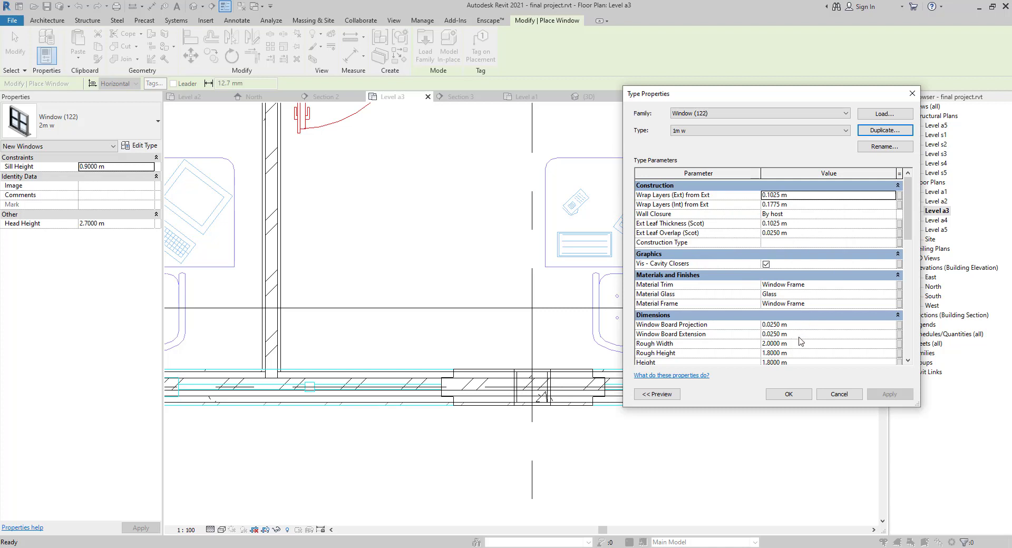
scroll(801, 341, "down", 2)
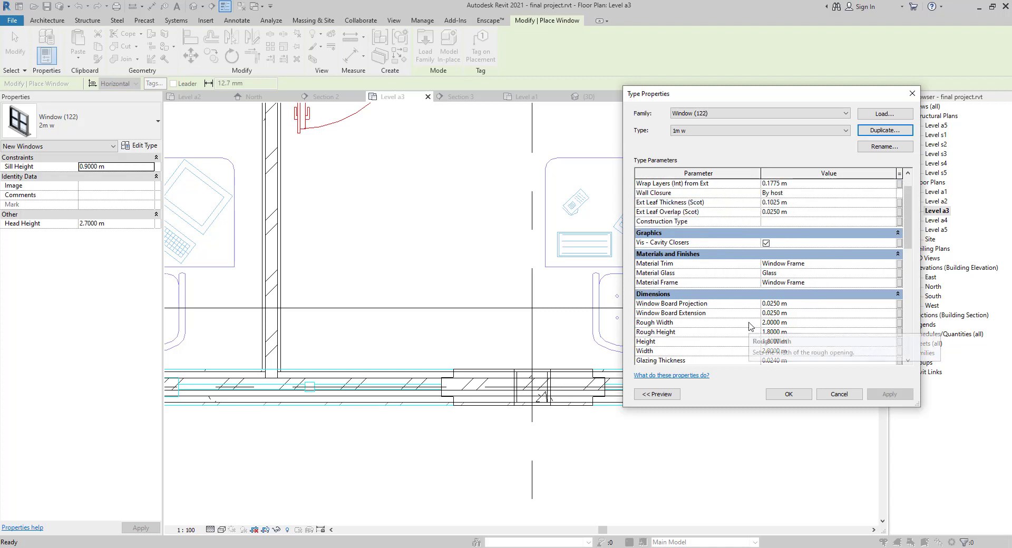
left_click(838, 397)
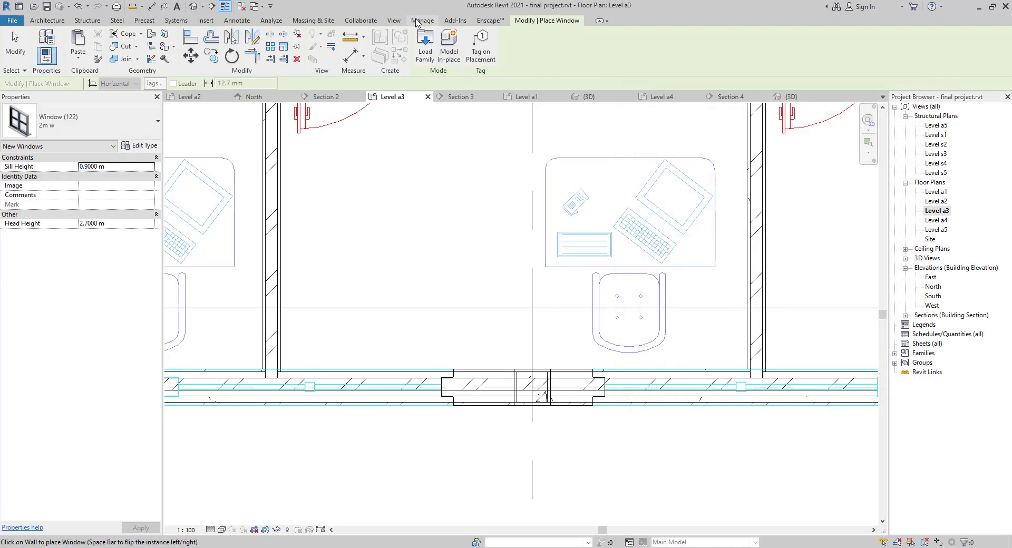
- Load the Window (127).rfa family from the Windows folder
left_click(425, 45)
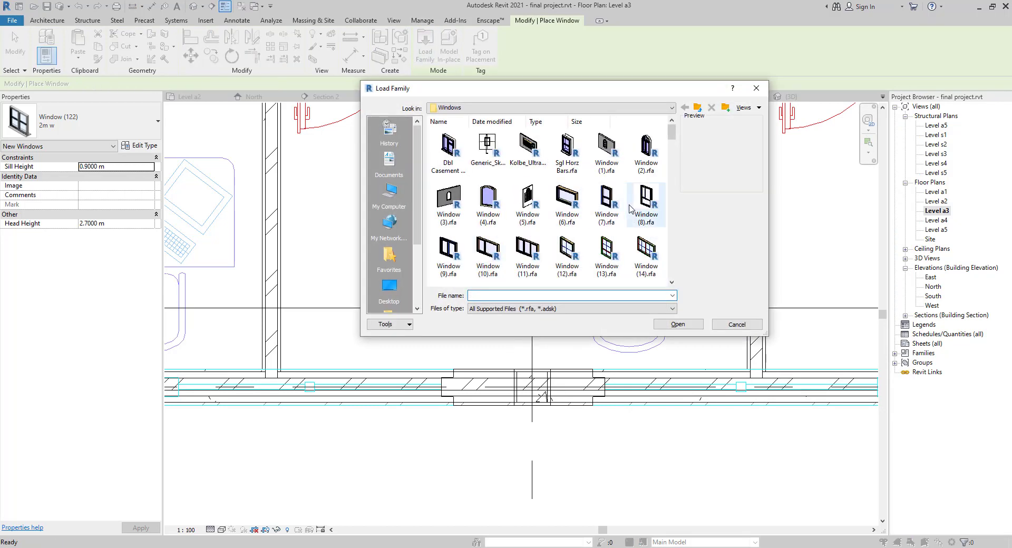
scroll(614, 217, "down", 10)
scroll(614, 218, "down", 8)
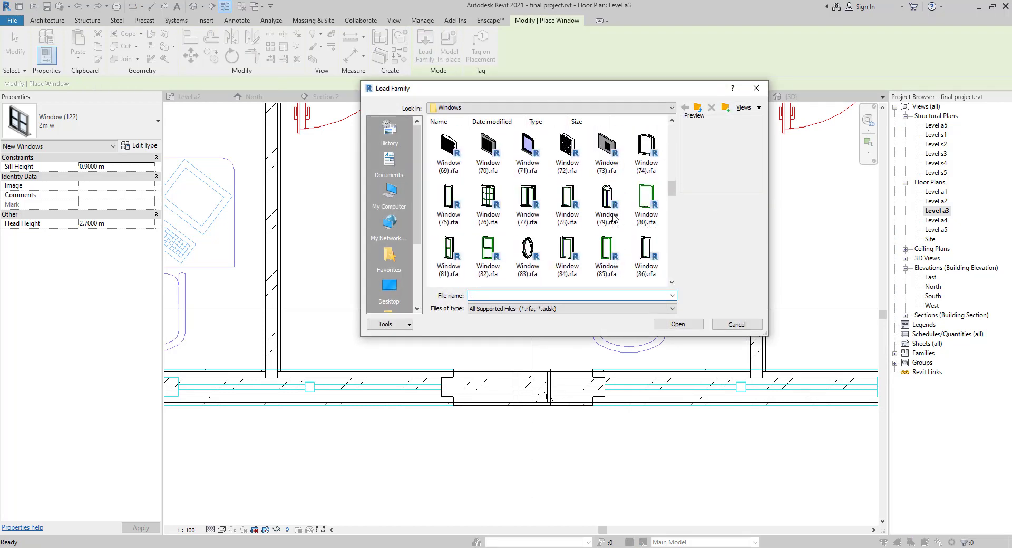
scroll(568, 236, "down", 3)
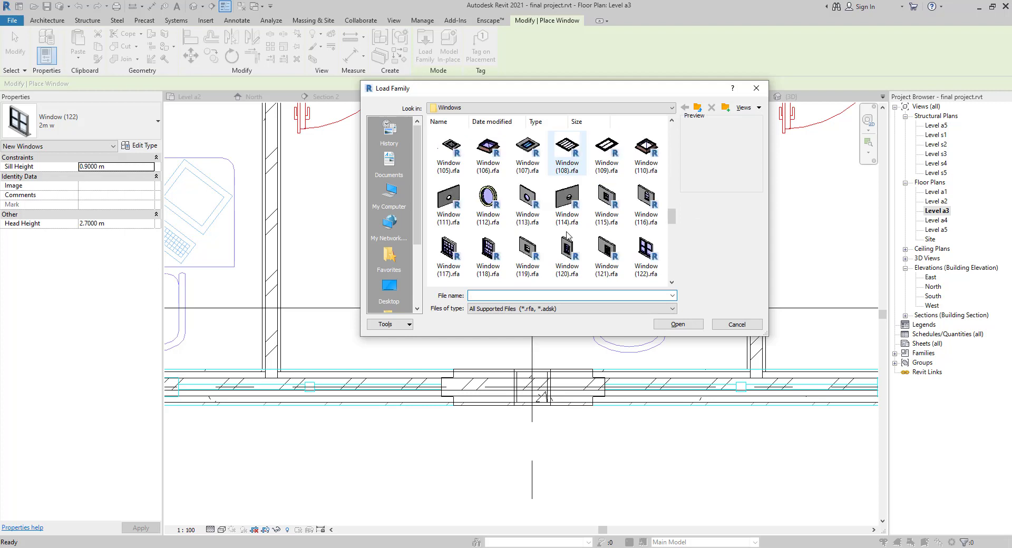
left_click(610, 158)
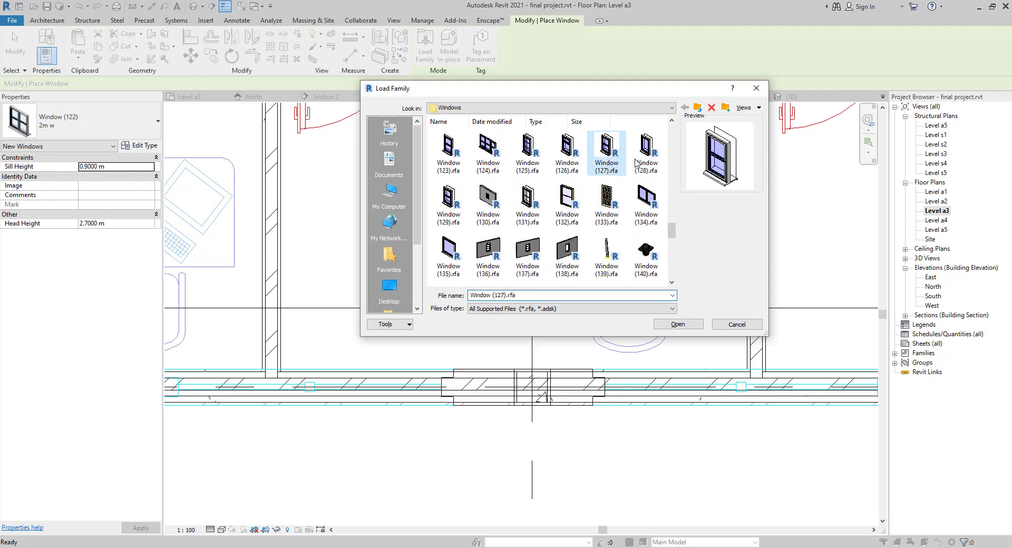
left_click(647, 156)
left_click(596, 159)
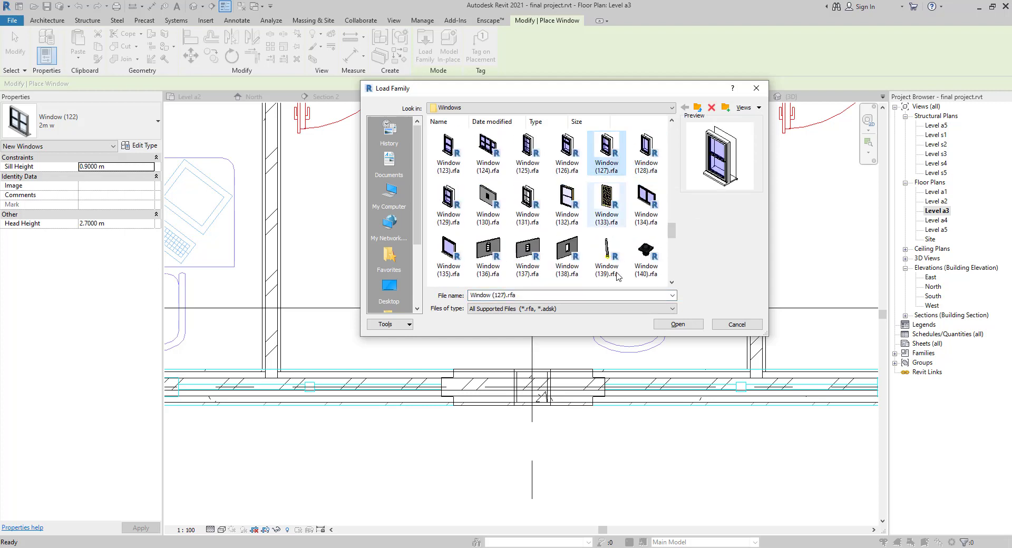
left_click(678, 324)
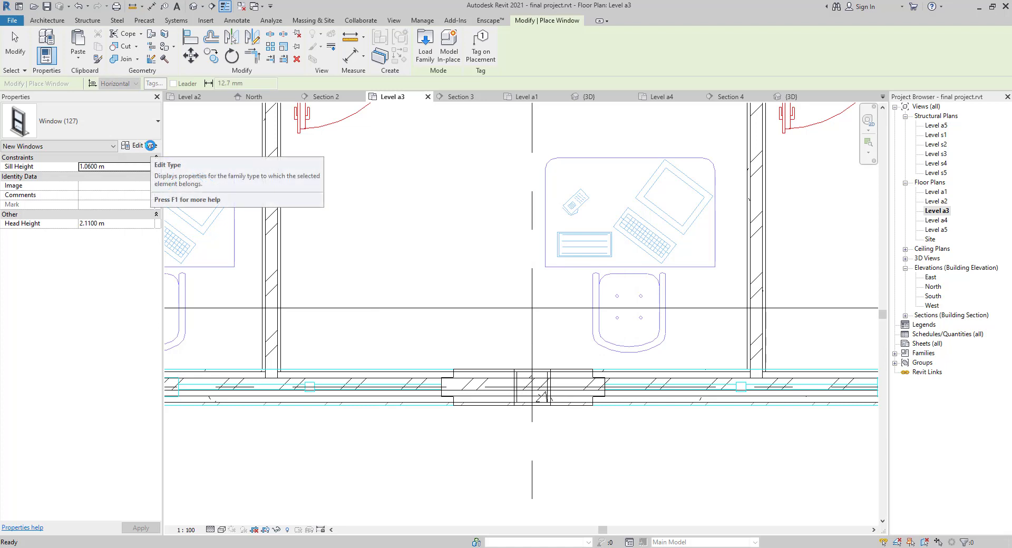
- Duplicate the Window (127) type under the name 1m w
left_click(151, 146)
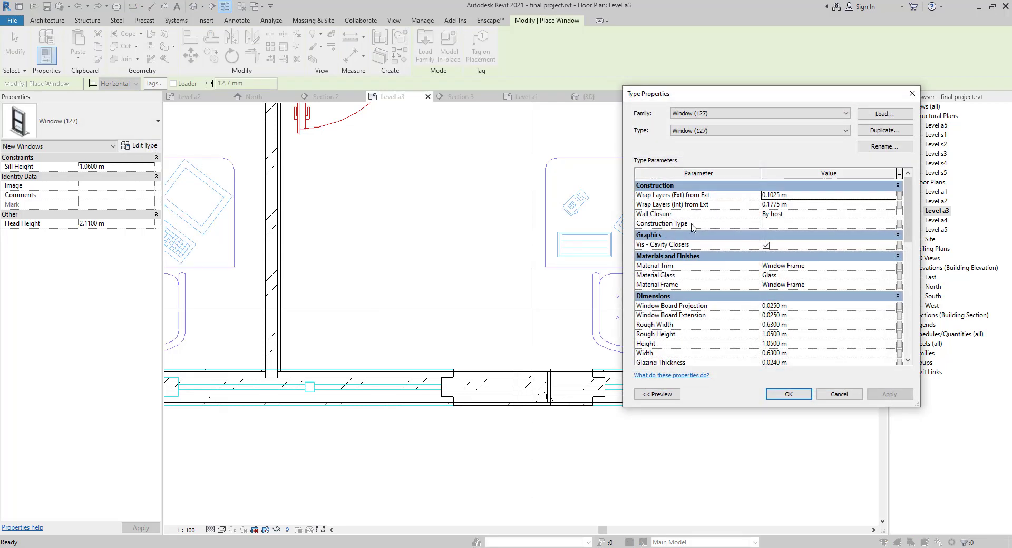
left_click(872, 135)
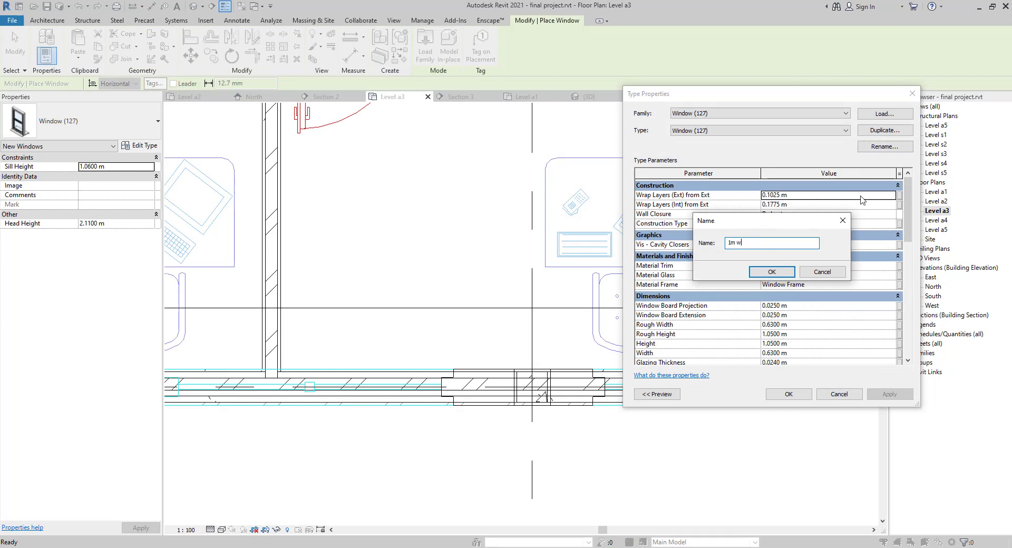
type("1m w")
left_click(760, 272)
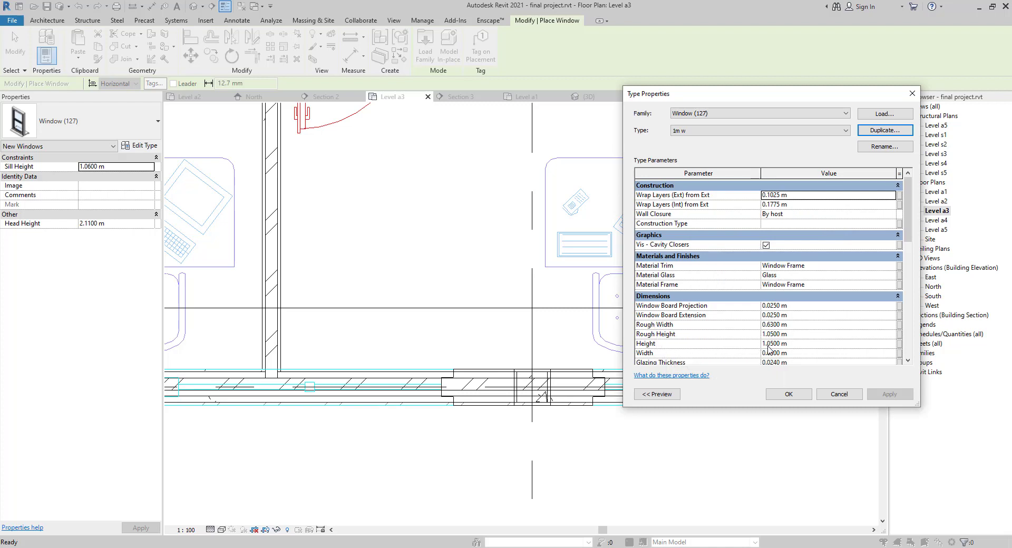
- Set the 1m w type's height to 1.8 m and its width to 1 m, and apply the changes
left_click(806, 344)
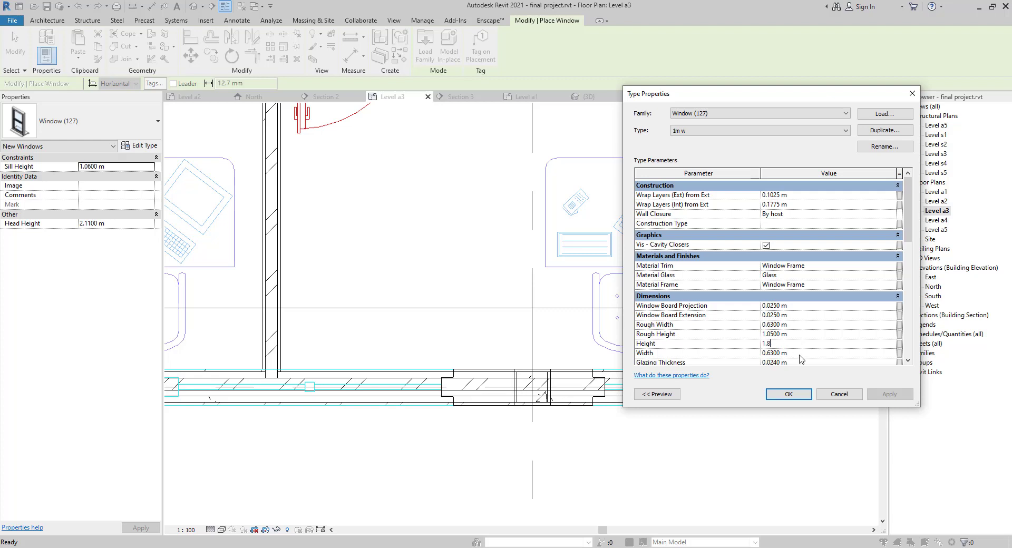
key("Tab")
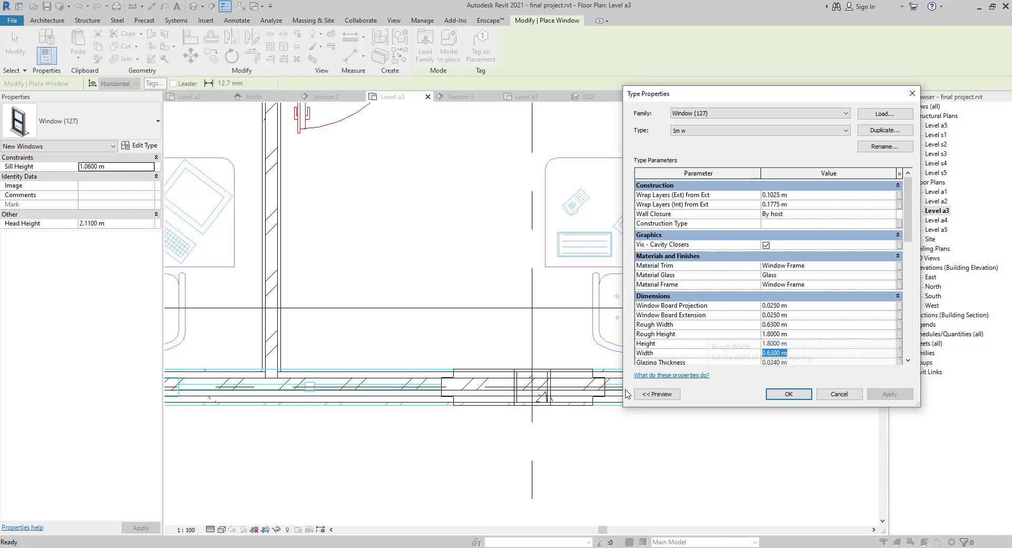
type("1")
key("Return")
left_click(789, 394)
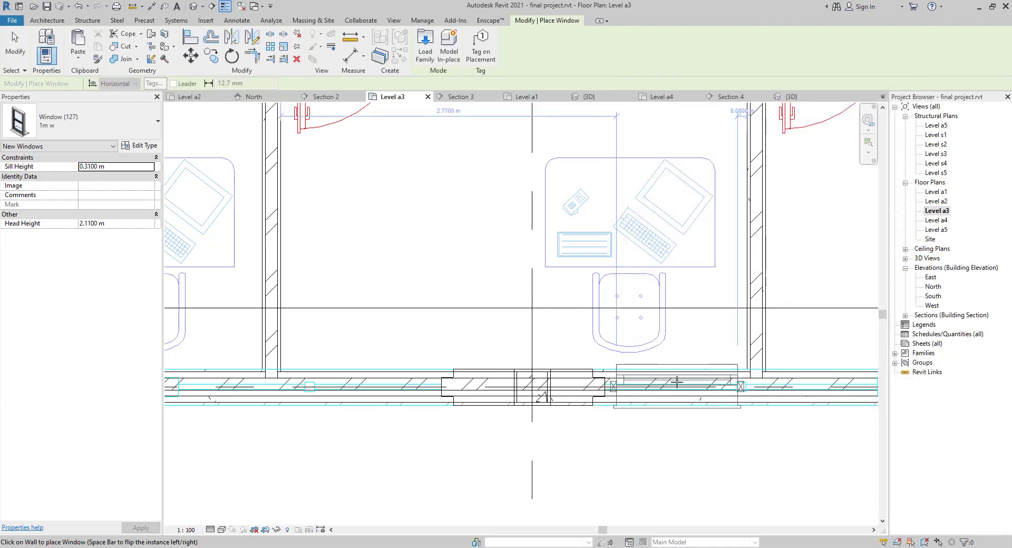
- Reduce the width of the Window (127) 1m w type for the middle office's wall section
left_click(139, 145)
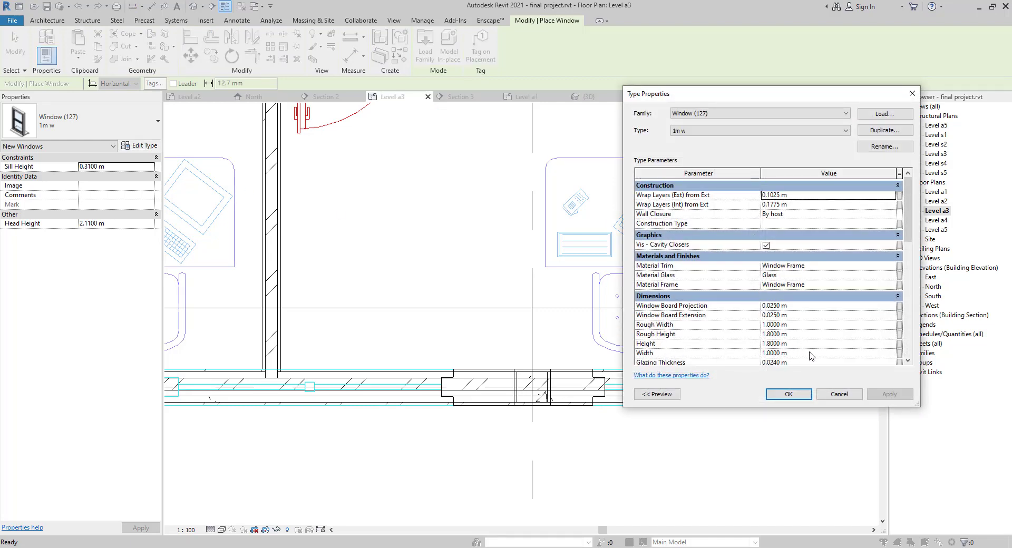
left_click(813, 353)
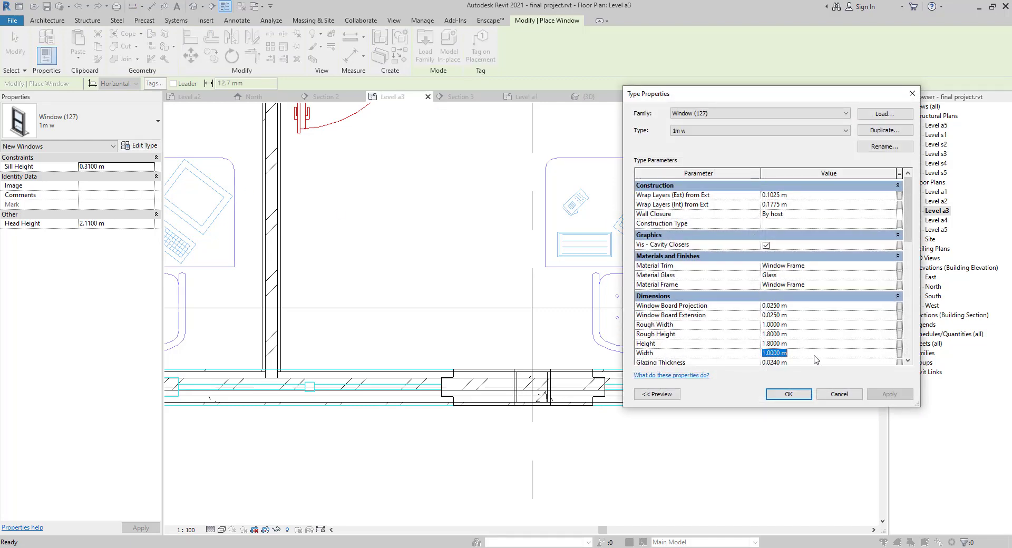
left_click(789, 394)
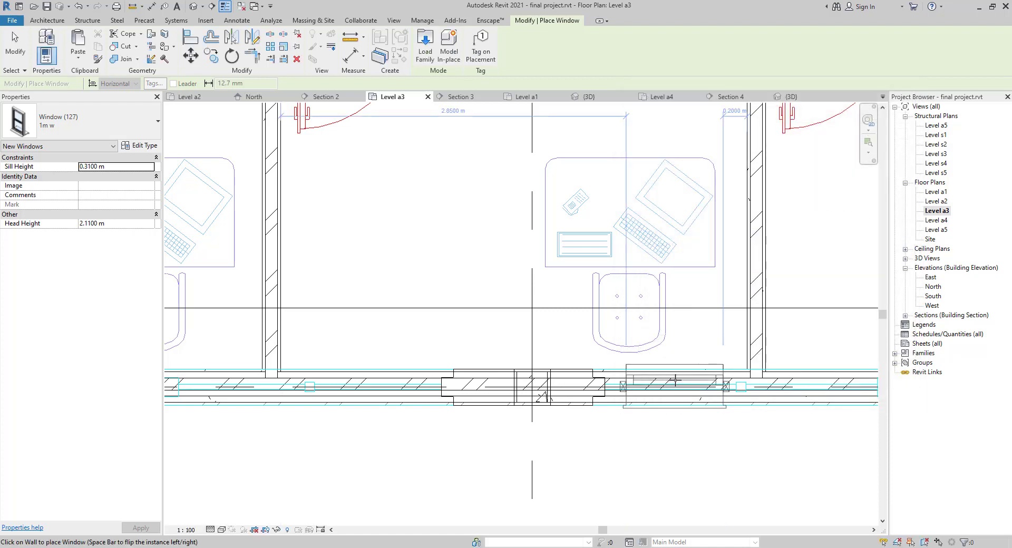
- Place two Window (127) 1m w windows in the middle office's exterior wall, one on each side of the column
left_click(675, 379)
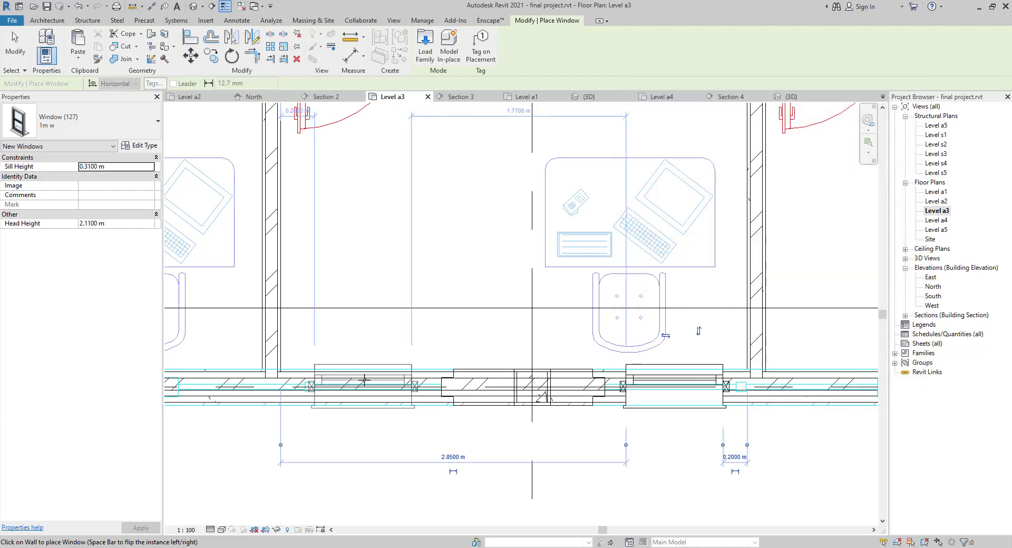
left_click(371, 379)
- Examine the remaining Level a3 exterior walls from the offices past the lounge to the gym, and stop placing windows
scroll(399, 362, "down", 1)
middle_click_drag(398, 362, 746, 362)
mouse_move(406, 342)
middle_mouse_down()
mouse_move(488, 255)
mouse_move(588, 231)
mouse_move(715, 176)
middle_mouse_up()
middle_click_drag(409, 258, 442, 427)
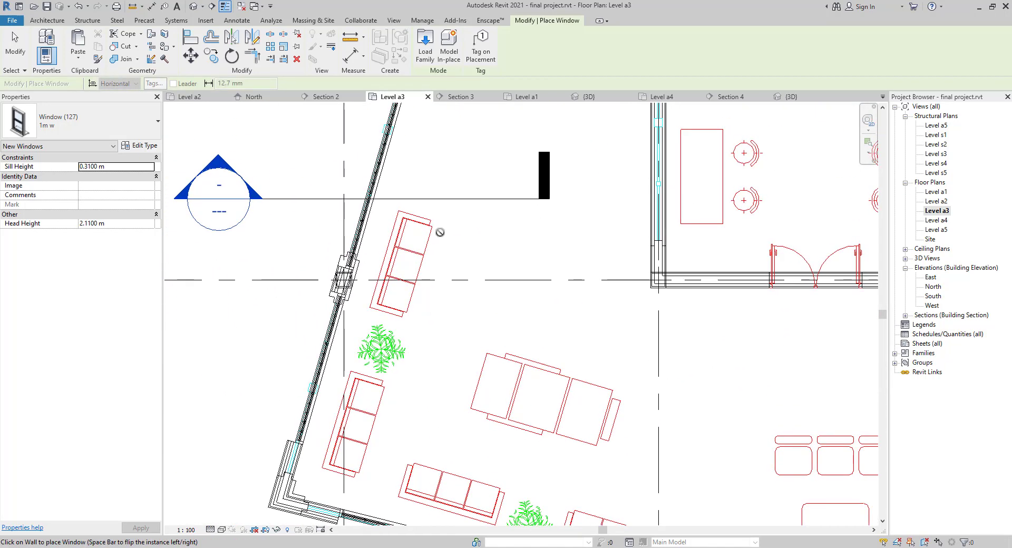
middle_click_drag(441, 233, 378, 438)
middle_click_drag(412, 247, 352, 440)
scroll(465, 311, "down", 1)
mouse_move(490, 251)
middle_mouse_down()
mouse_move(388, 411)
mouse_move(477, 400)
mouse_move(458, 404)
middle_mouse_up()
middle_click_drag(346, 349, 573, 399)
middle_click_drag(323, 271, 78, 166)
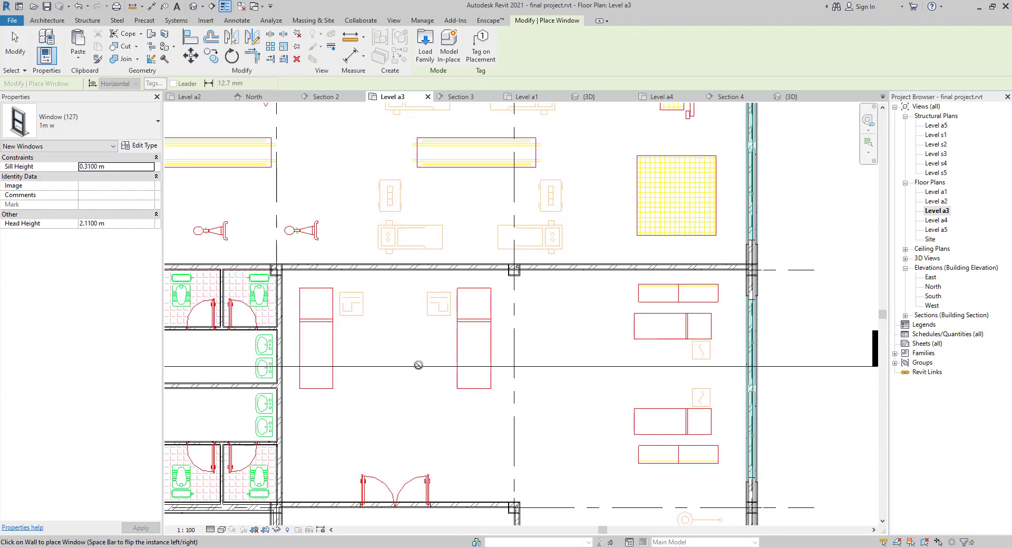
middle_click_drag(632, 347, 670, 547)
key("Escape")
- Start placing windows with the my 5m window type of the Window (156) family
key("w")
key("n")
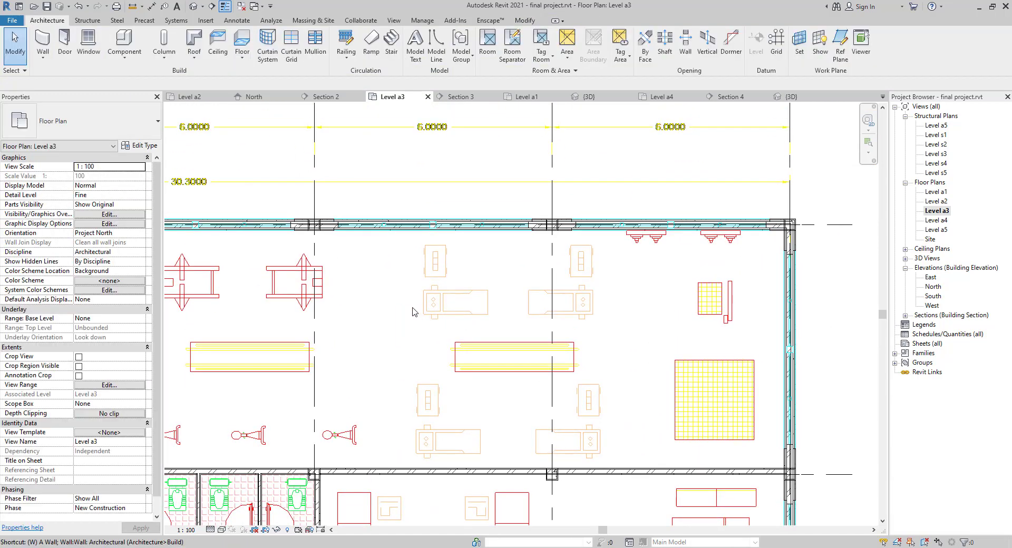
left_click(79, 132)
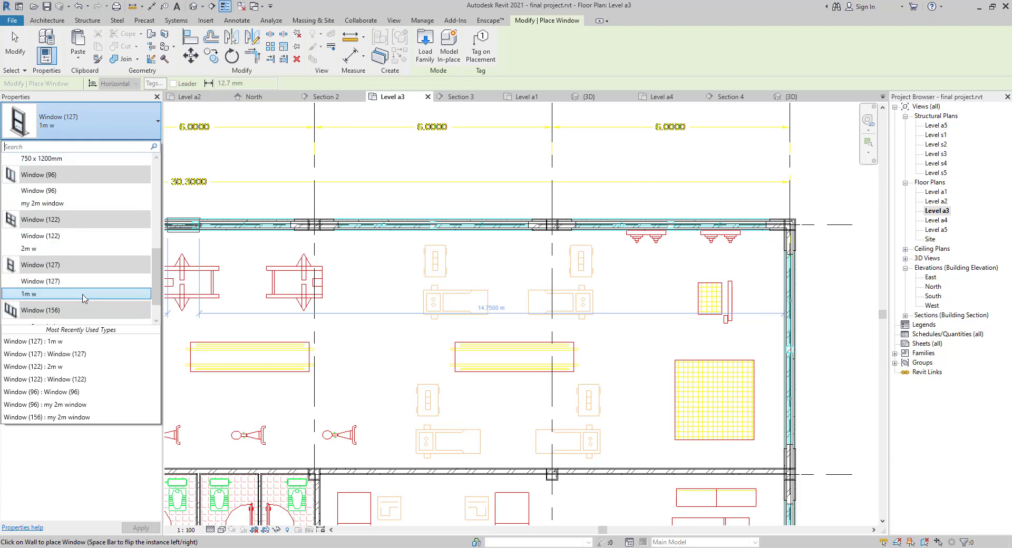
scroll(56, 182, "up", 5)
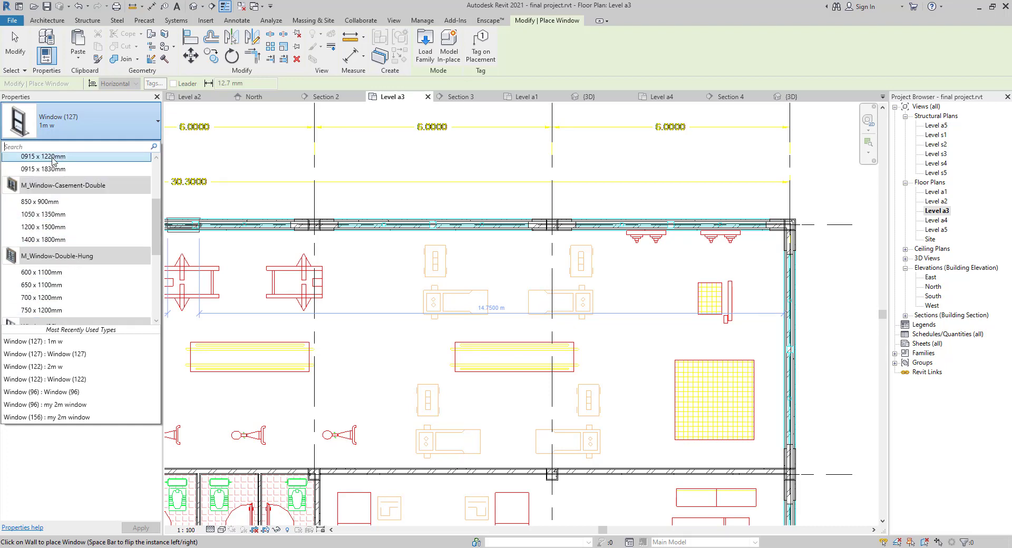
type("5")
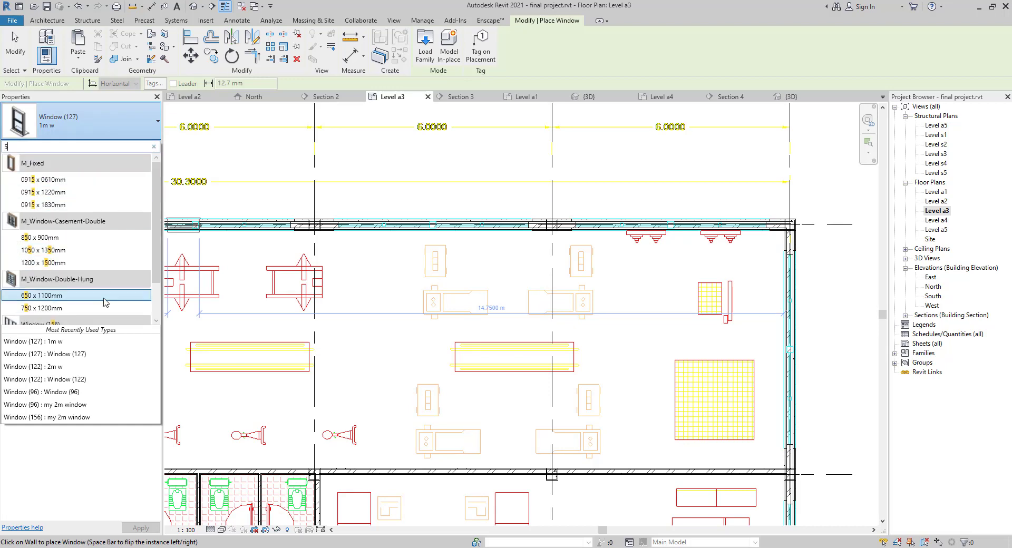
scroll(72, 315, "down", 1)
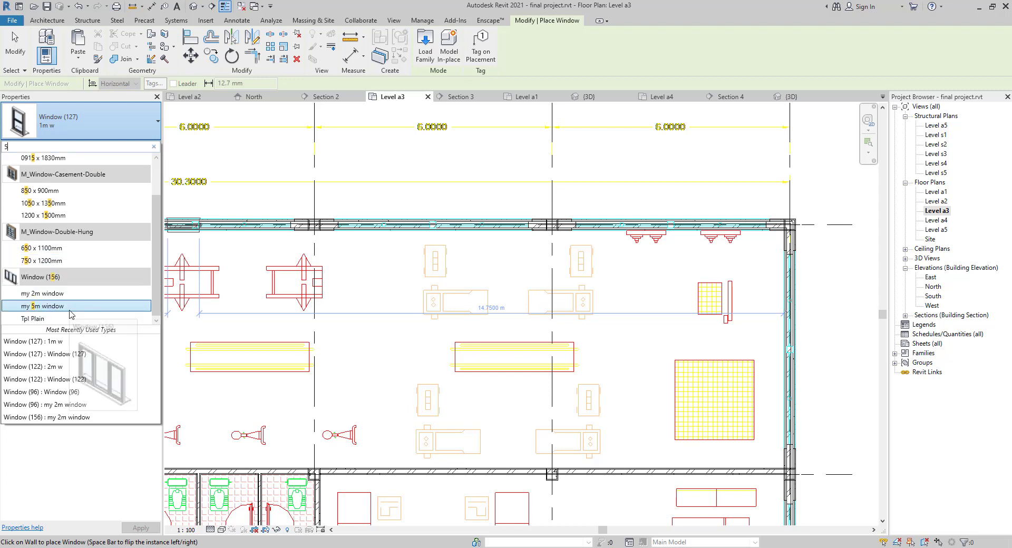
left_click(69, 309)
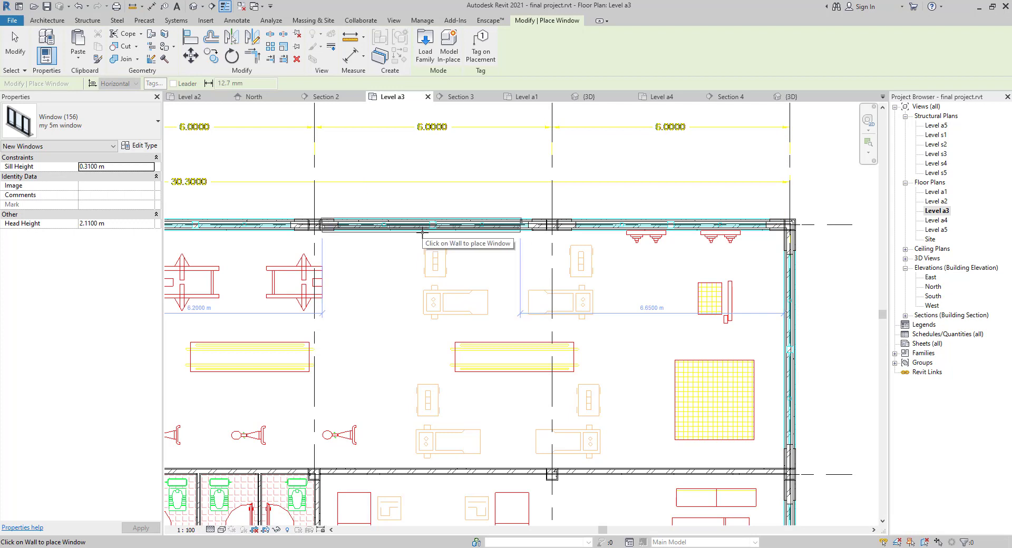
- Place a Window (156) my 5m window in each of the gym's three exterior wall bays along grid 1
left_click(427, 234)
middle_click_drag(411, 169, 662, 201)
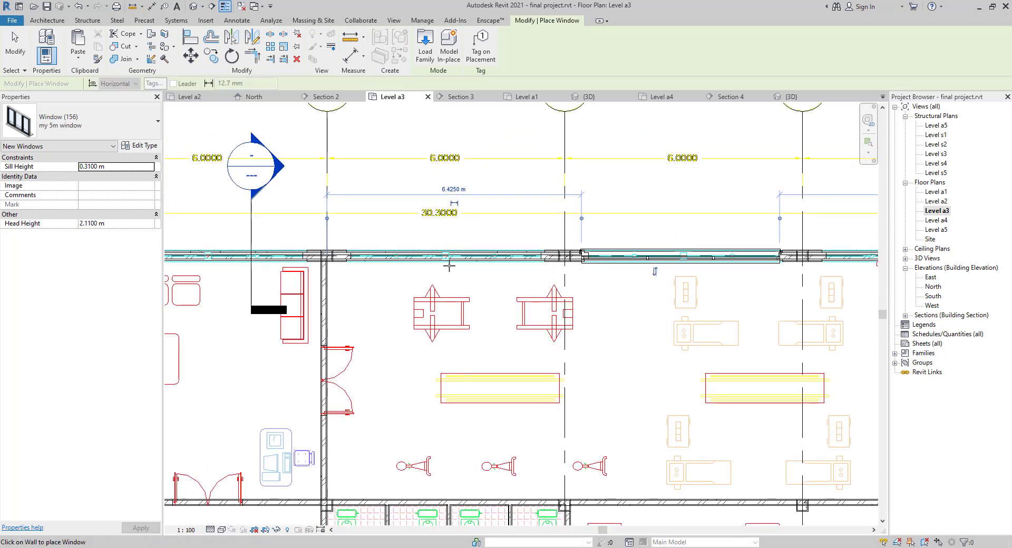
middle_click_drag(817, 269, 527, 248)
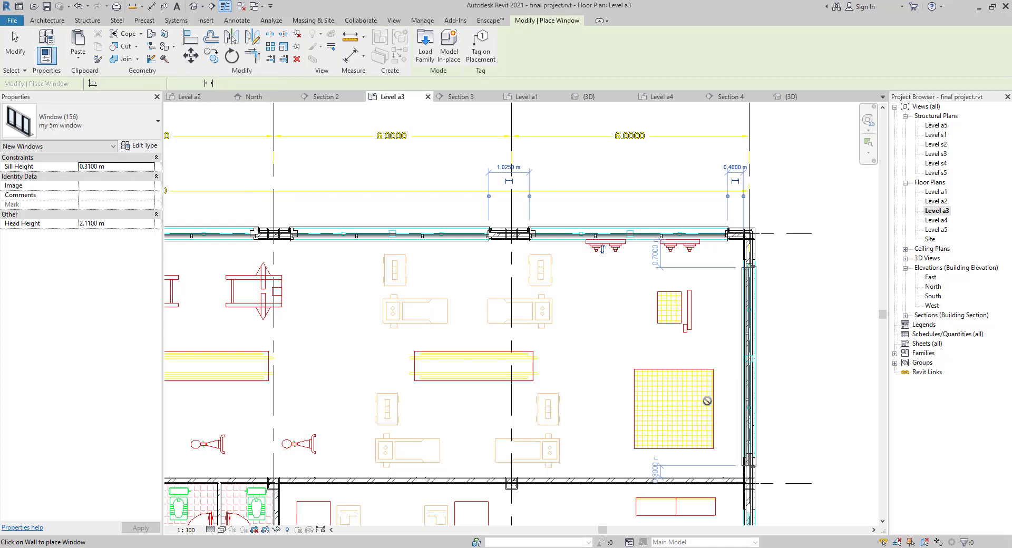
- Place my 5m windows along the east exterior wall, one each for the gym and the two treatment rooms below it
middle_click_drag(707, 401, 603, 204)
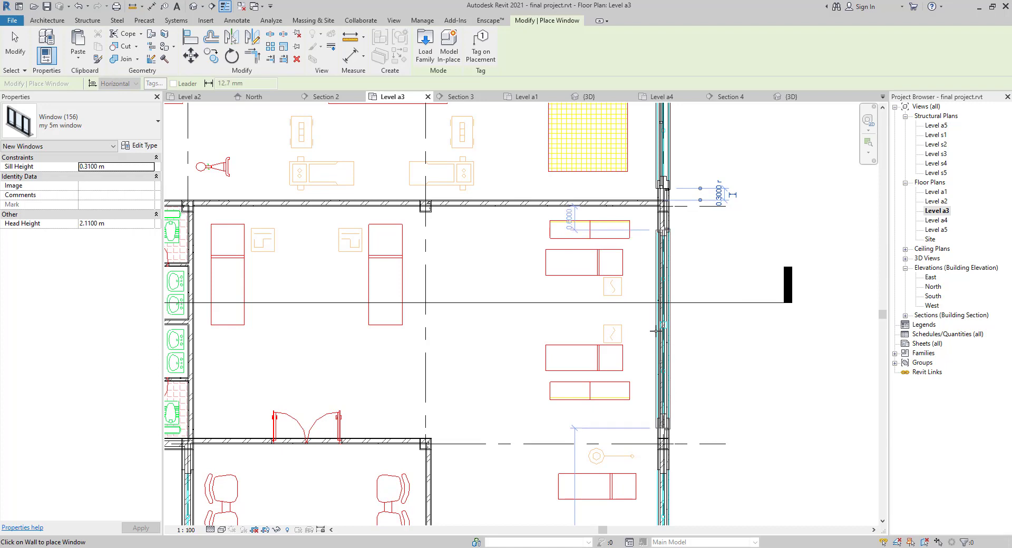
middle_click_drag(610, 380, 612, 165)
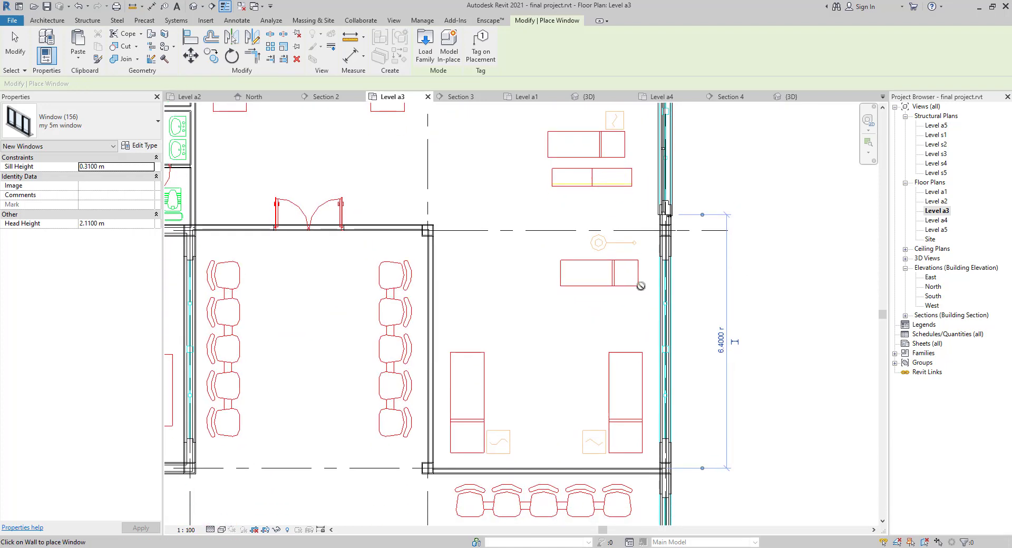
left_click(665, 347)
- Place a Window (122) 2m w window in the east exterior wall of the waiting area above the offices
scroll(624, 368, "down", 1)
middle_click_drag(577, 314, 573, 170)
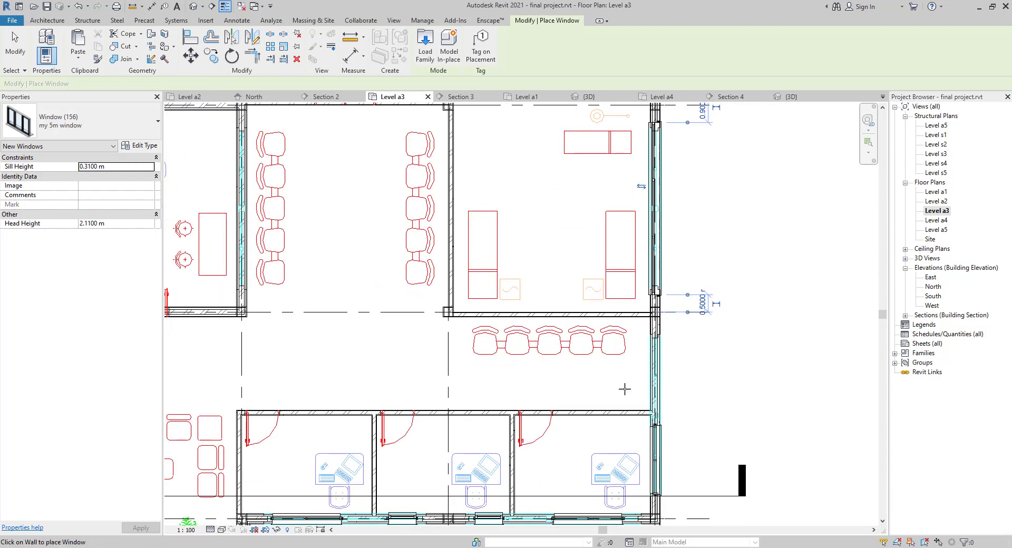
middle_click_drag(575, 374, 526, 258)
scroll(639, 303, "up", 2)
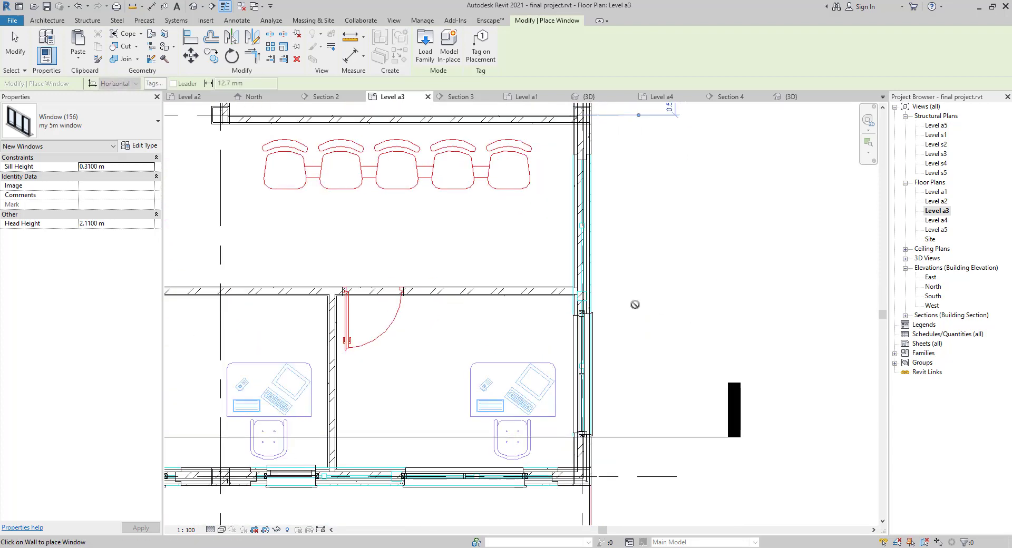
left_click(113, 126)
left_click(66, 222)
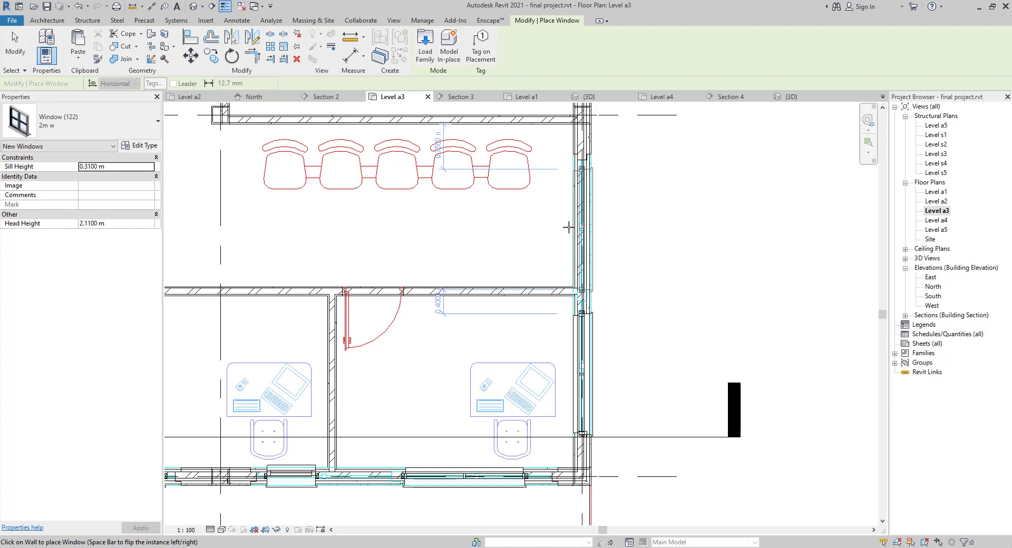
left_click(571, 228)
key("Escape")
key("Escape")
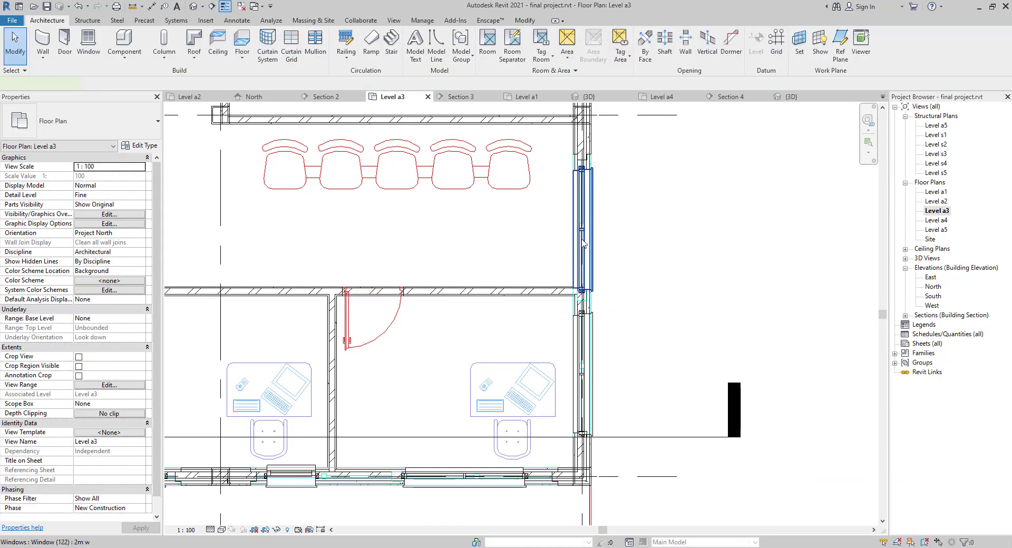
- Nudge the waiting area's 2m w window up the wall to 0.15 m clear of the office partition
left_click(584, 244)
key("Up")
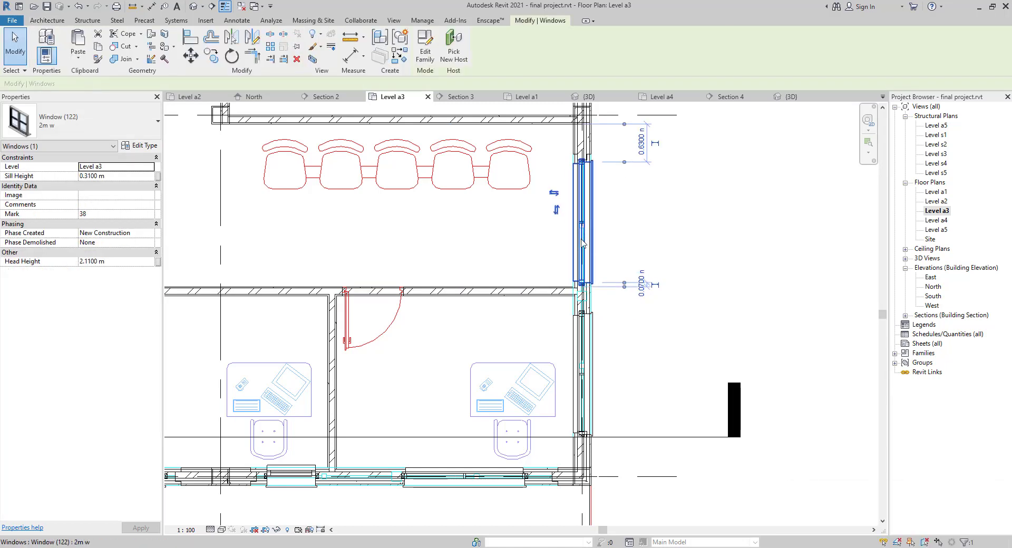
key("Up")
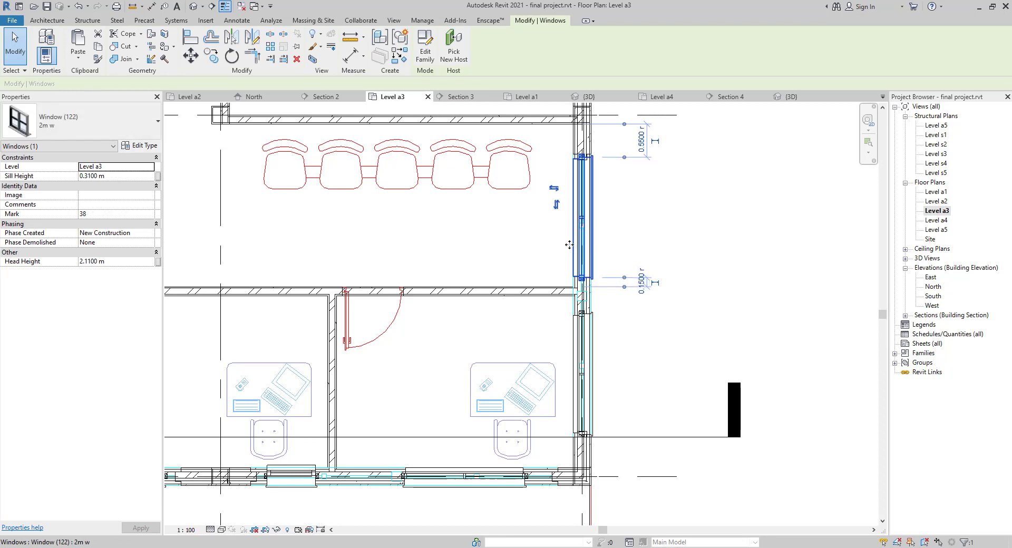
middle_click_drag(526, 228, 529, 329)
left_click(625, 282)
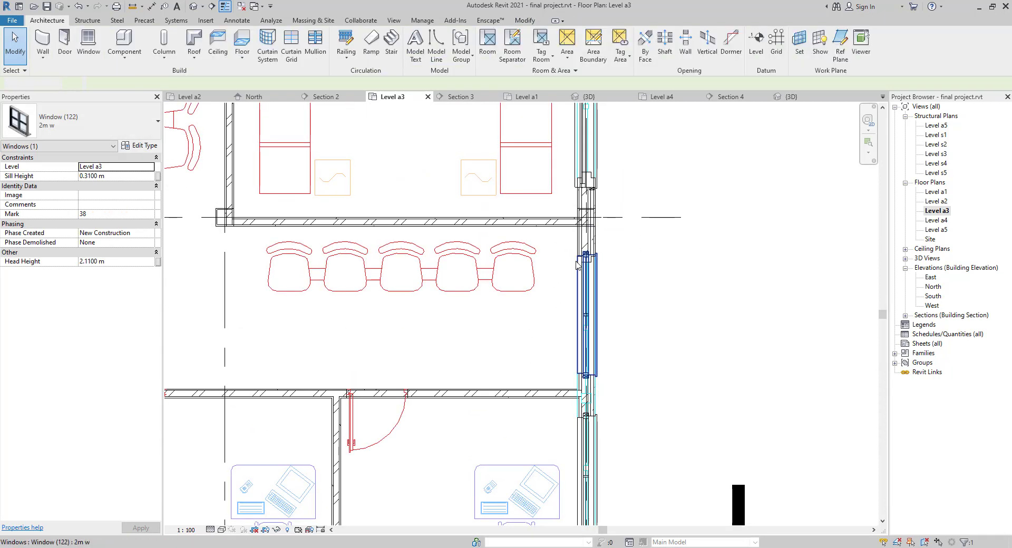
- Examine the building's facades in 3D and the Level a3 plan for exterior walls still lacking windows
left_click(193, 7)
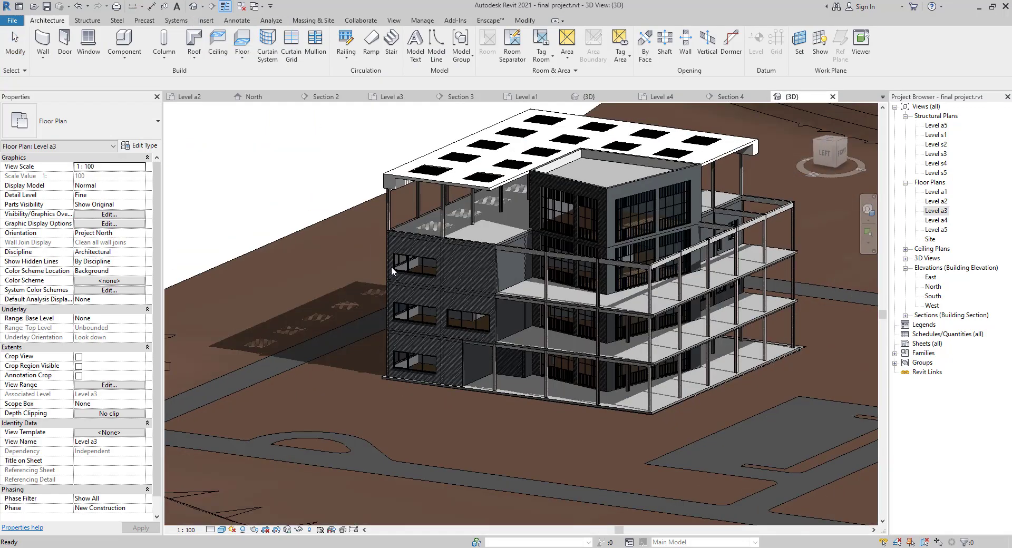
middle_click_drag(391, 267, 624, 346, "shift")
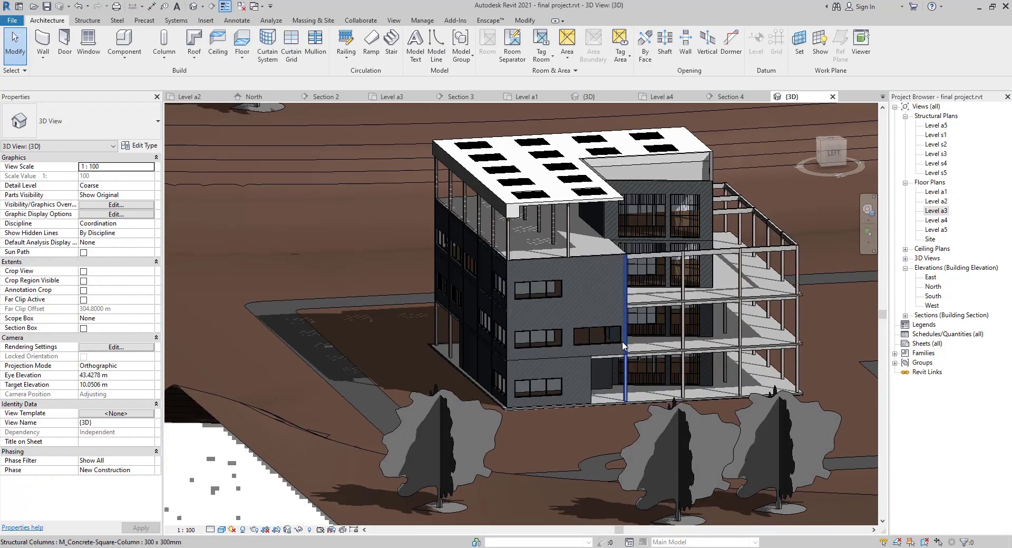
middle_click_drag(714, 319, 725, 342, "shift")
middle_click_drag(439, 345, 501, 354, "shift")
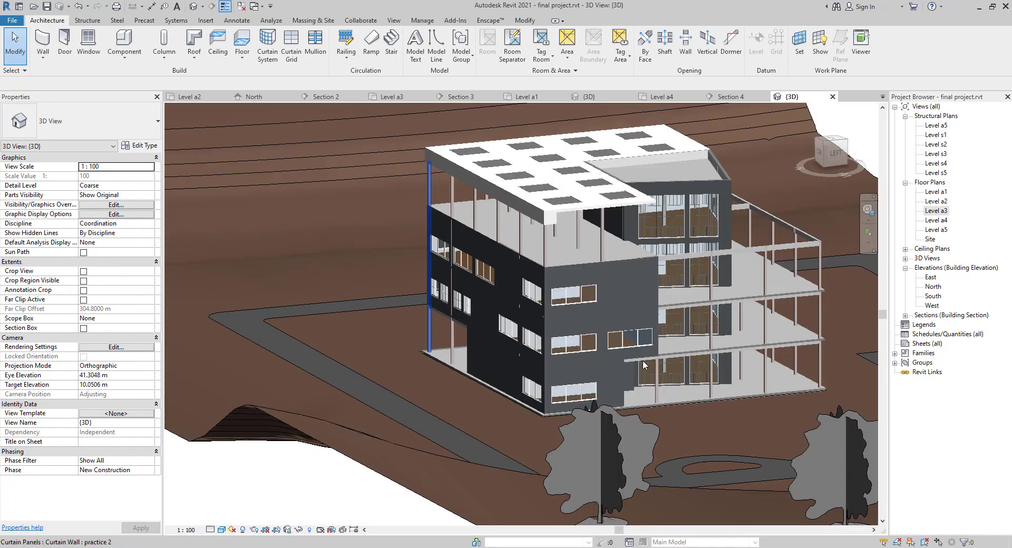
middle_click_drag(643, 362, 633, 333, "shift")
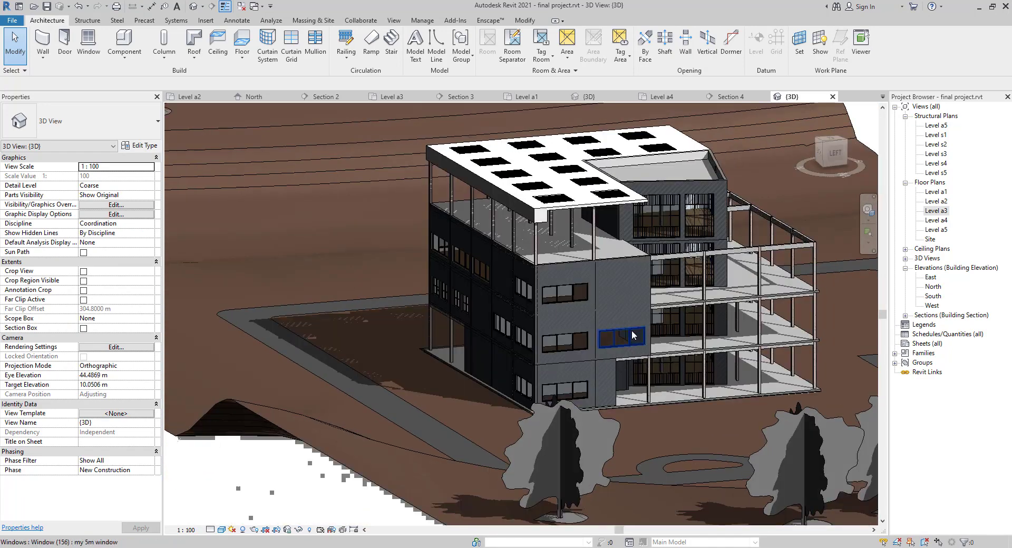
double_click(925, 212)
middle_click_drag(685, 475, 791, 464)
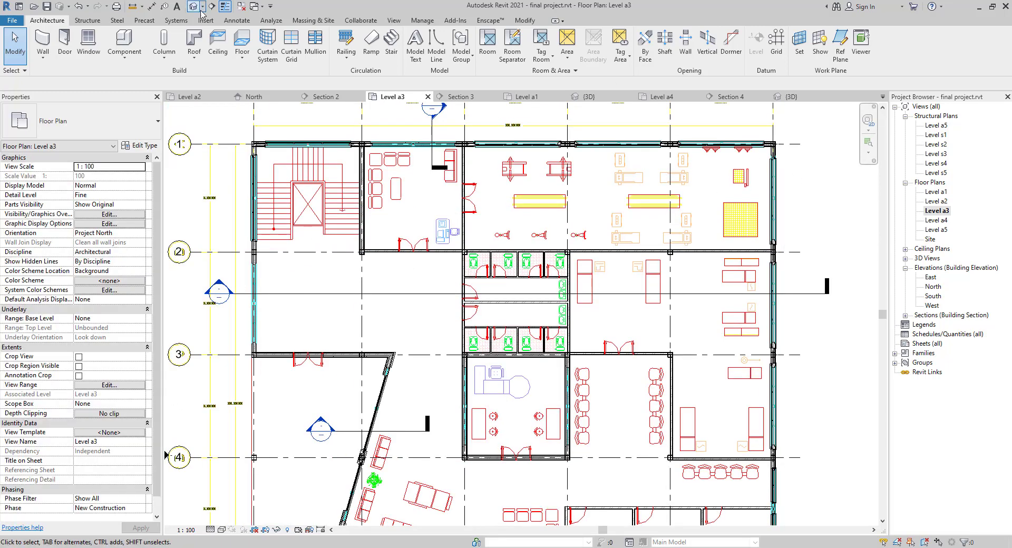
left_click(194, 7)
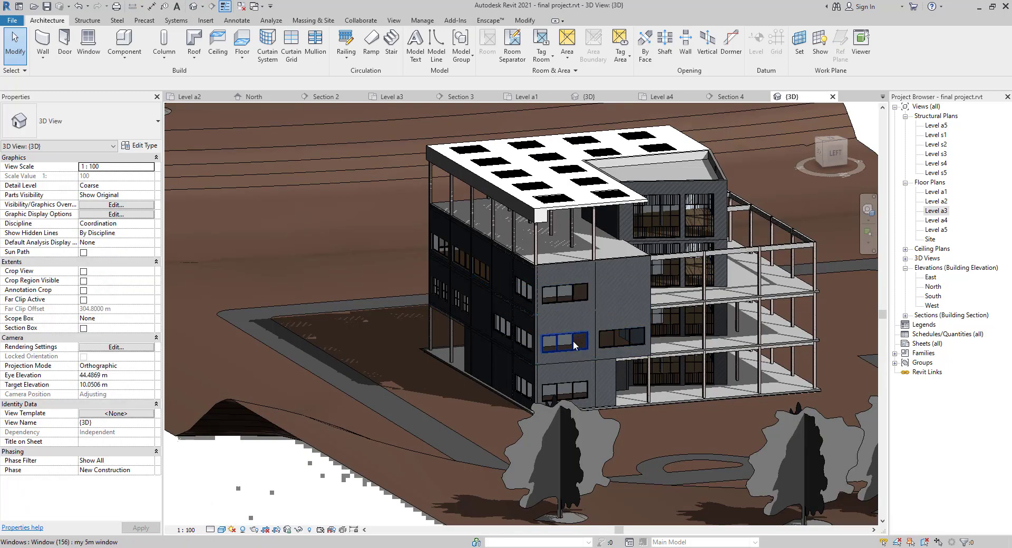
- Copy the left facade's Level a2 my 5m window next to the open column bays and paste it aligned to Level a3
left_click(612, 341)
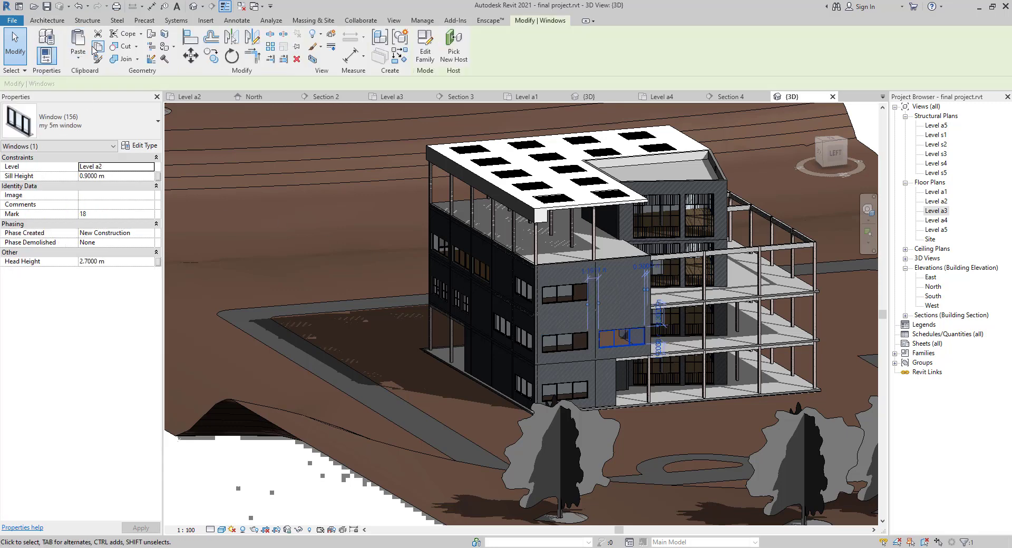
left_click(73, 62)
left_click(97, 94)
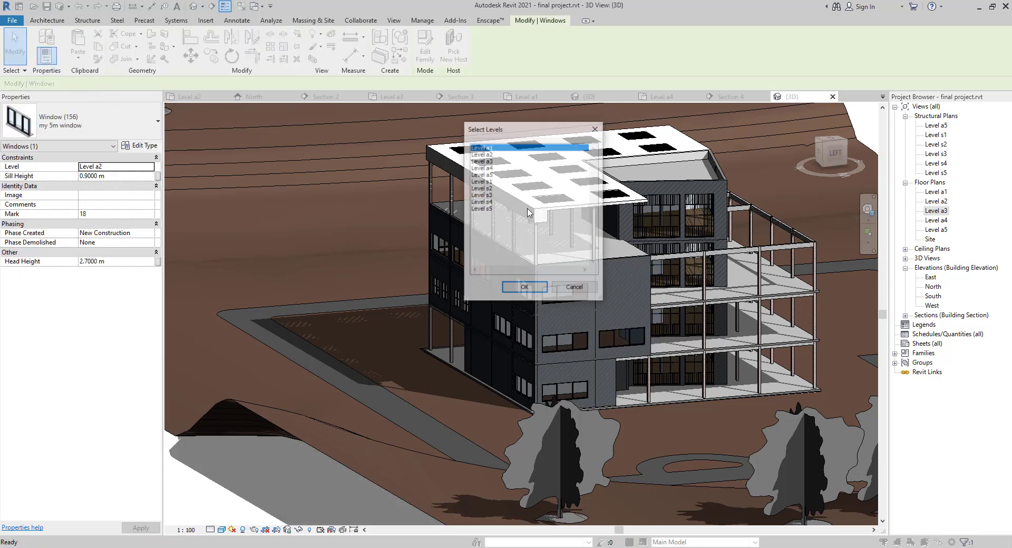
left_click(485, 161)
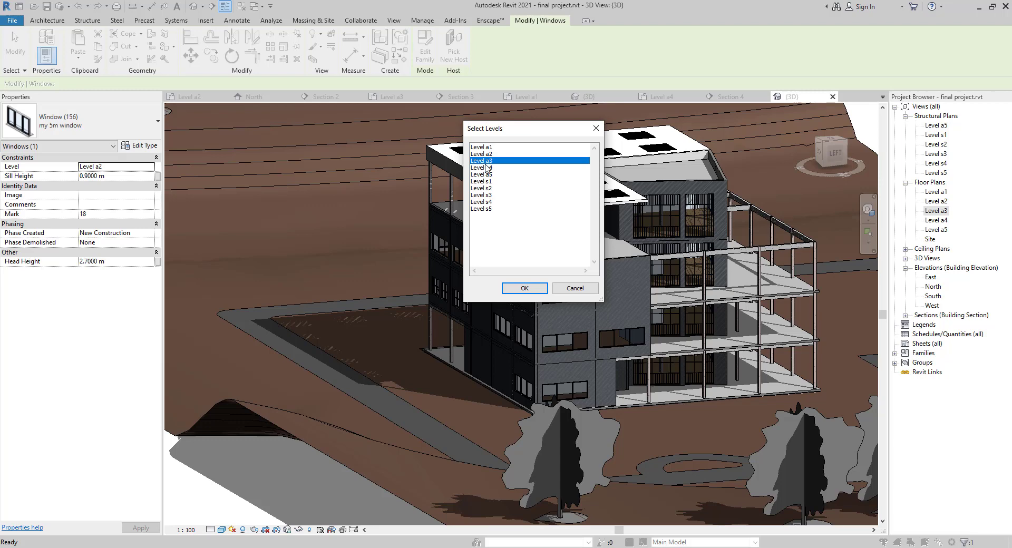
left_click(526, 289)
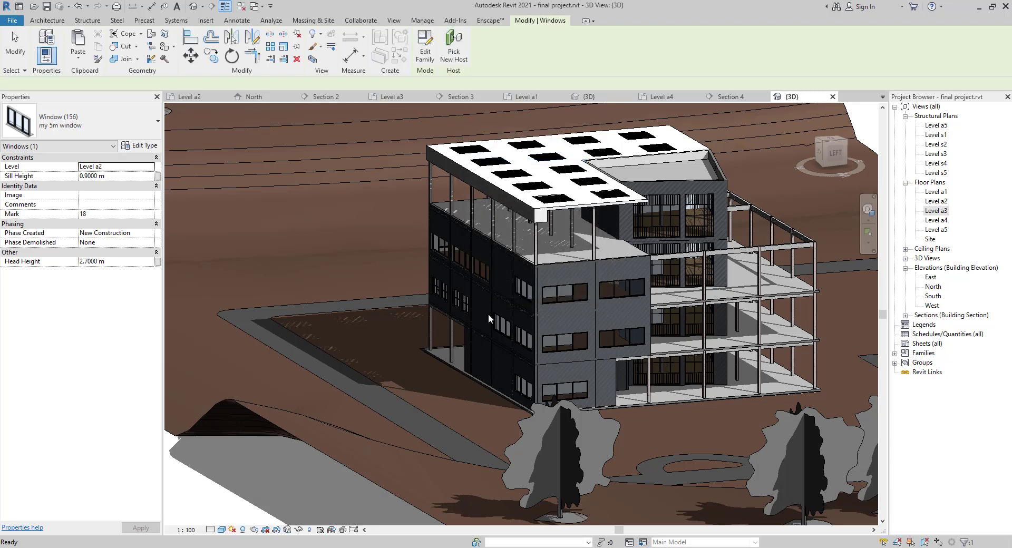
- Try to paste the back facade's separate Level a2 my 5m window aligned to Level a3, cancelling the paste
middle_click_drag(471, 333, 555, 322, "shift")
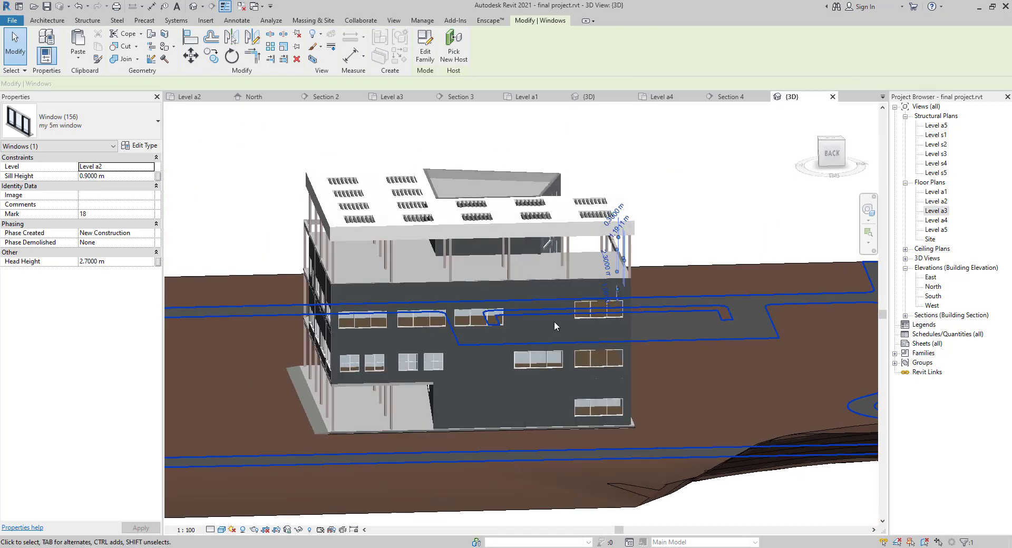
left_click(542, 363)
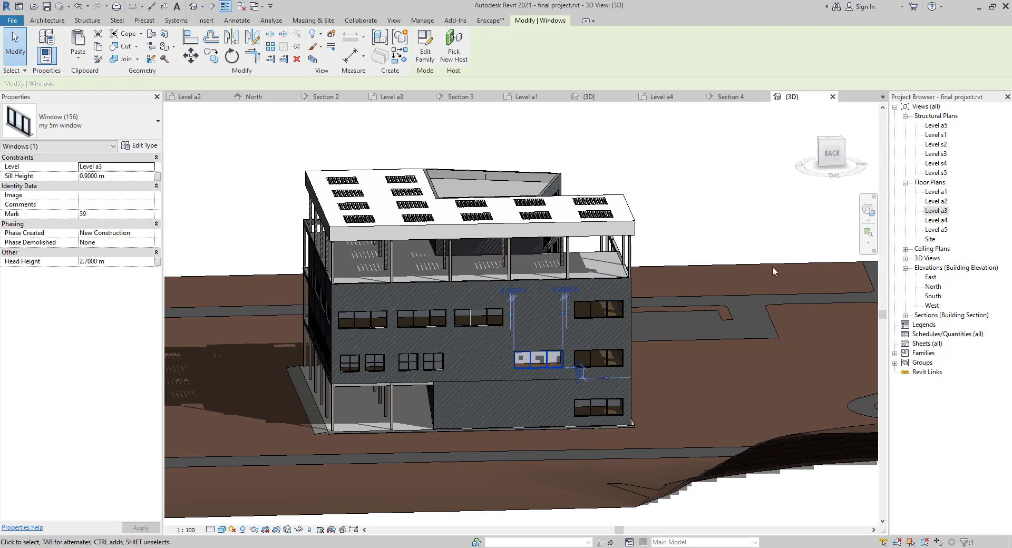
scroll(539, 338, "up", 2)
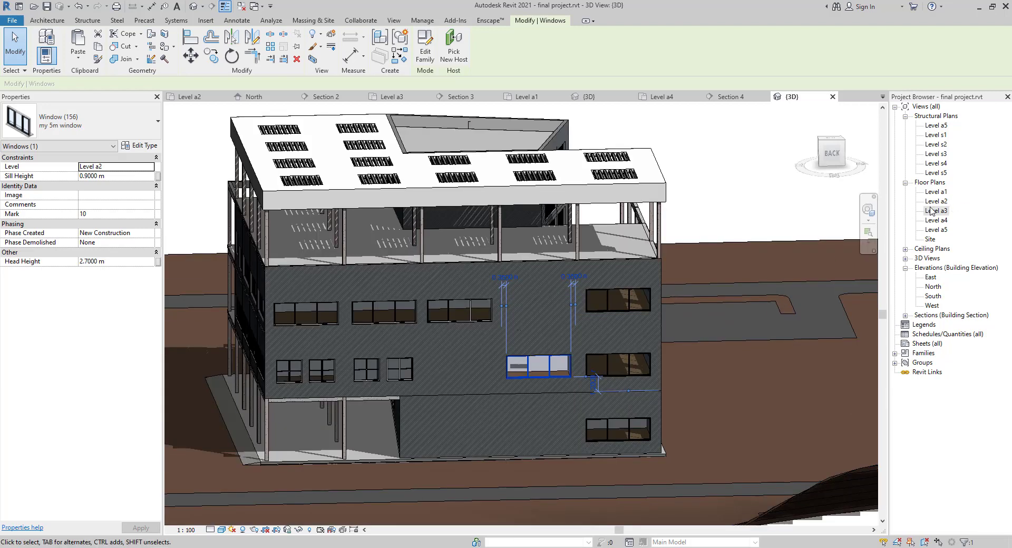
double_click(936, 212)
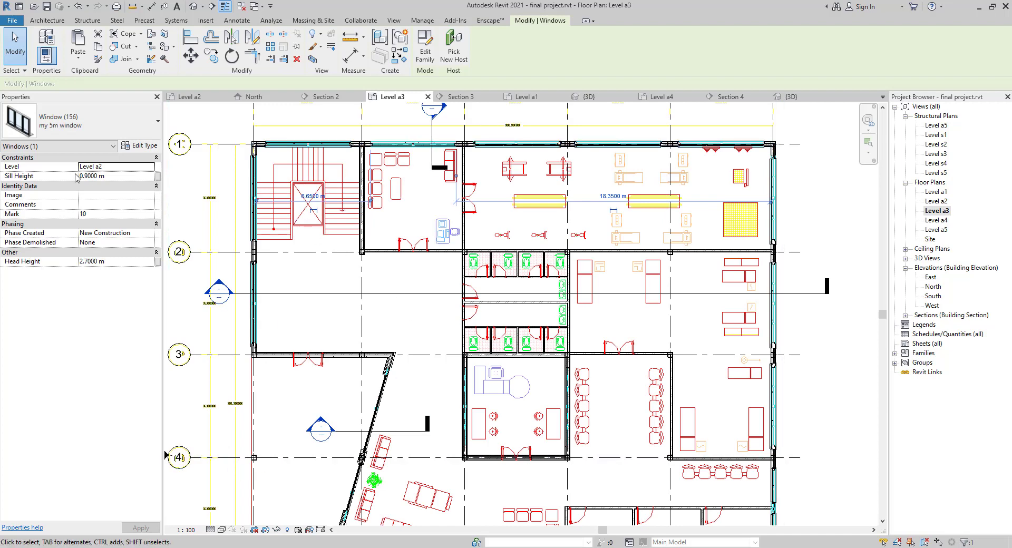
left_click(81, 60)
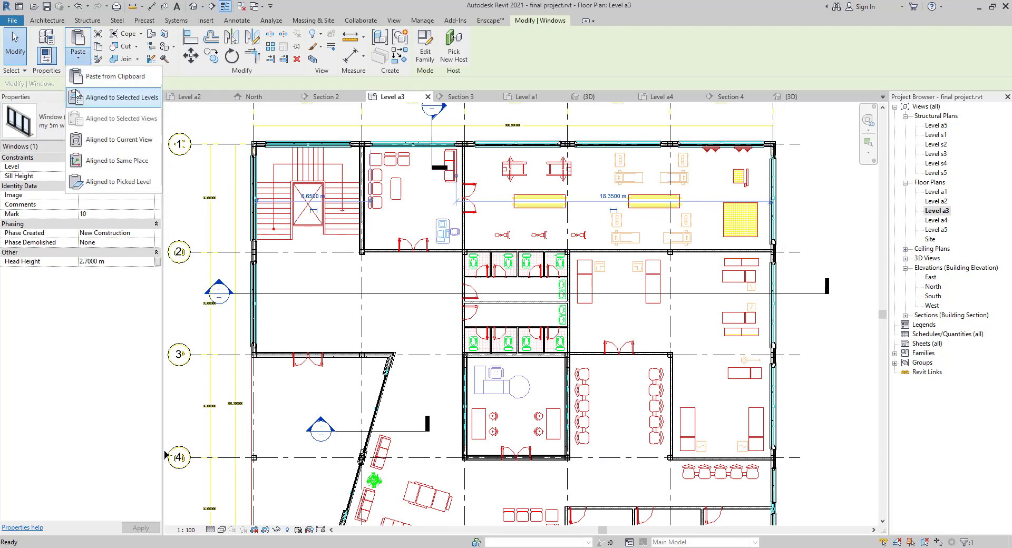
left_click(103, 93)
left_click(485, 160)
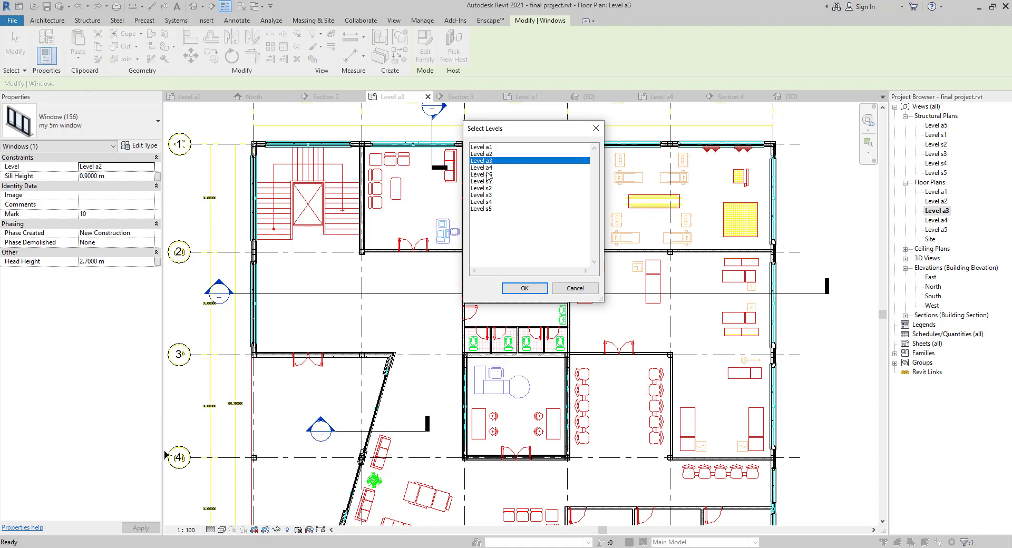
left_click(519, 291)
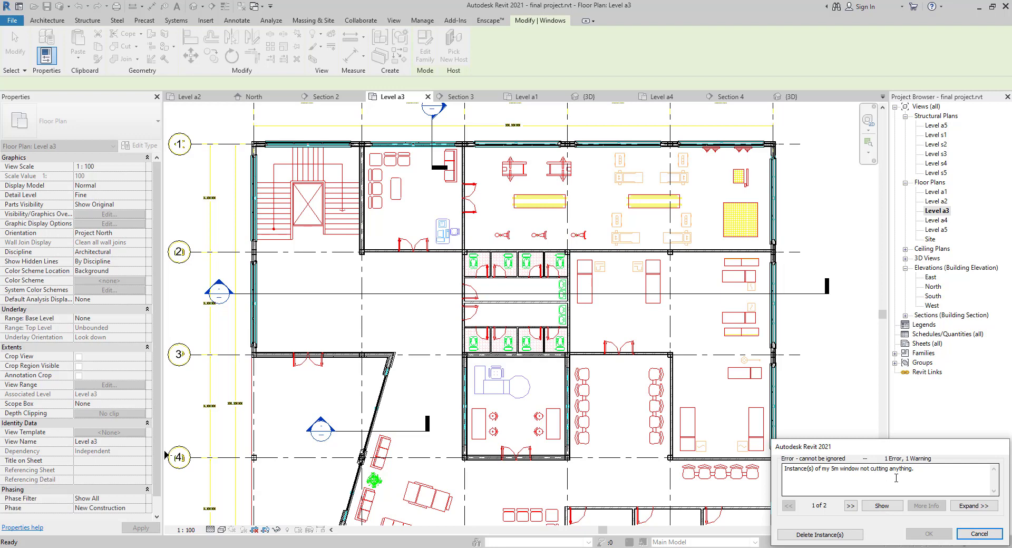
left_click(980, 534)
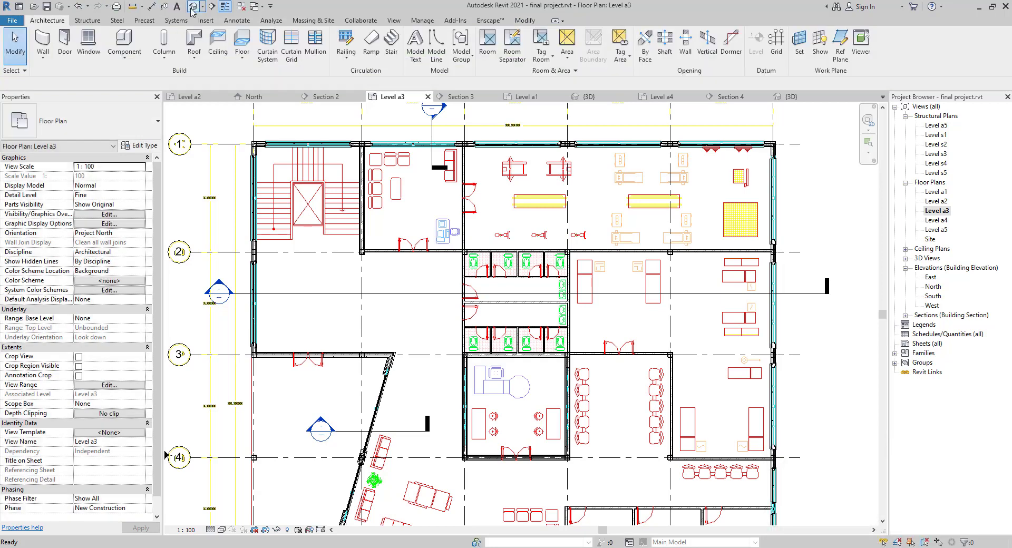
- Retry copying the back facade's Level a2 my 5m window to Level a3, deleting the pasted instance that cuts nothing
left_click(193, 7)
middle_click_drag(340, 363, 380, 354, "shift")
middle_click_drag(444, 384, 633, 351, "shift")
left_click(632, 371)
scroll(634, 353, "up", 3)
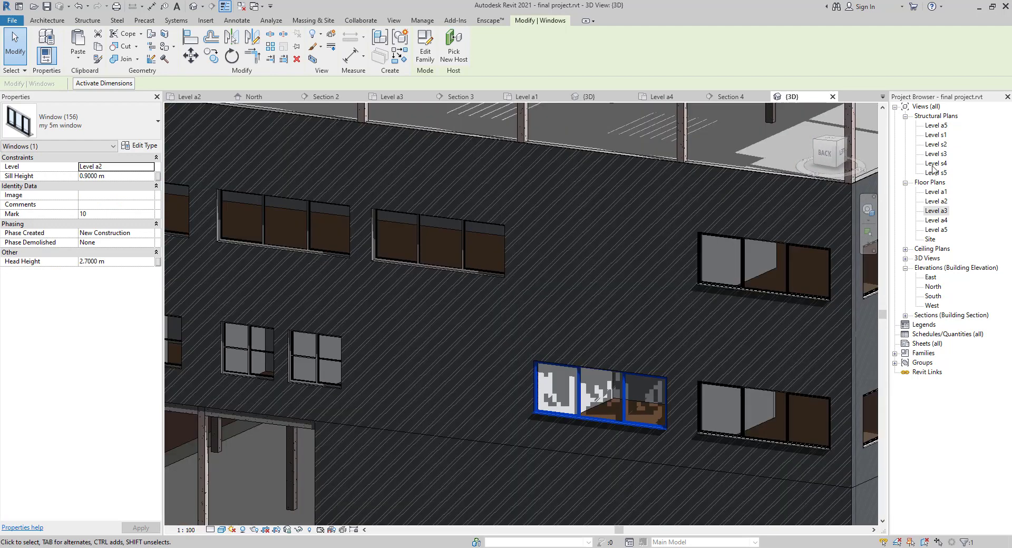
double_click(937, 211)
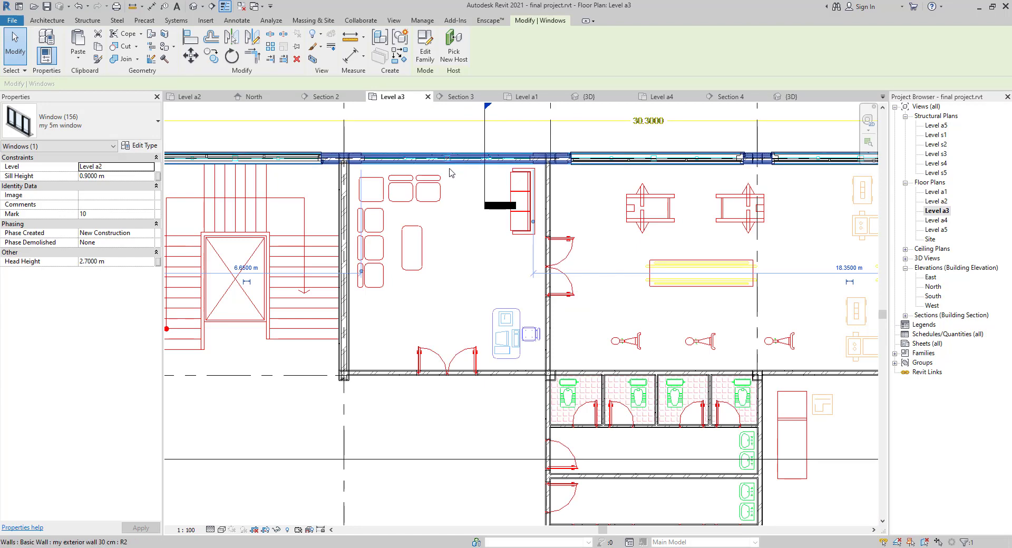
middle_click_drag(385, 219, 420, 338)
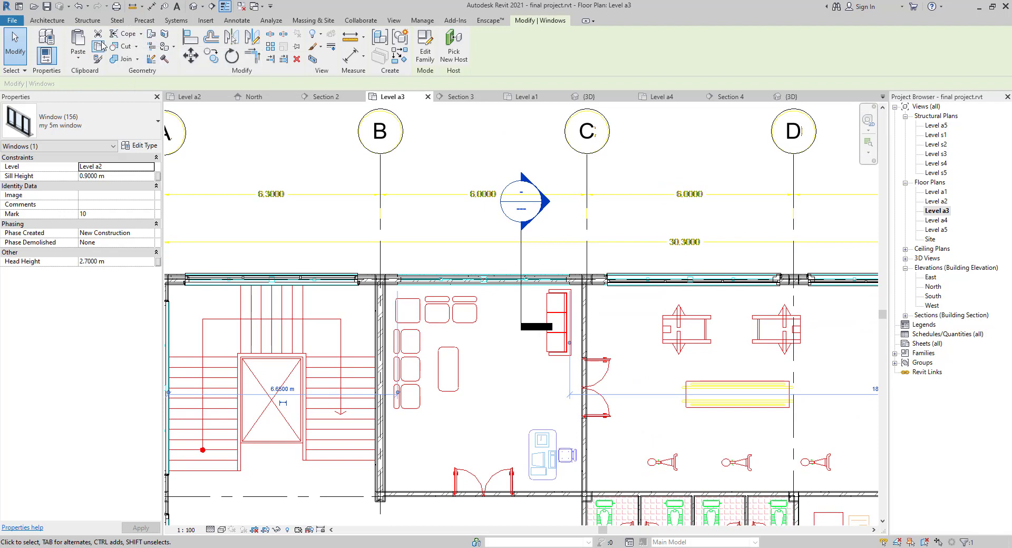
left_click(82, 57)
left_click(111, 97)
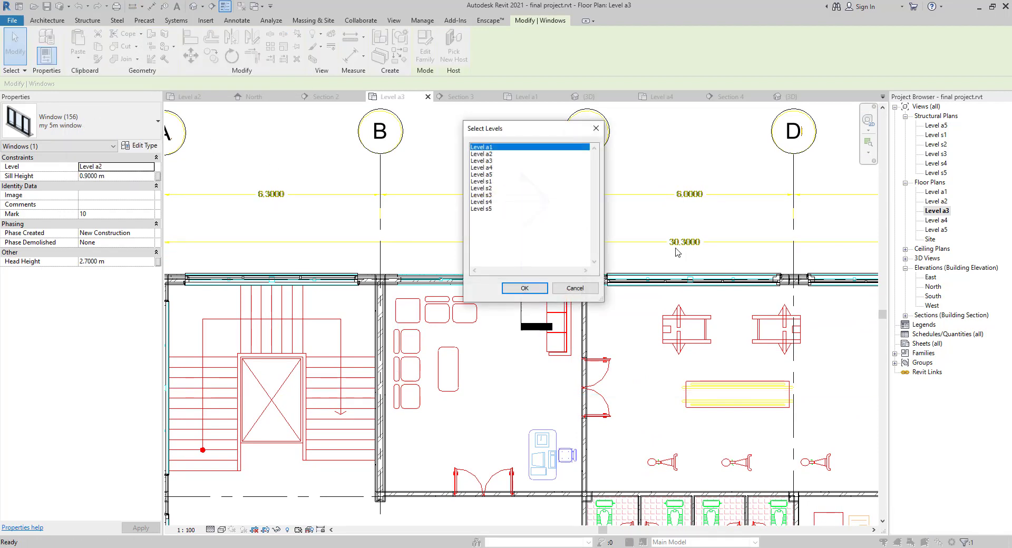
left_click(483, 161)
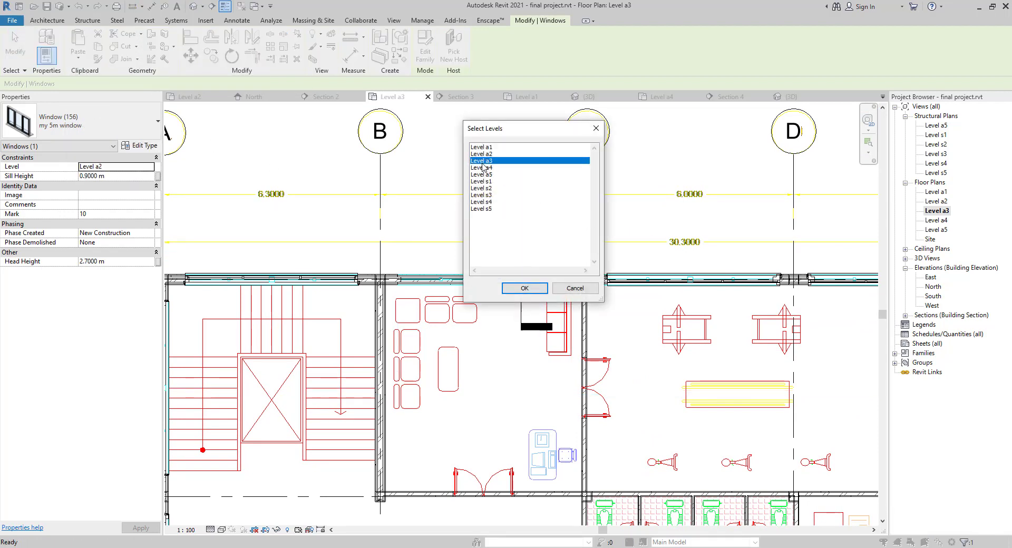
left_click(513, 289)
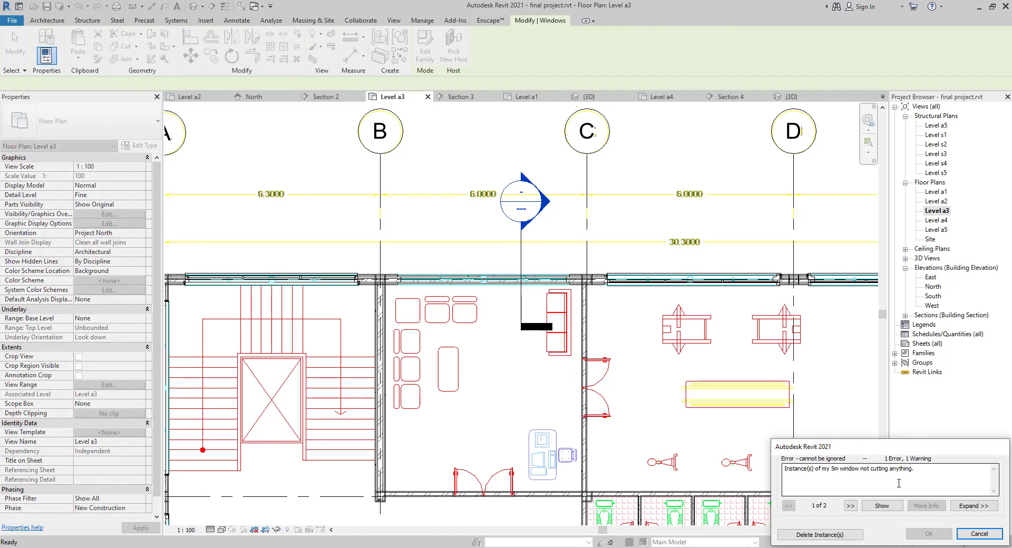
left_click(840, 535)
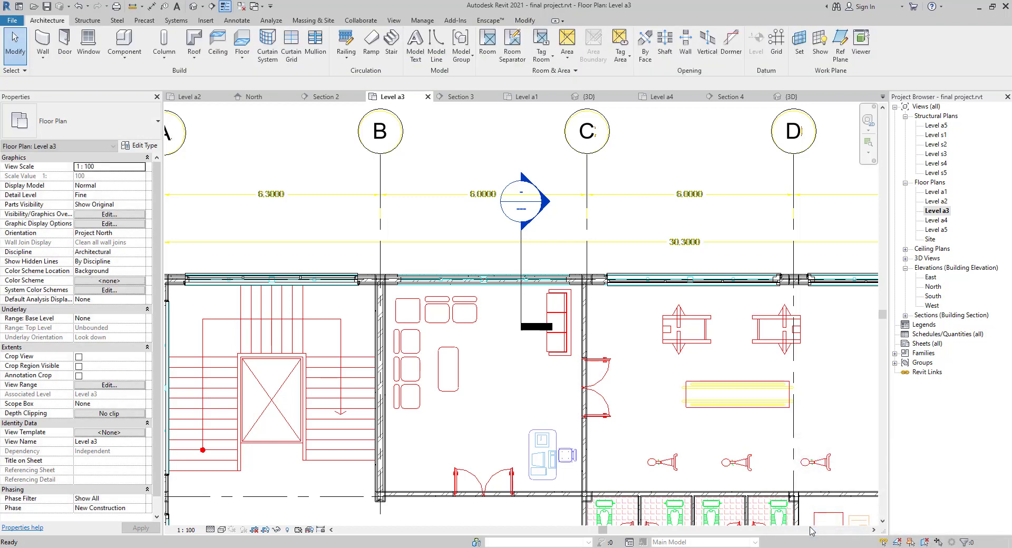
left_click(193, 7)
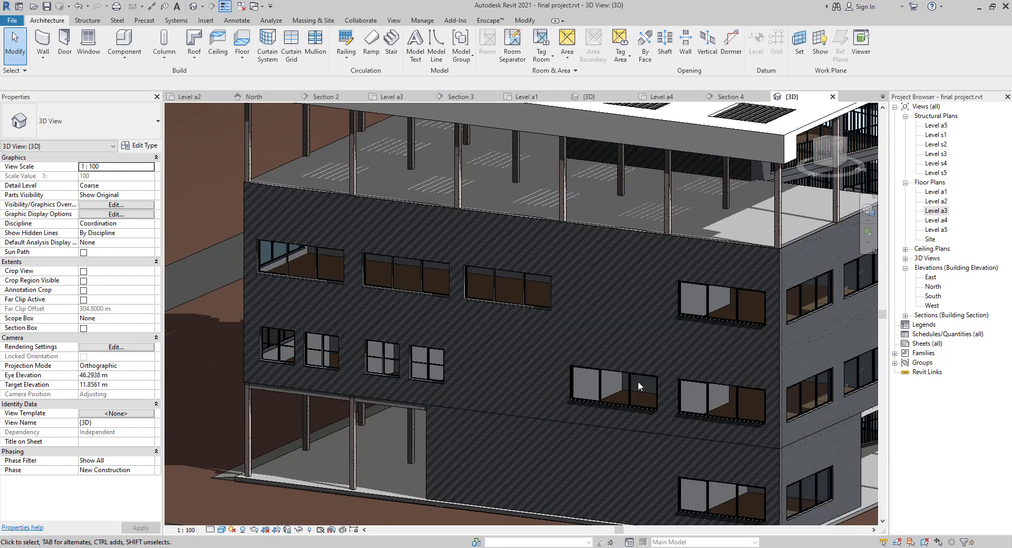
left_click(639, 384)
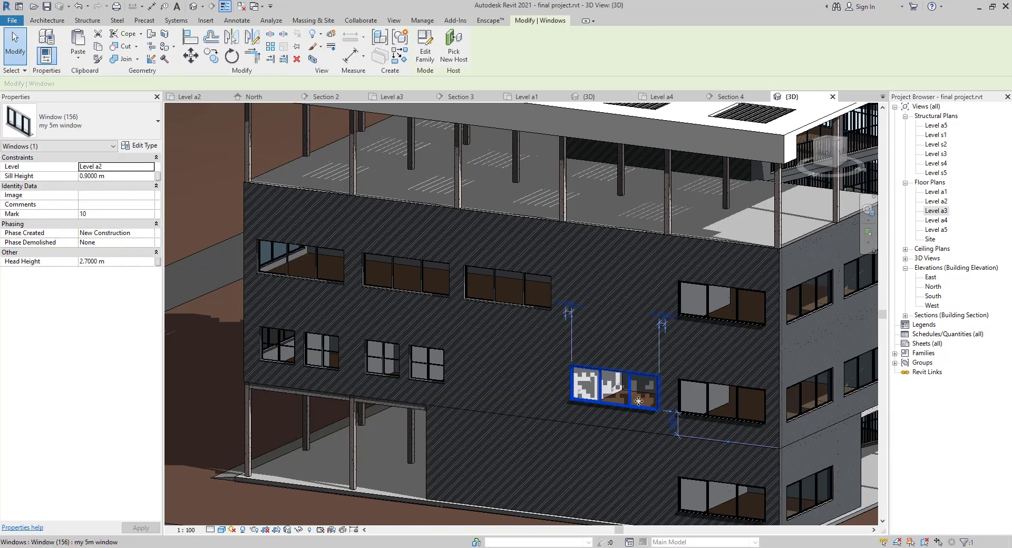
key("Escape")
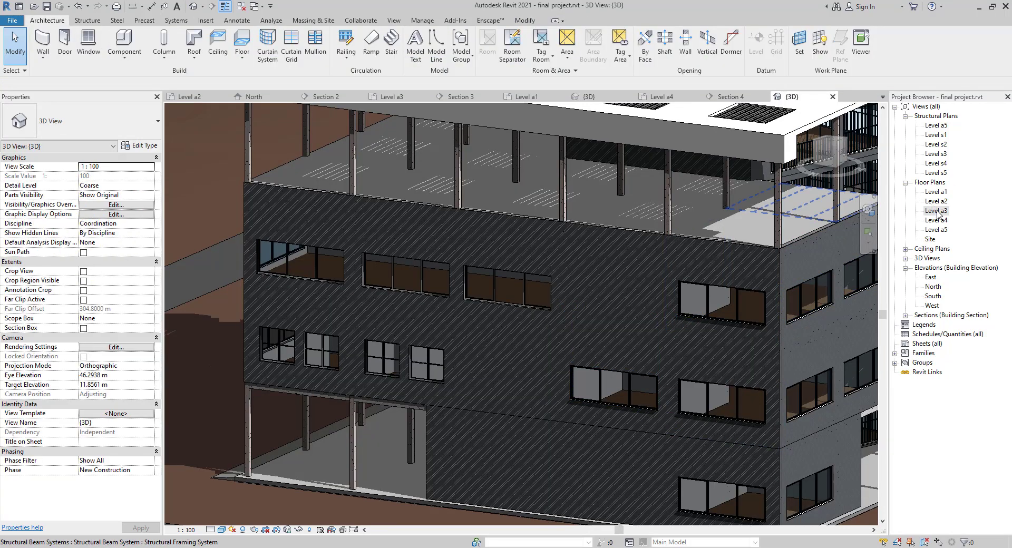
- Place a Window (156) my 5m window in the north exterior wall between grids B and C on Level a3
double_click(937, 211)
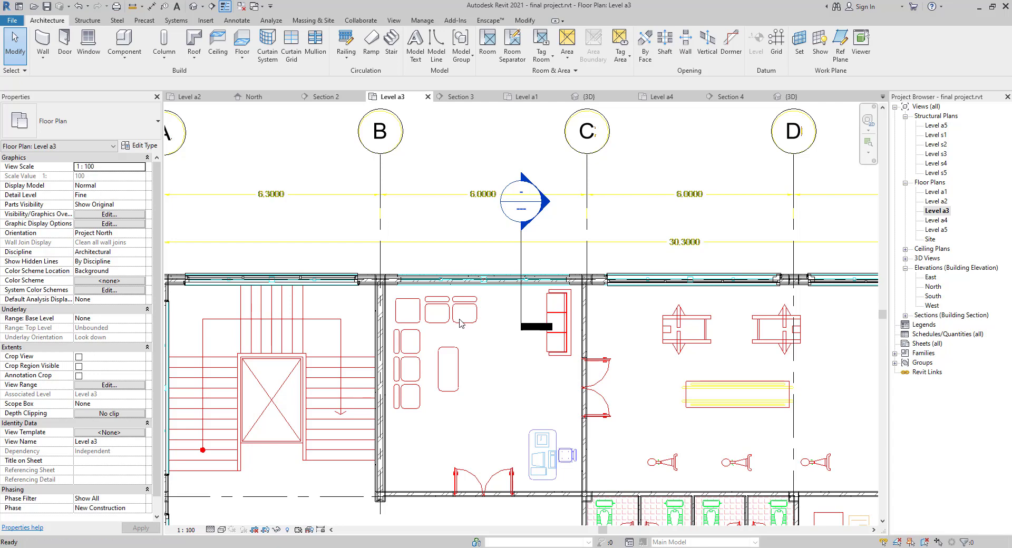
key("w")
key("n")
left_click(79, 121)
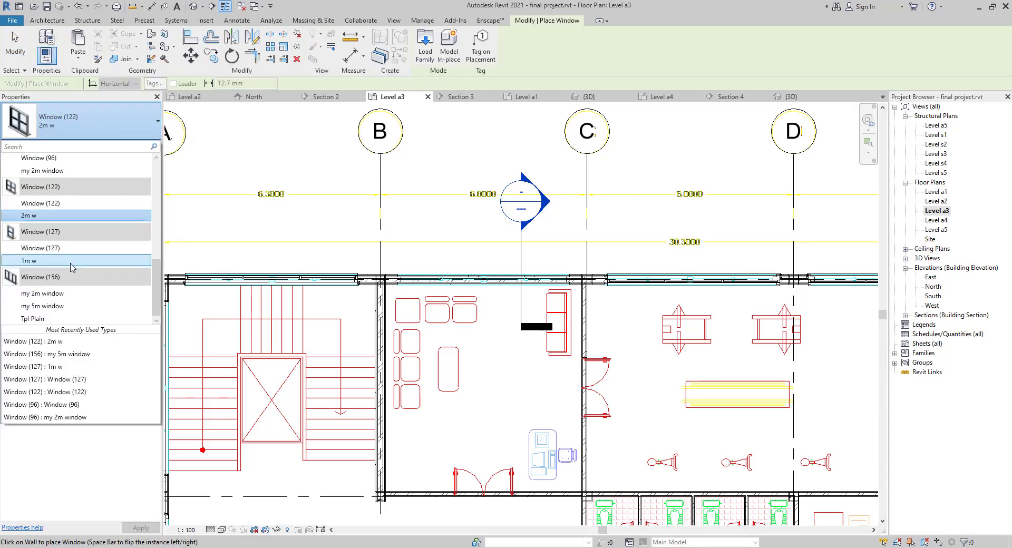
left_click(80, 306)
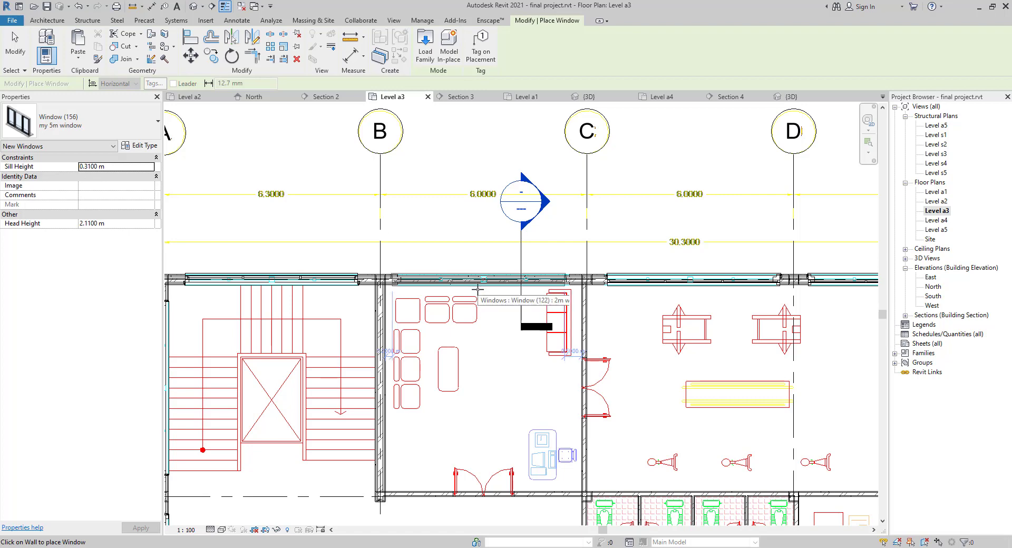
left_click(479, 288)
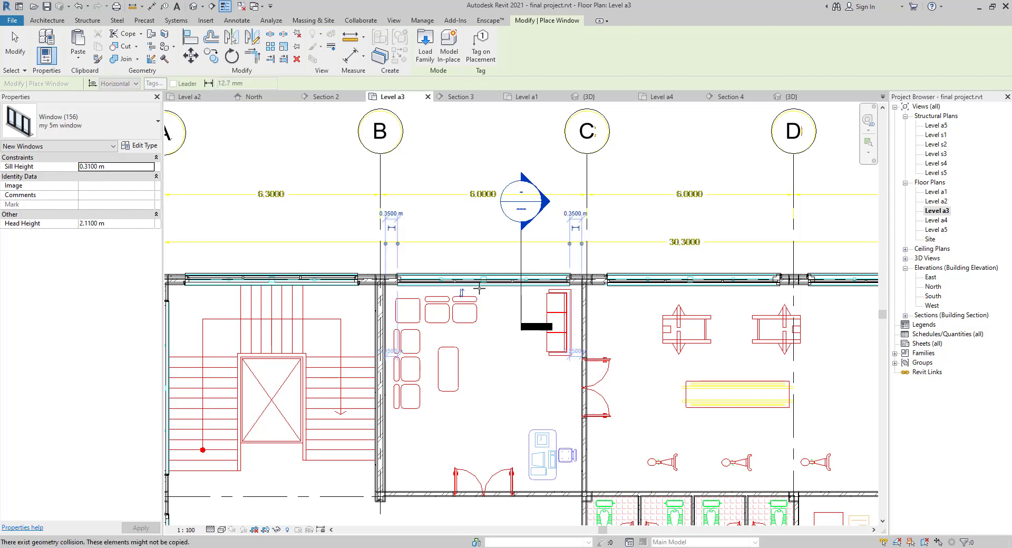
key("Escape")
key("Escape")
left_click(458, 279)
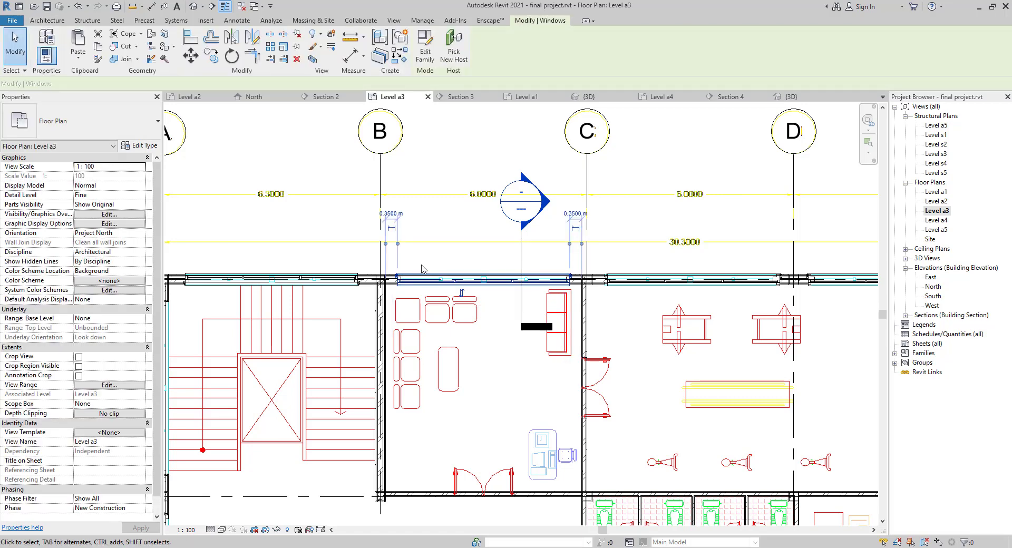
scroll(429, 273, "up", 2)
scroll(433, 279, "up", 3)
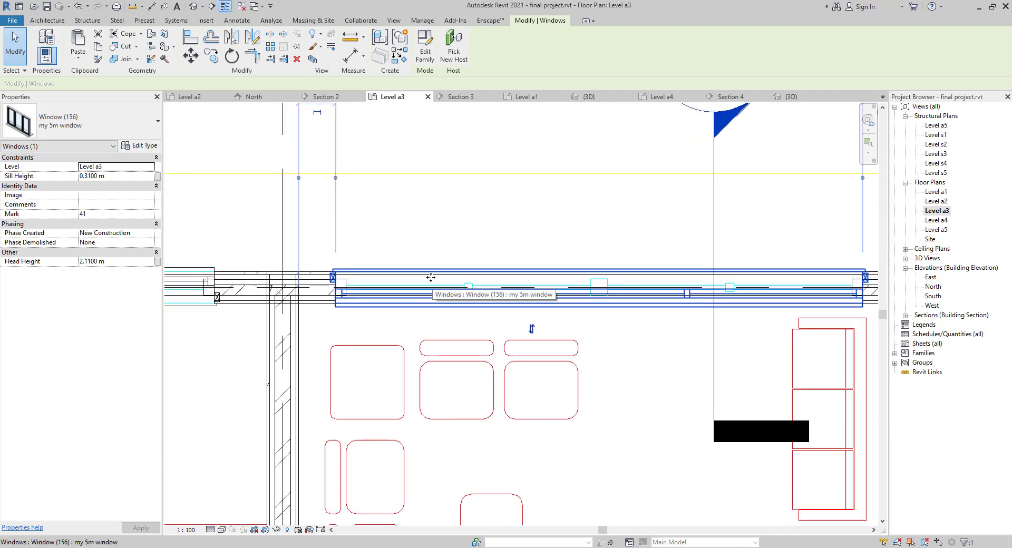
key("Escape")
- Set the sill height of the back facade's new Level a3 5m window to 0.9 m
left_click(195, 6)
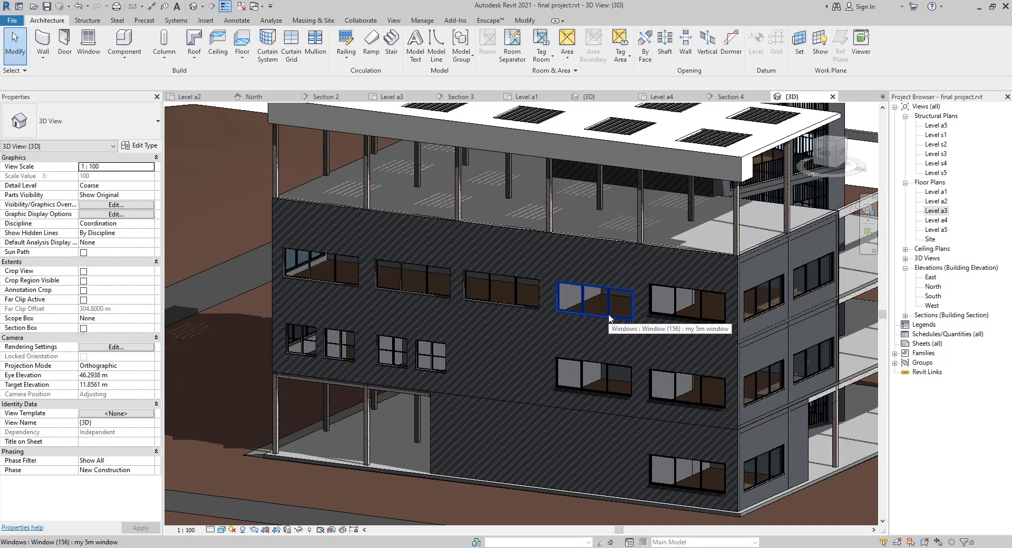
left_click(609, 316)
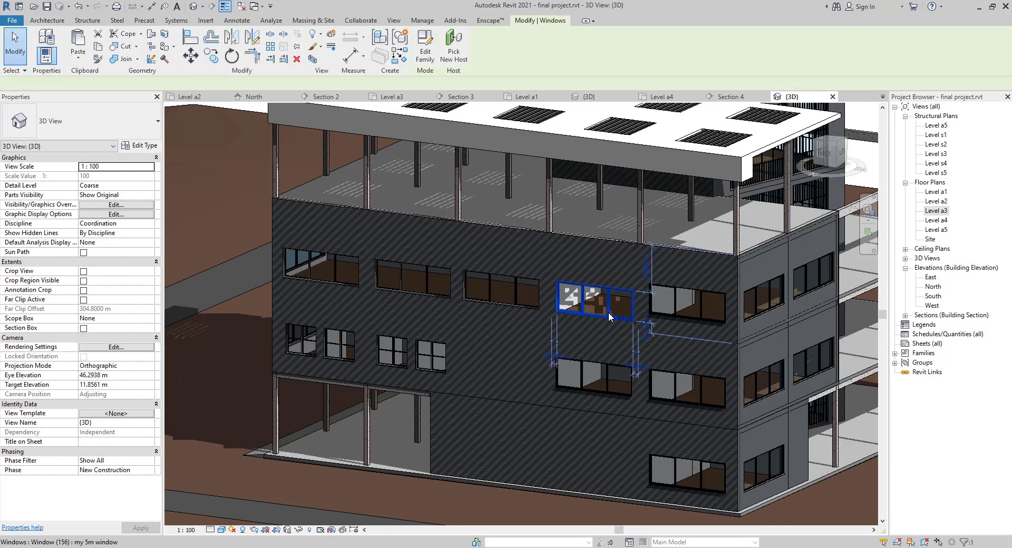
scroll(609, 312, "up", 4)
left_click(119, 176)
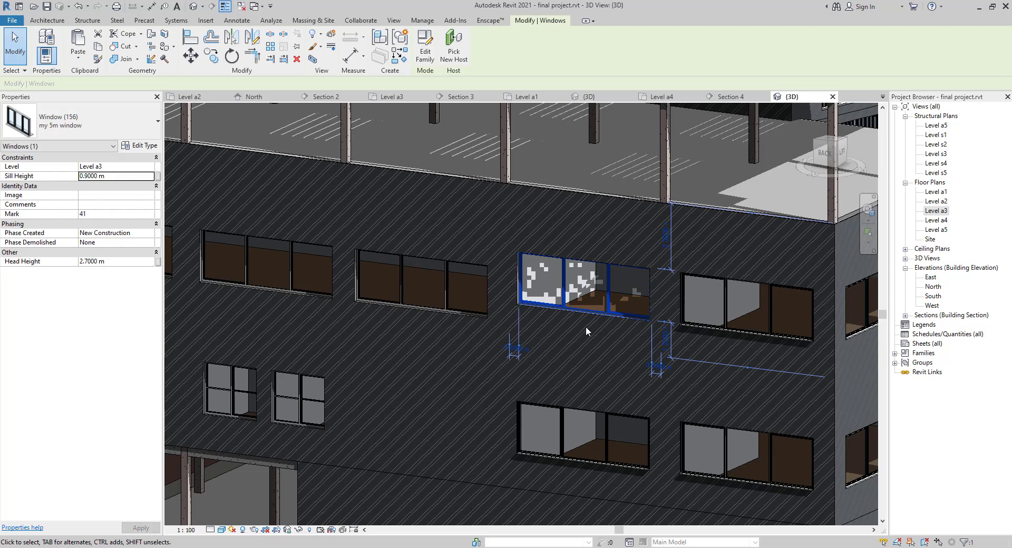
key("Escape")
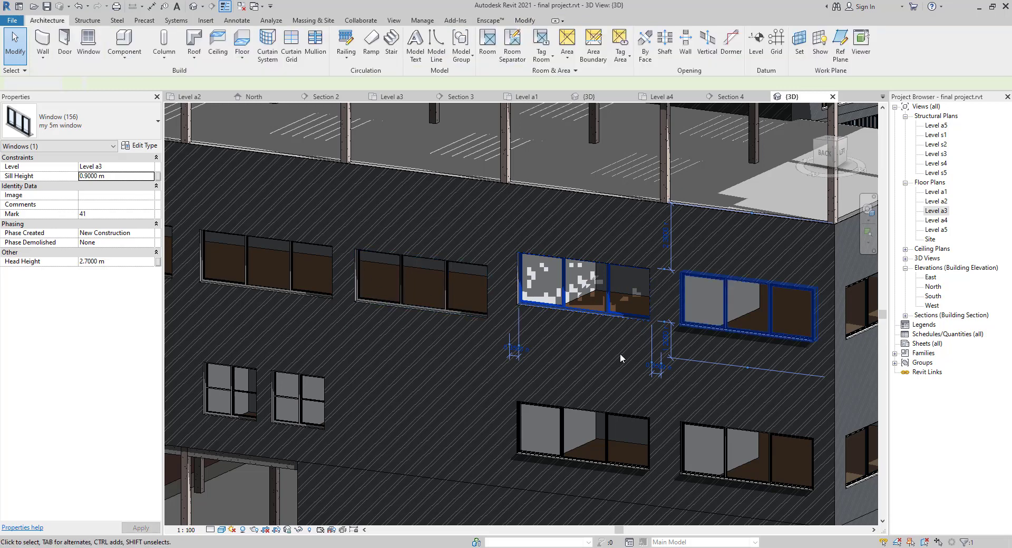
- Try to match the neighbouring Level a3 5m window on the back facade to the new window using Match Type
middle_click_drag(632, 357, 480, 308, "shift")
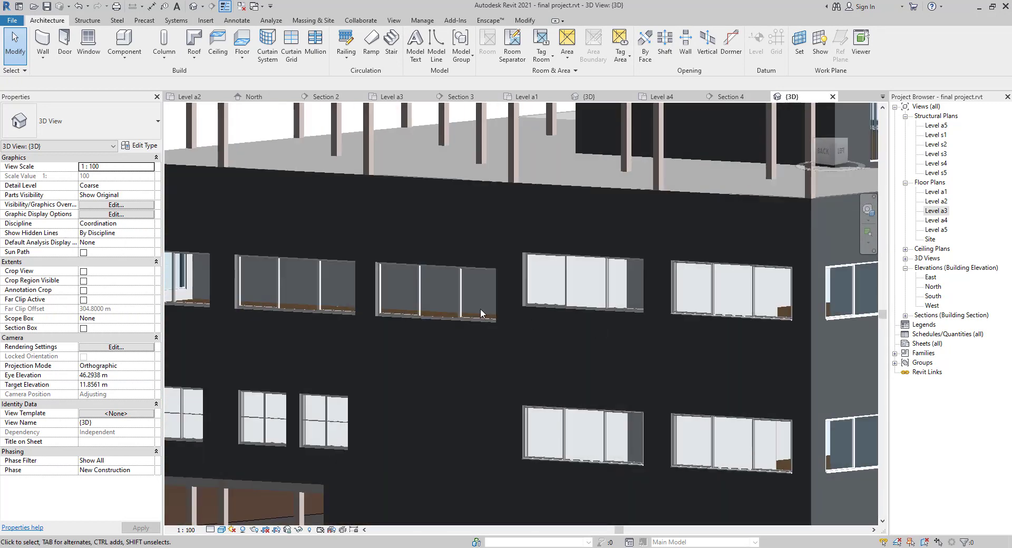
left_click(454, 303)
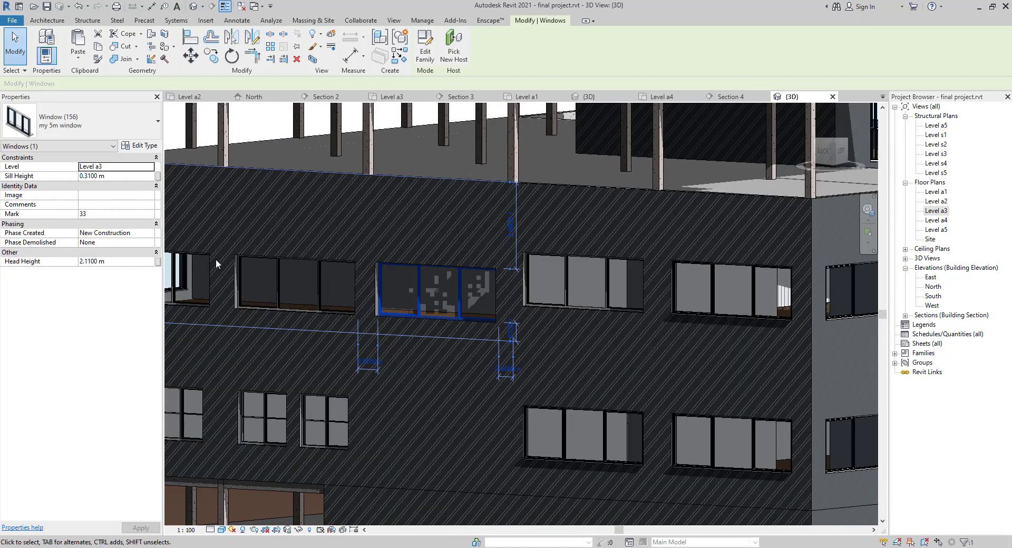
middle_click_drag(284, 294, 546, 328, "shift")
key("Escape")
key("m")
key("a")
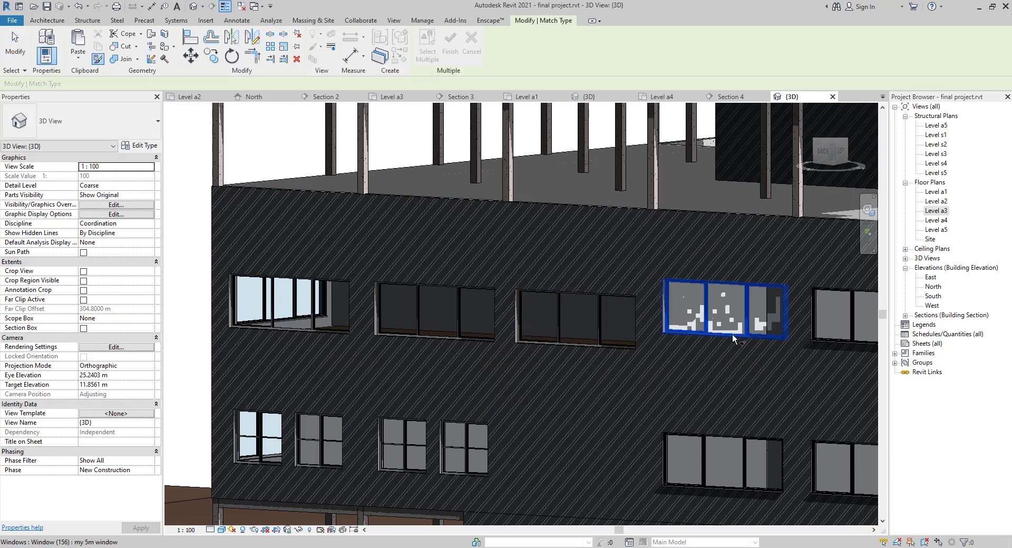
left_click(733, 335)
left_click(599, 320)
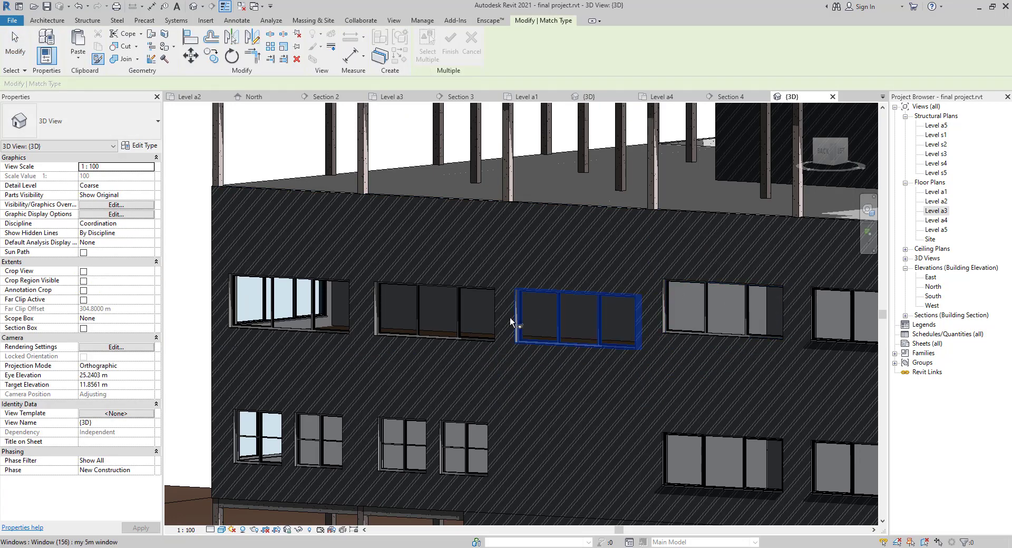
key("Escape")
key("Escape")
- Try to set the sill height of the six low Level a3 windows on the back and right facades to -9 m together
left_click(597, 318)
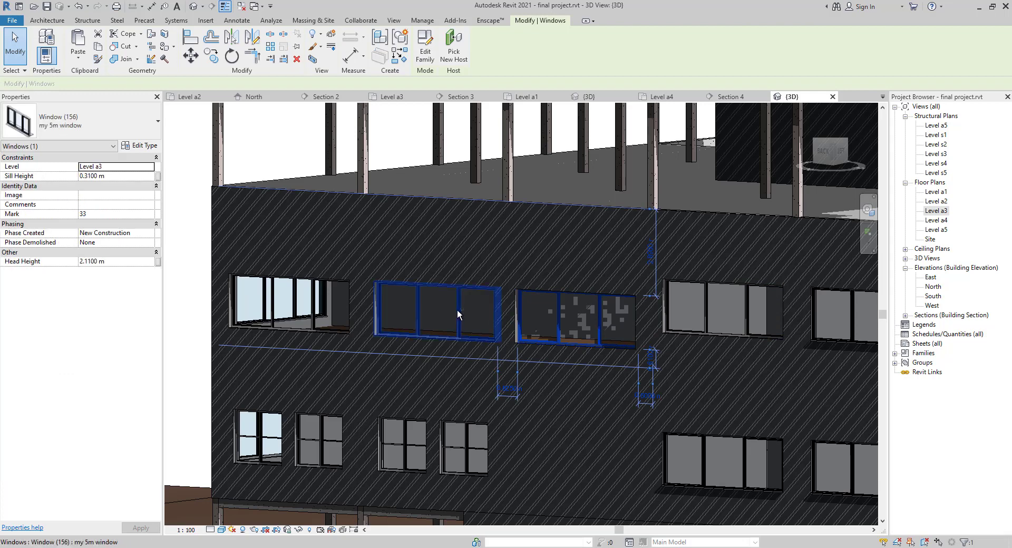
left_click(317, 297, "ctrl")
middle_click_drag(312, 296, 674, 336, "shift")
left_click(335, 320, "ctrl")
left_click(498, 293, "ctrl")
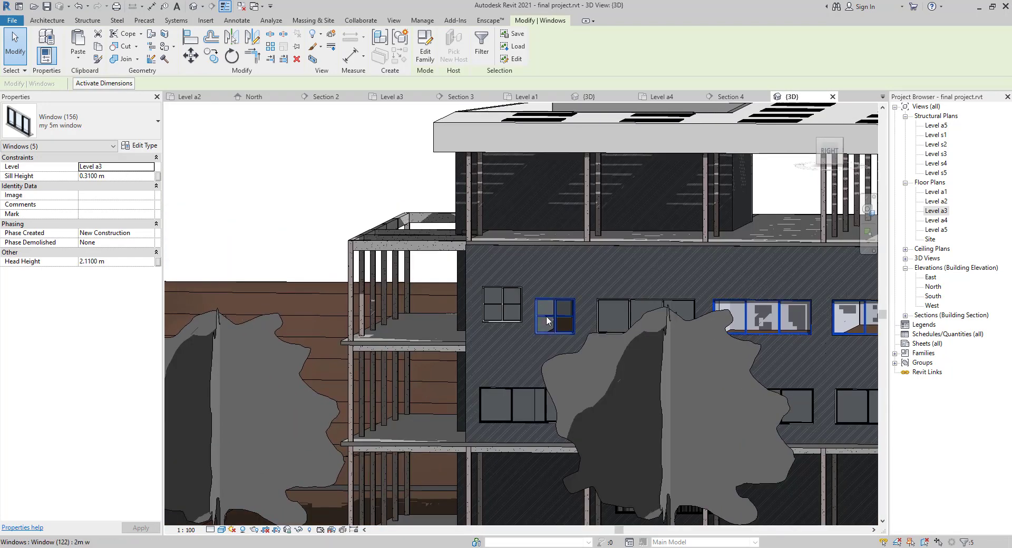
left_click(554, 320, "ctrl")
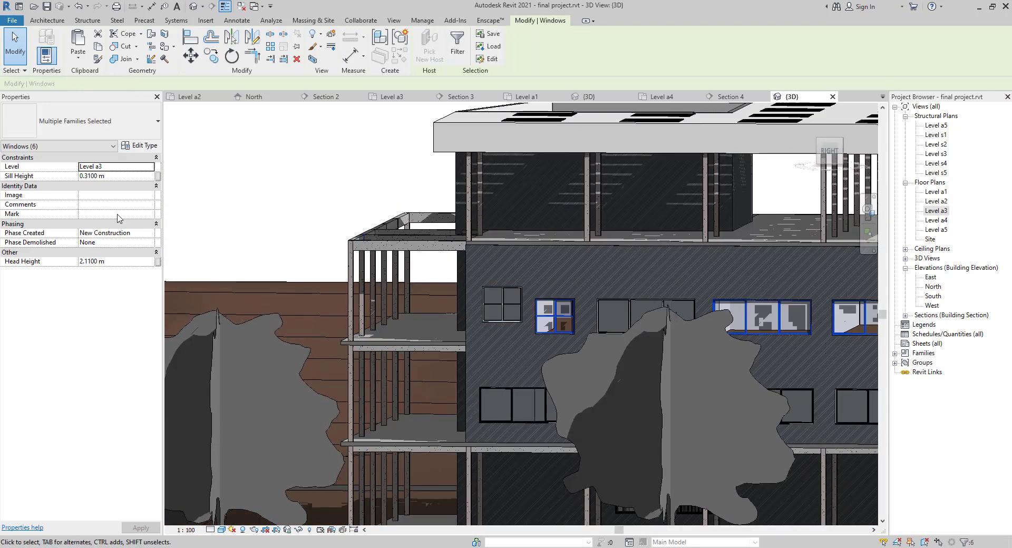
left_click(116, 177)
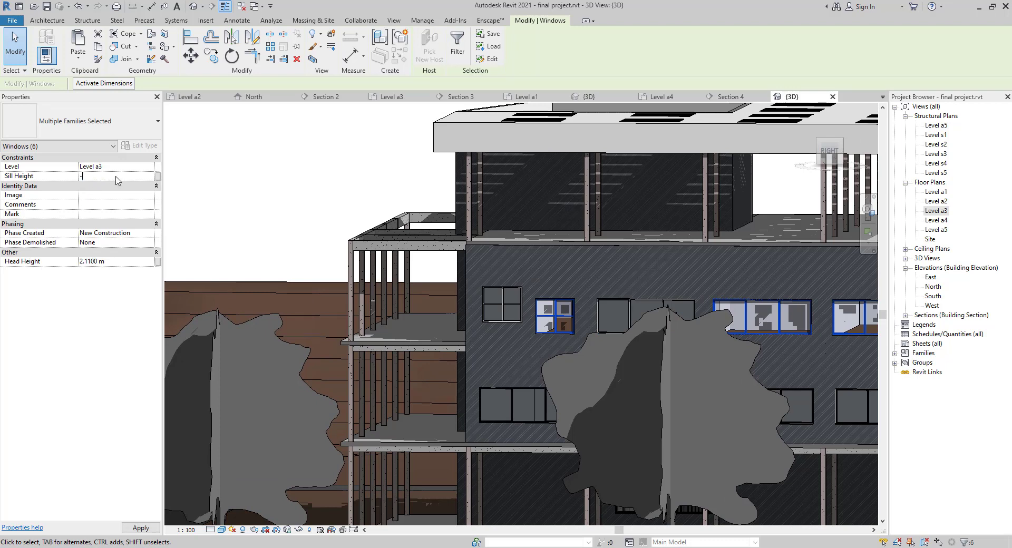
key("Return")
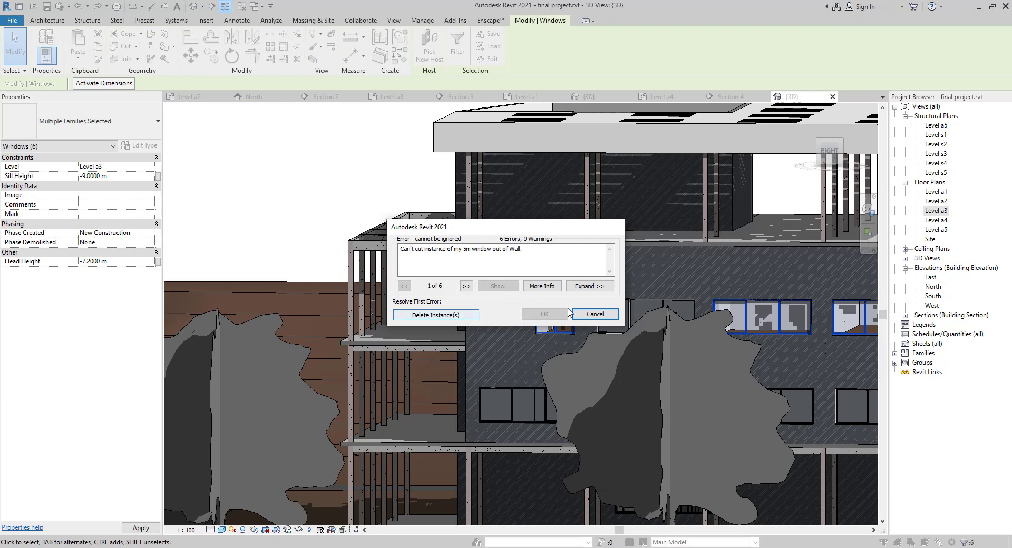
left_click(442, 316)
key("Delete")
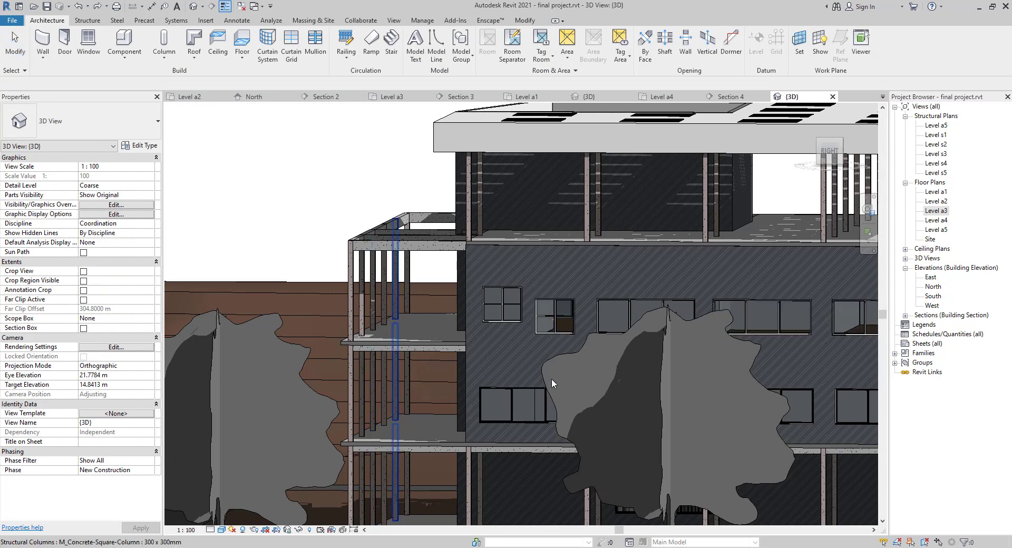
- Set the sill height of the right facade's two Level a3 5m windows nearest the back corner to 0.9 m
scroll(594, 369, "down", 3)
left_click(694, 346)
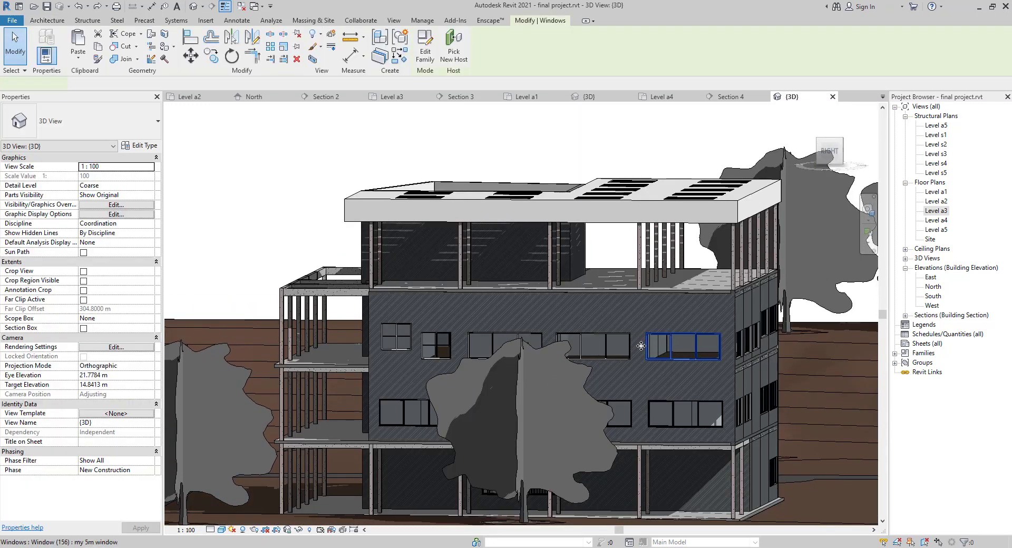
left_click(608, 344, "ctrl")
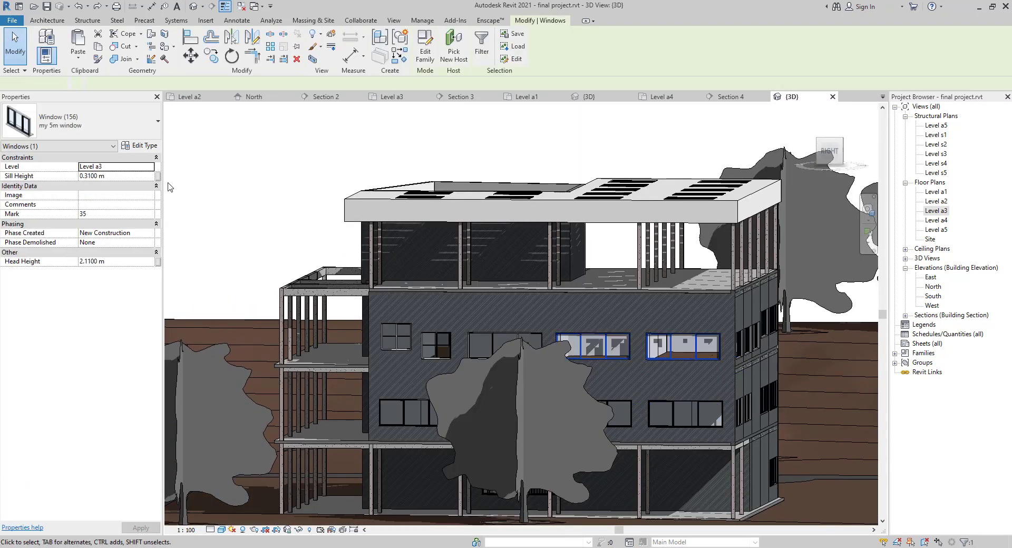
left_click(132, 176)
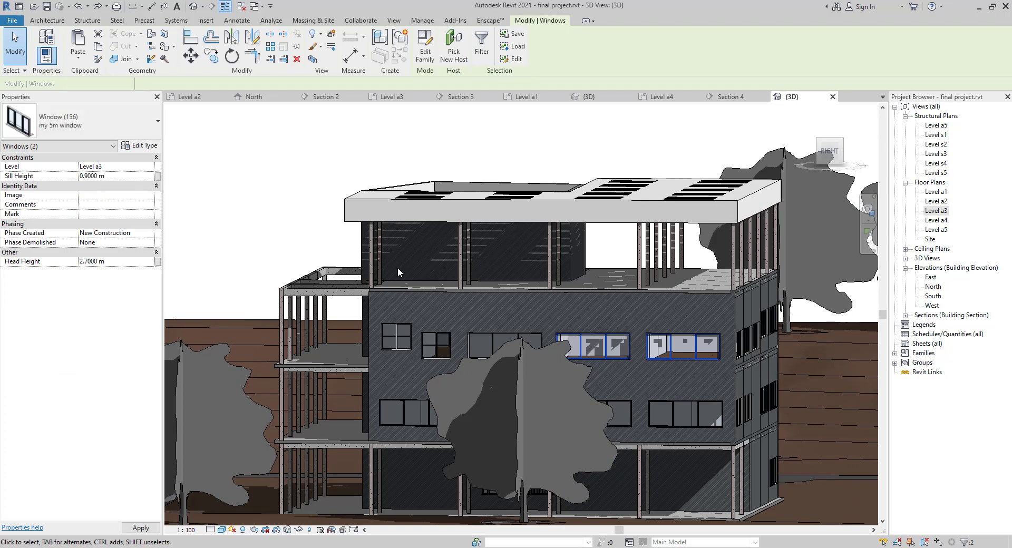
key("Escape")
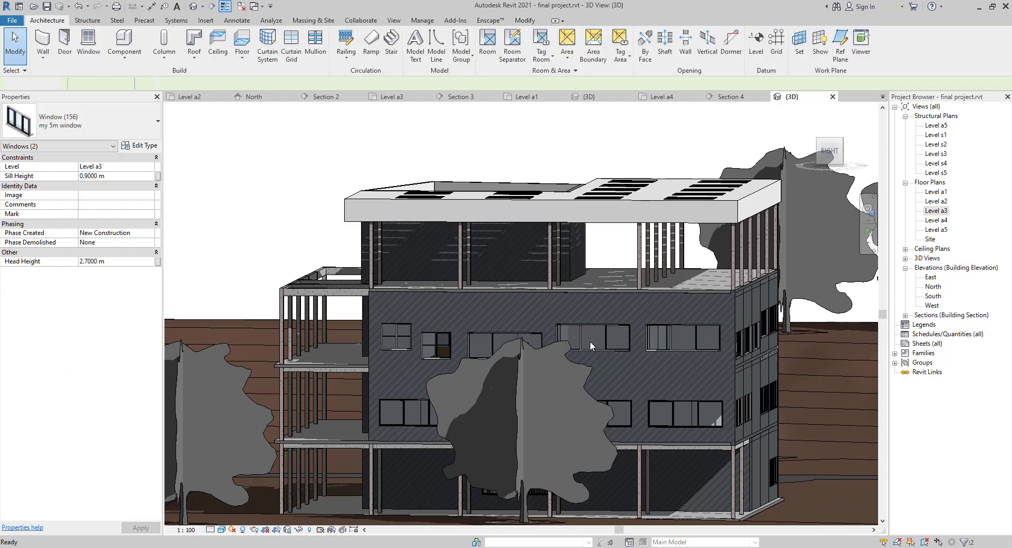
- Set the sill heights of the right facade's remaining low Level a3 5m window and the adjacent 2m w window to 0.9 m
middle_click_drag(633, 340, 498, 328, "shift")
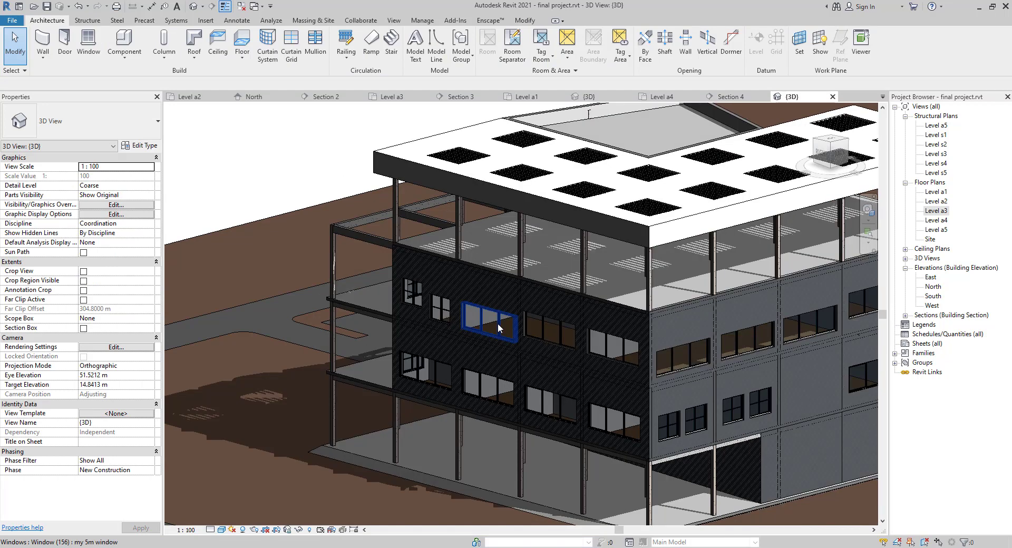
left_click(497, 324)
left_click(130, 175)
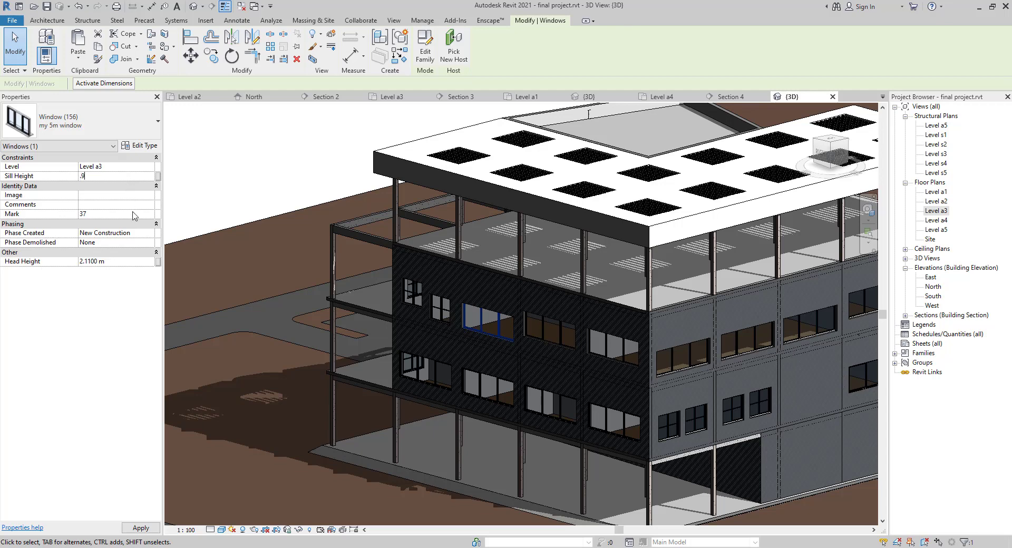
left_click(438, 314)
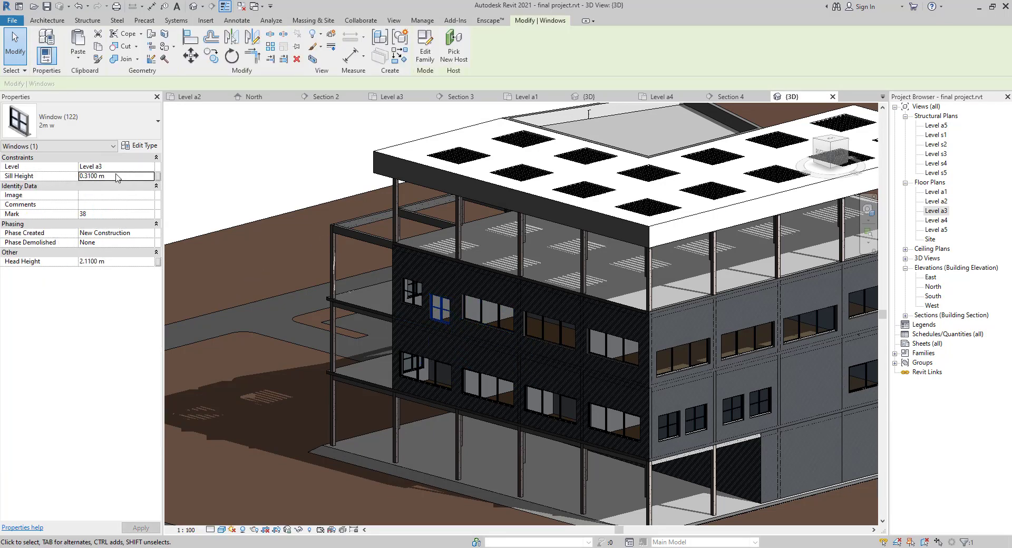
type(".9")
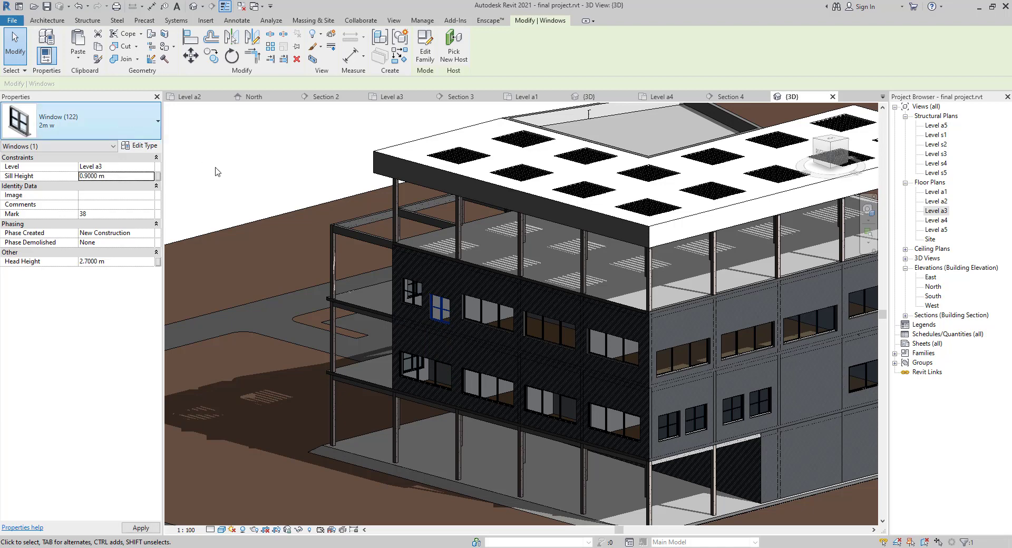
key("Escape")
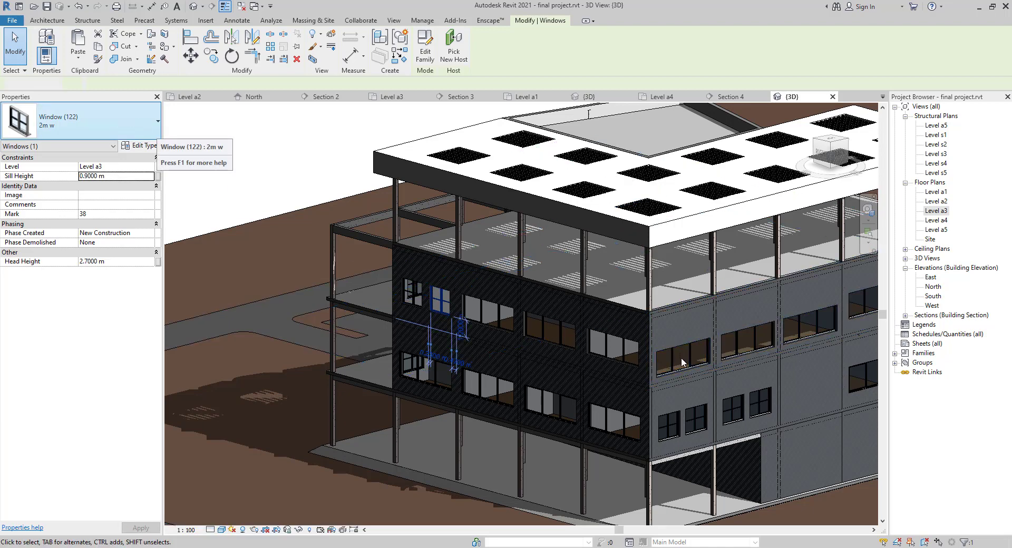
- Set the sill height of the back facade's three low Level a3 5m windows nearest the right-facade corner to 0.9 m
left_click(686, 366)
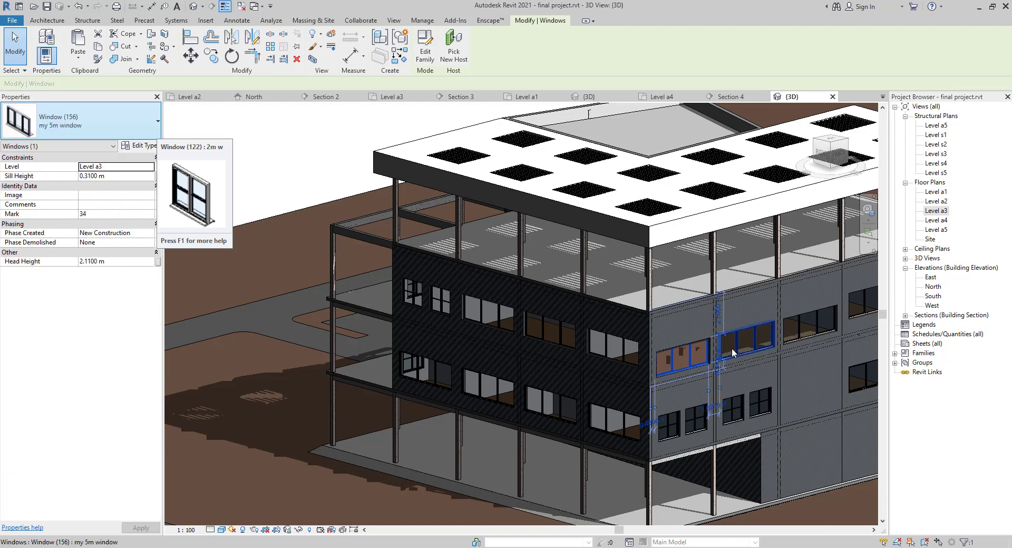
left_click(733, 351, "ctrl")
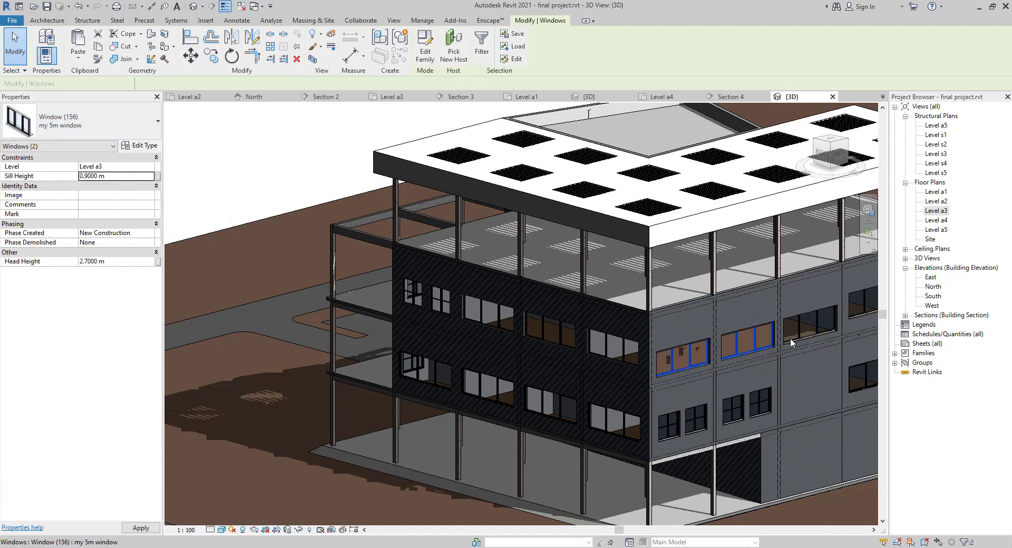
key("Escape")
left_click(809, 323)
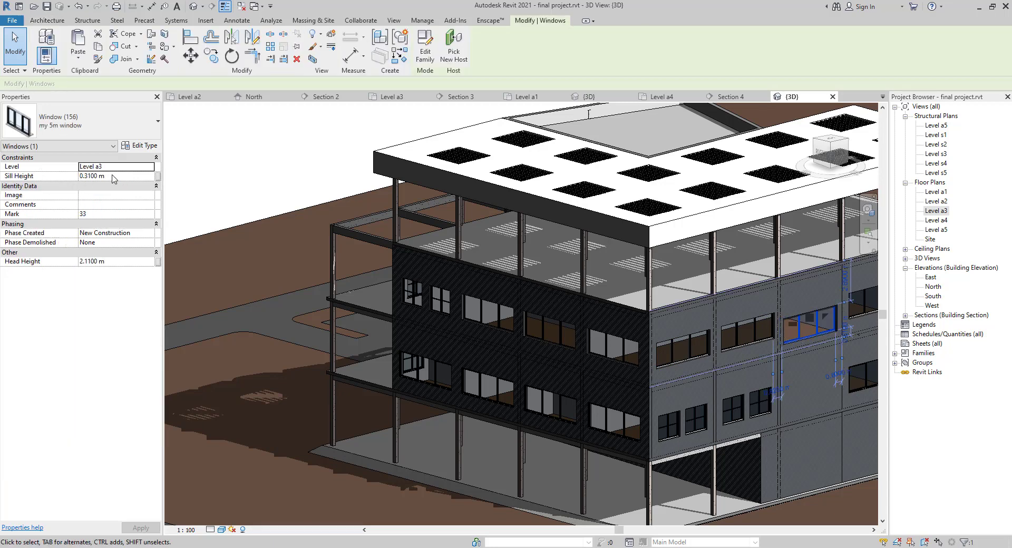
left_click(113, 176)
type(".9")
key("Return")
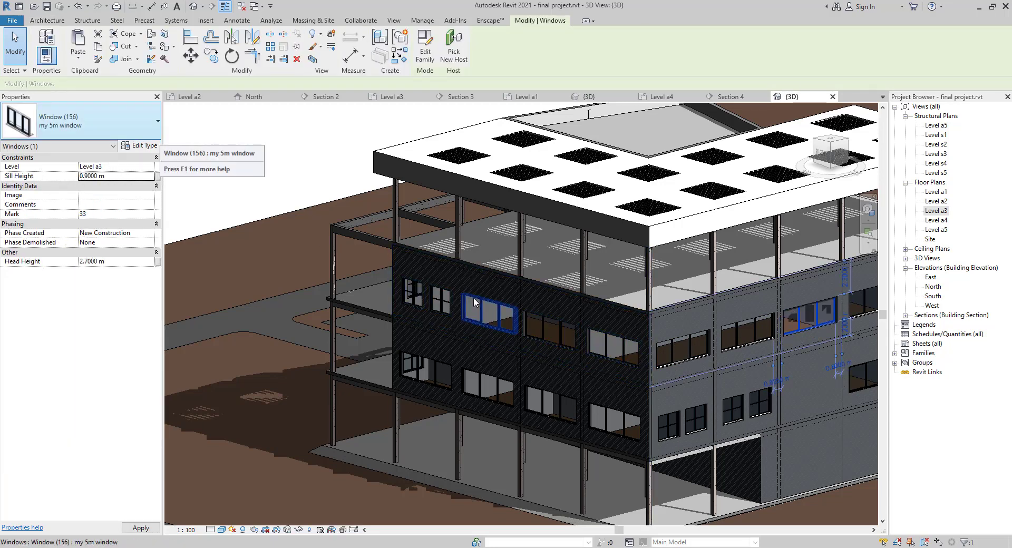
key("Escape")
- Open the Level a2 floor plan at the toilets' north exterior wall between grids C and D and display it in Wireframe
middle_click_drag(425, 334, 389, 333, "shift")
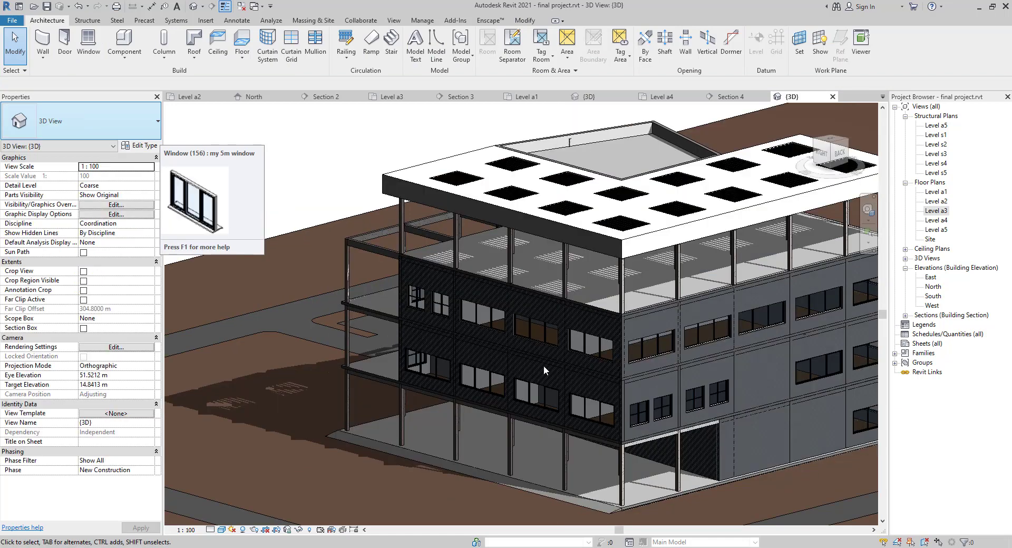
middle_click_drag(680, 408, 585, 404, "shift")
middle_click_drag(705, 440, 509, 421)
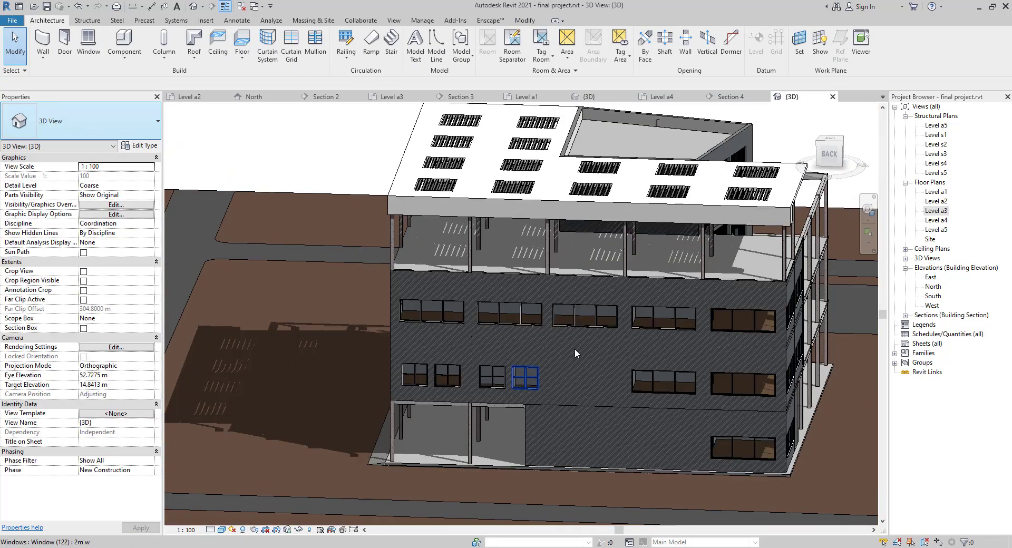
double_click(936, 202)
scroll(492, 294, "up", 5)
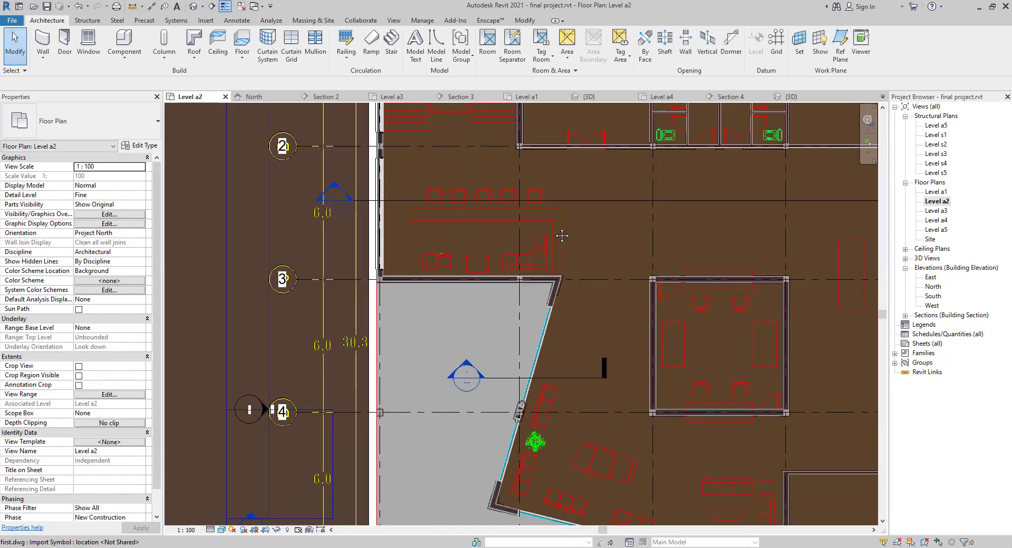
scroll(562, 236, "down", 4)
scroll(526, 359, "up", 5)
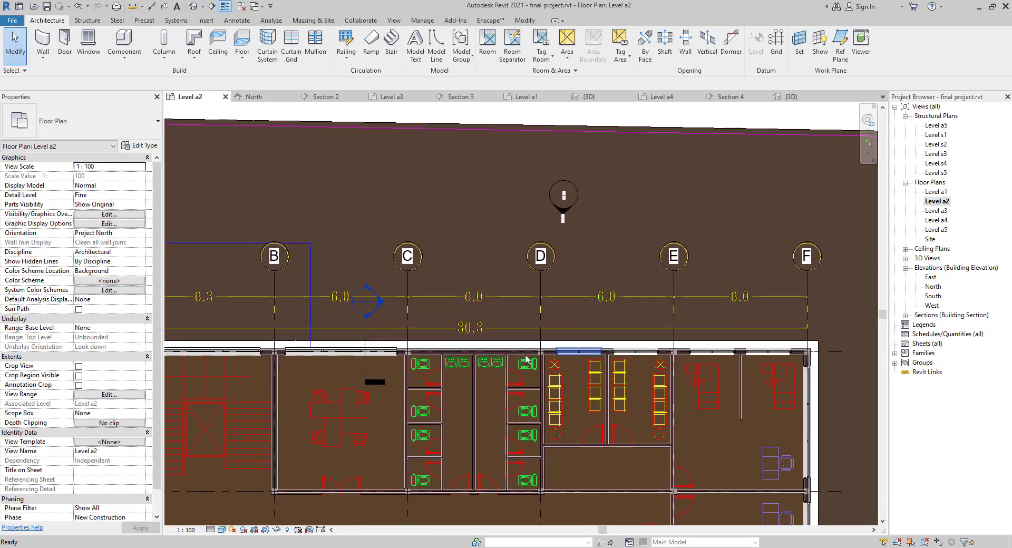
scroll(526, 360, "up", 3)
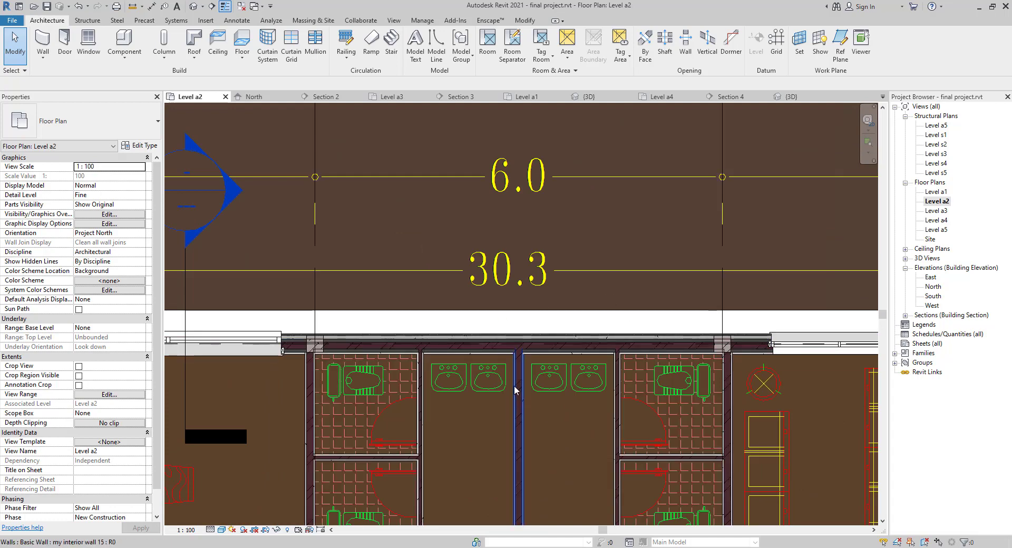
scroll(514, 385, "up", 2)
left_click(221, 530)
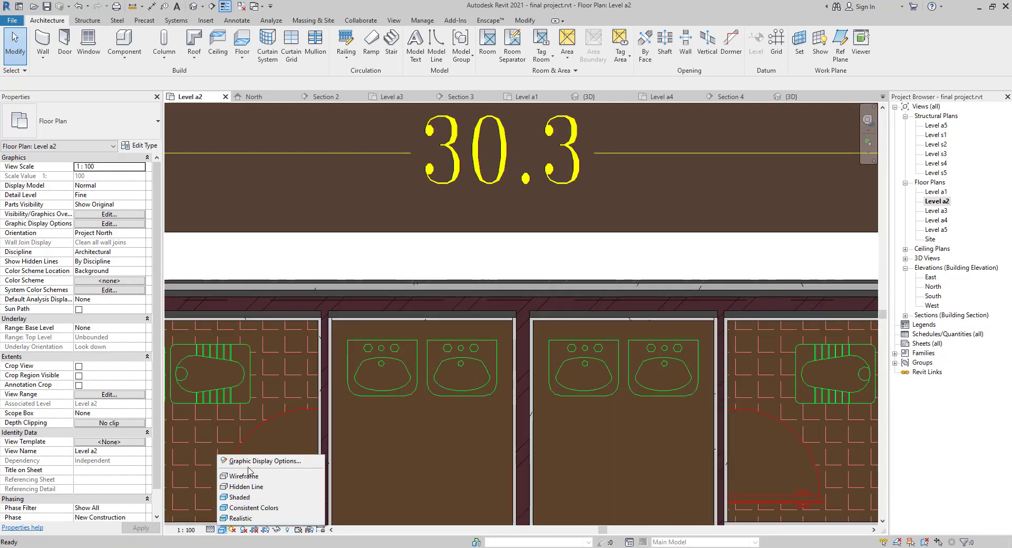
left_click(246, 482)
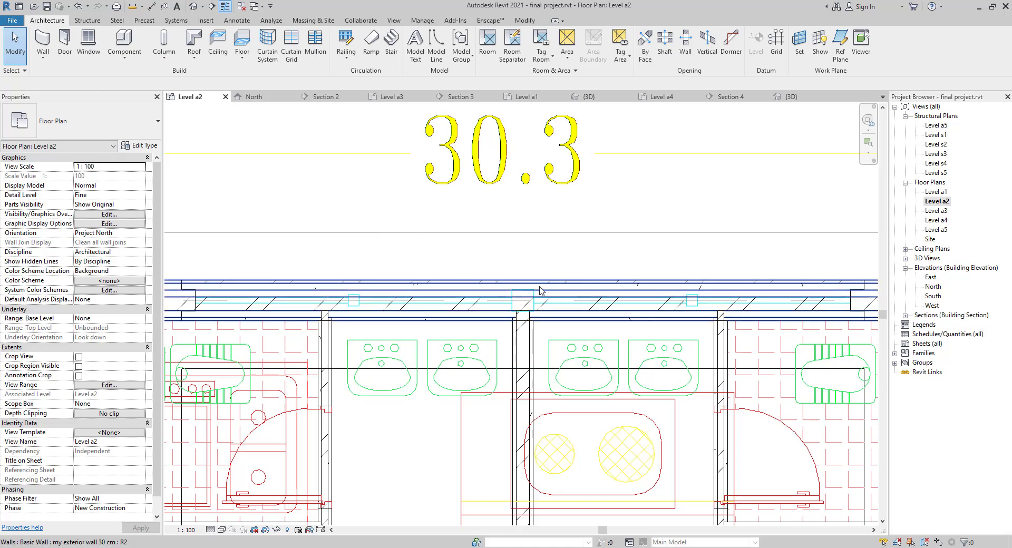
- Start a new window with the Window (127) 1m w type and duplicate that type as "wc .8 w"
key("w")
key("n")
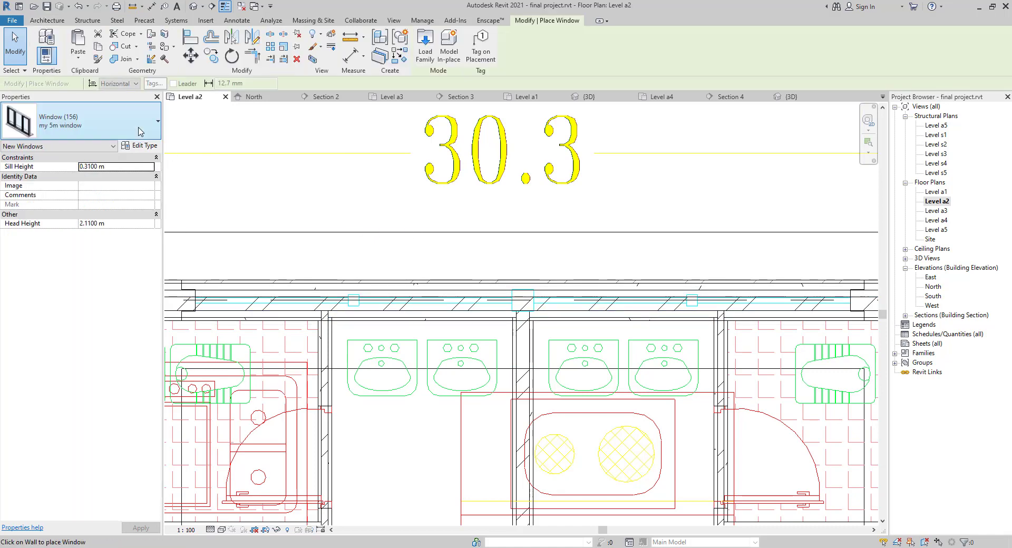
left_click(139, 132)
left_click(117, 265)
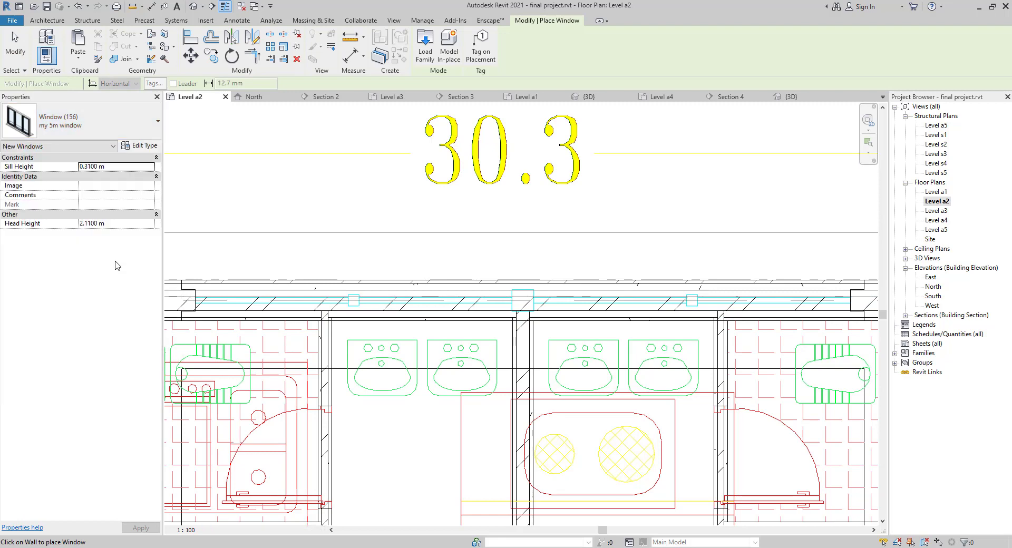
left_click(139, 148)
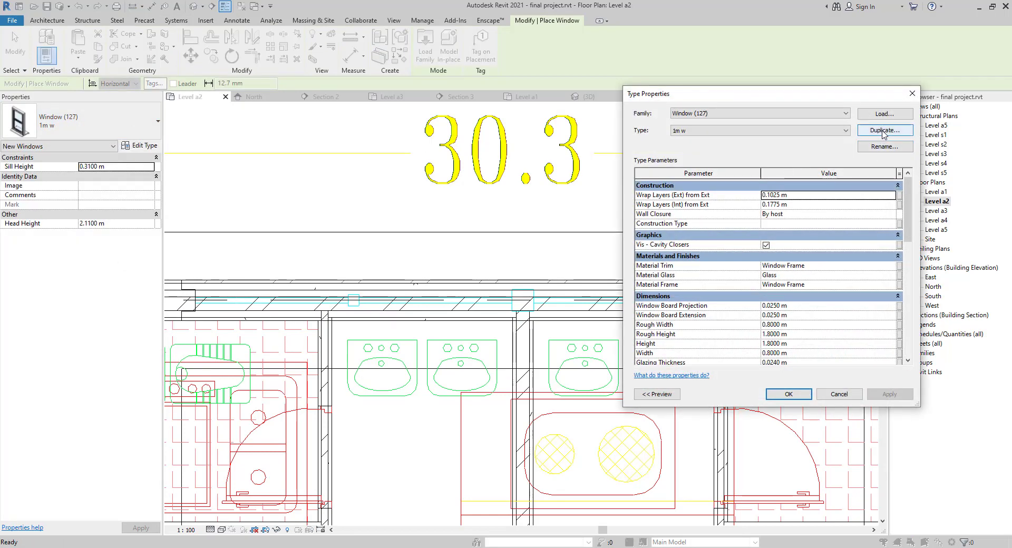
left_click(884, 131)
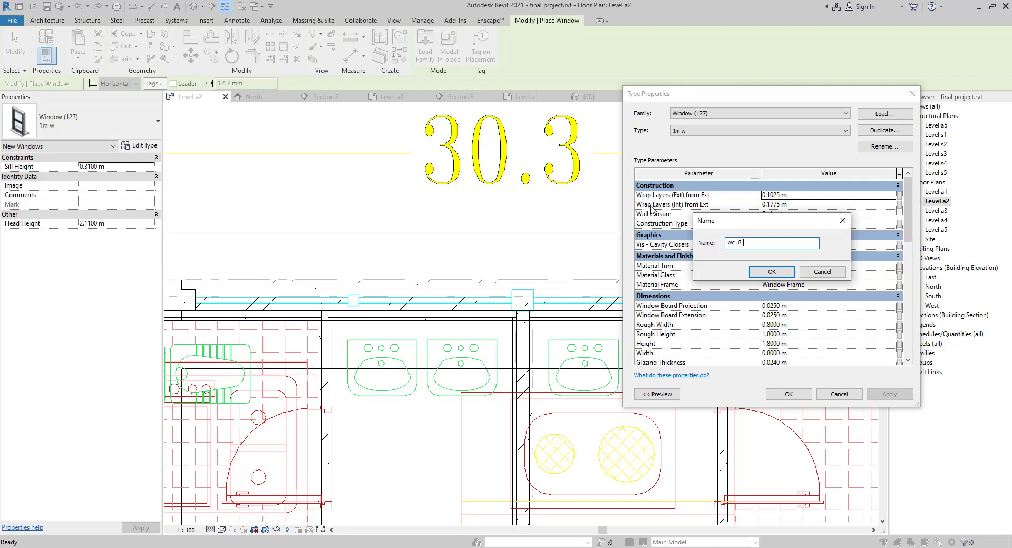
left_click(769, 272)
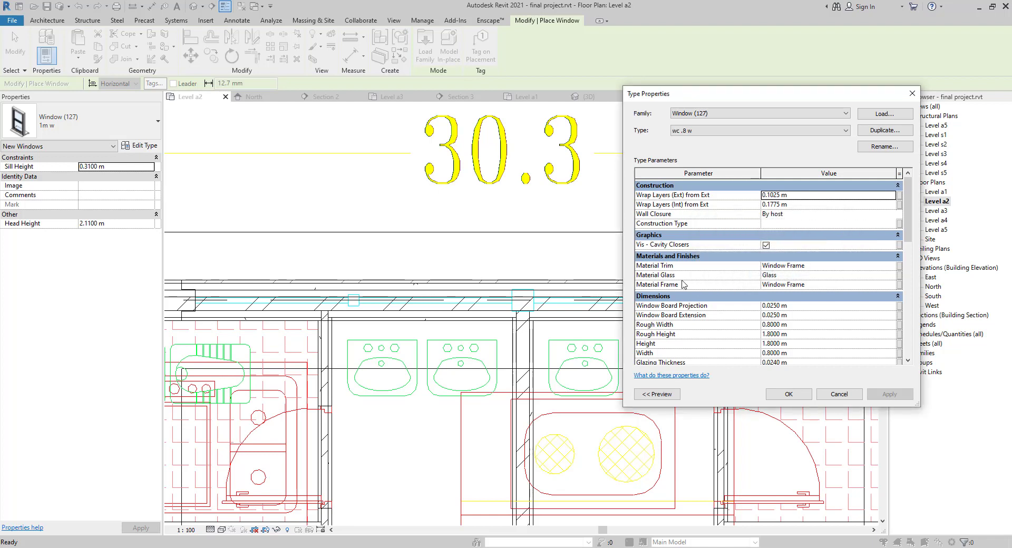
- Set the wc .8 w type's height to 1 m and the new window's sill height to 1.7 m
scroll(702, 306, "down", 2)
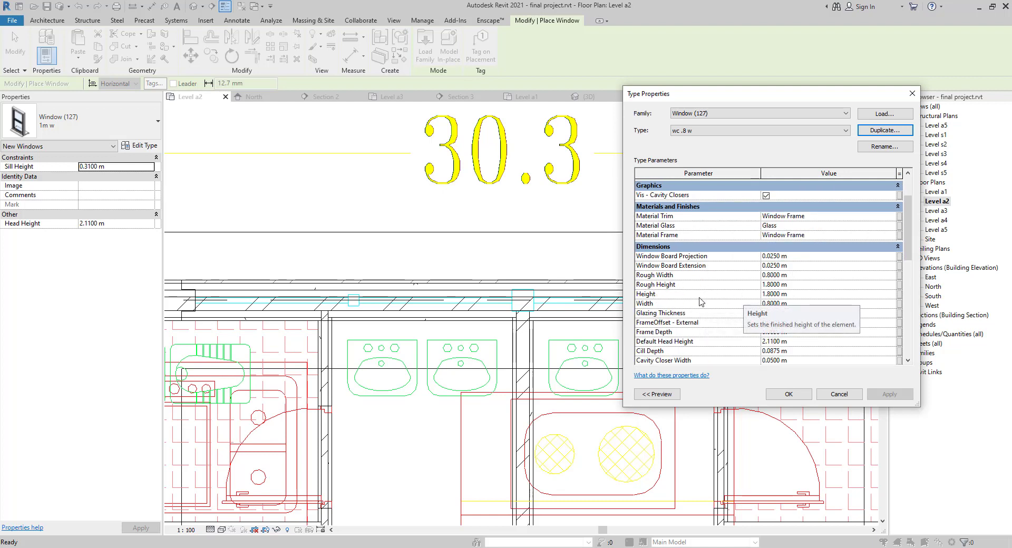
left_click(816, 295)
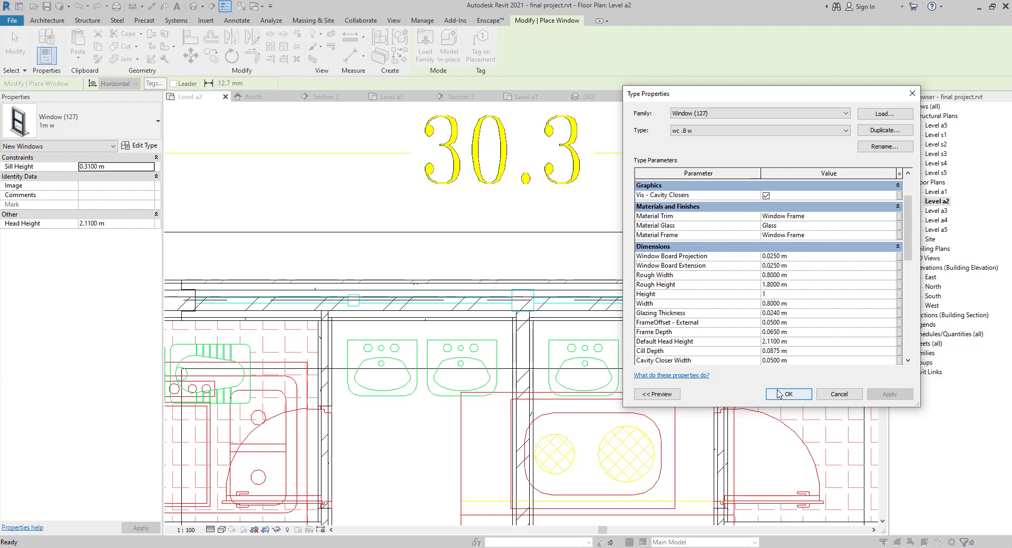
key("Return")
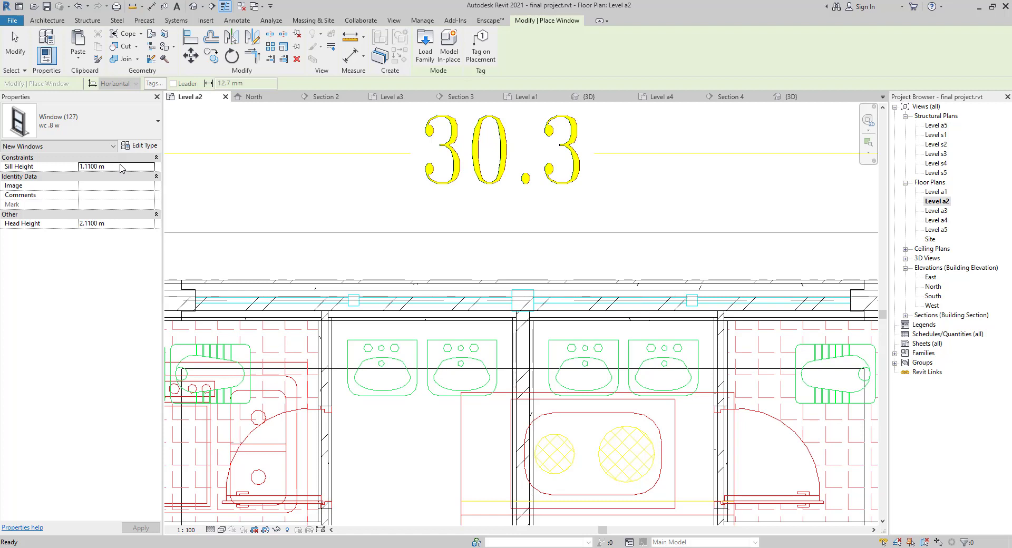
left_click(122, 167)
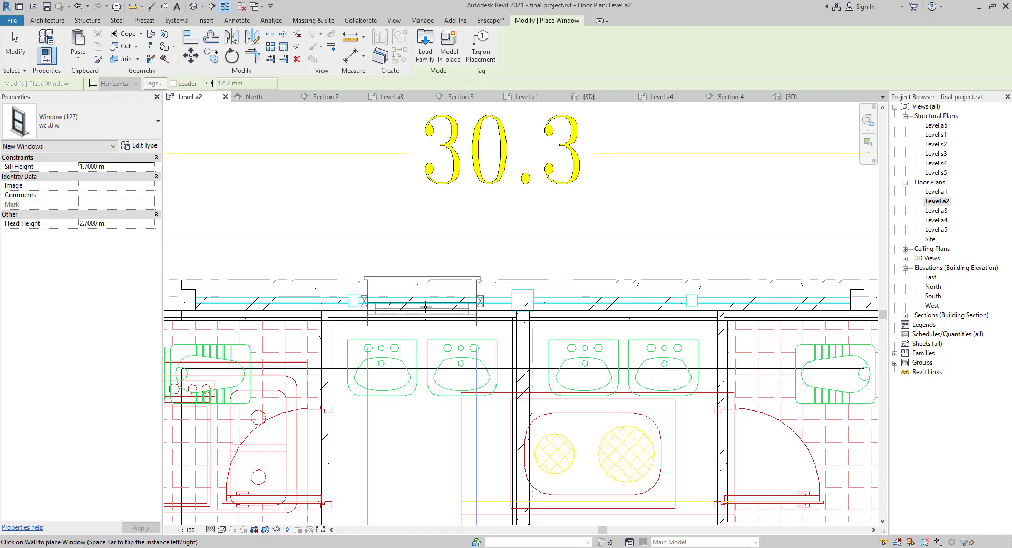
- Place two wc .8 w windows in the toilets' north wall above the washbasins, one on each side of the dividing wall
scroll(426, 307, "down", 3)
middle_click_drag(425, 307, 647, 204)
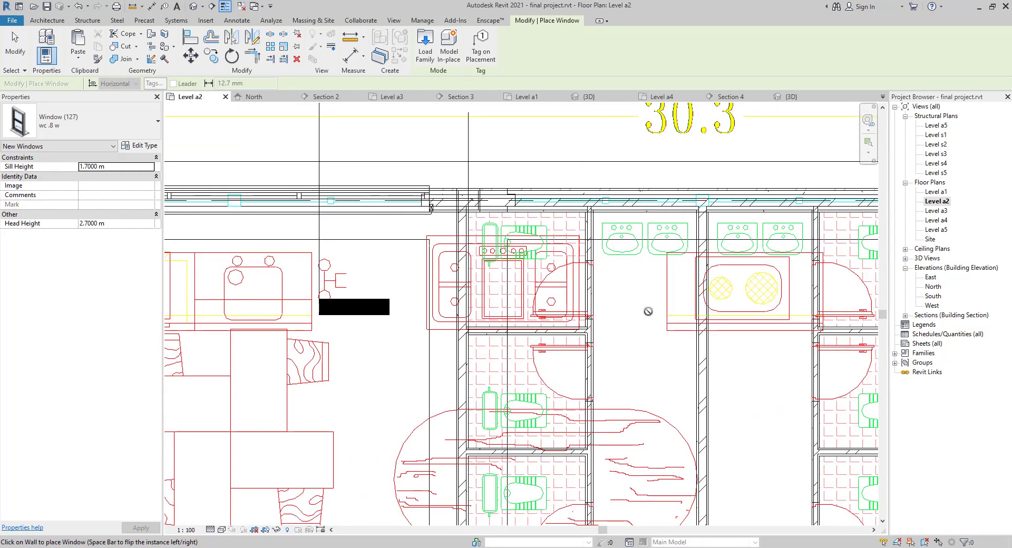
middle_click_drag(649, 311, 475, 269)
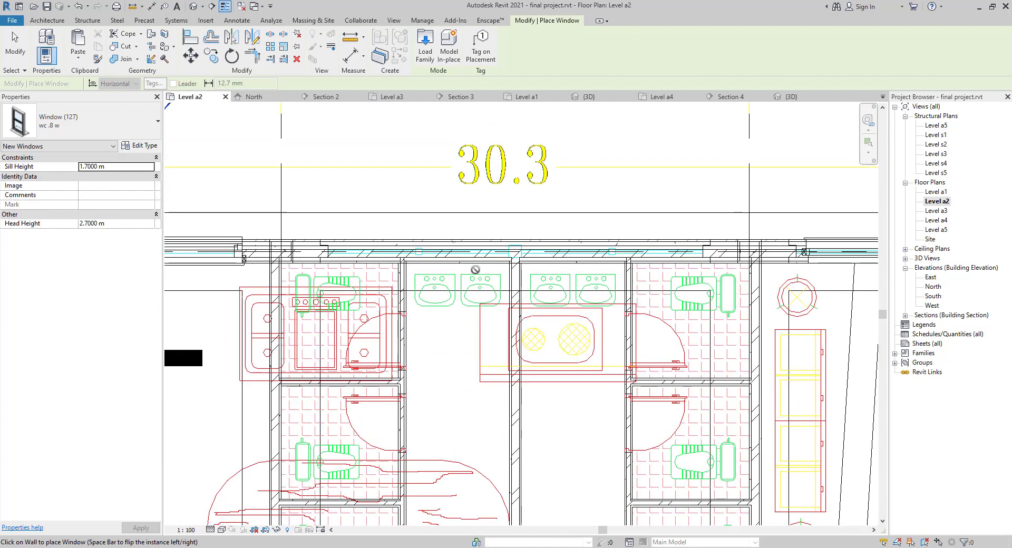
left_click(457, 248)
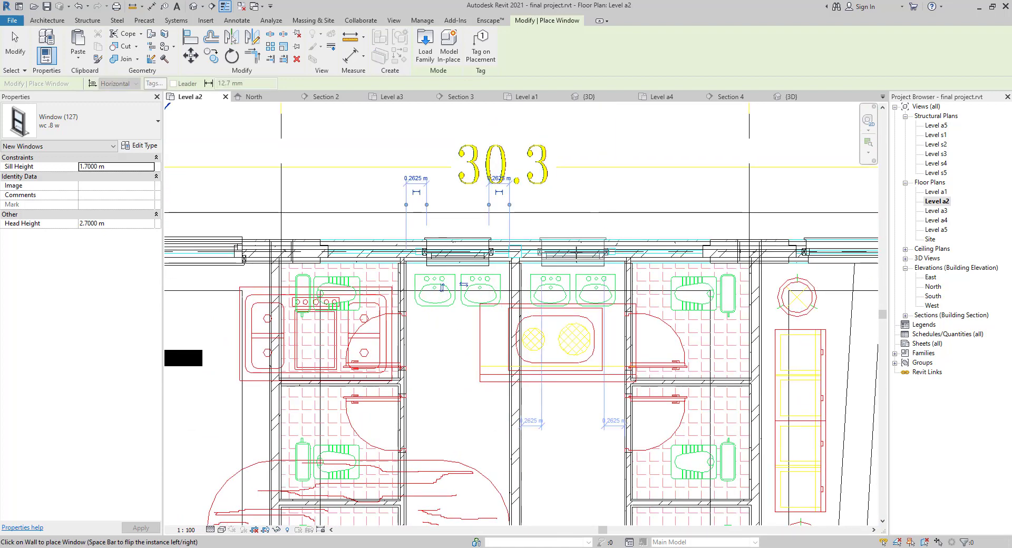
key("Escape")
key("Escape")
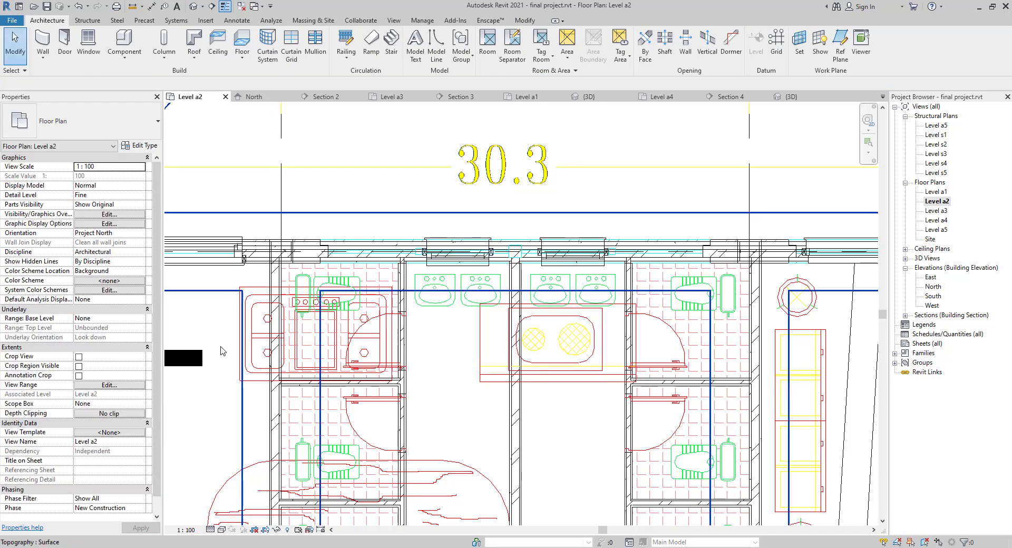
- Examine the two new WC windows on the back facade in the 3D view, comparing their height with the neighbouring windows
left_click(193, 6)
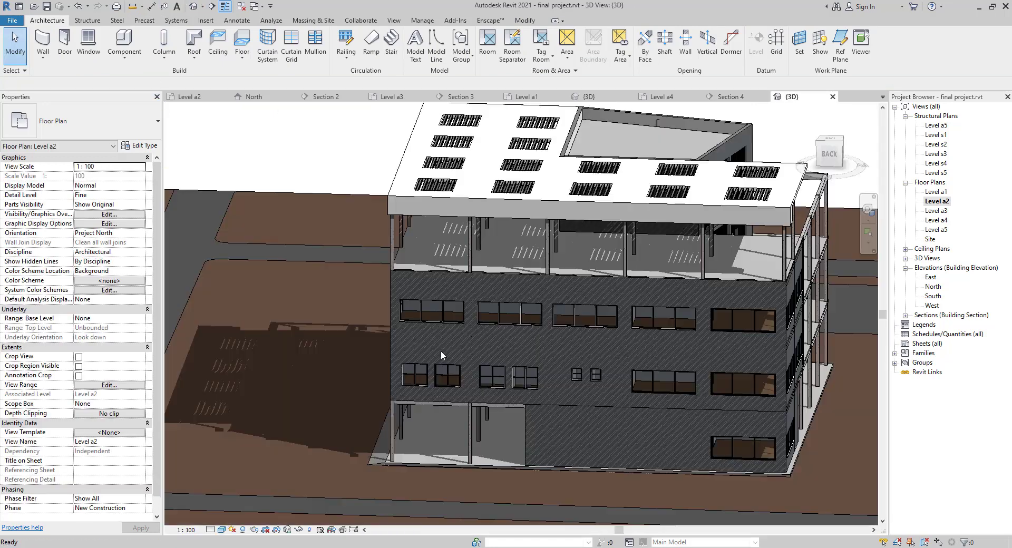
middle_click_drag(578, 396, 607, 377, "shift")
scroll(573, 387, "up", 1)
scroll(574, 387, "up", 3)
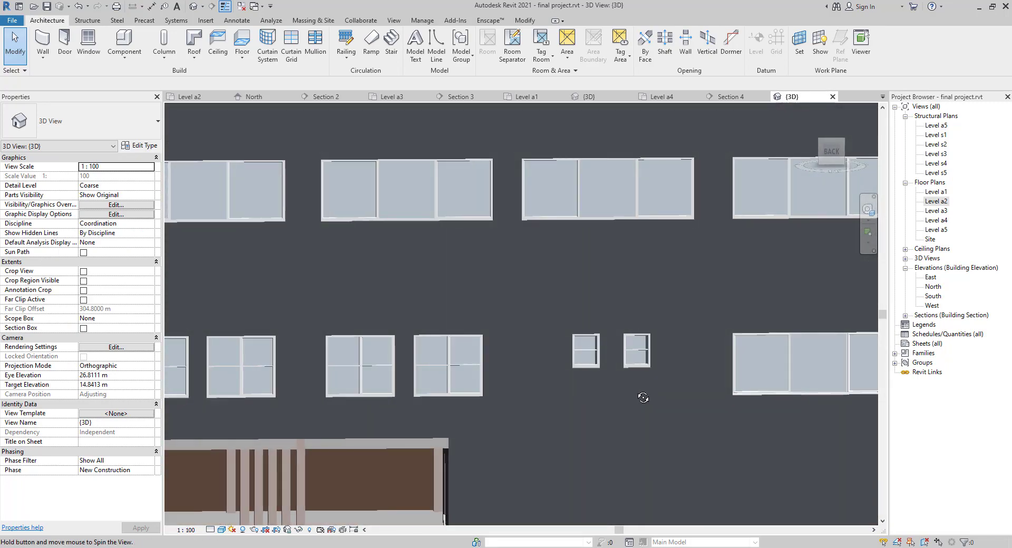
scroll(628, 368, "down", 5)
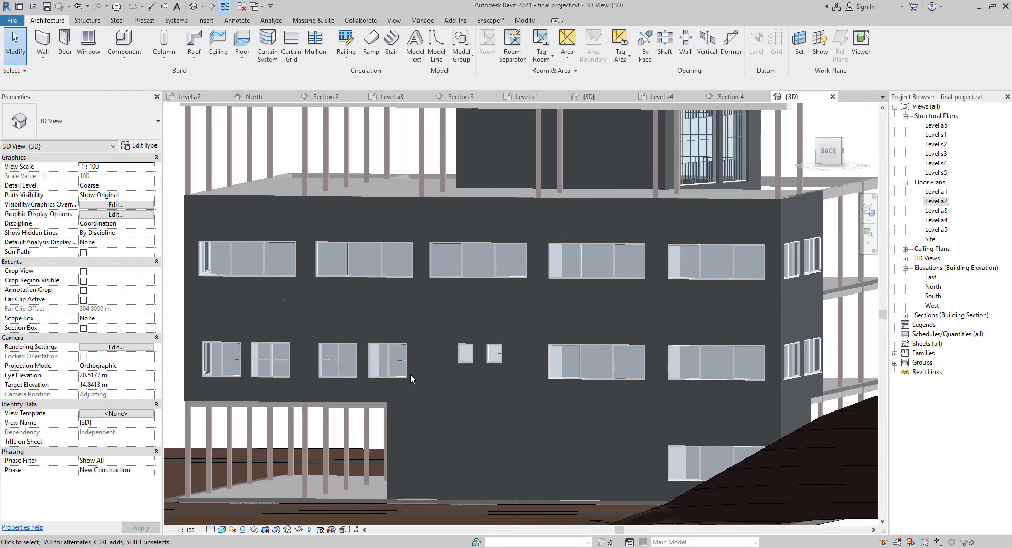
middle_click_drag(410, 375, 354, 423, "shift")
middle_click_drag(558, 368, 464, 372, "shift")
scroll(460, 376, "up", 3)
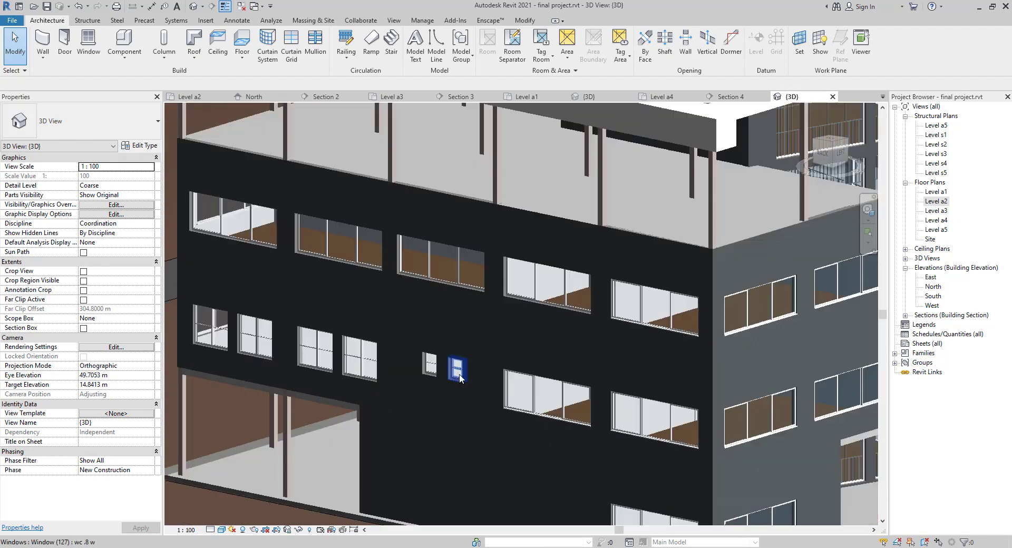
left_click(460, 374)
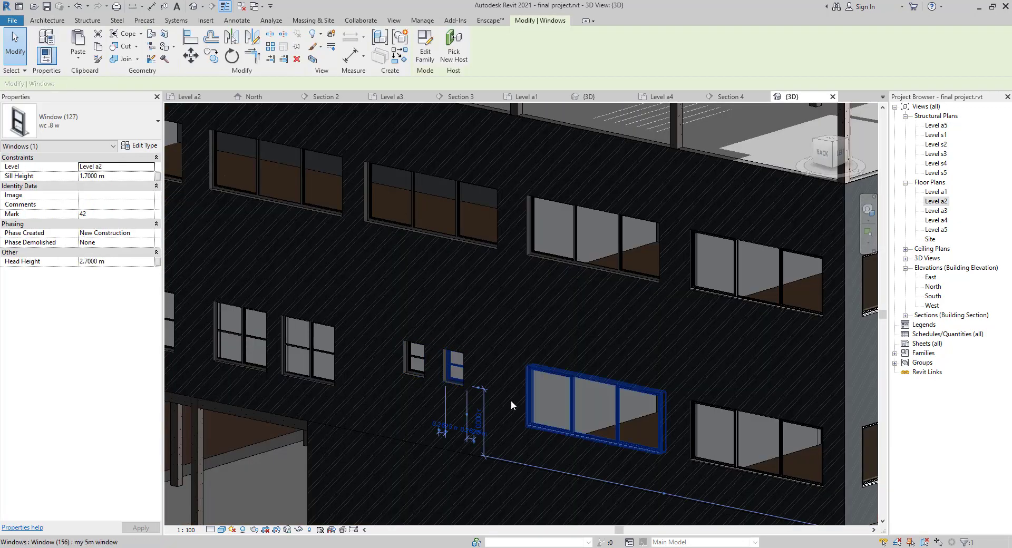
scroll(461, 423, "down", 1)
key("Escape")
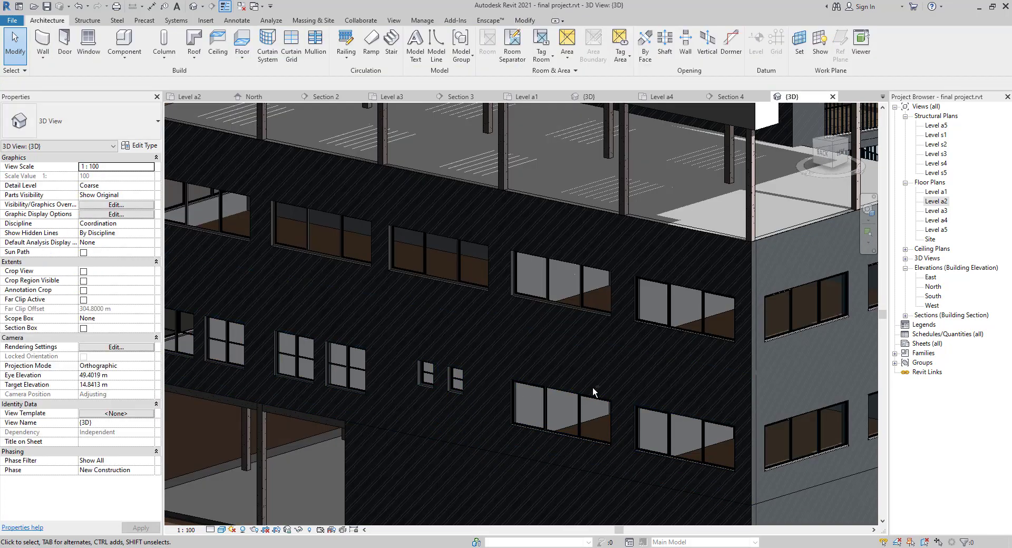
- Set the sill height of the front facade's two low Level a3 1m w windows to 0.9 m
middle_click_drag(594, 393, 531, 333, "shift")
scroll(527, 329, "down", 2)
middle_click_drag(475, 316, 382, 330)
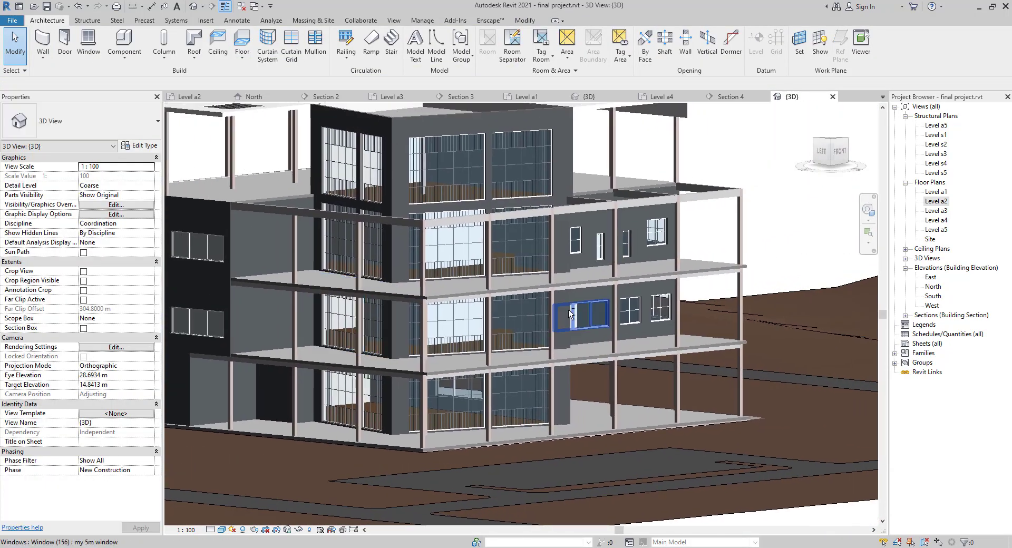
middle_click_drag(583, 317, 484, 322, "shift")
scroll(485, 323, "up", 3)
left_click(477, 303)
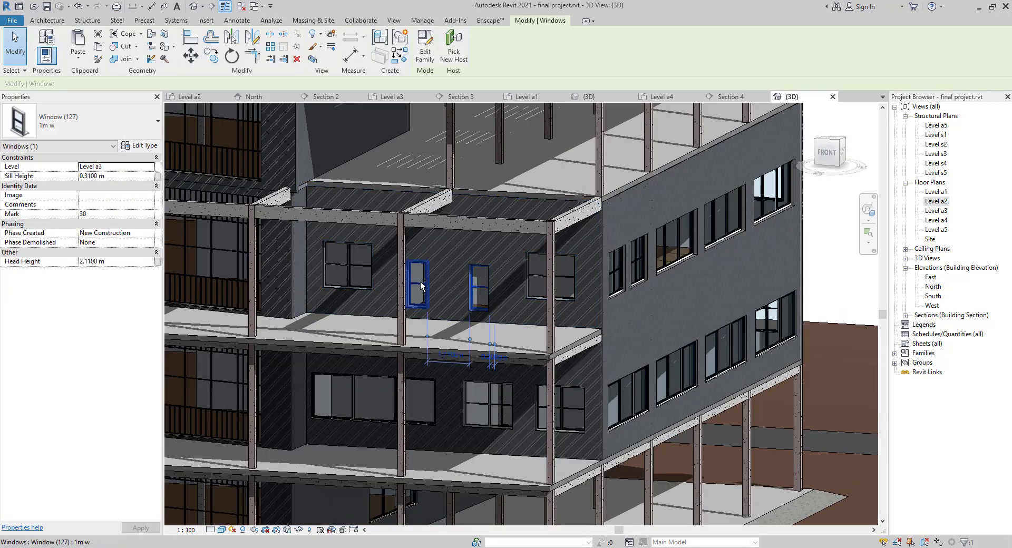
left_click(421, 286, "ctrl")
left_click(117, 177)
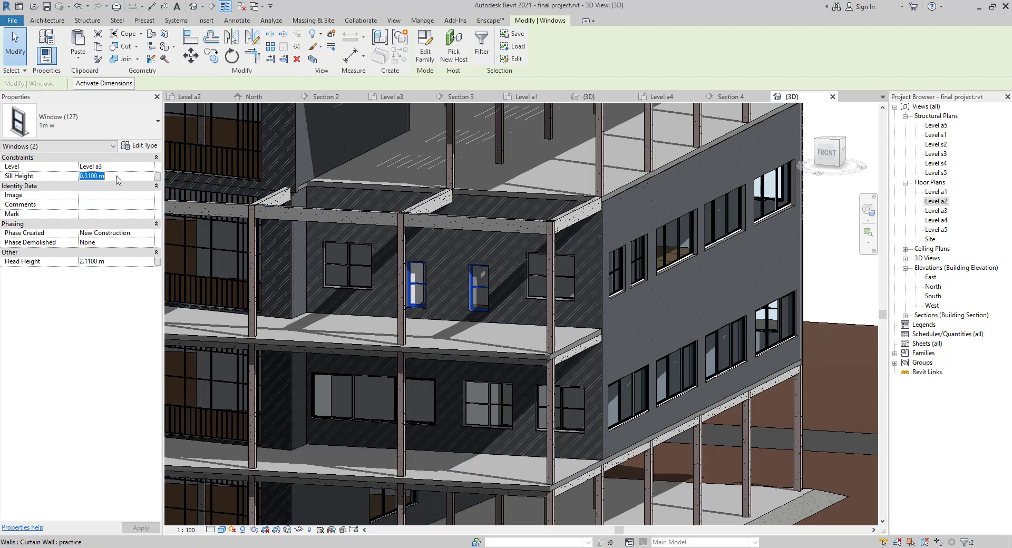
type(".9")
key("Return")
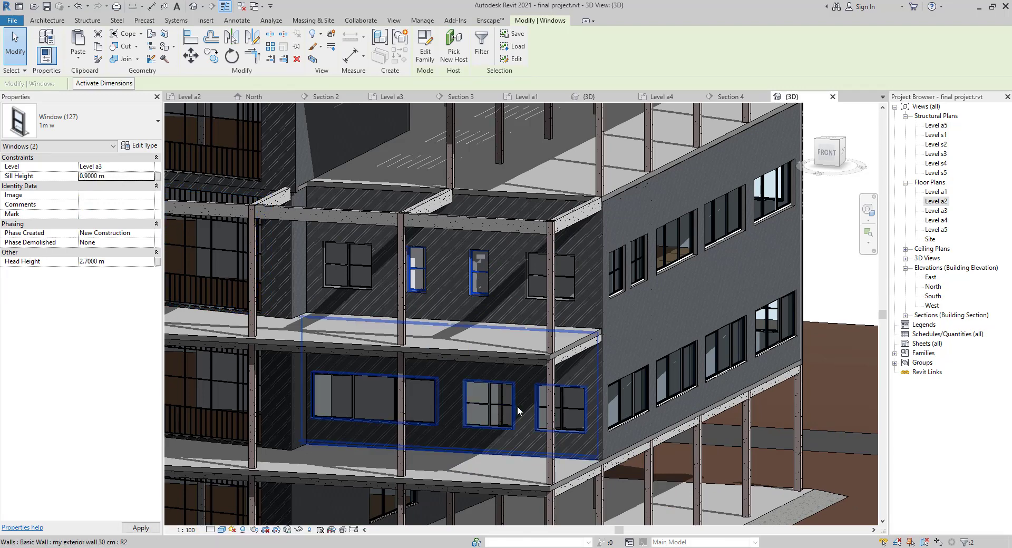
key("Escape")
- Open the Level a1 floor plan at the slanted exterior wall along grid D, between grid 4 and the wall's corner
middle_click_drag(637, 420, 681, 364, "shift")
middle_click_drag(335, 385, 612, 372, "shift")
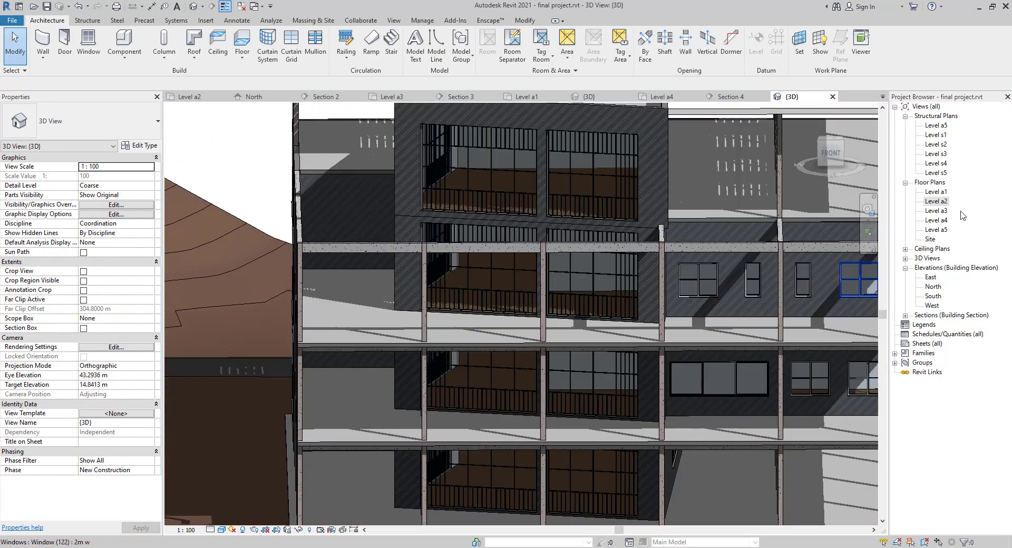
double_click(936, 192)
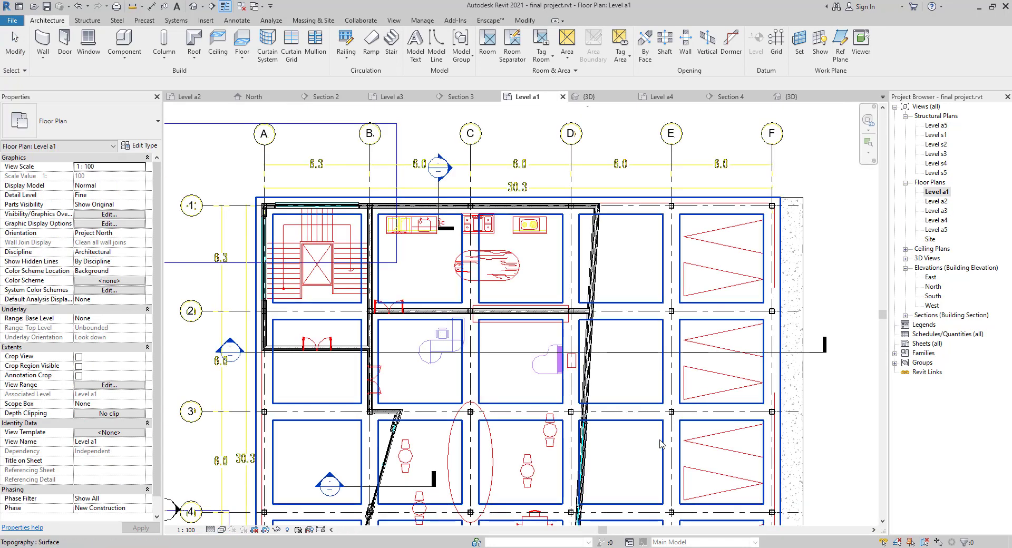
scroll(606, 464, "up", 5)
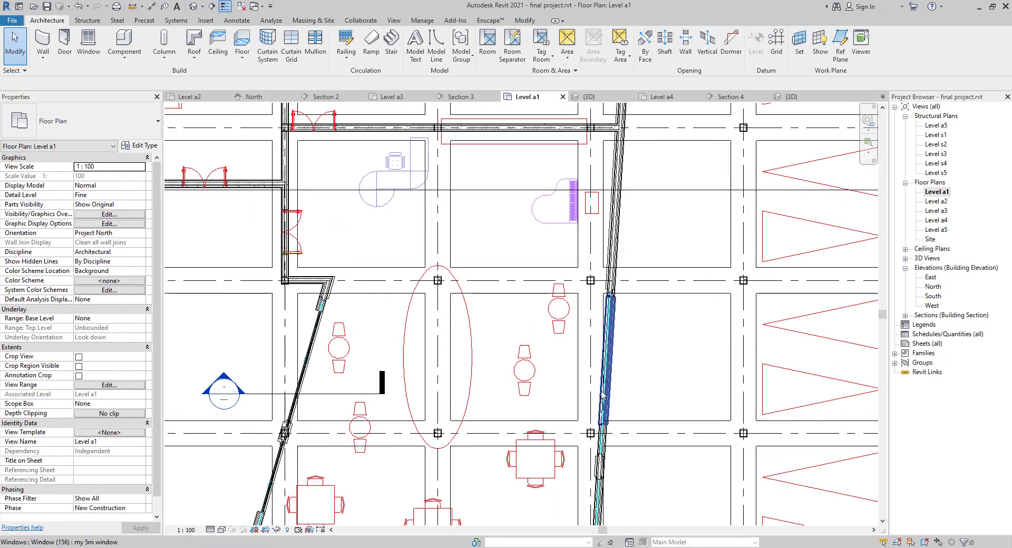
middle_click_drag(593, 499, 600, 321)
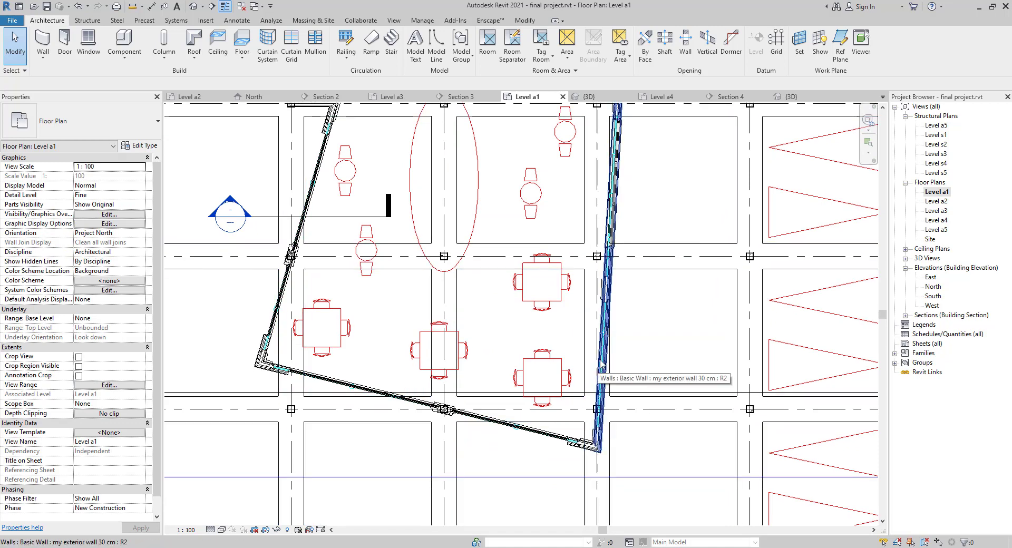
middle_click_drag(570, 230, 569, 175)
scroll(576, 385, "down", 1)
left_click(88, 40)
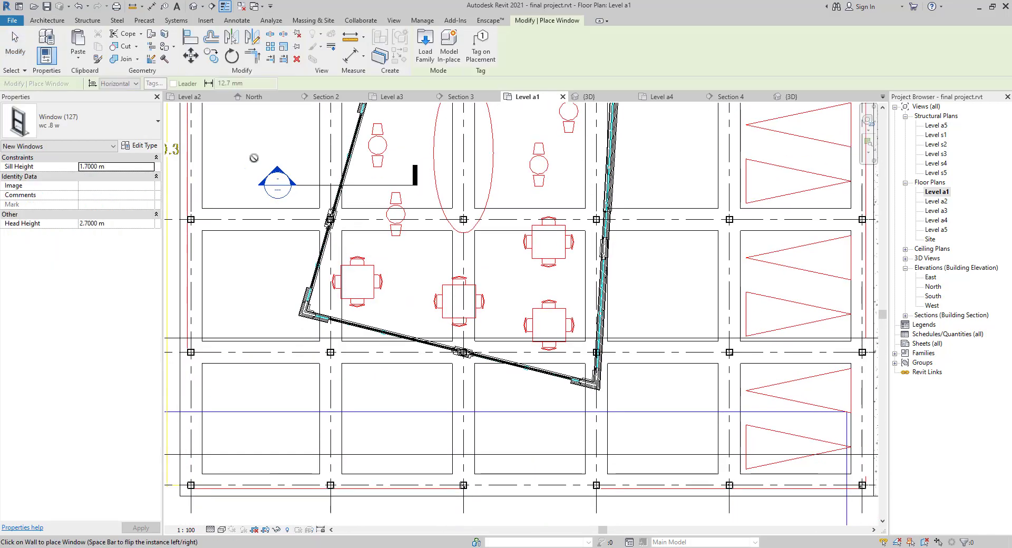
left_click(84, 117)
scroll(79, 174, "up", 2)
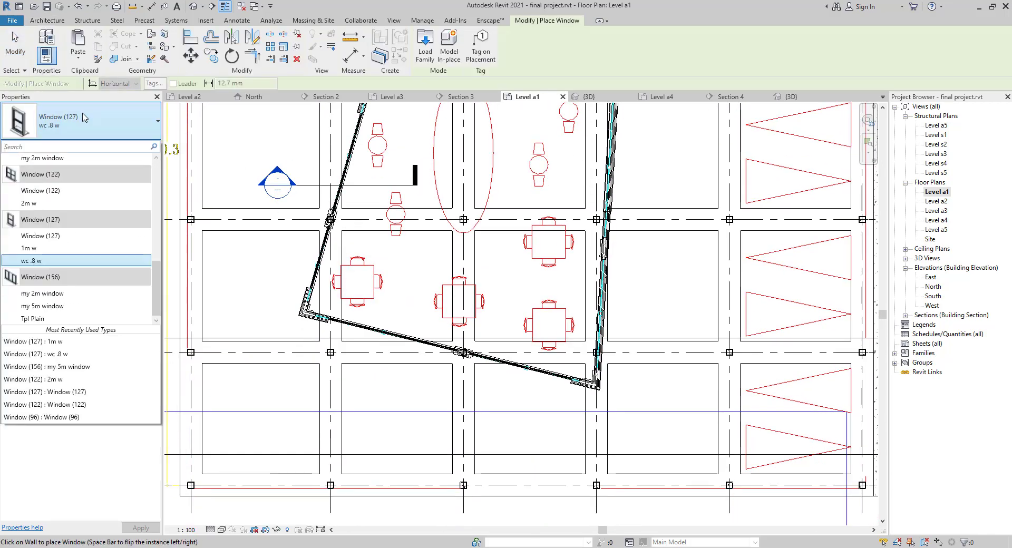
left_click(42, 196)
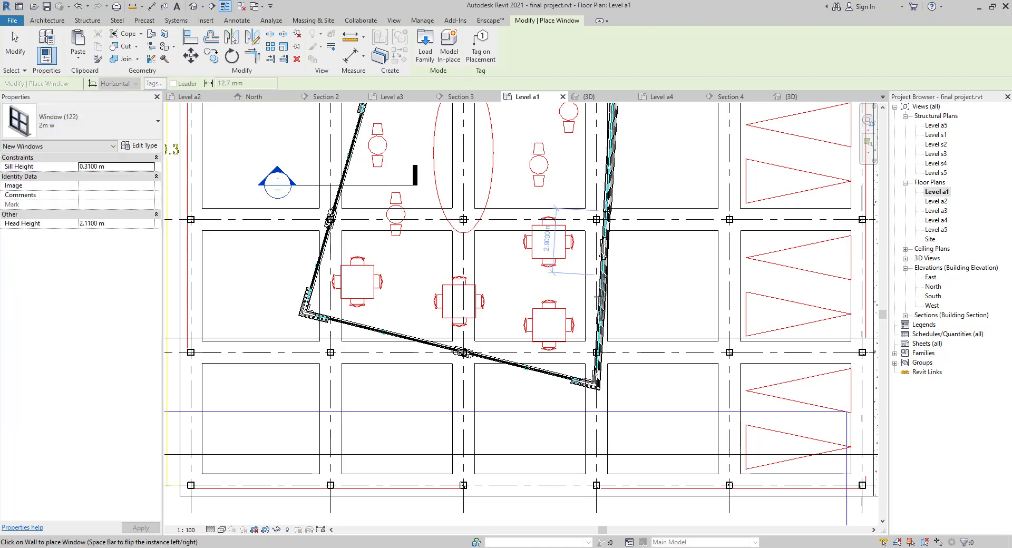
scroll(601, 297, "up", 3)
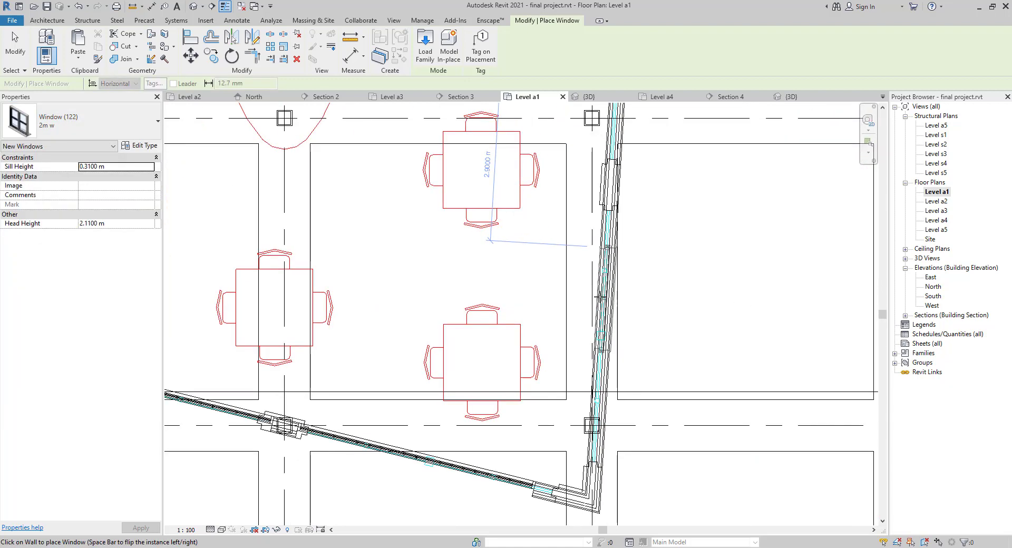
scroll(600, 297, "up", 1)
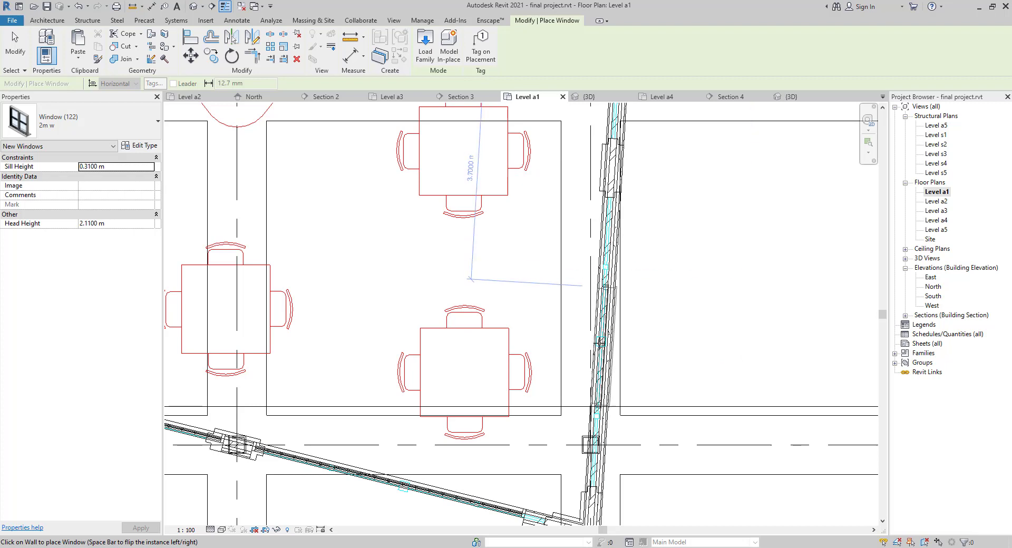
left_click(141, 145)
left_click(879, 132)
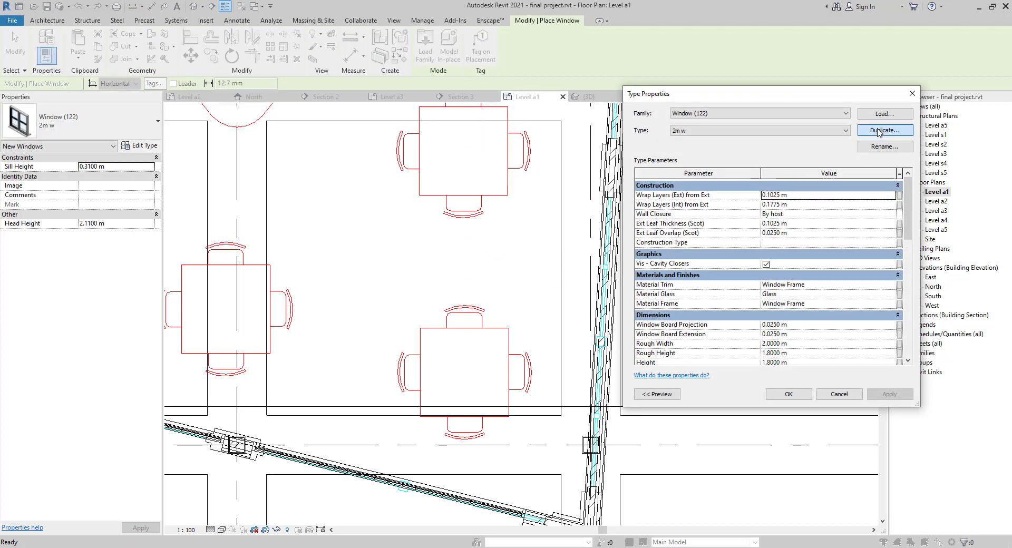
left_click(839, 394)
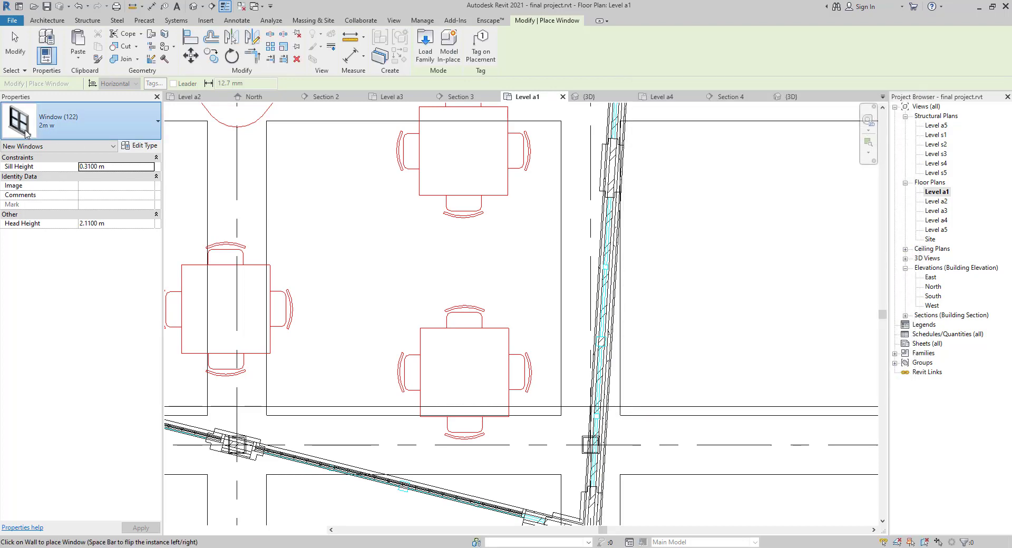
left_click(95, 122)
key("Escape")
- Create a window similar to the slanted wall's existing my 5m window and duplicate its type as "my 4m window"
middle_click_drag(593, 172, 525, 314)
right_click(543, 198)
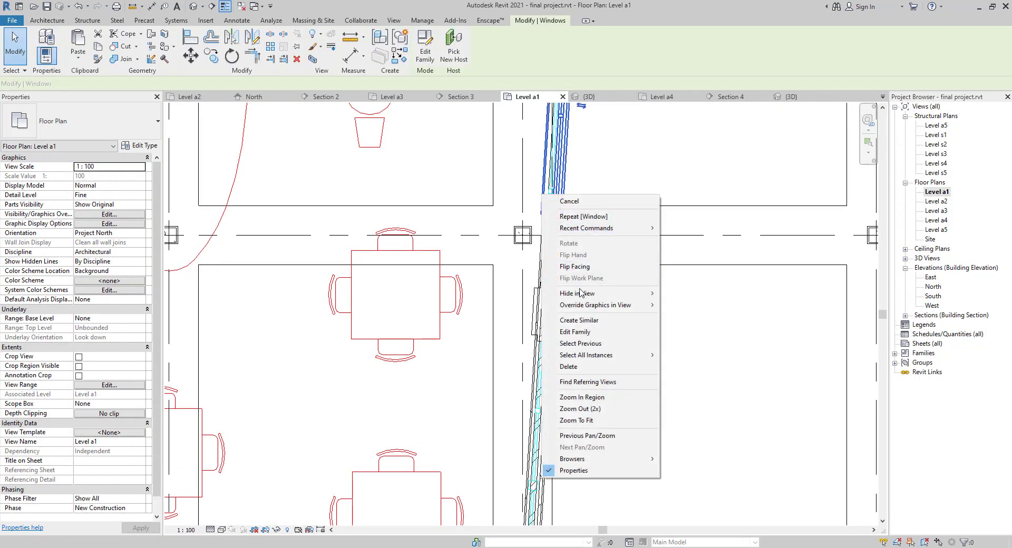
left_click(582, 320)
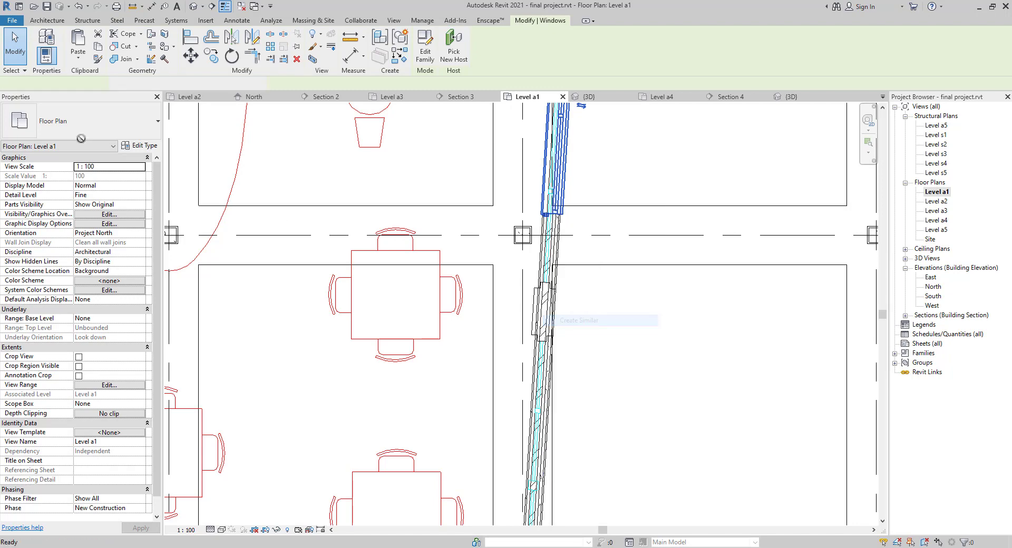
left_click(139, 146)
left_click(902, 134)
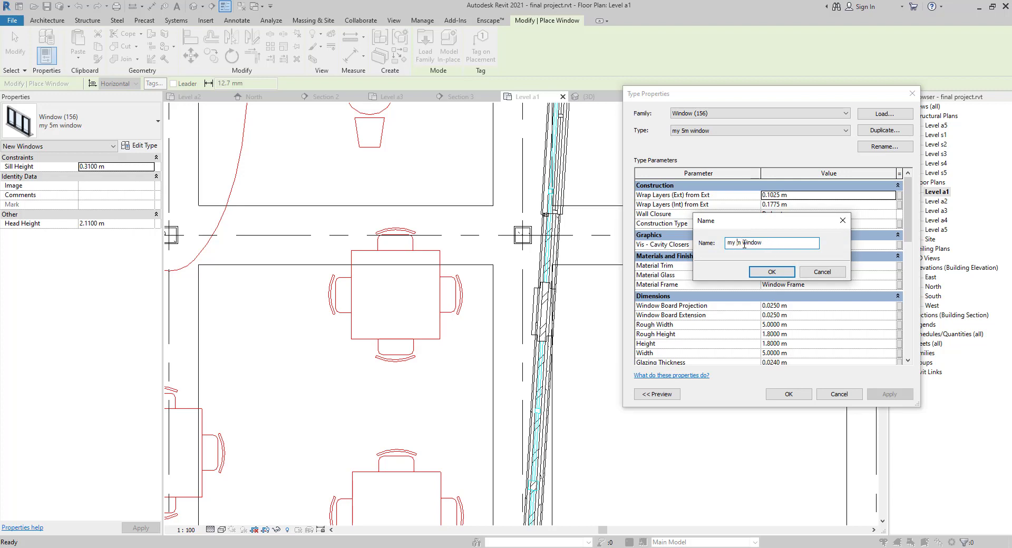
left_click(782, 275)
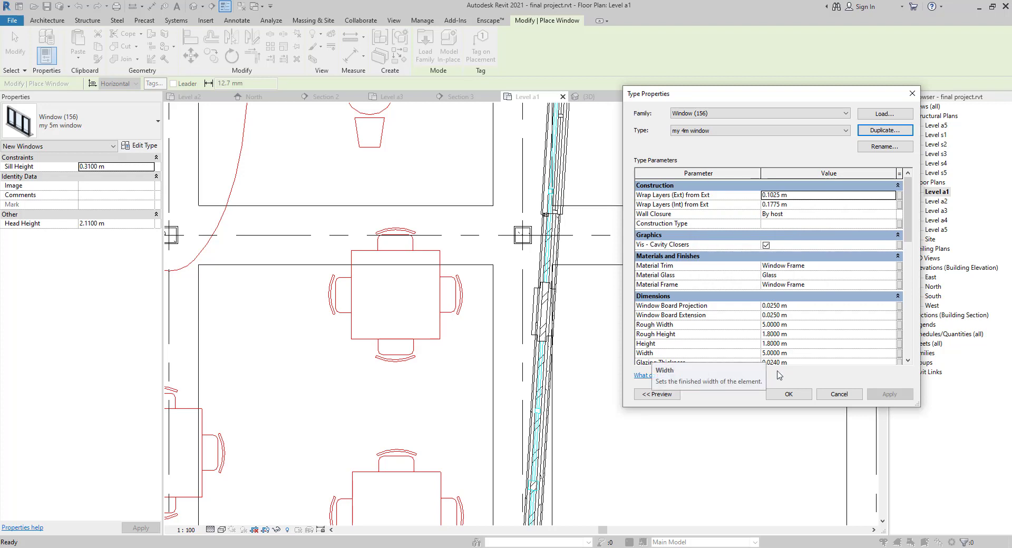
- Set the my 4m window type's width to 4 m and place one in the slanted wall between grids 4 and 5
left_click(796, 355)
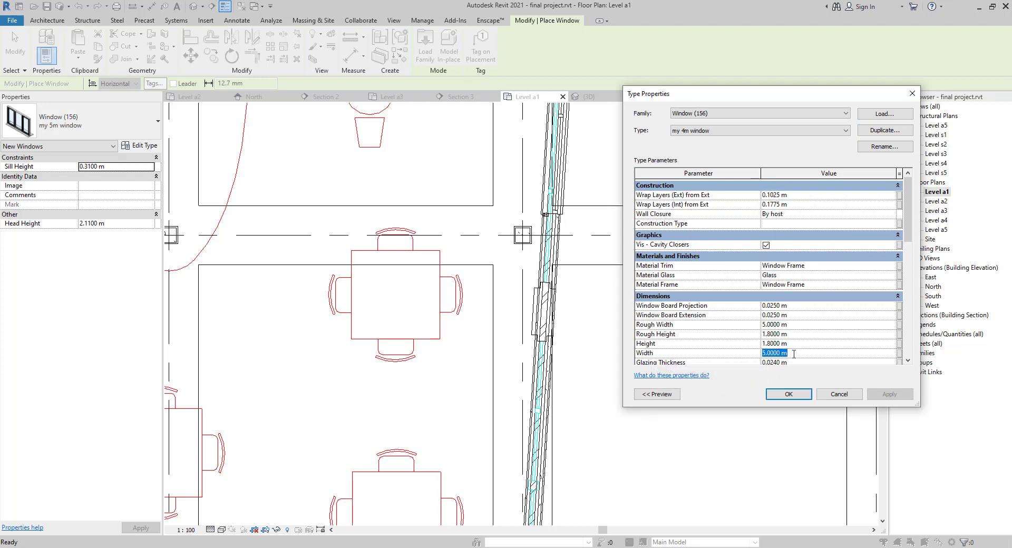
left_click(789, 397)
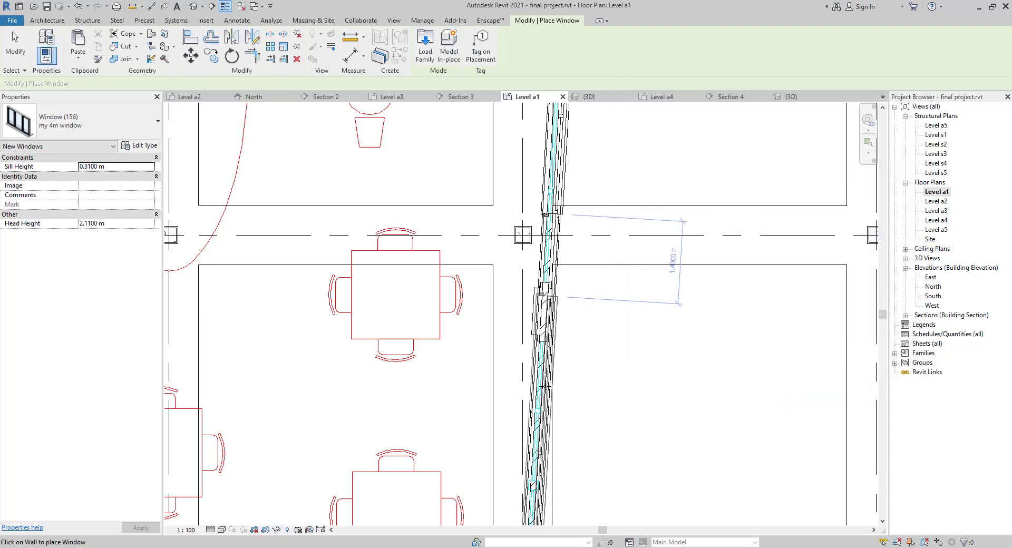
middle_click_drag(545, 388, 530, 190)
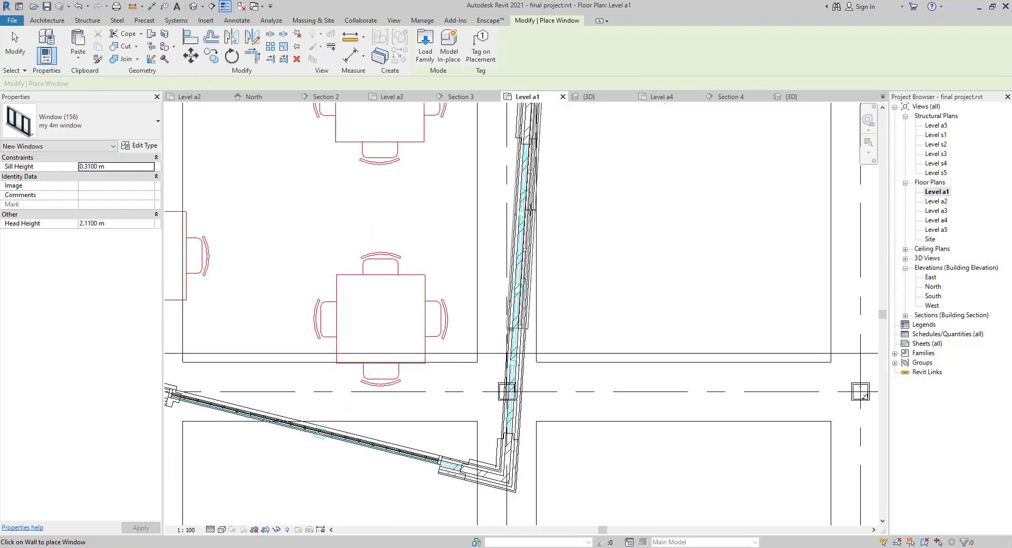
left_click(528, 253)
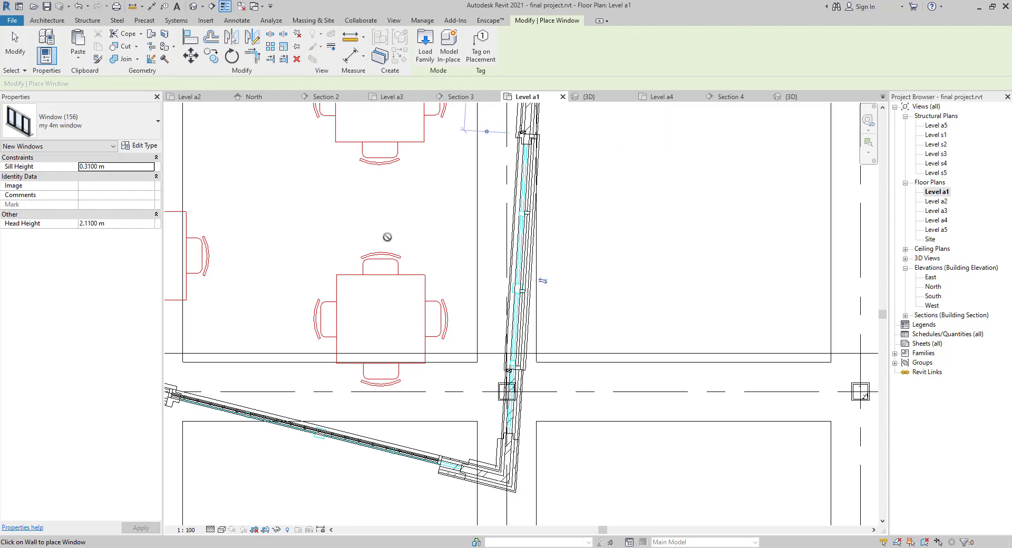
middle_click_drag(394, 246, 427, 334)
key("Escape")
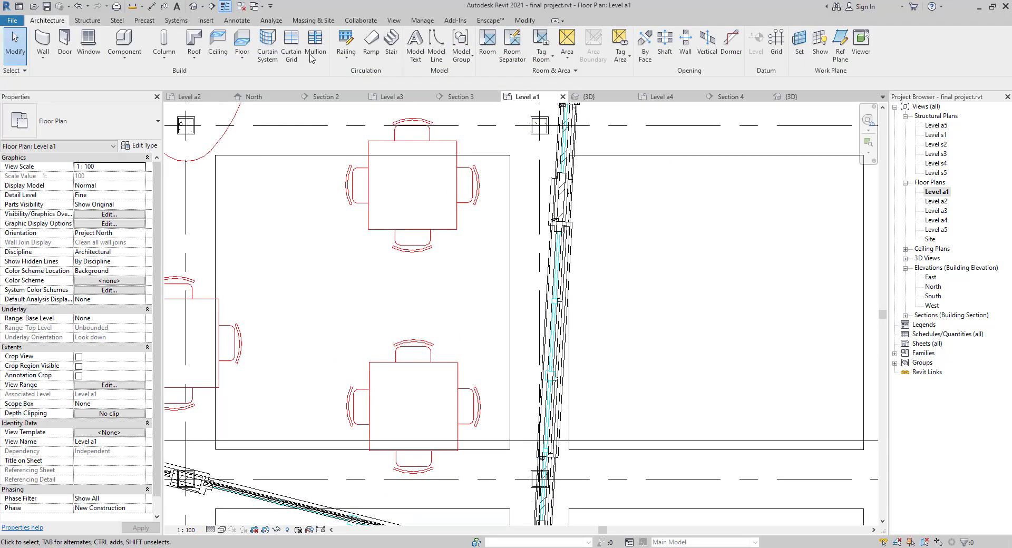
- In the 3D view, set the sill height of the new Level a1 my 4m window to 0.9 m
left_click(193, 8)
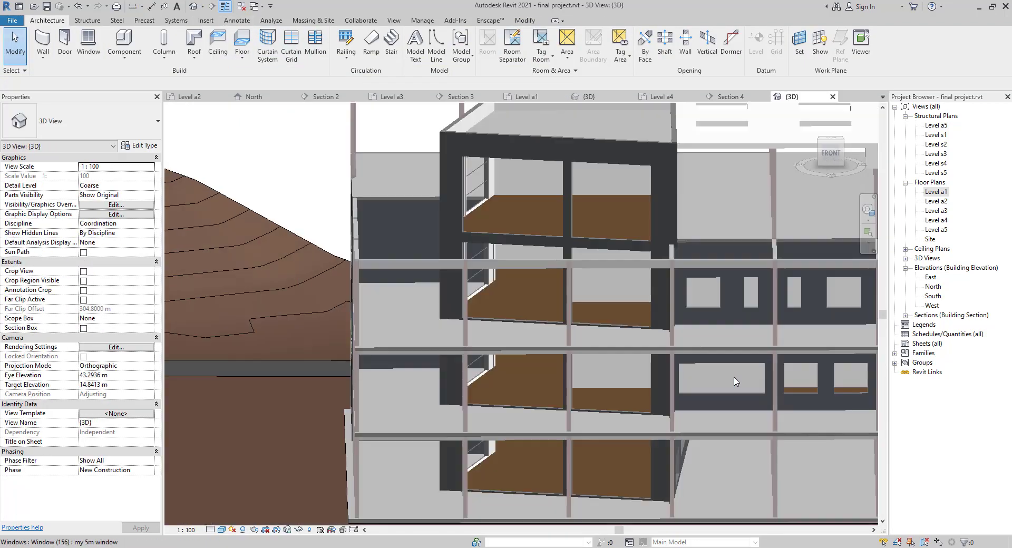
scroll(737, 381, "down", 2)
middle_click_drag(736, 382, 442, 306)
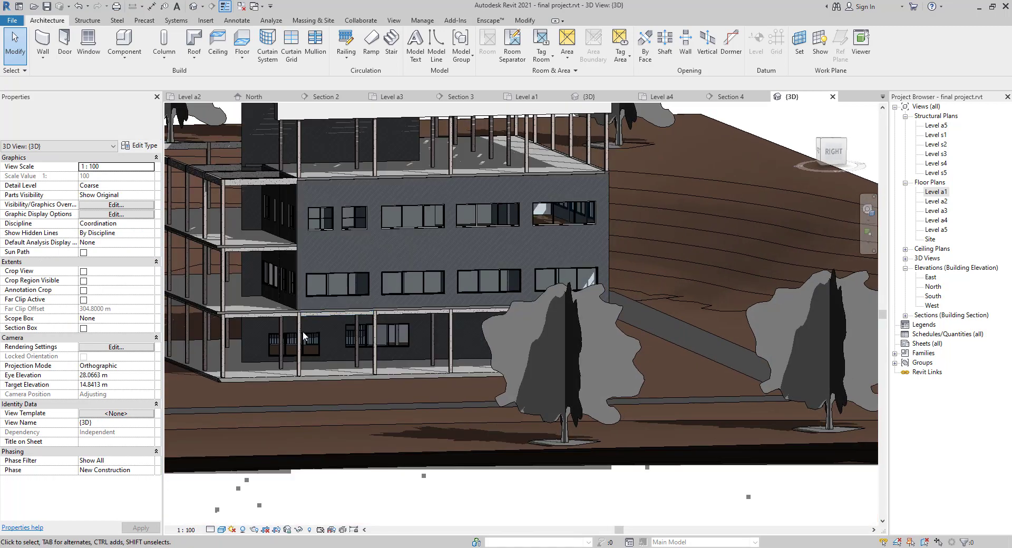
left_click(307, 340)
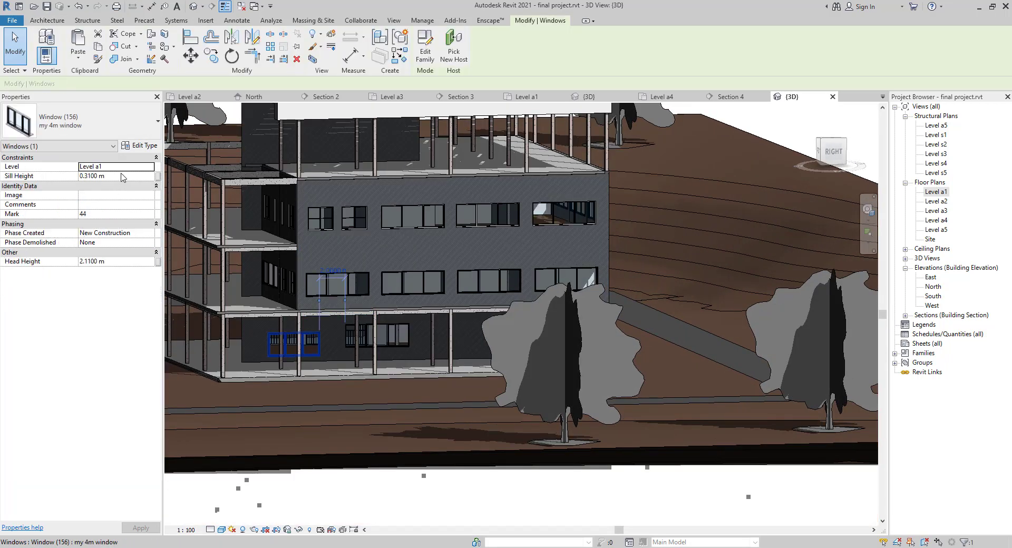
left_click(122, 176)
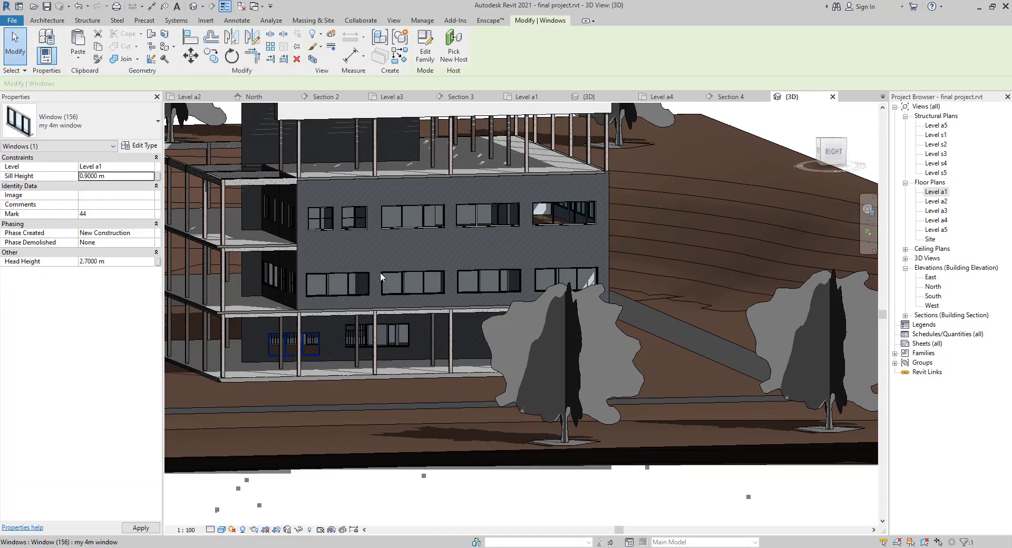
key("Escape")
middle_click_drag(295, 327, 381, 347)
scroll(381, 347, "up", 2)
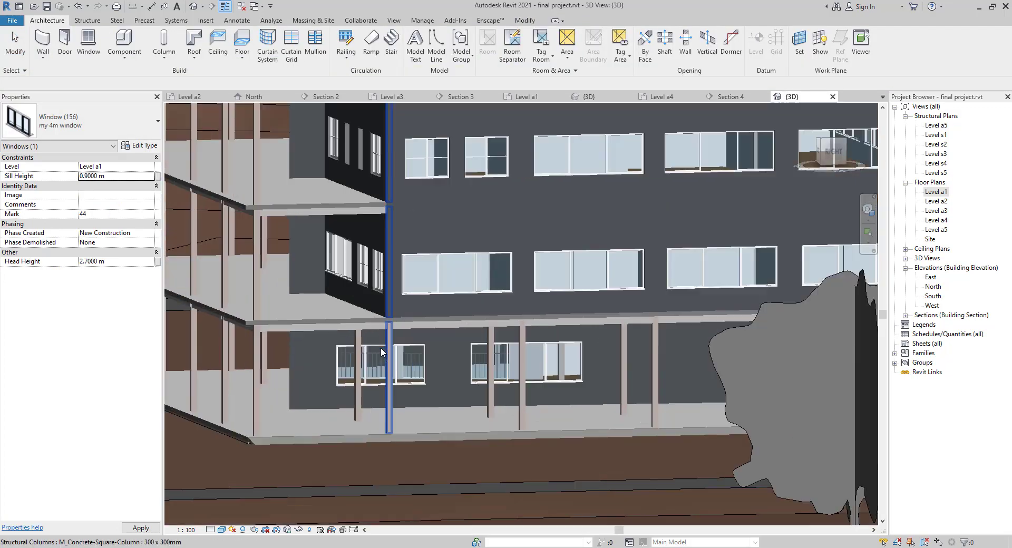
- Inspect the facade windows around the building in 3D and open the Level a1 floor plan at the stairwell and kitchen between grids 1 and 3
scroll(380, 348, "up", 3)
middle_click_drag(584, 364, 618, 375, "shift")
scroll(491, 388, "down", 5)
mouse_move(389, 342)
middle_mouse_down()
mouse_move(412, 271)
mouse_move(542, 315)
mouse_move(295, 379)
mouse_move(276, 351)
mouse_move(401, 347)
middle_mouse_up()
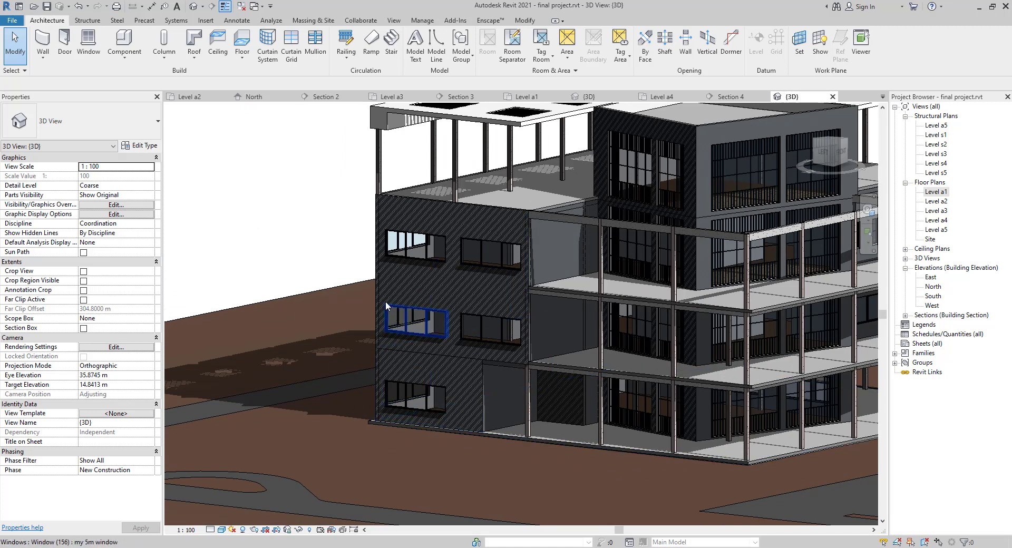
double_click(942, 194)
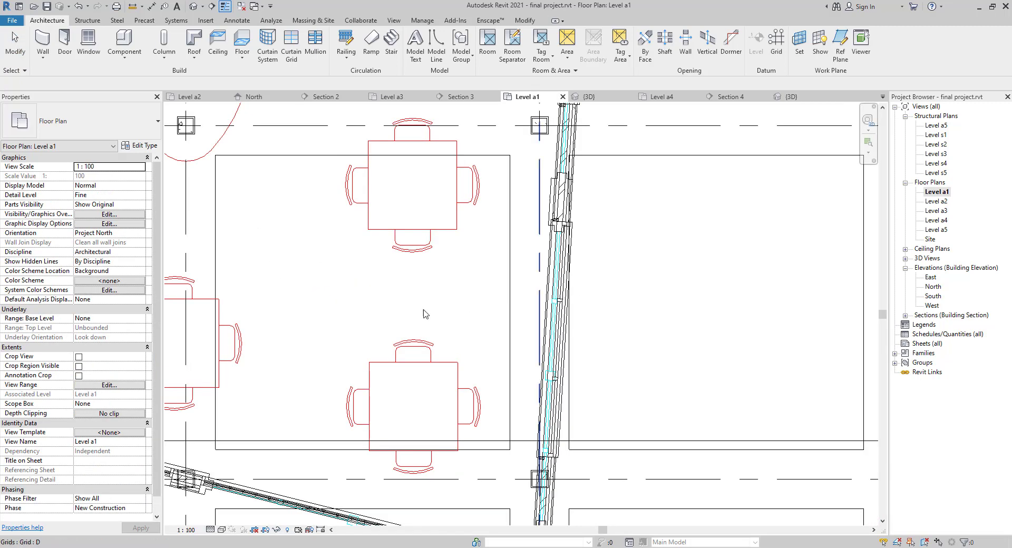
scroll(417, 308, "down", 4)
middle_click_drag(330, 258, 646, 499)
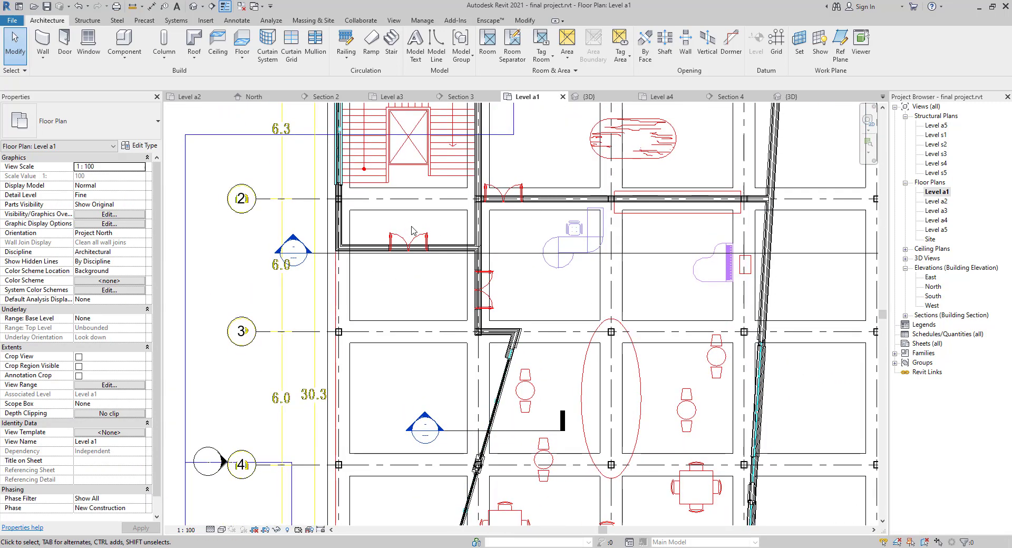
middle_click_drag(416, 233, 469, 399)
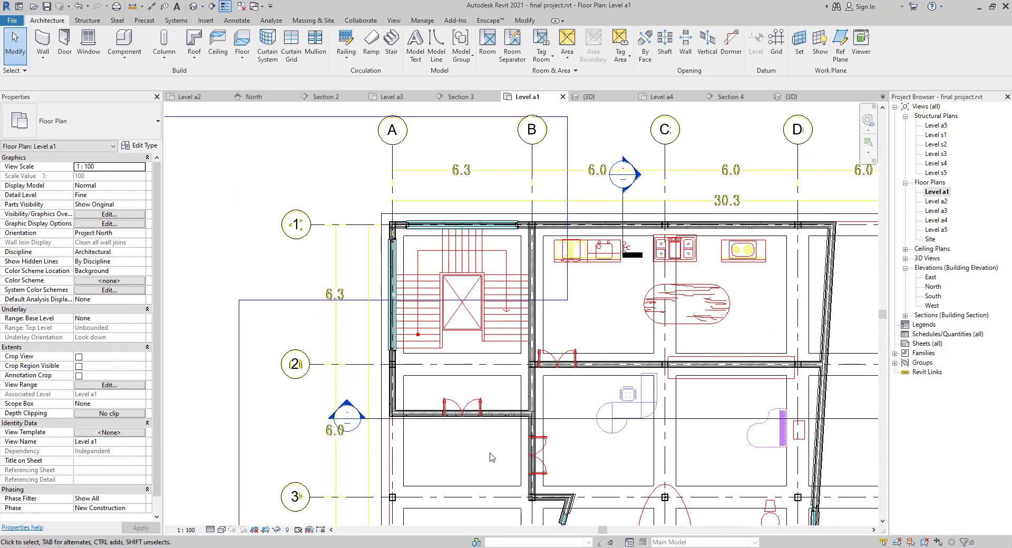